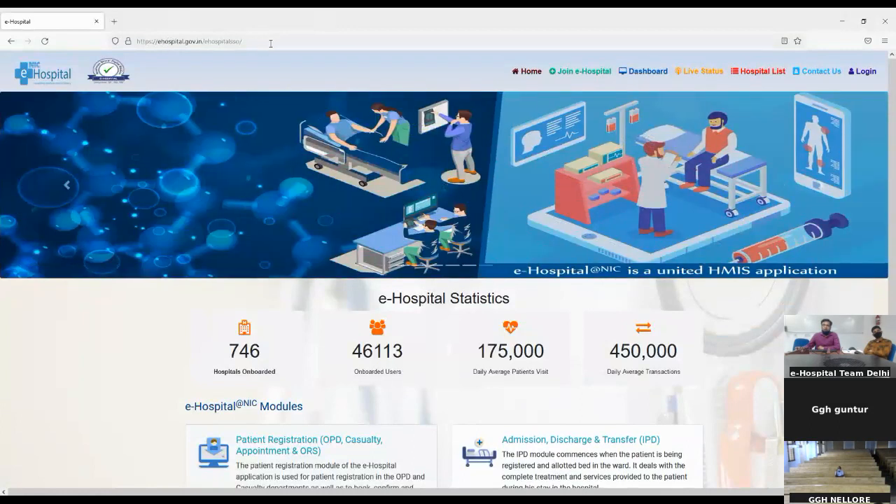
- Reload the e-Hospital homepage and bring up the Login panel from the top navigation
click(270, 42)
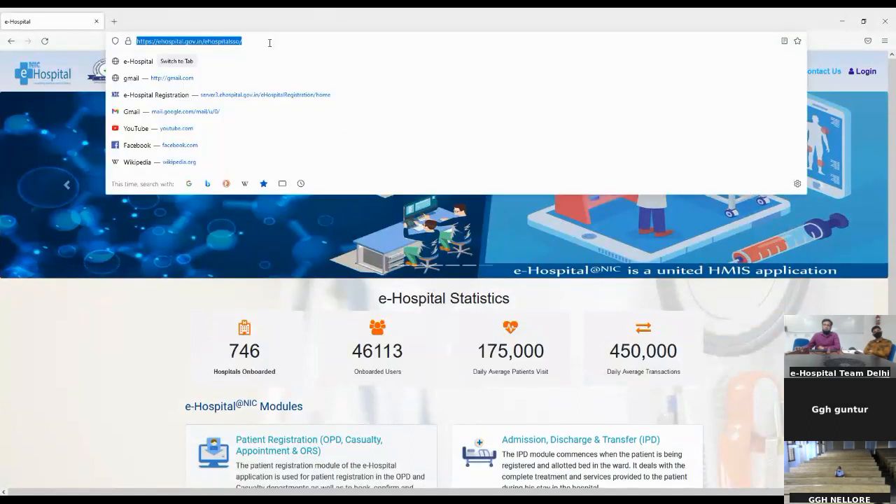
key(Return)
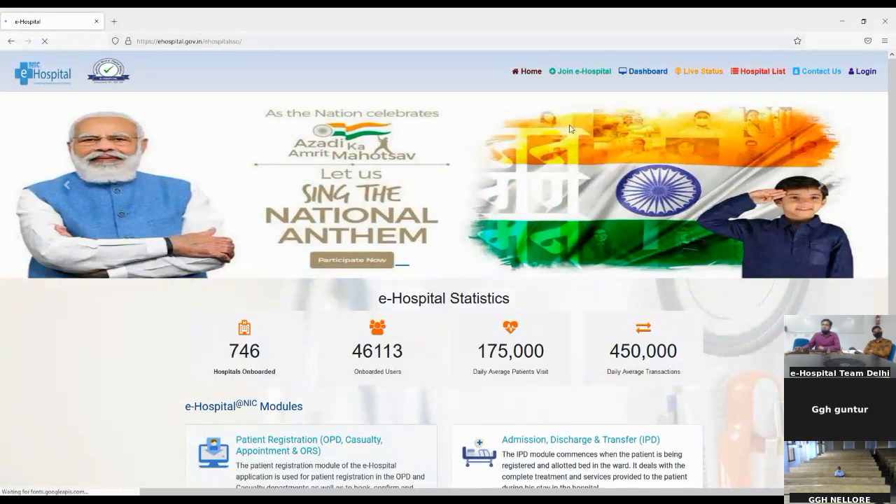
click(866, 72)
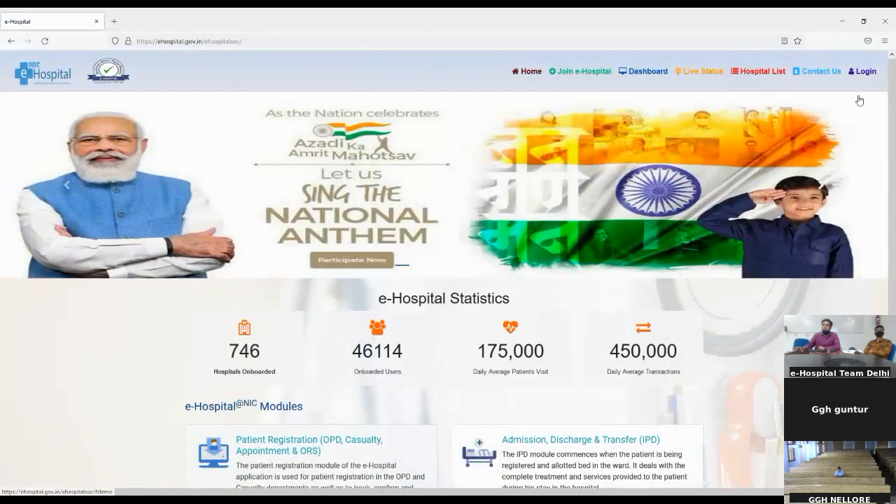
click(865, 77)
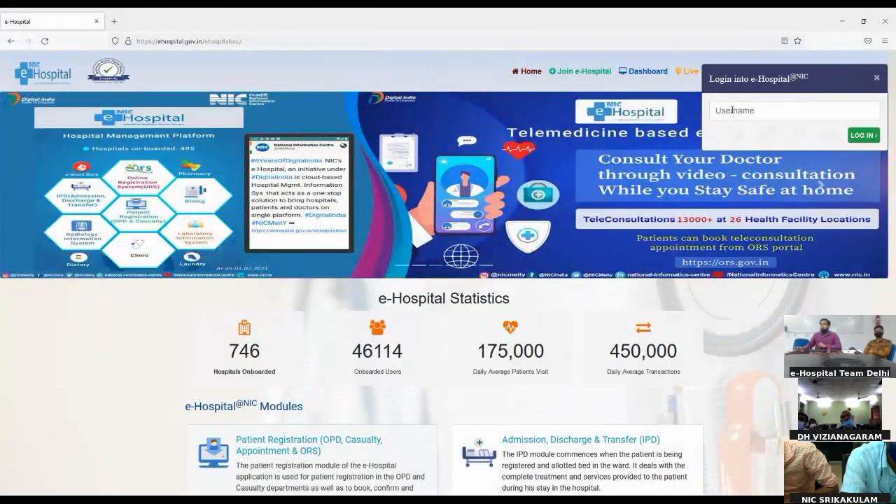
- Enter the demo hospital user's username in the login panel's Username field
click(734, 110)
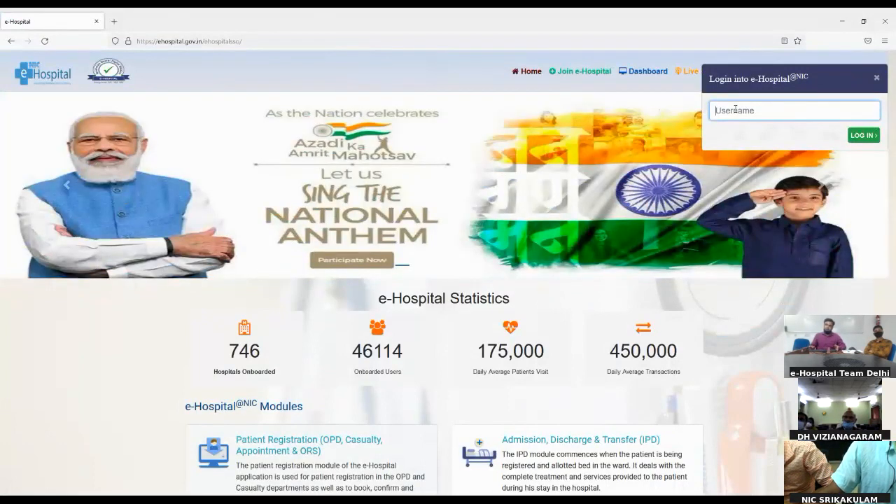
text(NI)
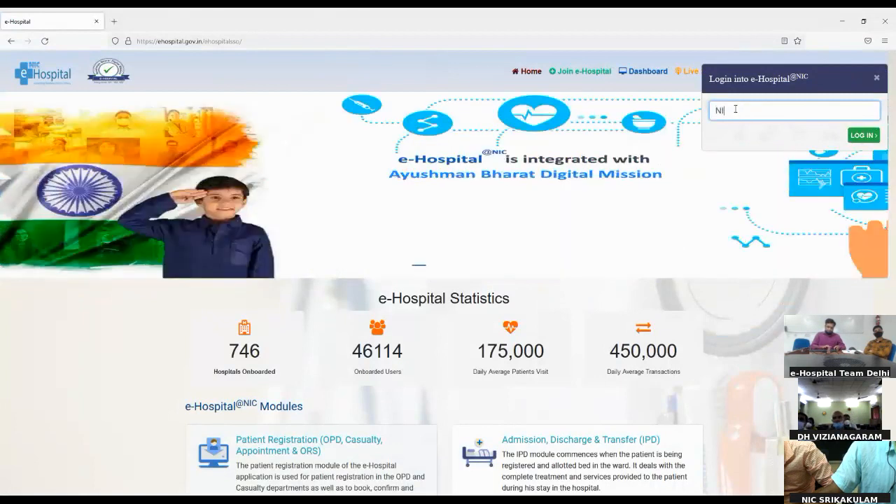
text(C_SC)
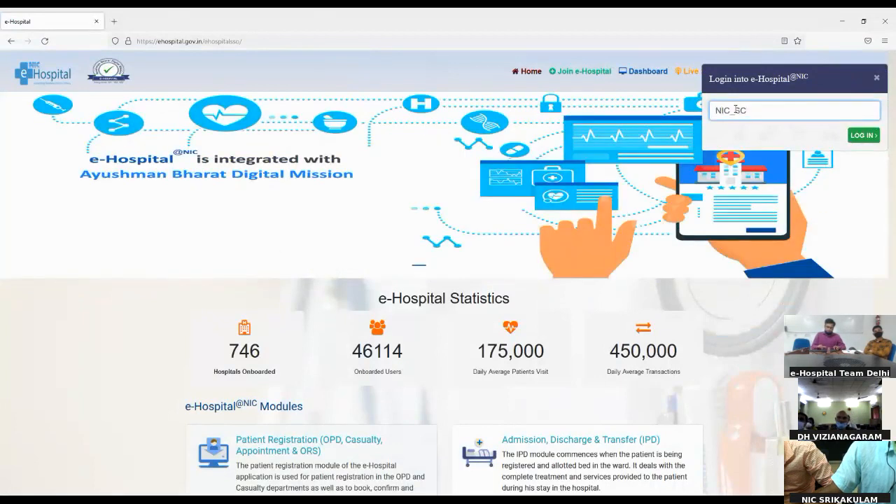
text(_6080)
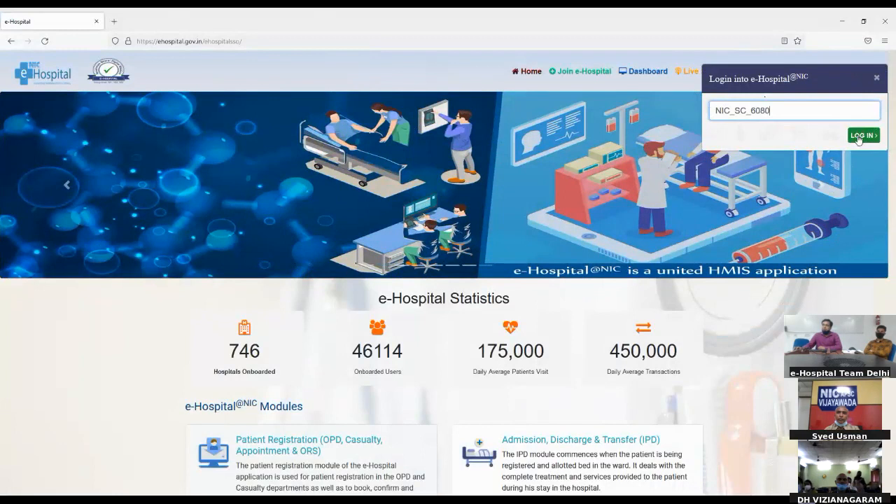
- Continue past the username, enter the account password and captcha text, and sign in
click(859, 140)
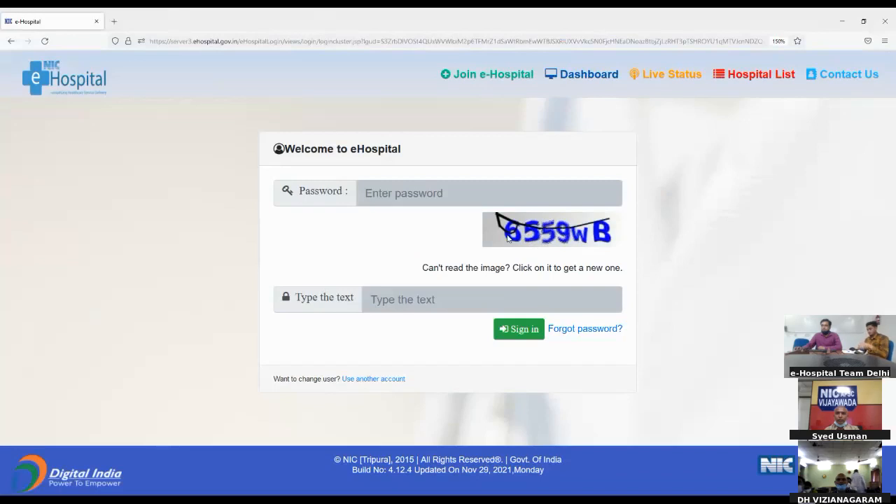
click(392, 205)
text(•••••••••••)
key(Tab)
text(655)
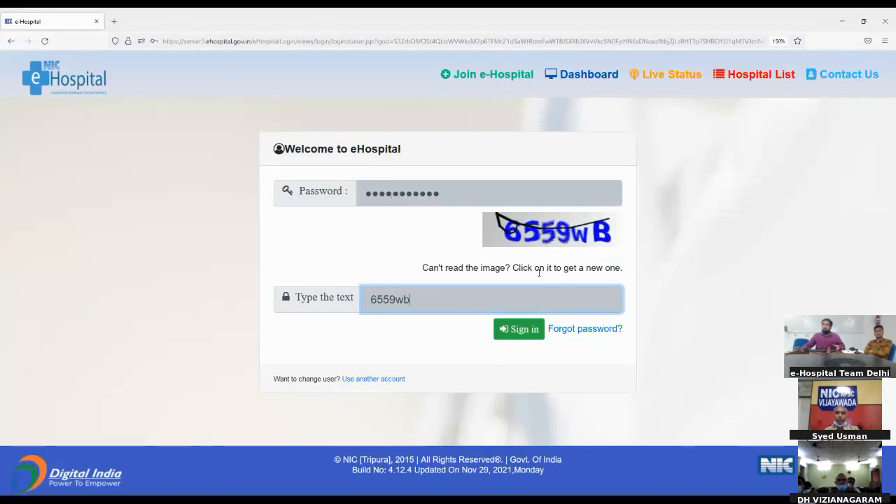
click(513, 330)
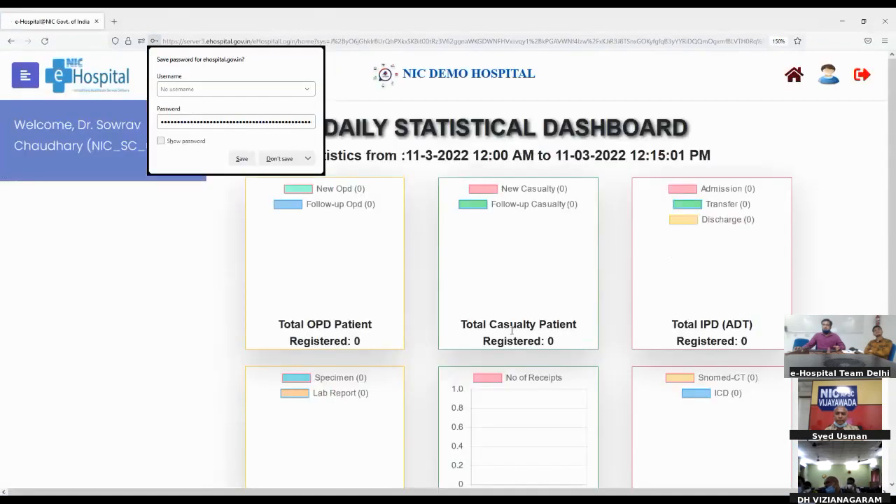
- Choose Don't save on the browser's password prompt and scroll through the sidebar modules
click(284, 162)
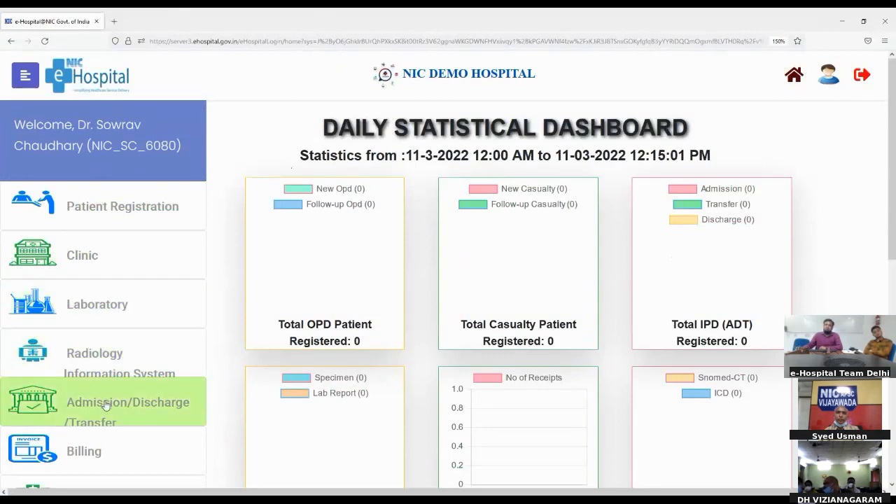
scroll(105, 406, down, 5)
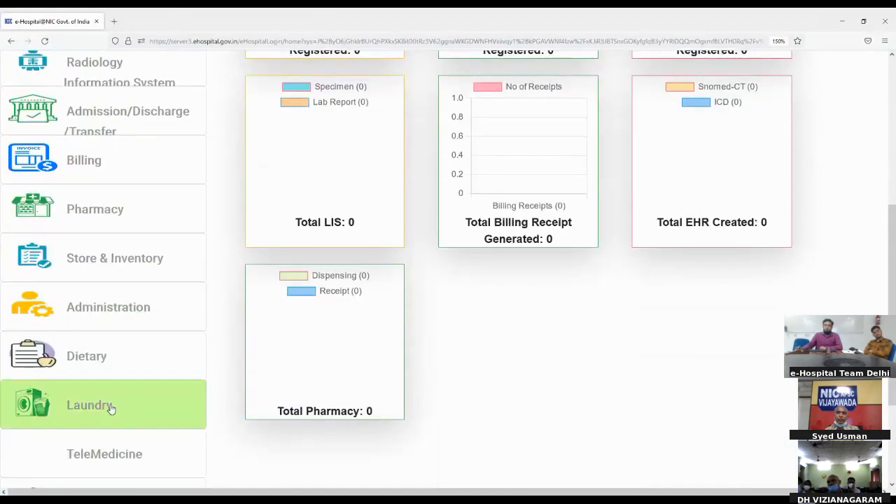
scroll(111, 409, up, 4)
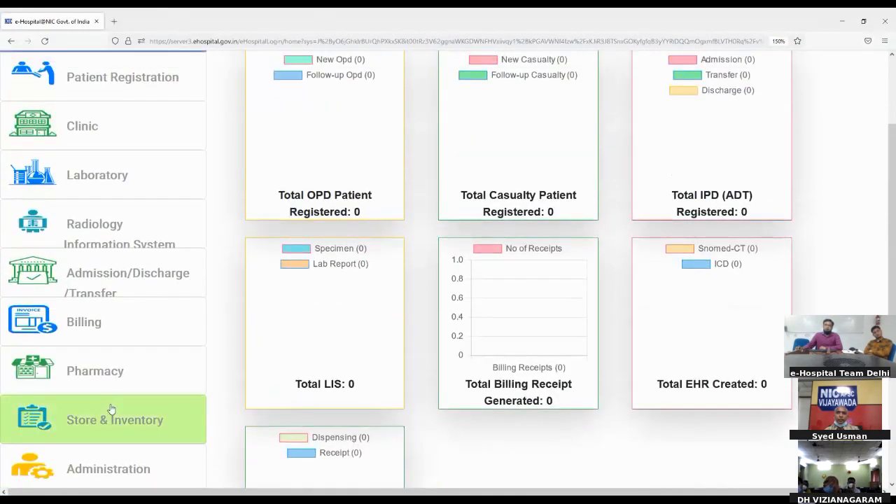
scroll(111, 409, up, 2)
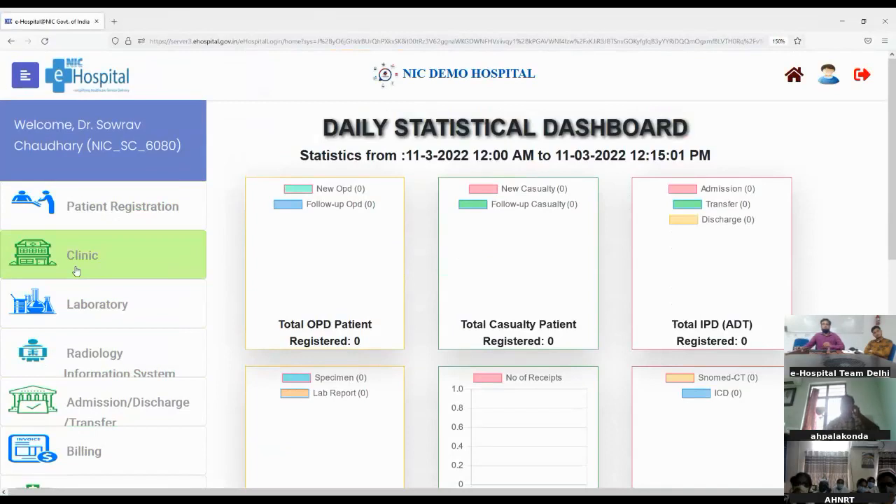
- Launch Patient Registration from the sidebar, accepting that it opens in a separate window
click(90, 211)
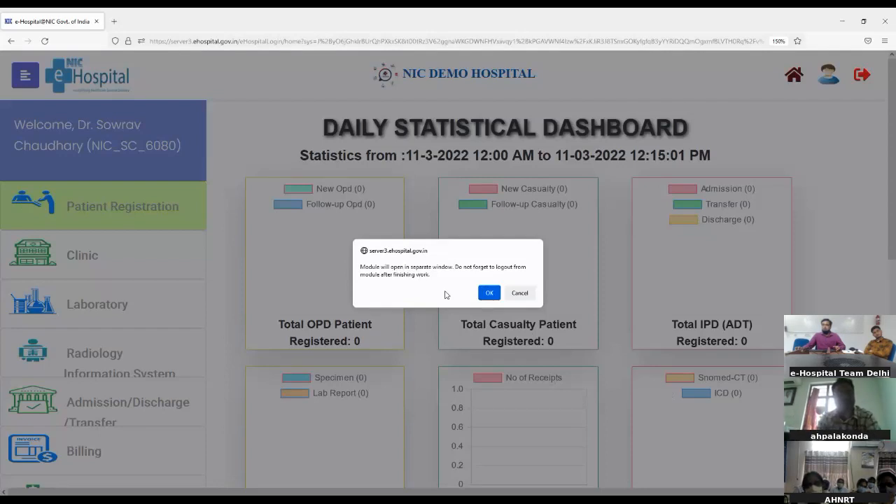
click(489, 294)
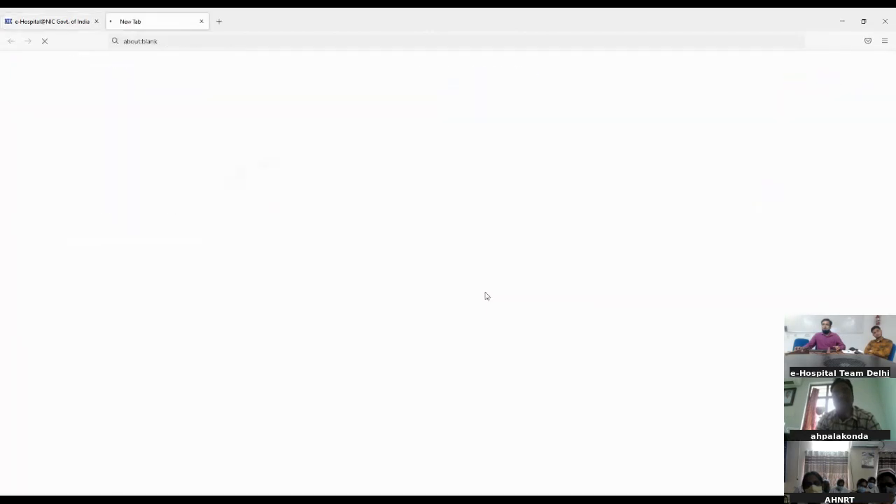
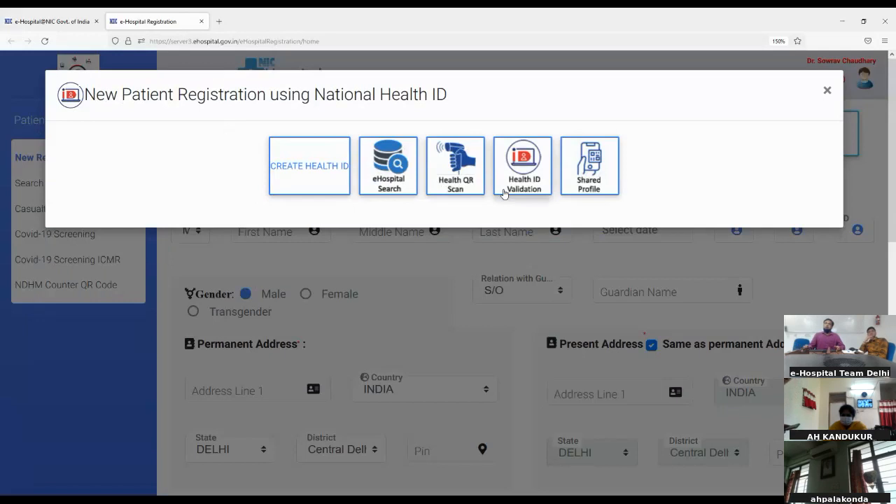
- Search the existing eHospital records using the patient's mobile number
click(389, 175)
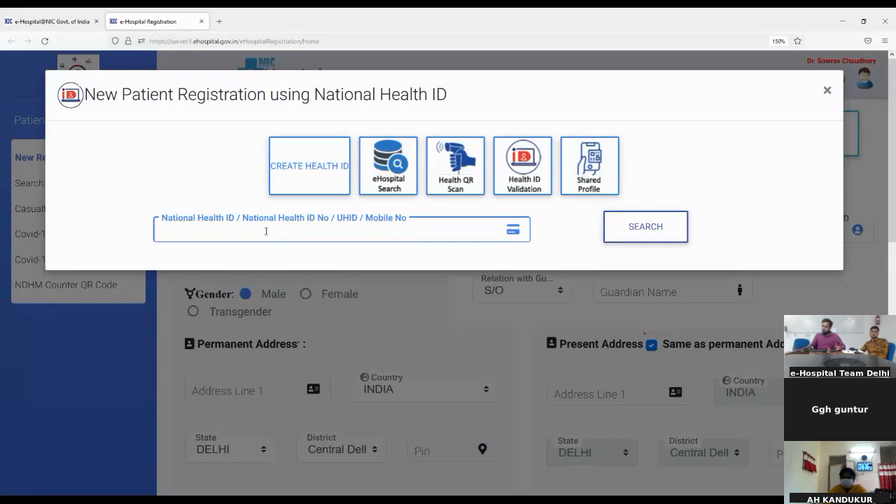
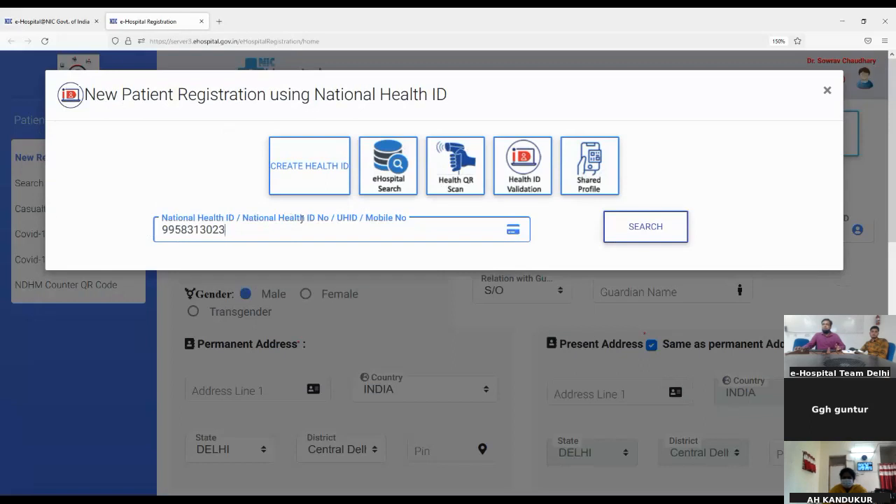
click(672, 236)
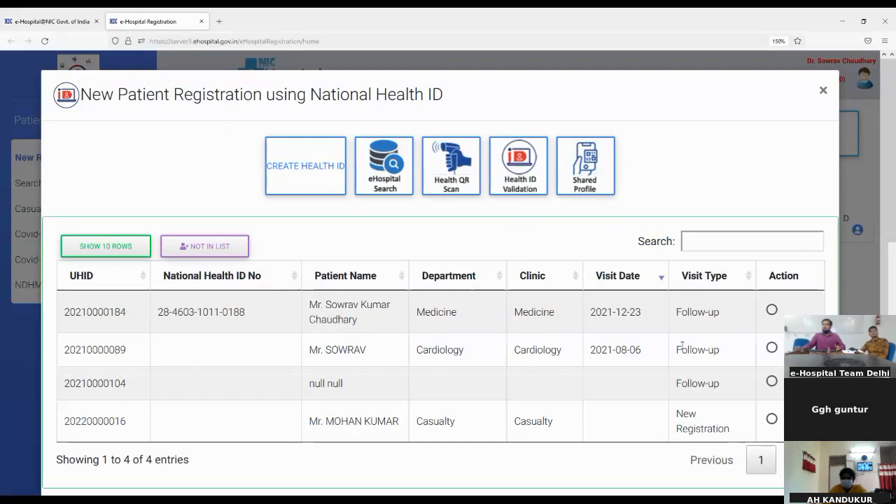
- Select the first listed patient record and confirm creating a re-visit
click(771, 309)
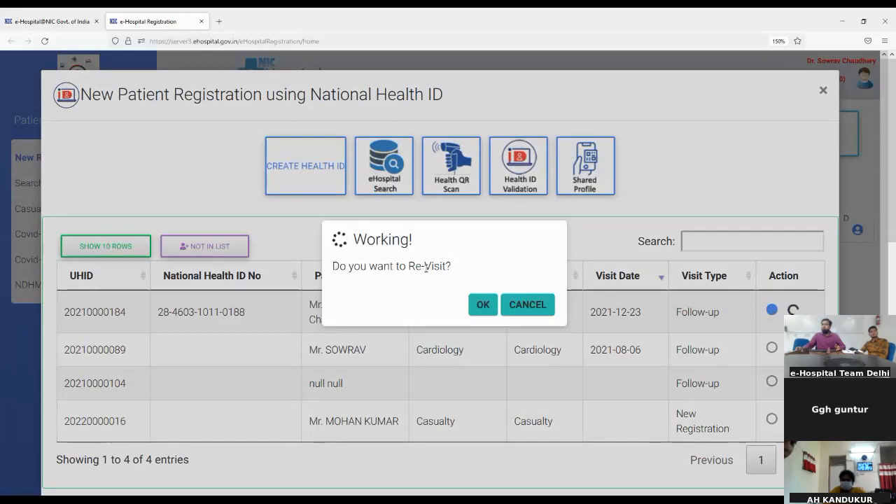
click(483, 305)
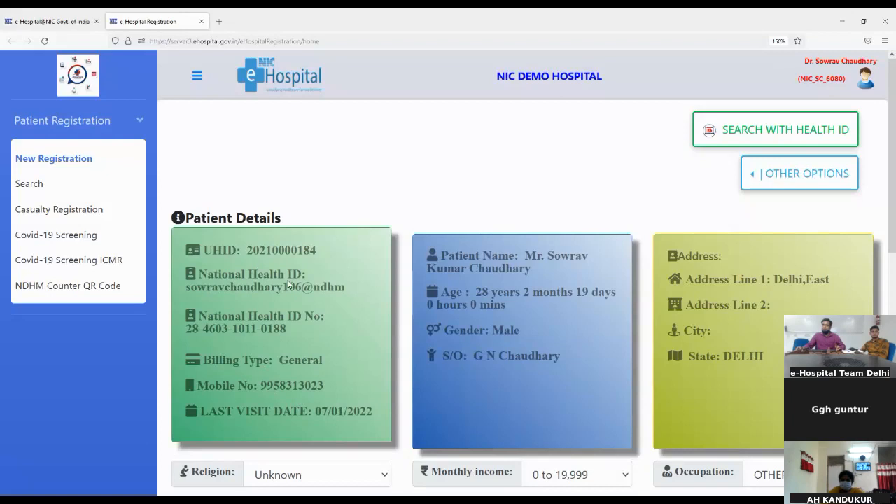
- Check the patient's UHID, then choose Cardiology as the visit department
drag(248, 248, 317, 257)
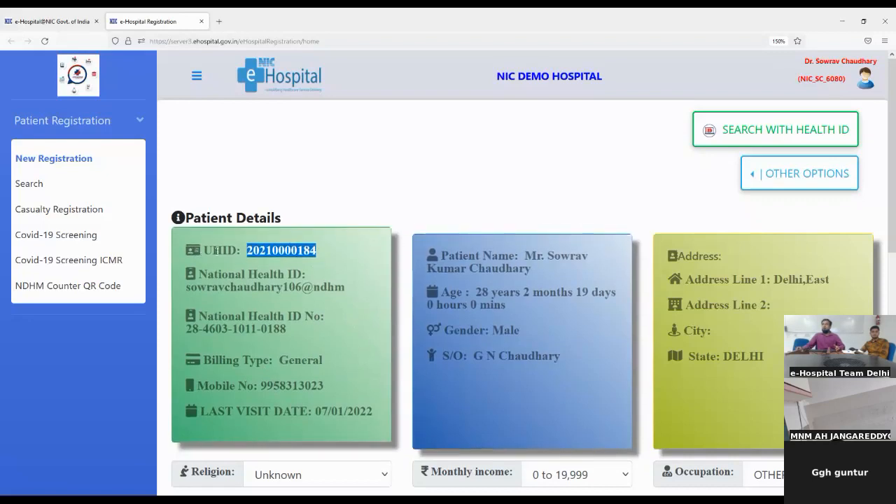
click(337, 266)
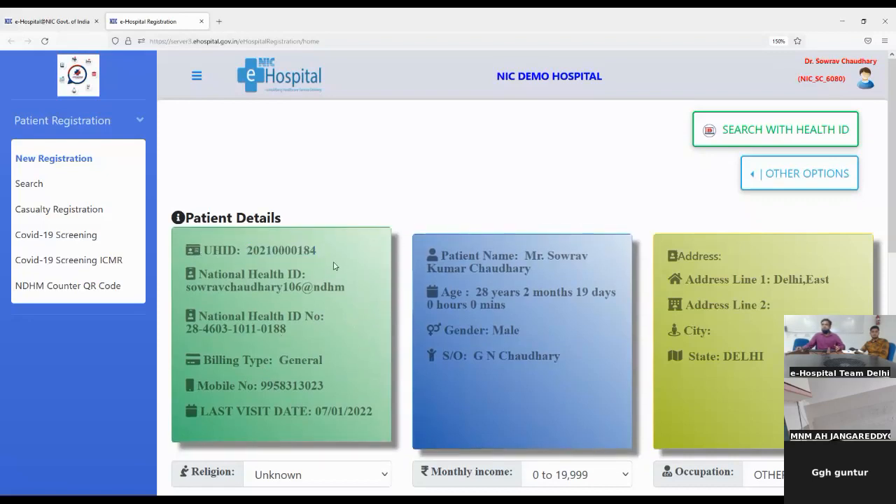
scroll(441, 352, down, 5)
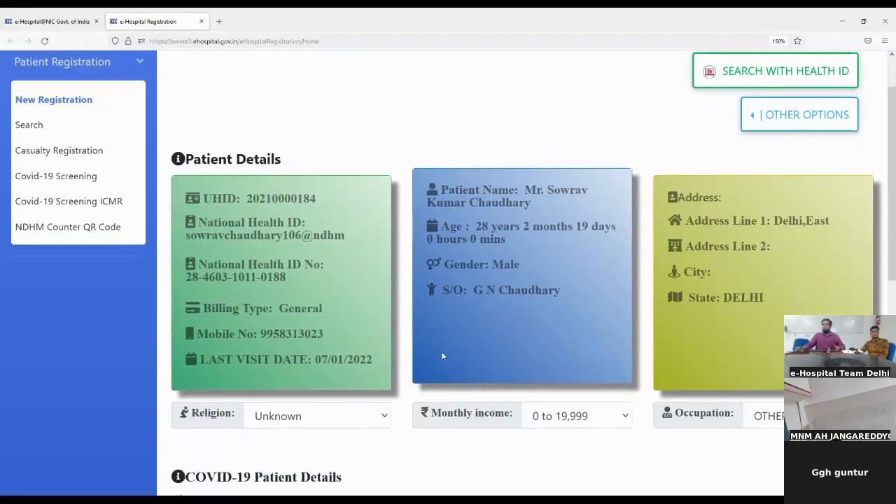
scroll(441, 356, down, 2)
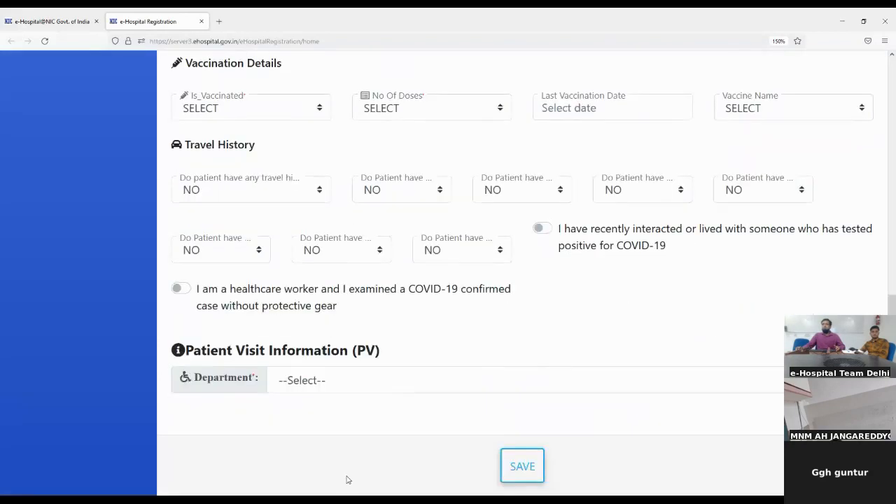
click(308, 378)
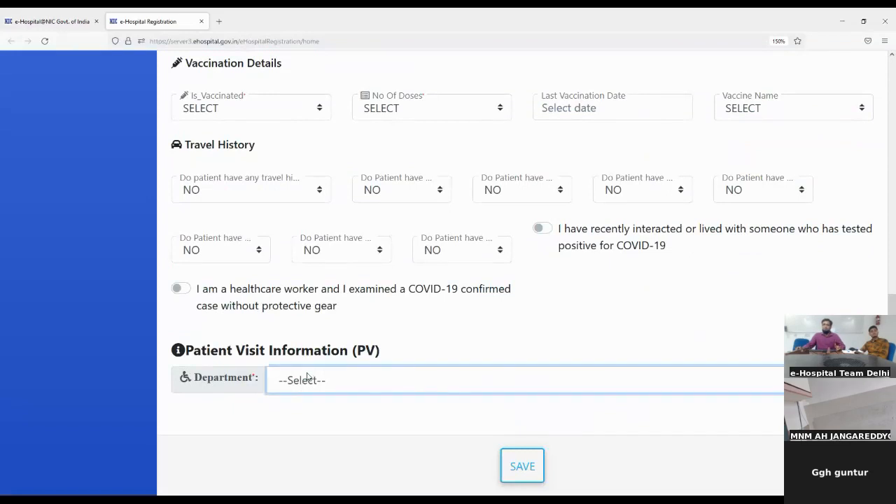
click(294, 263)
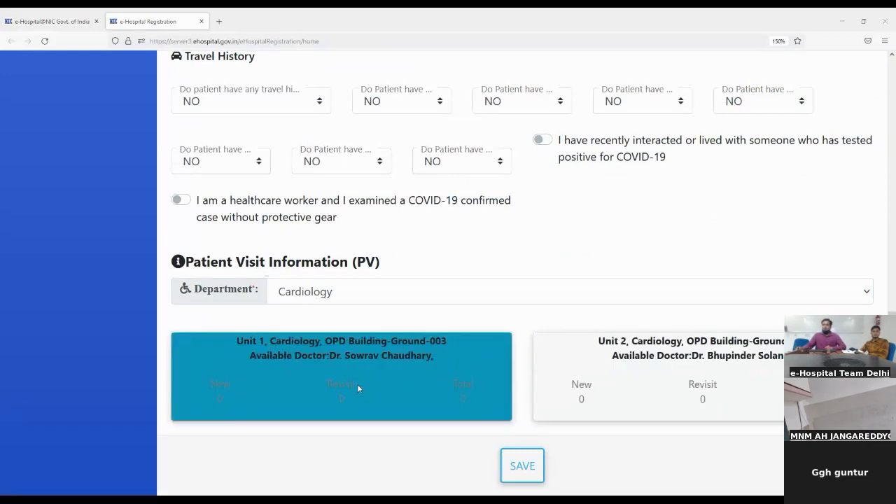
- Assign the visit to Unit 1 Cardiology, then save and confirm the registration
click(348, 362)
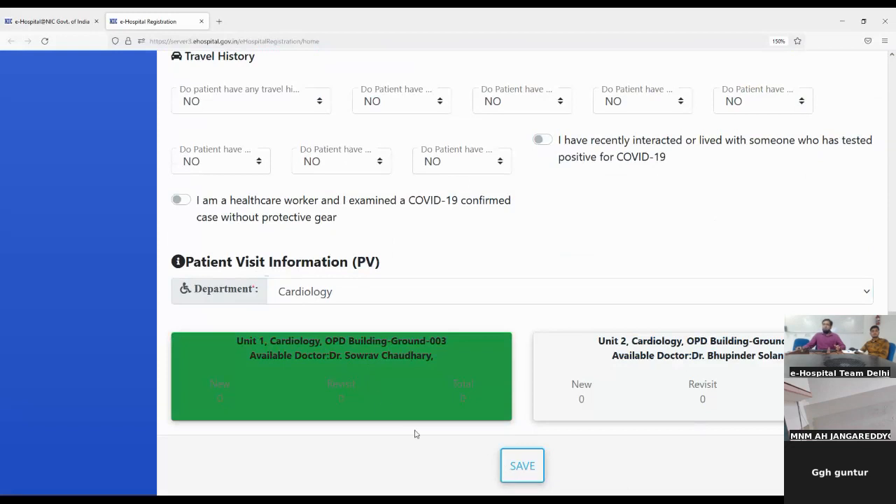
click(520, 475)
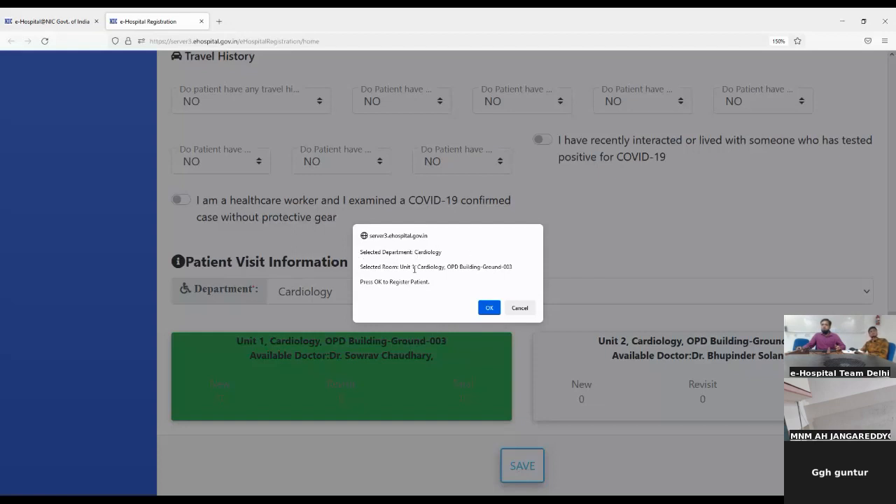
click(489, 308)
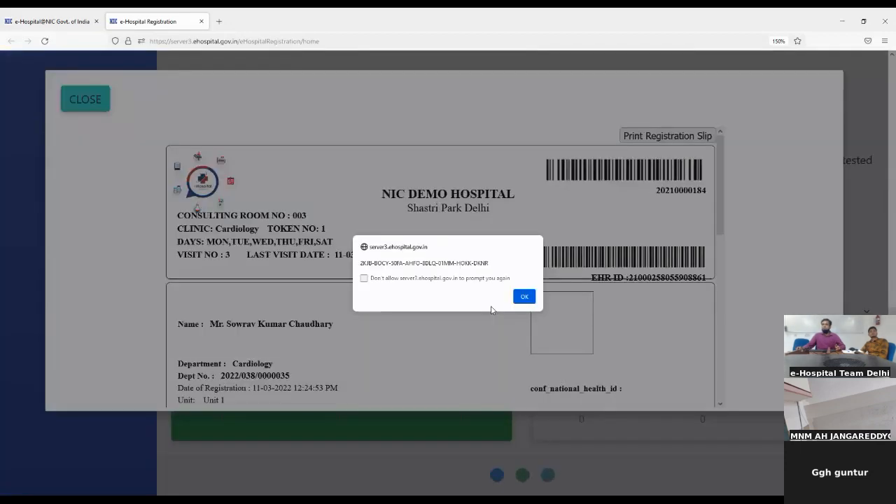
- Dismiss the code alert and highlight the slip's RE-VISIT label, token number and visit number 3
click(524, 297)
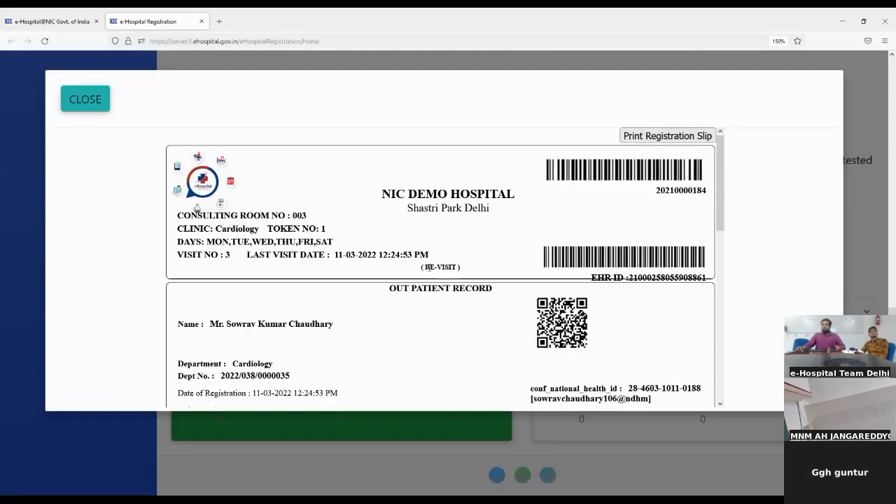
drag(425, 267, 457, 271)
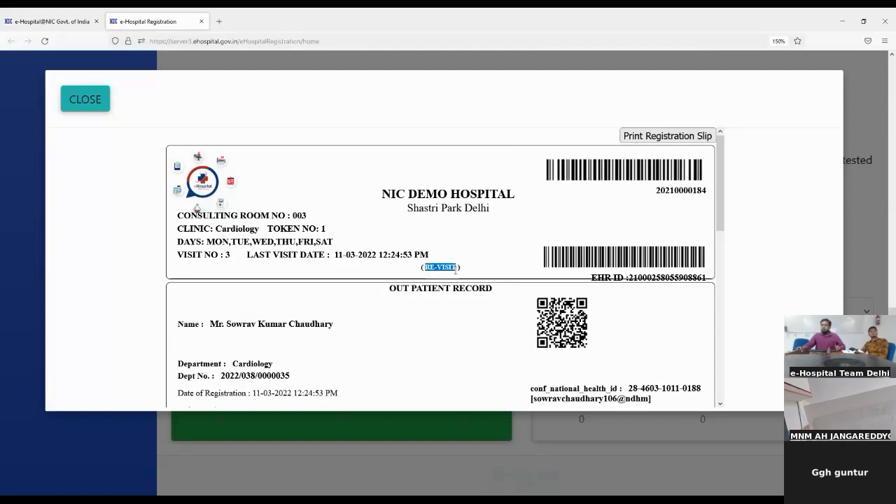
scroll(443, 311, down, 2)
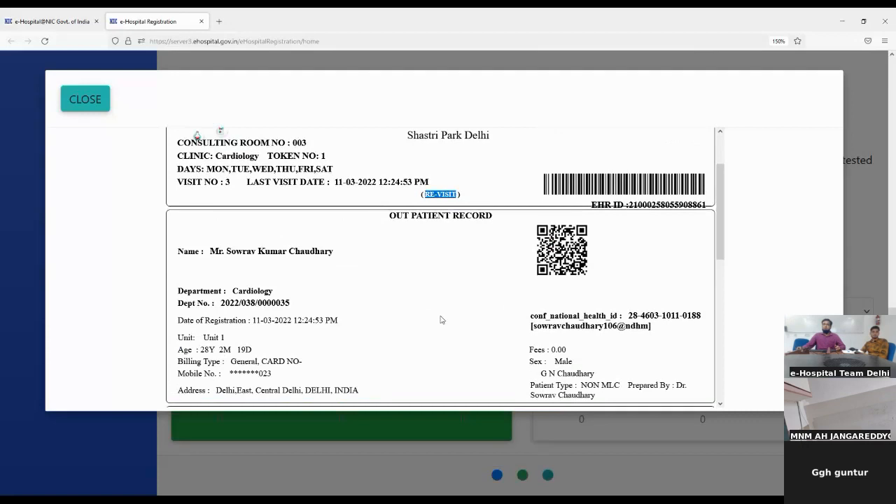
scroll(368, 274, up, 2)
double_click(323, 228)
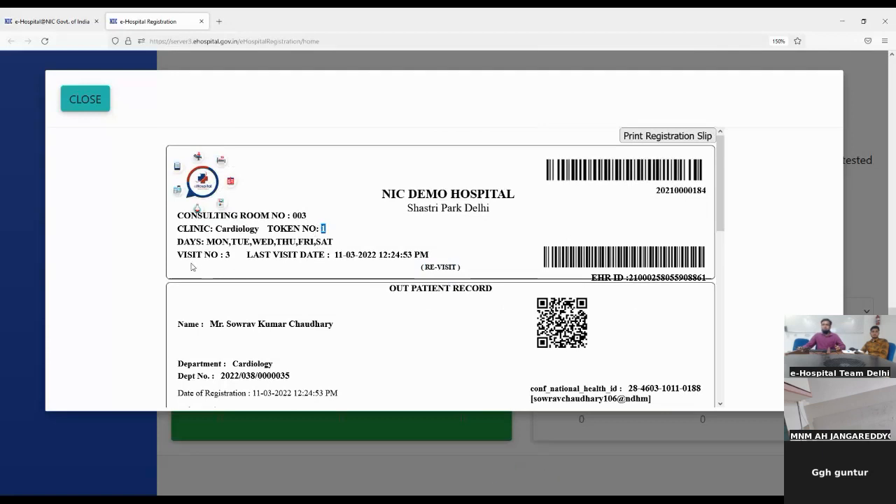
drag(184, 255, 193, 254)
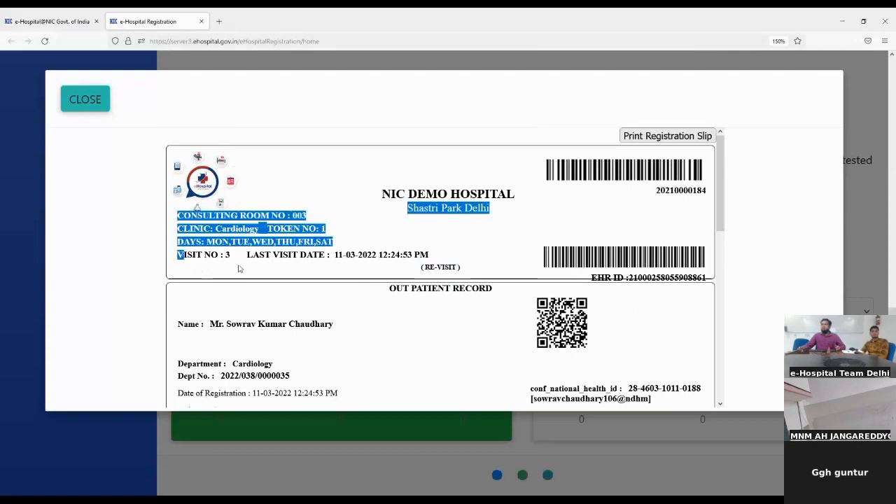
drag(183, 255, 233, 256)
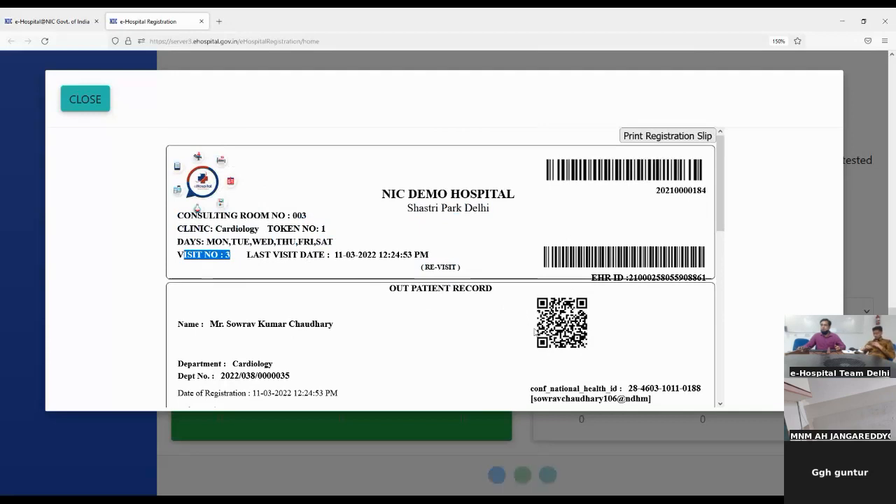
- Highlight the national health ID number and health ID handle further down the slip
scroll(535, 333, down, 1)
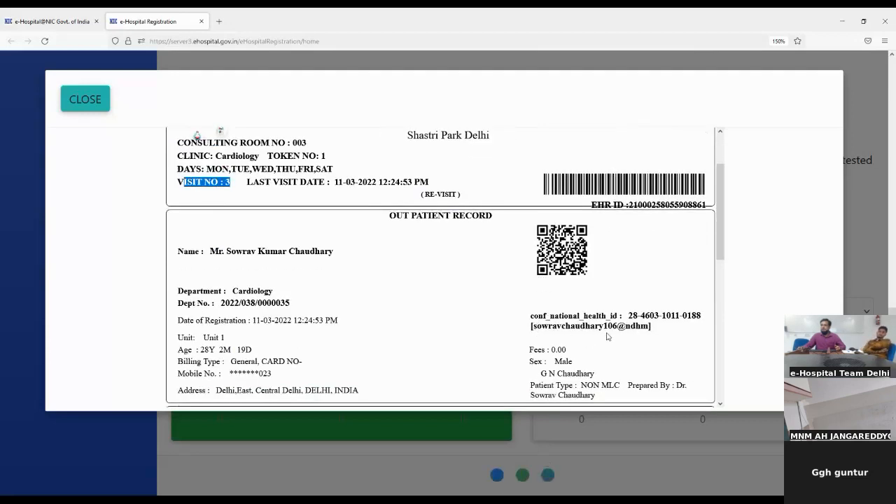
drag(629, 318, 727, 323)
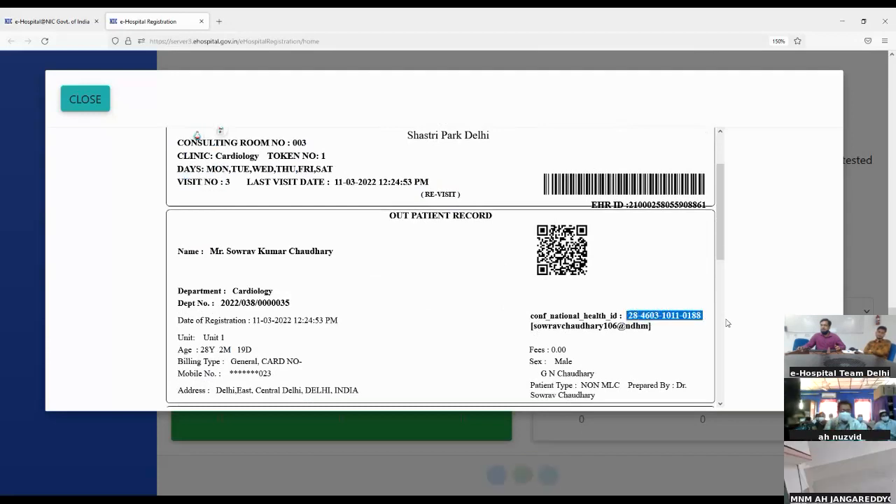
drag(537, 326, 651, 329)
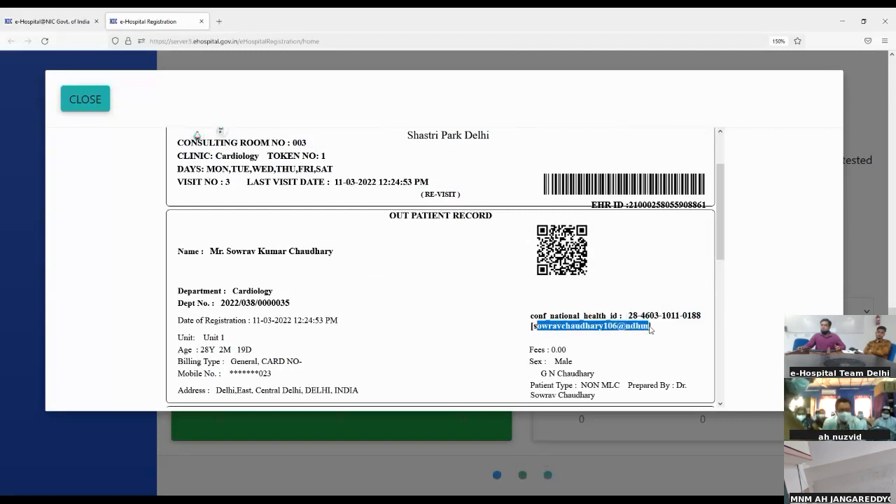
click(627, 366)
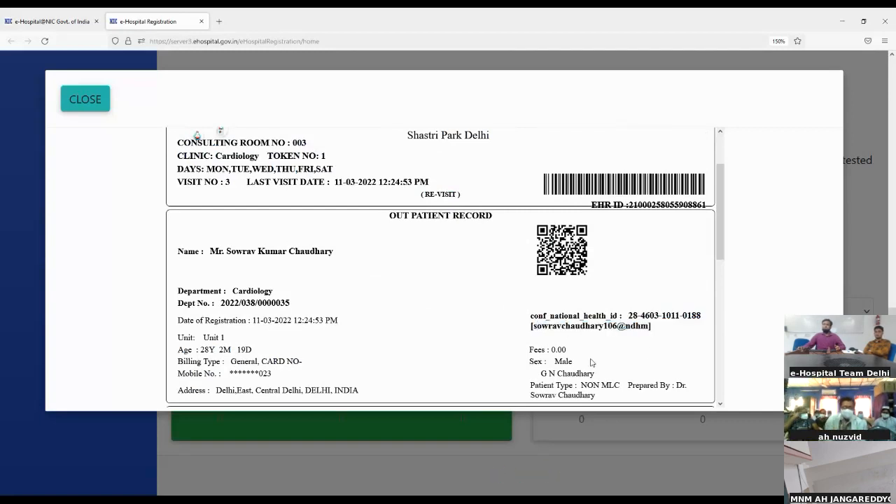
scroll(571, 350, down, 5)
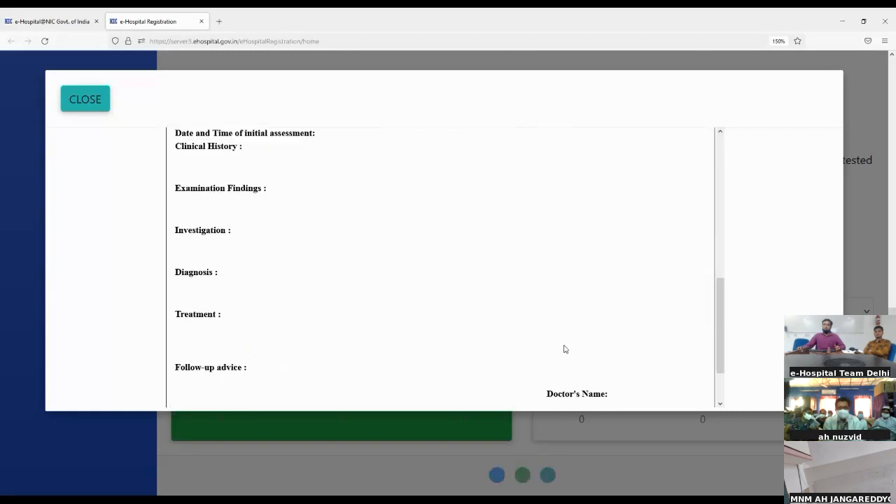
scroll(561, 348, up, 4)
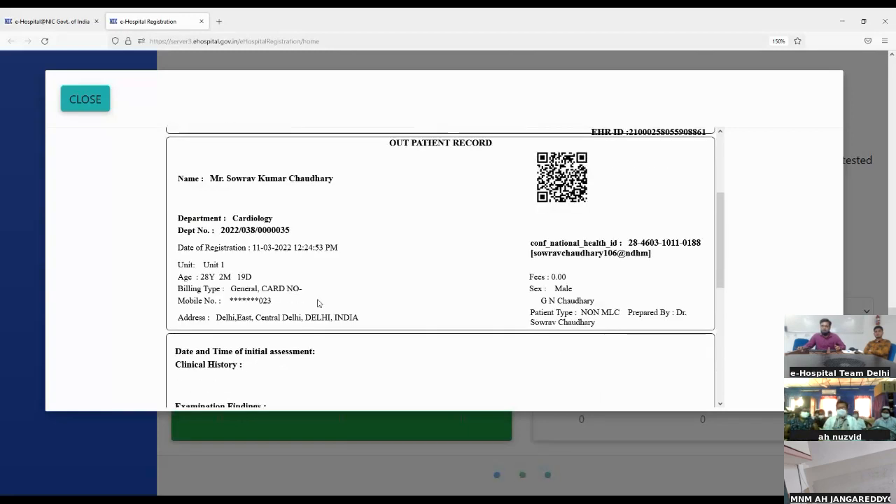
- Close the slip, open Casualty Registration, and dismiss the Health ID lookup dialog
click(65, 102)
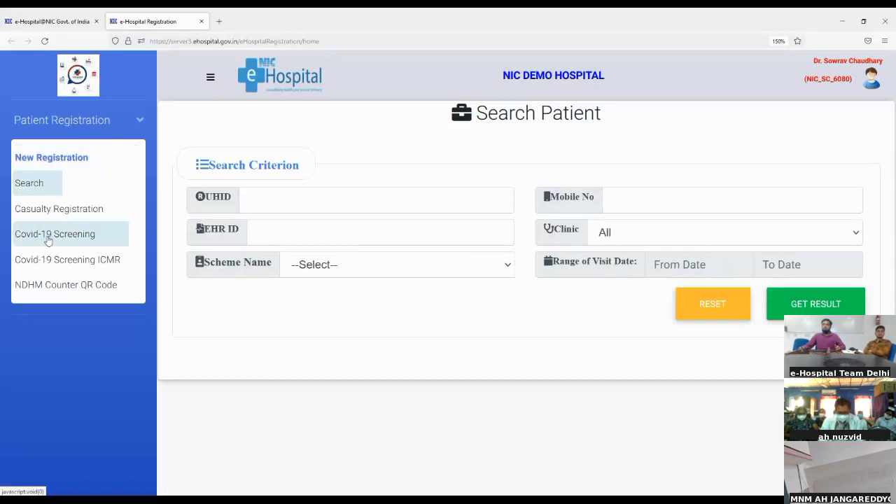
click(51, 208)
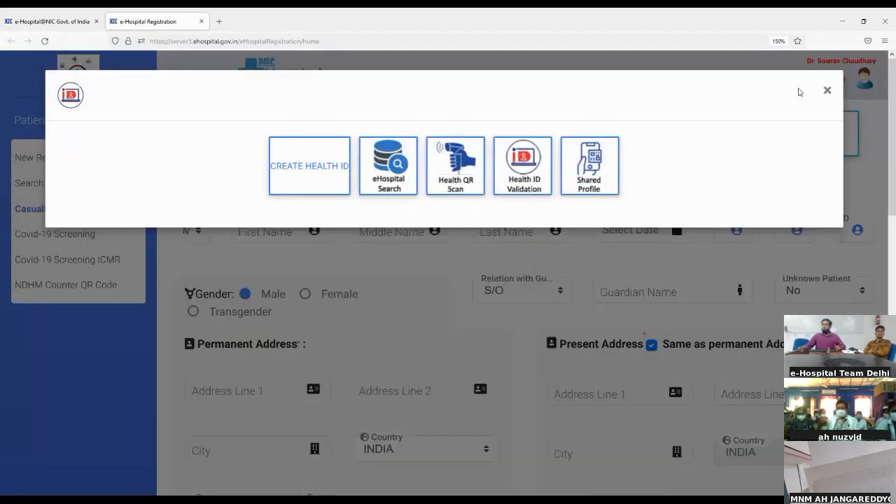
click(826, 91)
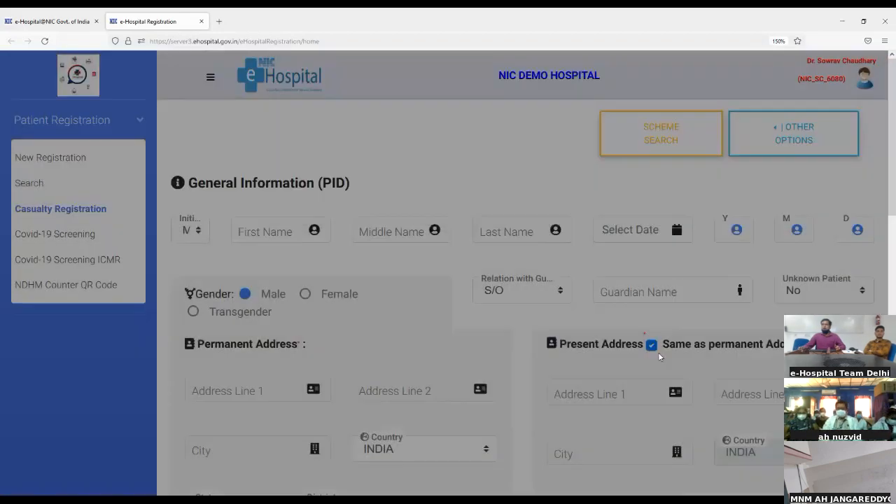
scroll(639, 427, down, 10)
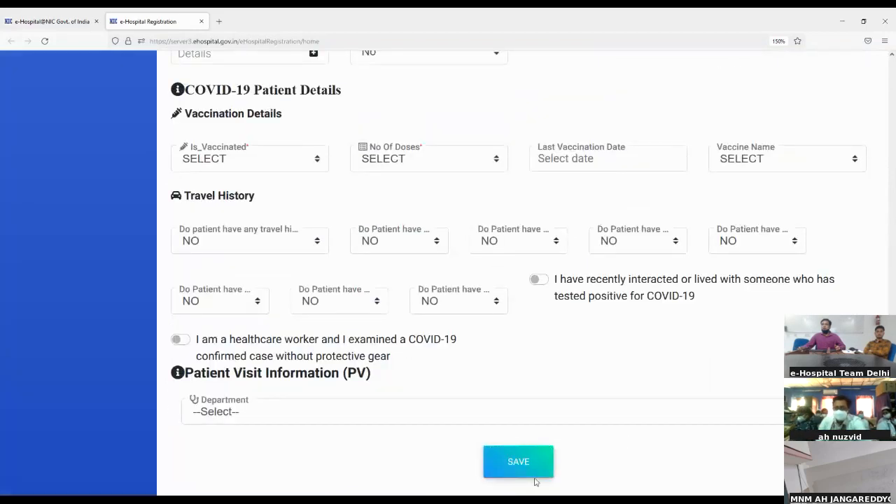
click(511, 403)
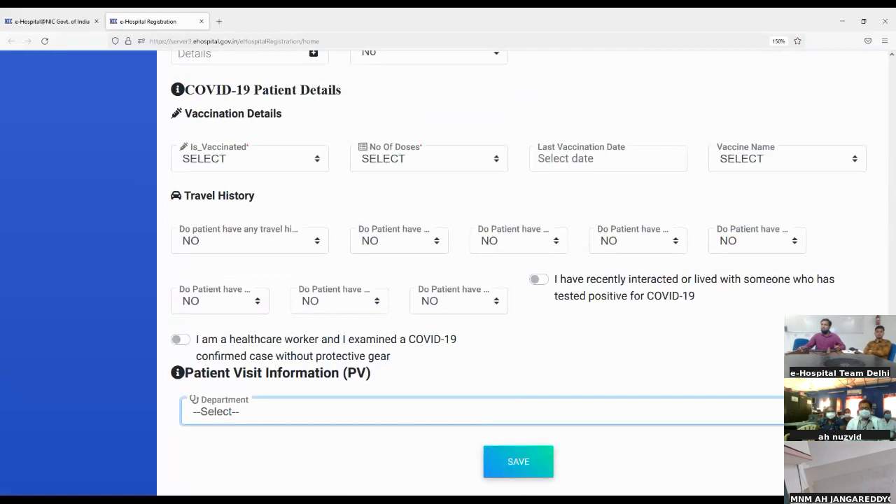
scroll(252, 368, up, 2)
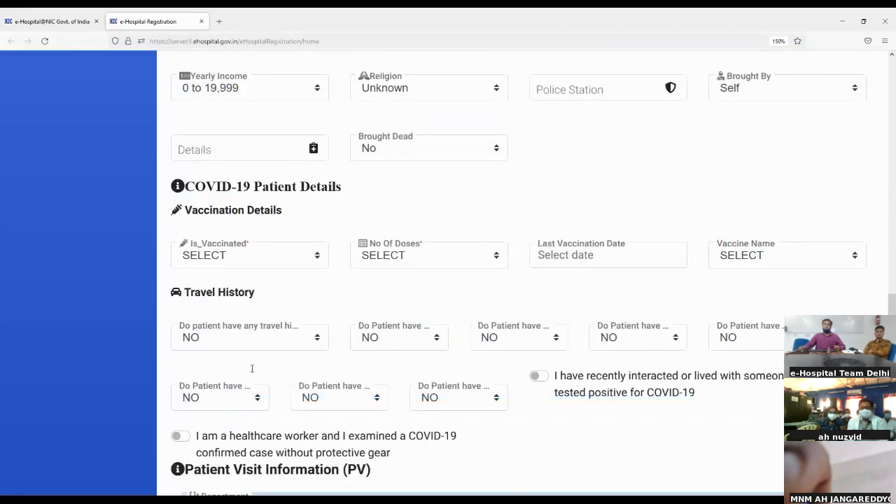
scroll(252, 368, up, 8)
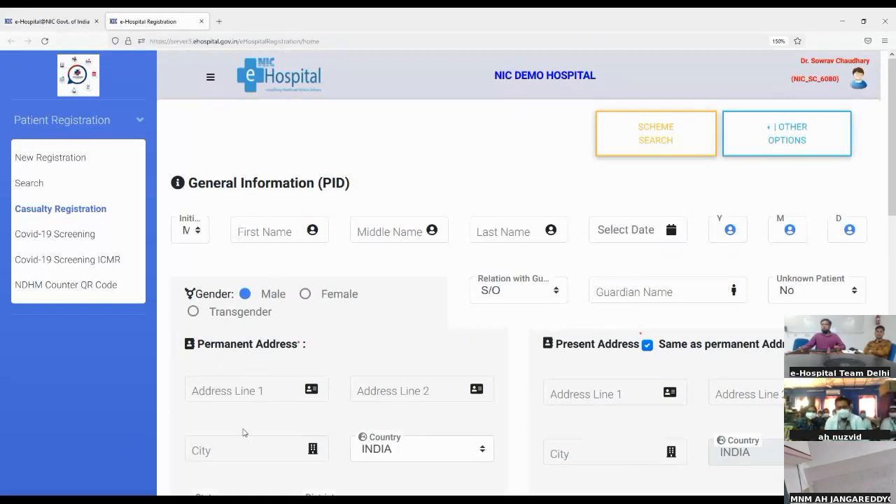
scroll(243, 432, down, 4)
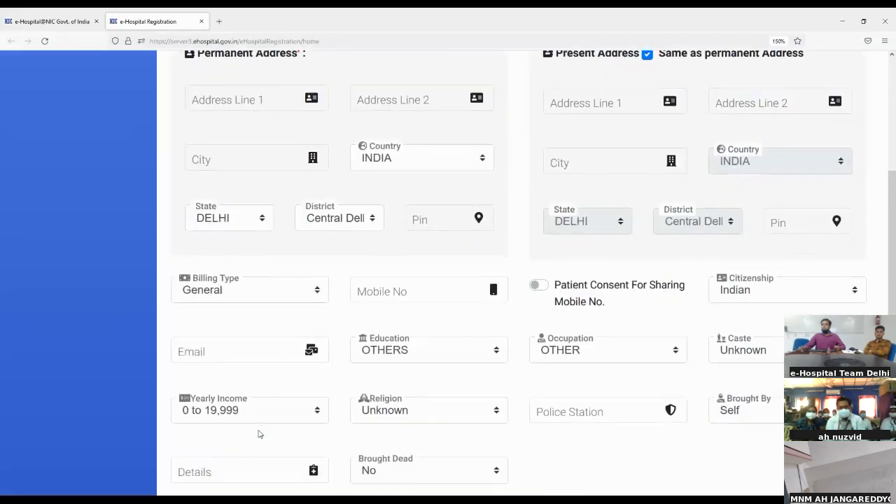
scroll(256, 432, down, 4)
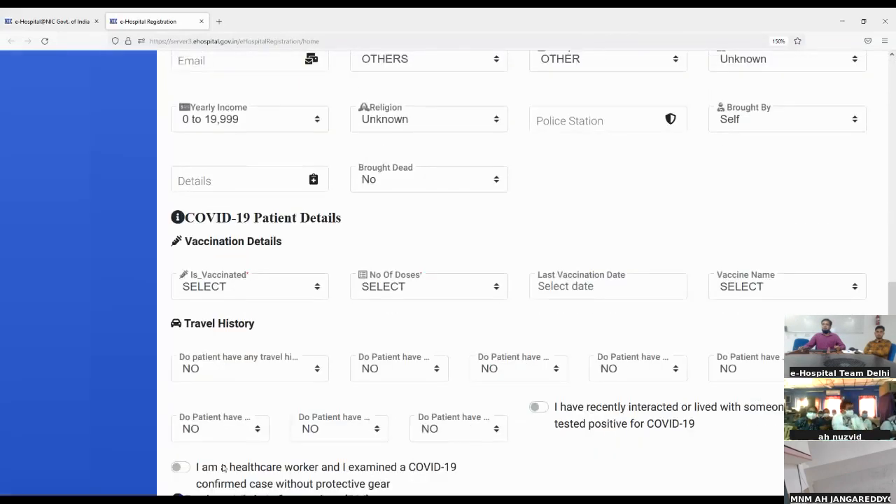
scroll(222, 468, down, 2)
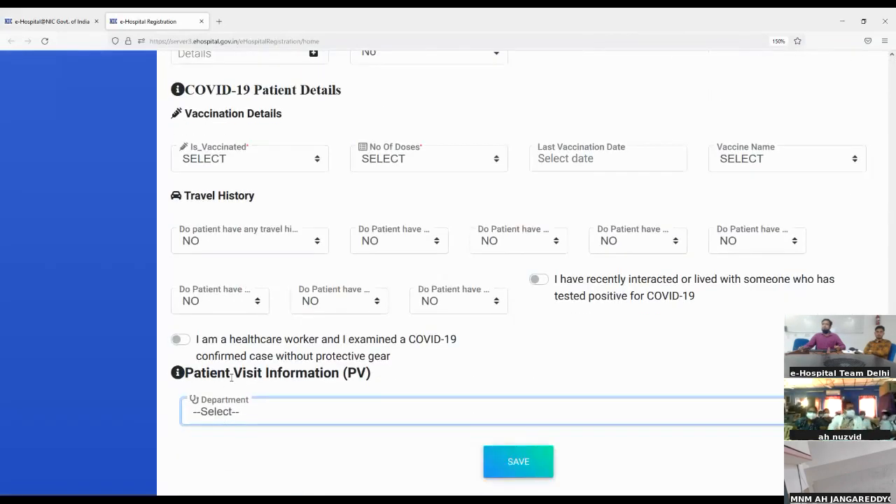
scroll(231, 377, up, 10)
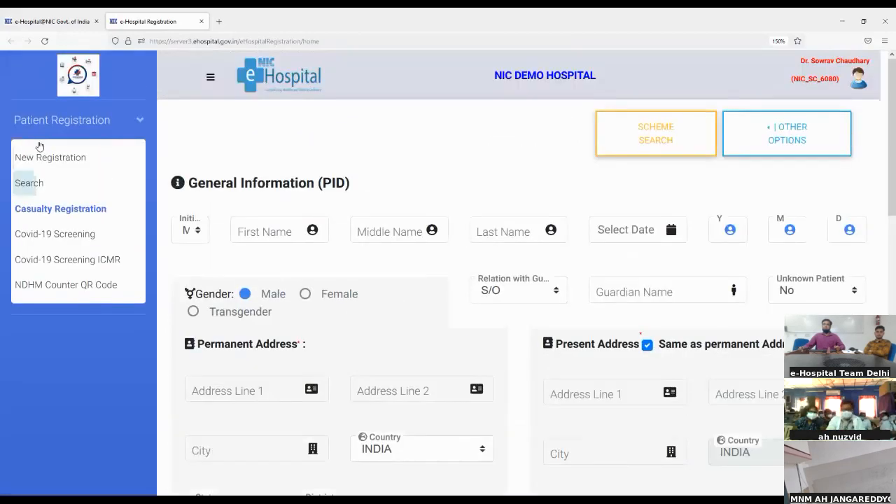
- Open New Registration from the Patient Registration menu
click(61, 165)
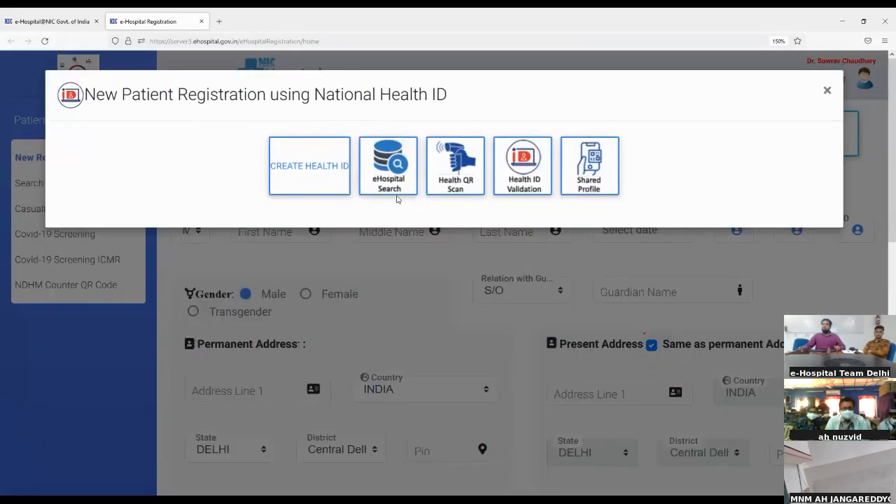
- Choose the Health QR Scan option for registering the patient
click(459, 192)
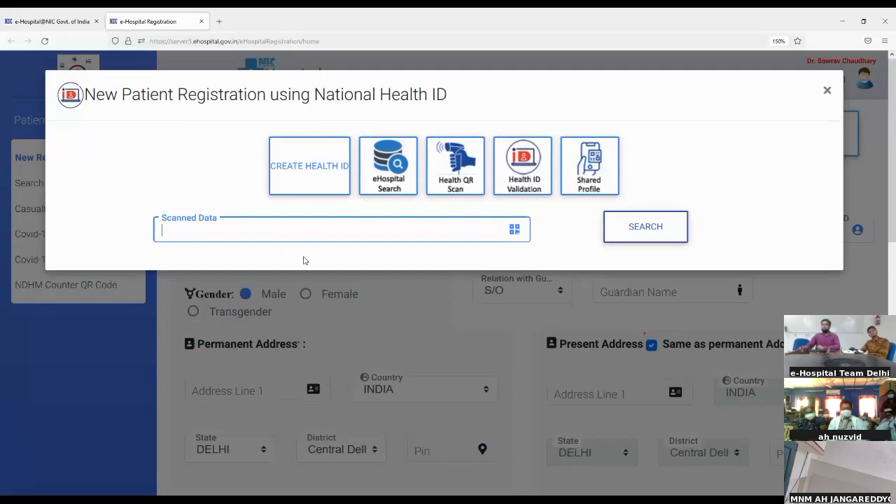
- Validate the patient's Health ID handle with exclusive NDHM record-sharing consent
click(510, 179)
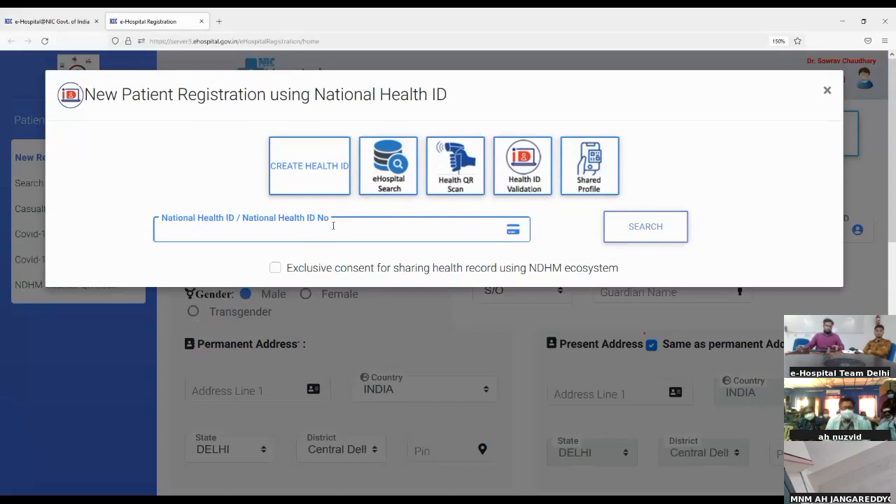
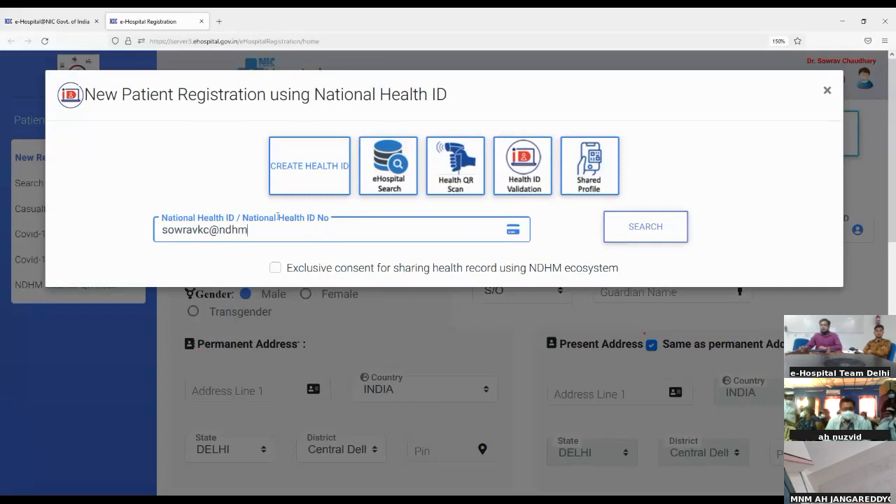
click(277, 270)
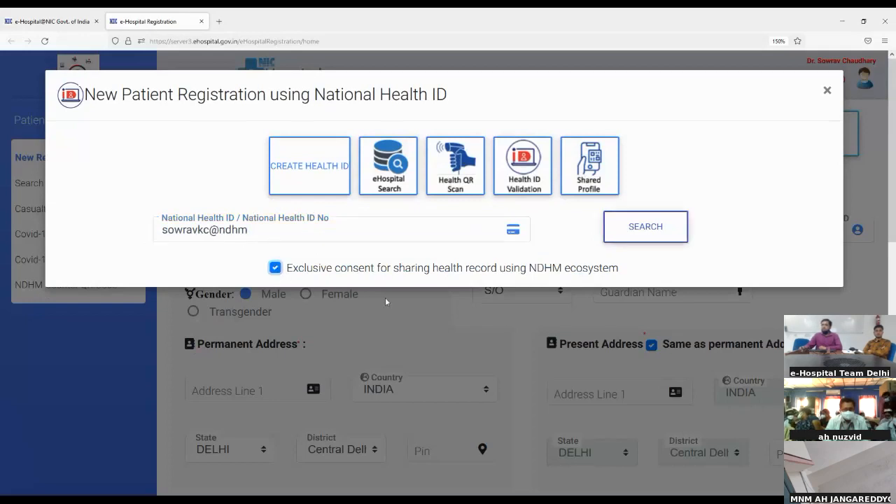
click(637, 232)
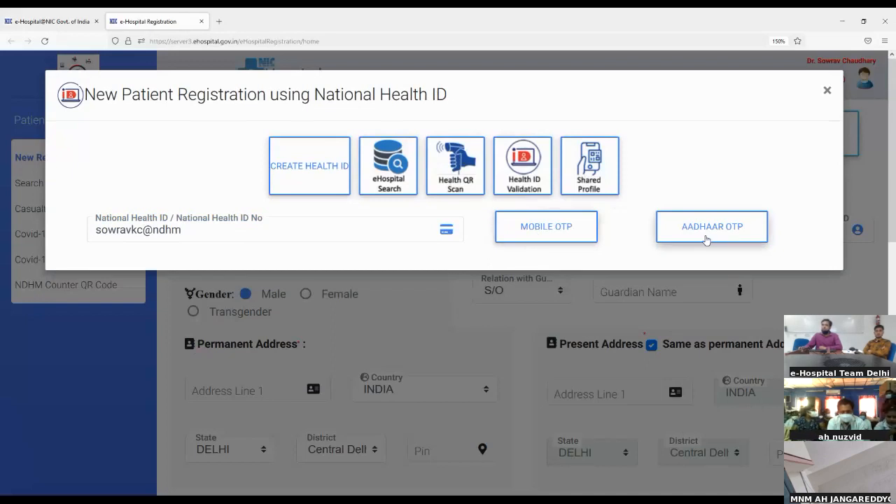
- Request an Aadhaar OTP, enter the received code and verify it
click(563, 238)
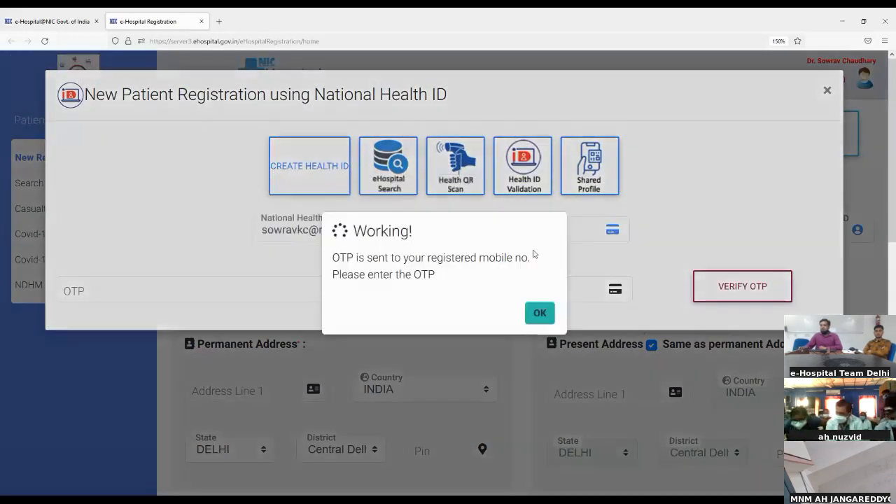
click(537, 311)
click(337, 284)
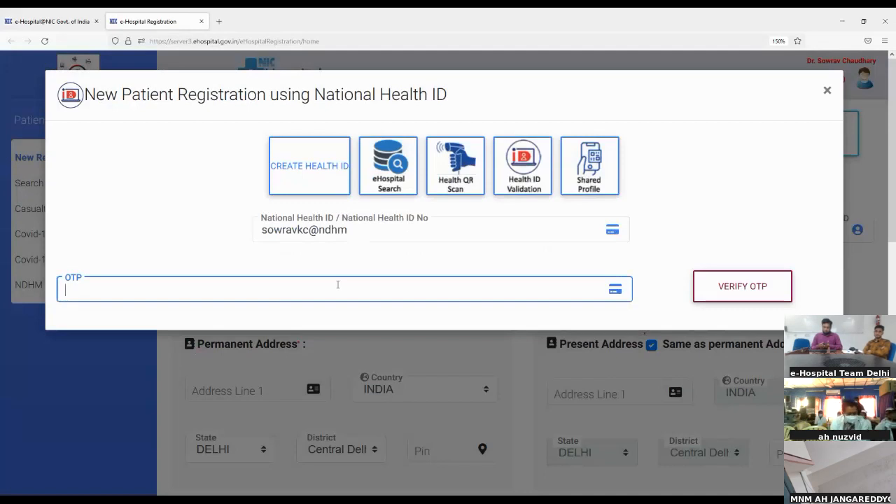
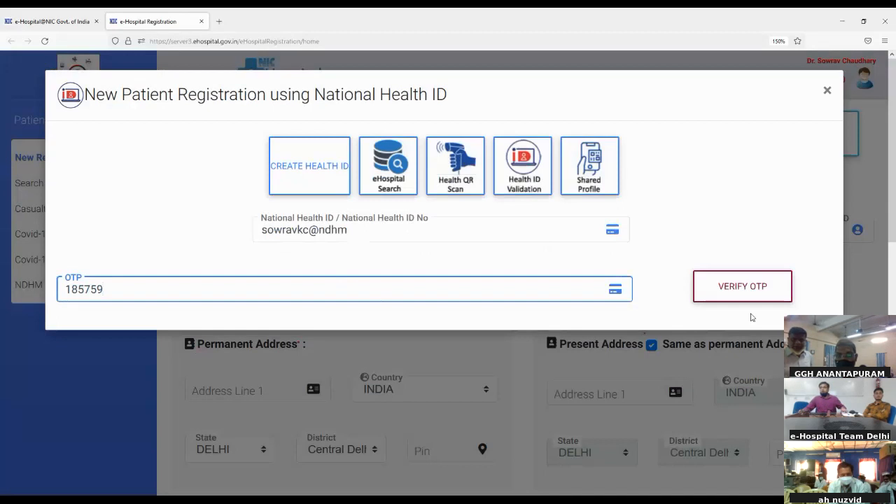
click(761, 289)
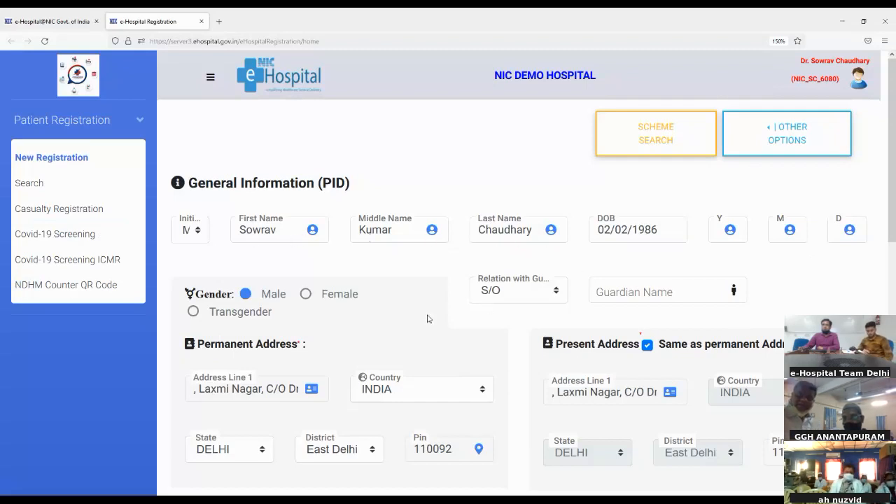
click(631, 294)
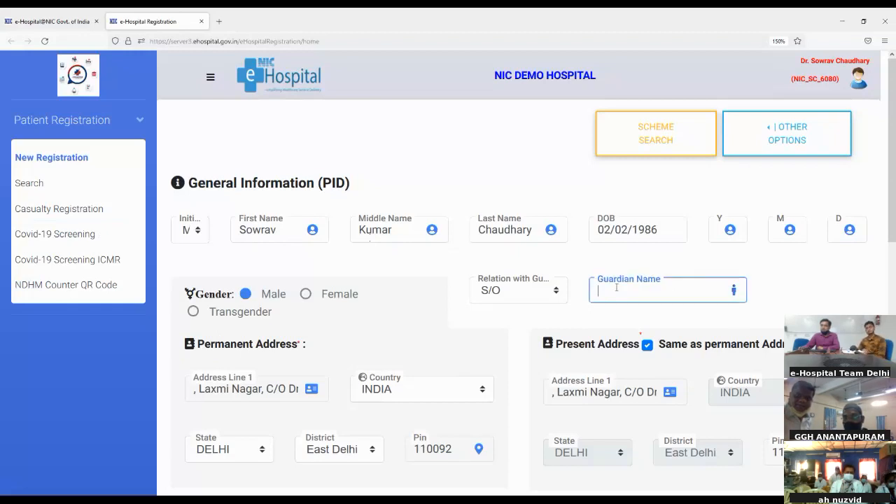
scroll(504, 403, down, 3)
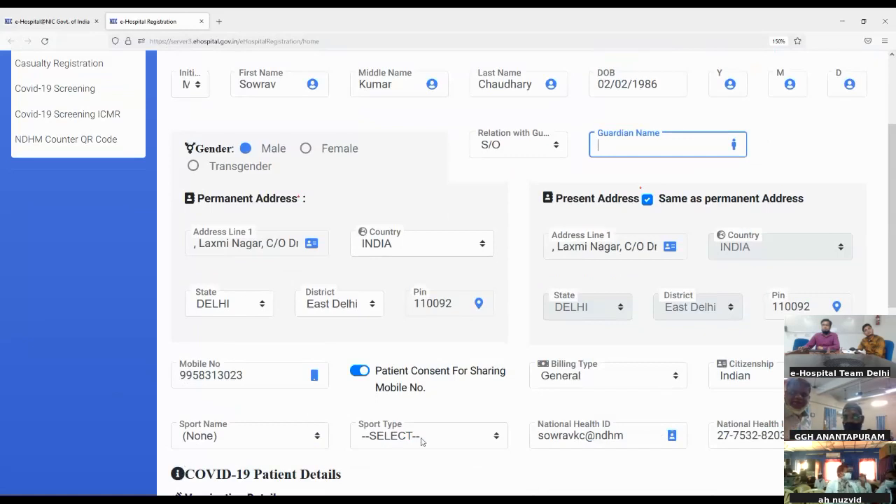
scroll(535, 435, down, 2)
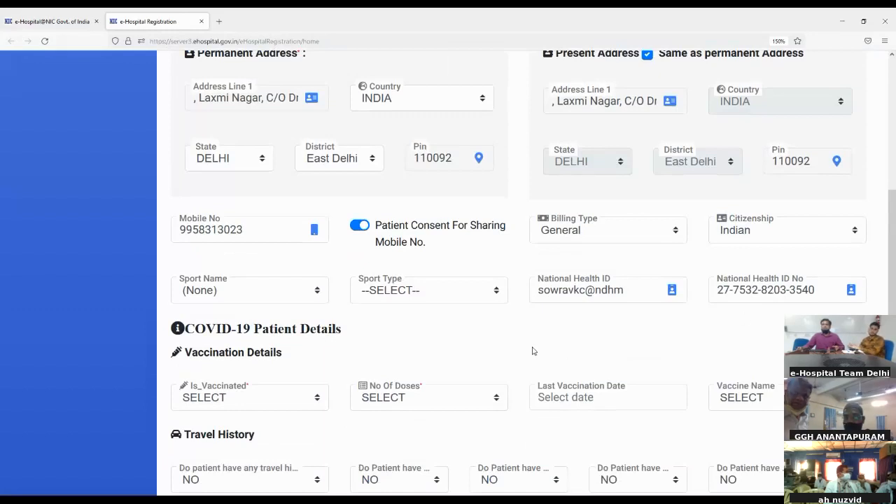
scroll(532, 351, up, 1)
scroll(531, 351, down, 1)
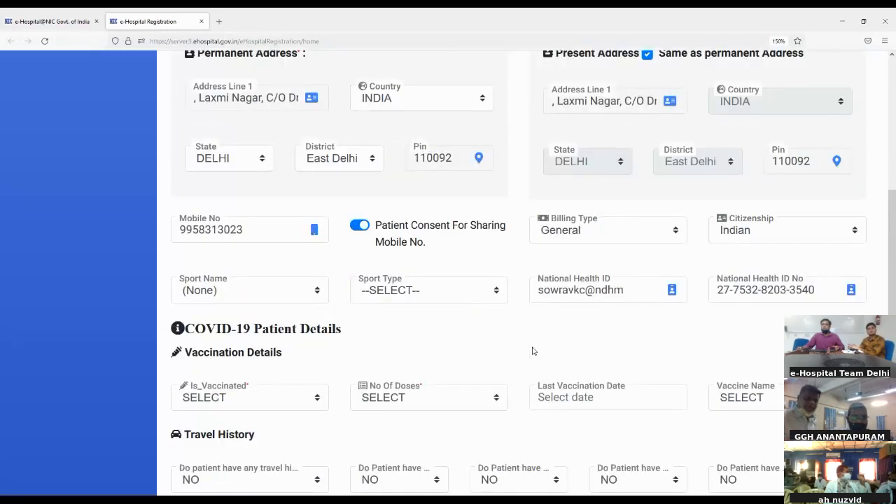
scroll(532, 351, down, 2)
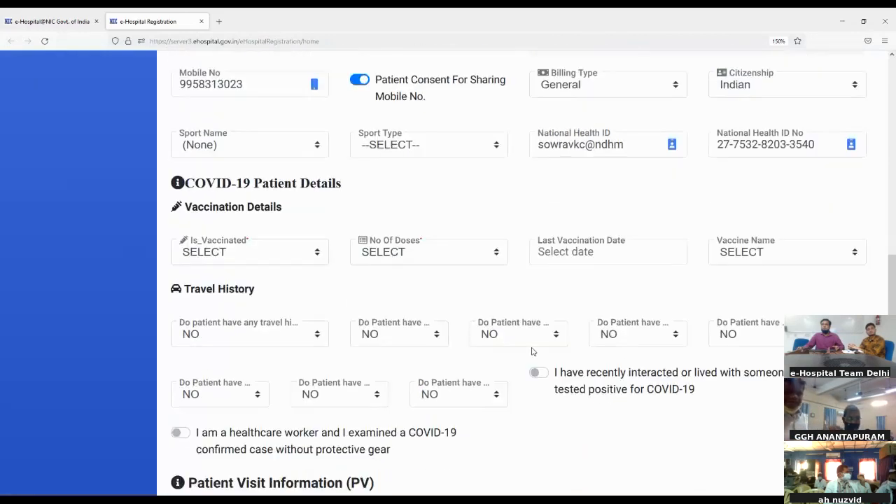
scroll(532, 351, down, 2)
scroll(532, 351, up, 4)
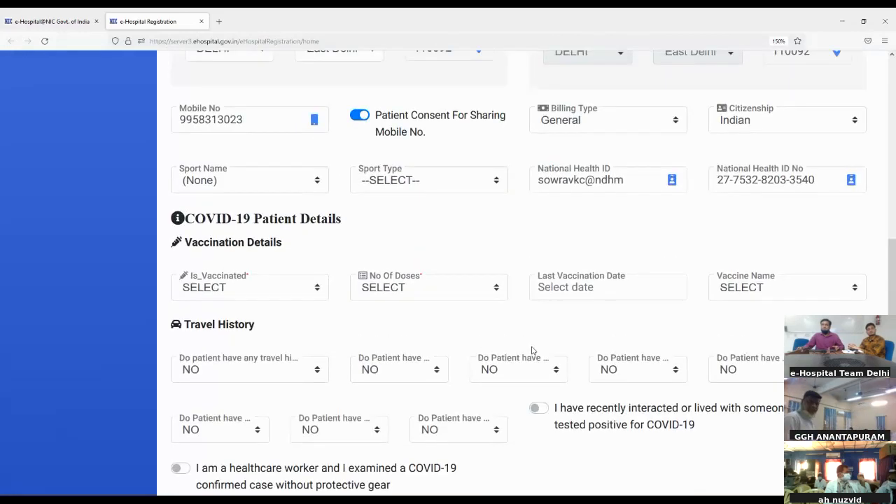
scroll(532, 349, up, 2)
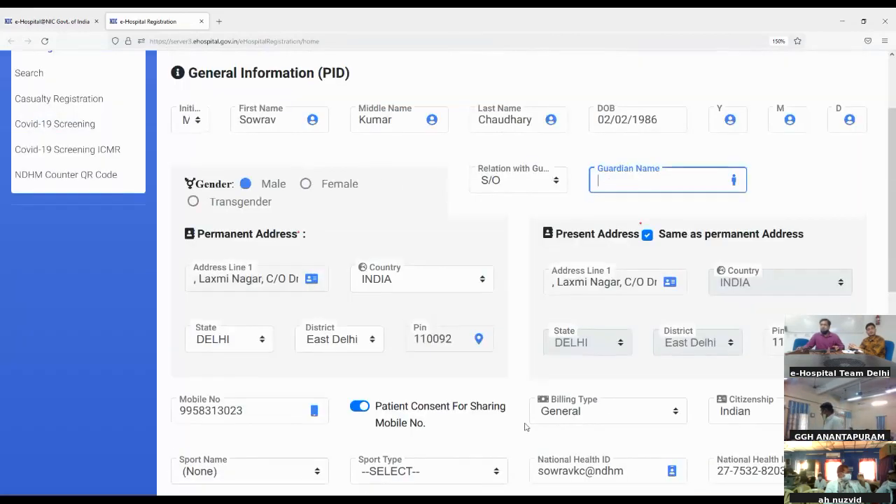
scroll(527, 429, down, 4)
scroll(500, 472, down, 2)
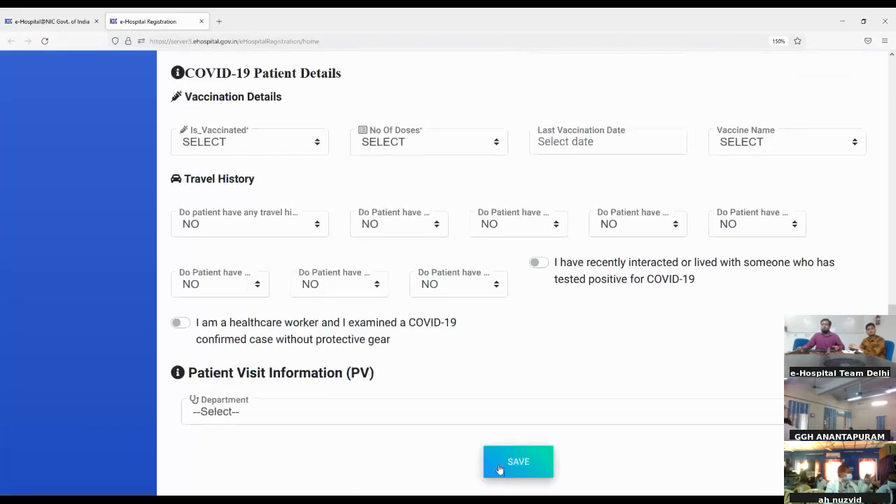
scroll(488, 390, up, 5)
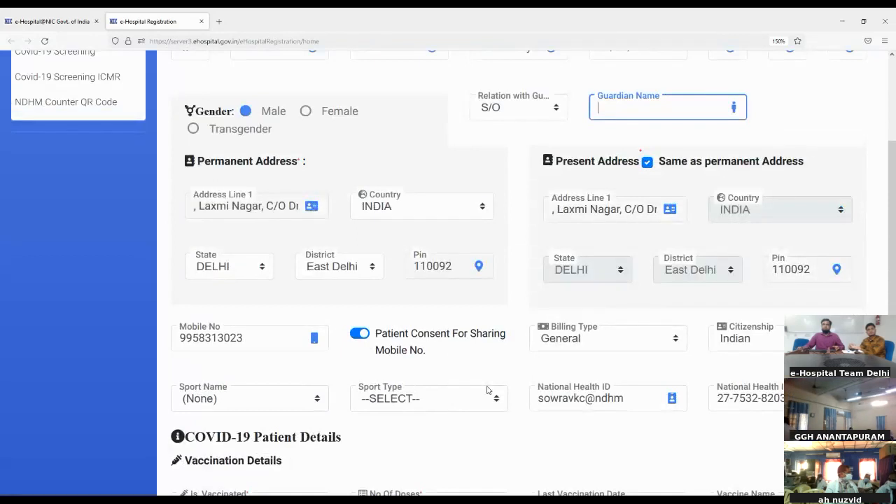
scroll(487, 390, up, 3)
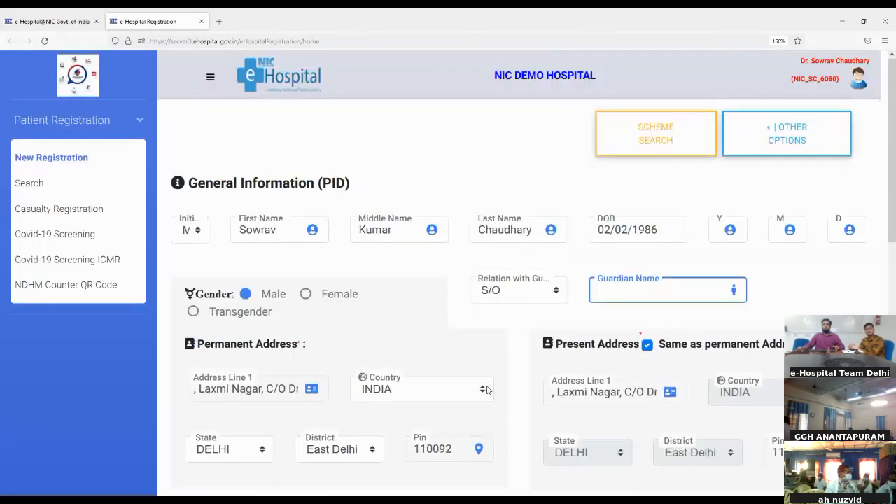
- From New Registration, search Shared Profile patients for Counter ID COUNTER - 1
click(63, 158)
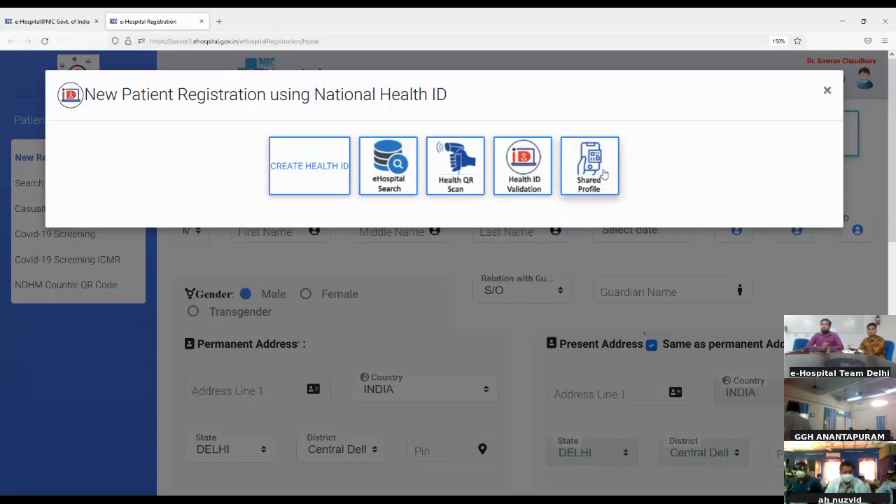
click(603, 173)
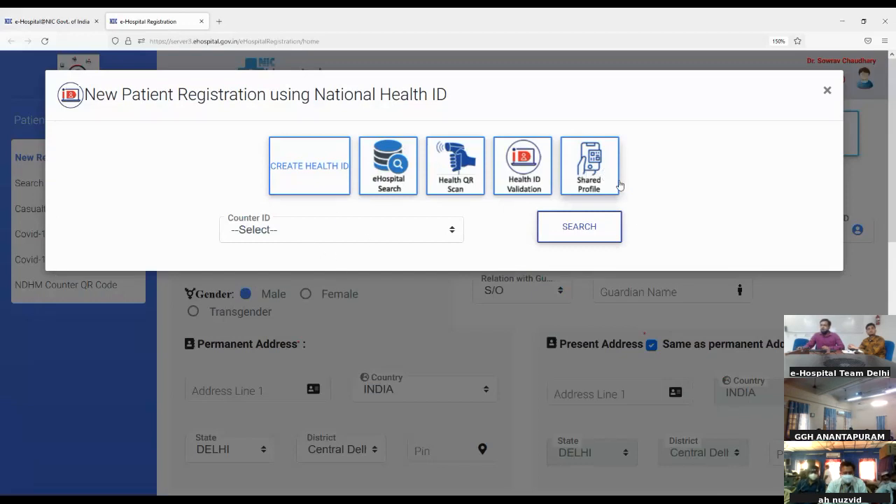
click(362, 240)
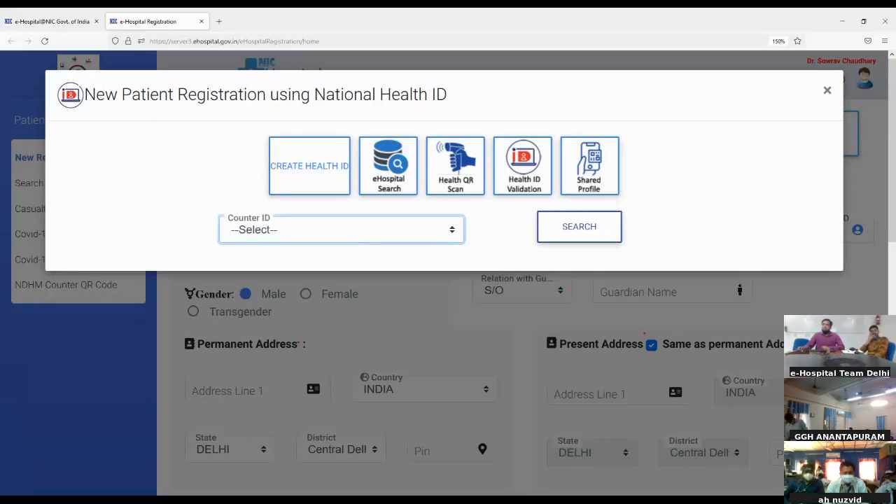
click(297, 278)
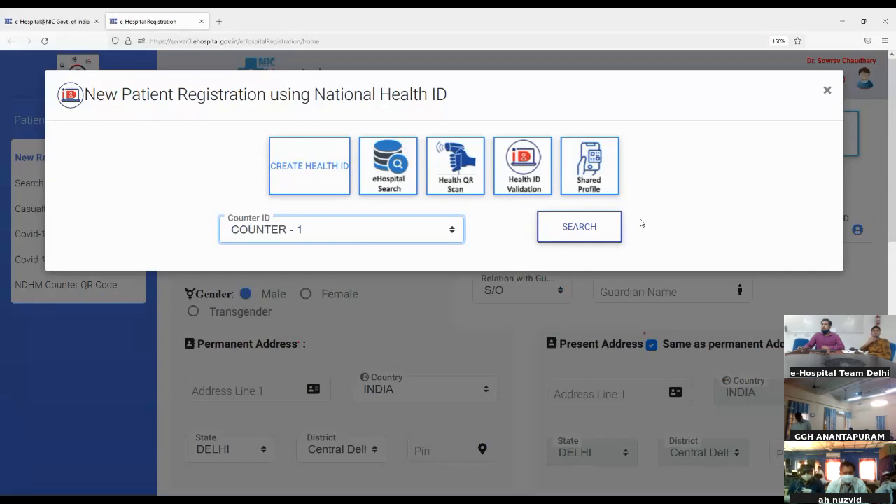
click(588, 227)
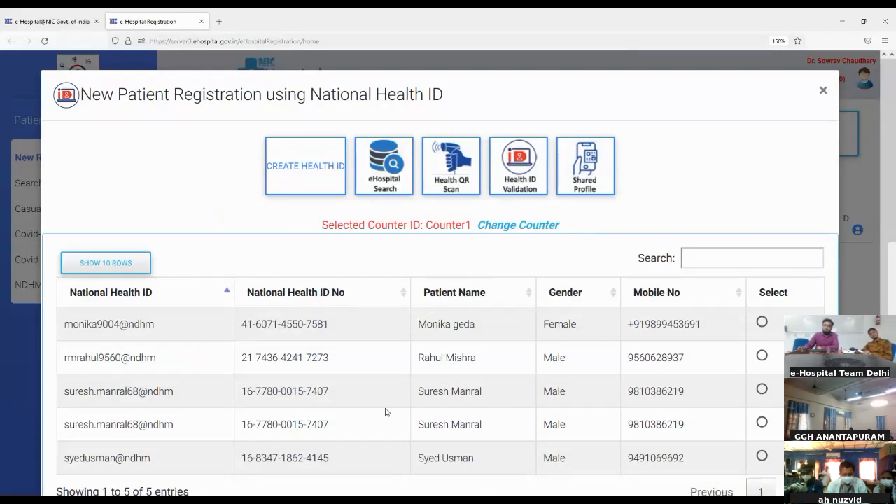
- Select the first row's shared profile to auto-fill the registration form
scroll(385, 411, down, 2)
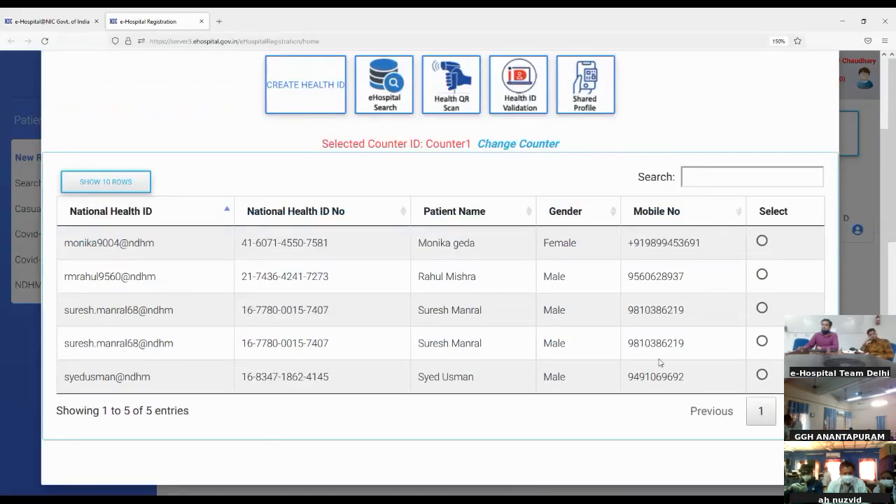
click(762, 241)
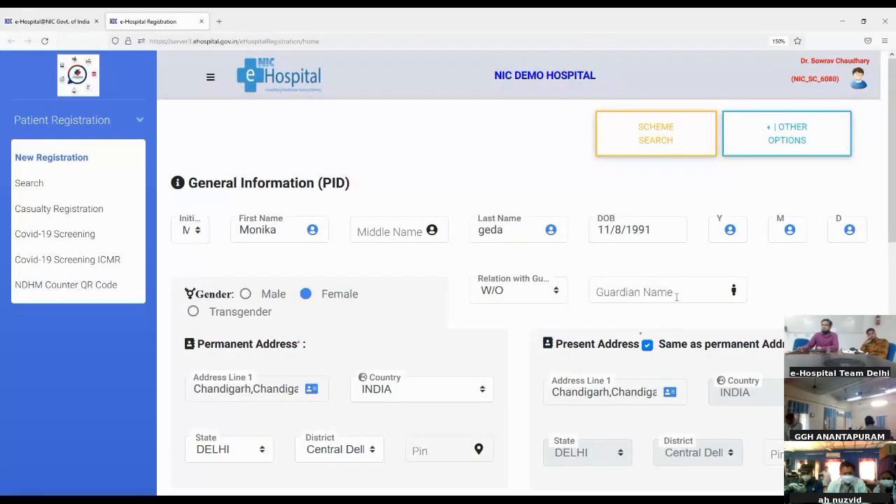
- Start a blank new registration without Health ID and enter the patient's first and last name
click(45, 163)
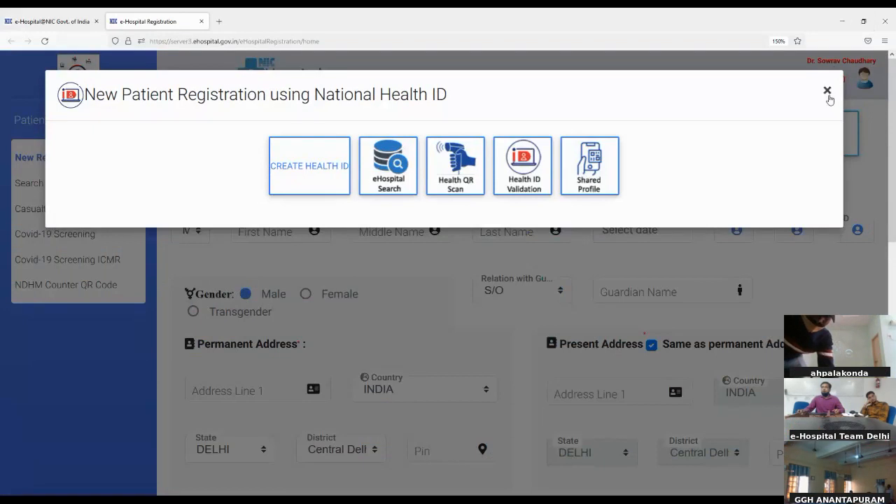
click(828, 92)
click(270, 229)
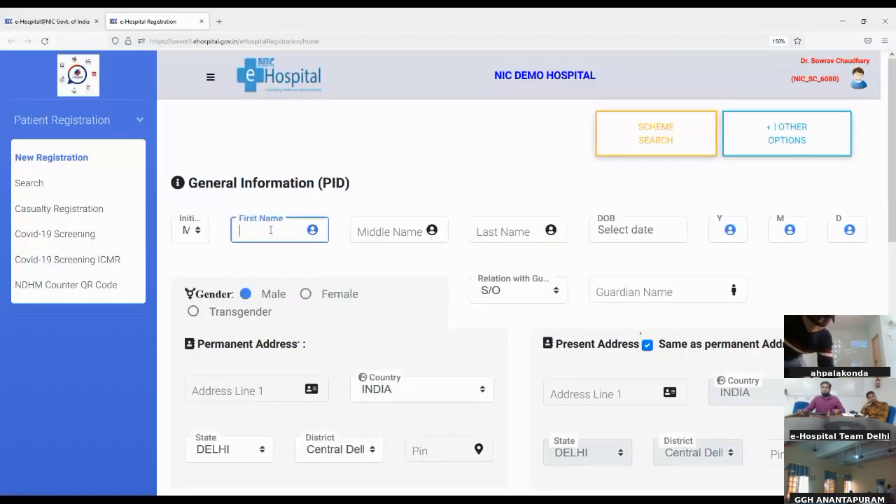
text(Ra)
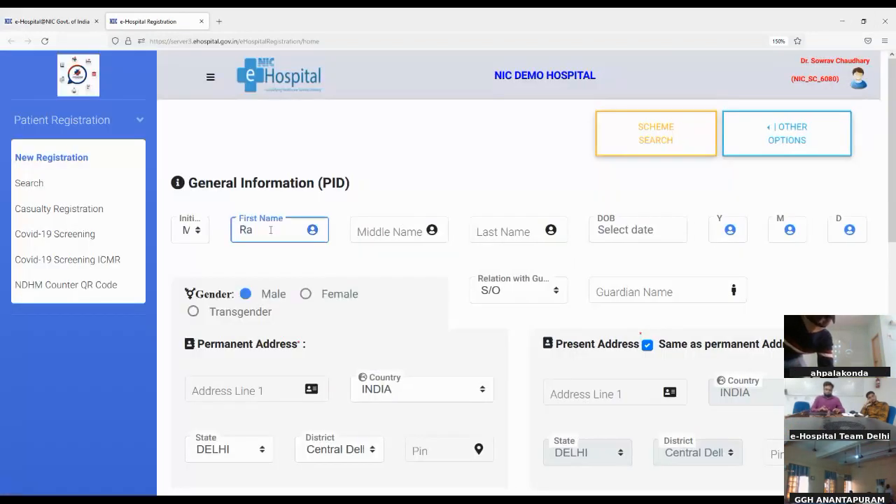
text(mesh)
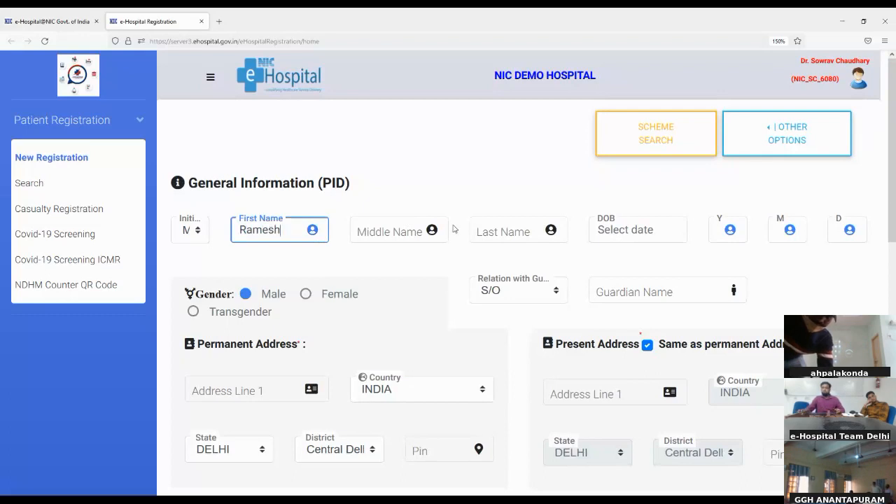
click(488, 231)
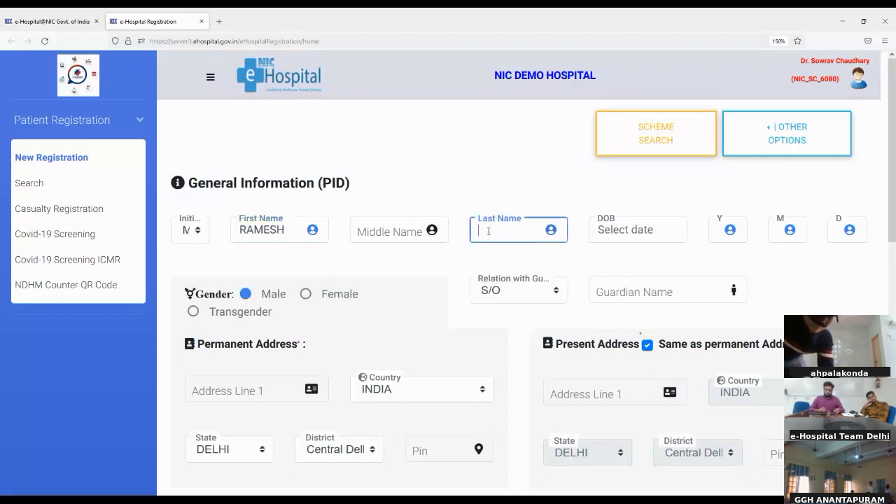
text(mar)
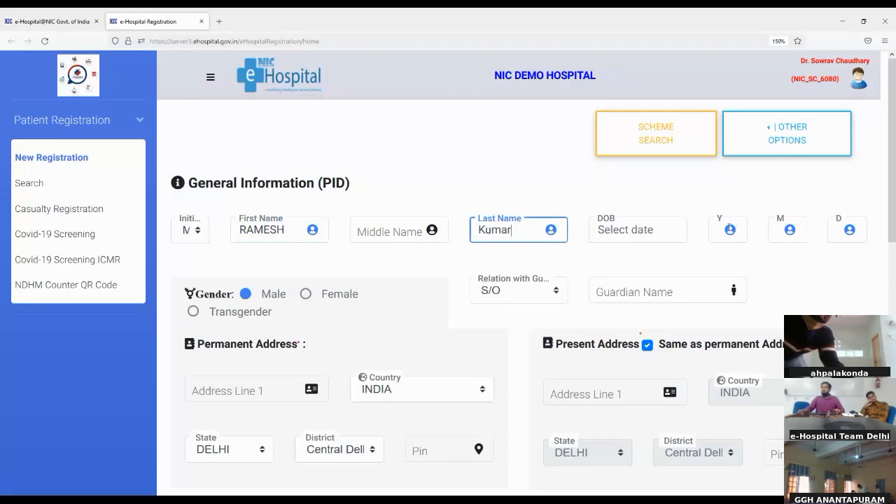
click(718, 227)
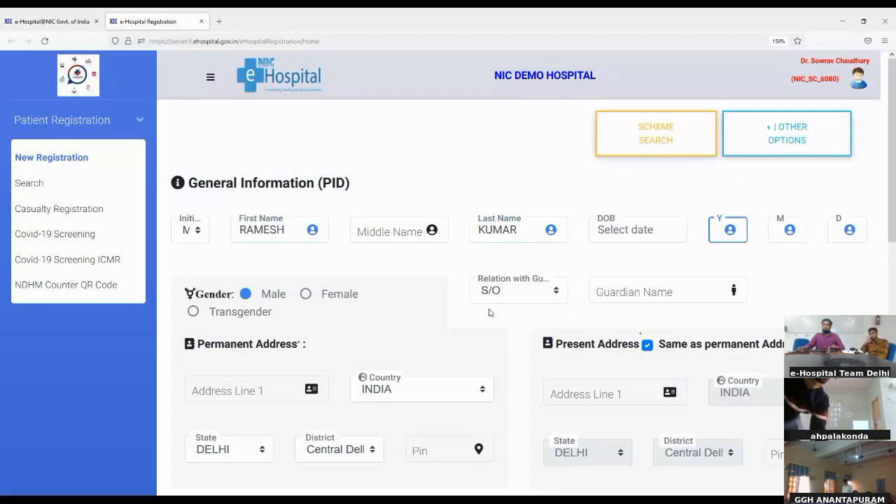
- Enter the guardian's name and the permanent address first line
click(612, 294)
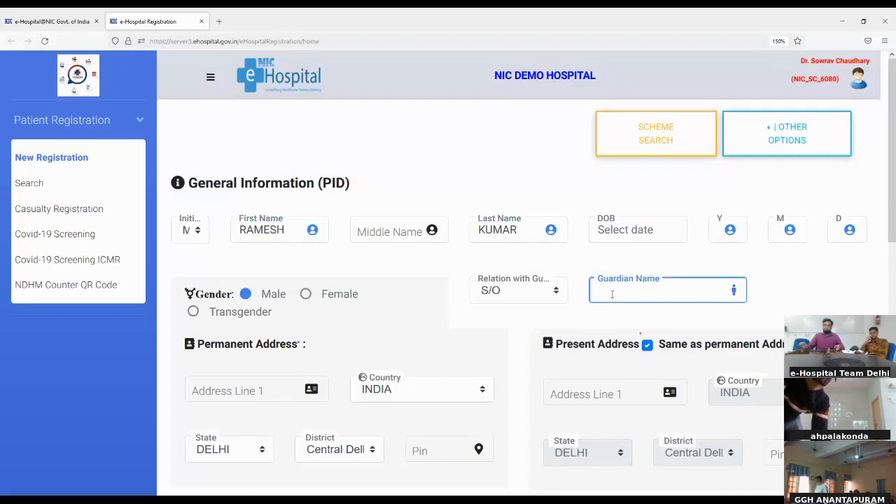
text(U Kumar)
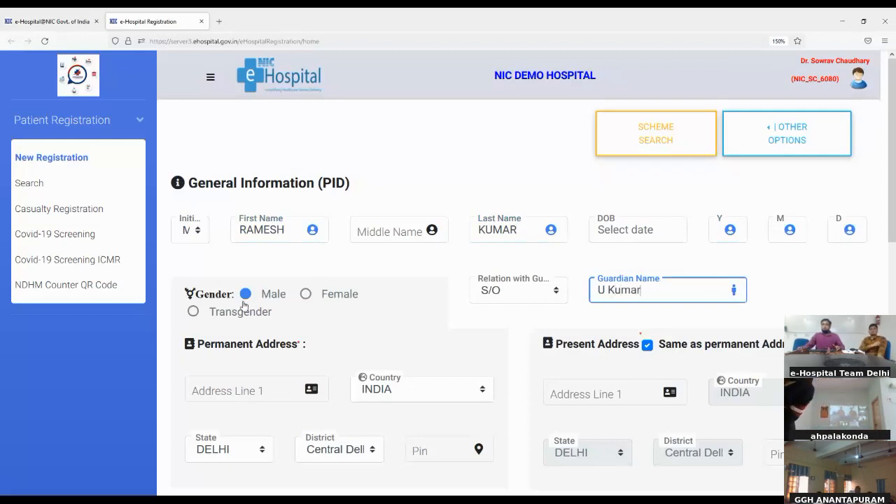
scroll(243, 322, down, 1)
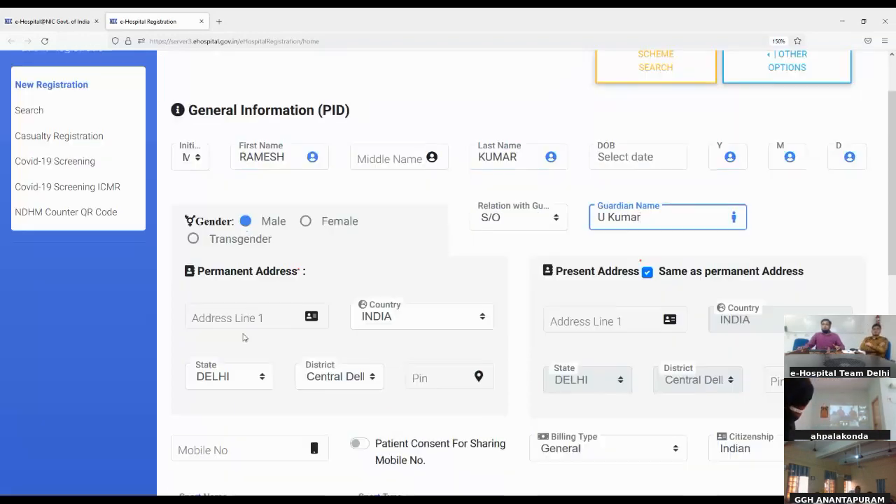
click(246, 312)
text(delhi)
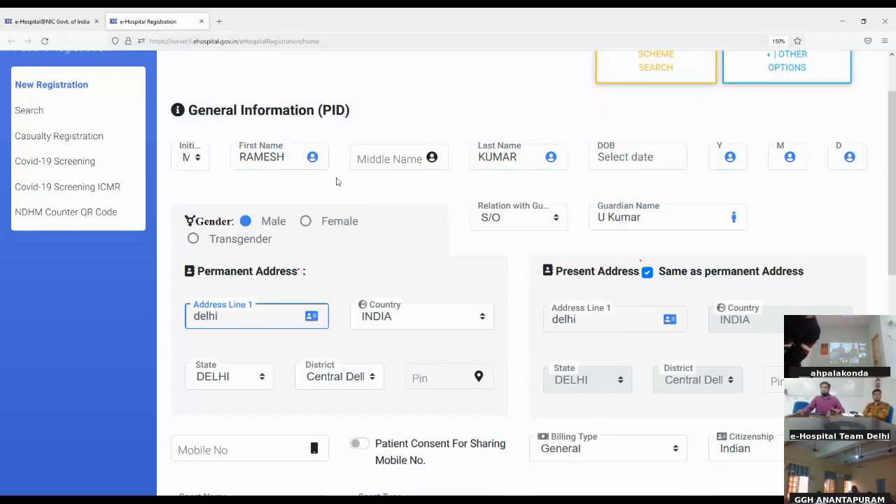
scroll(336, 181, down, 9)
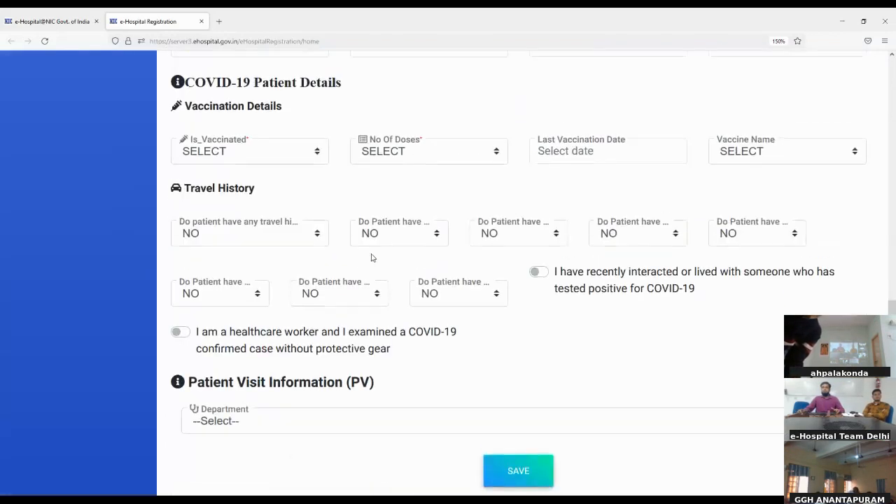
- Choose the Cardiology department with Unit 2 and save the registration
scroll(371, 258, up, 5)
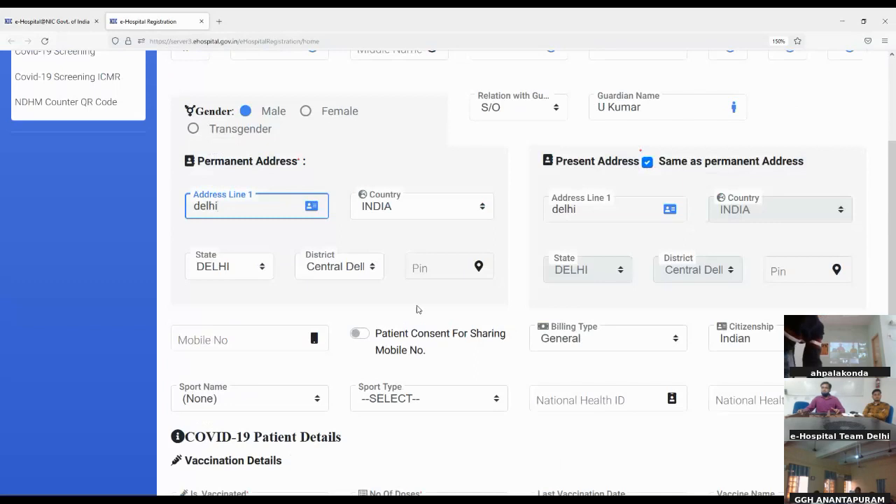
scroll(388, 314, down, 5)
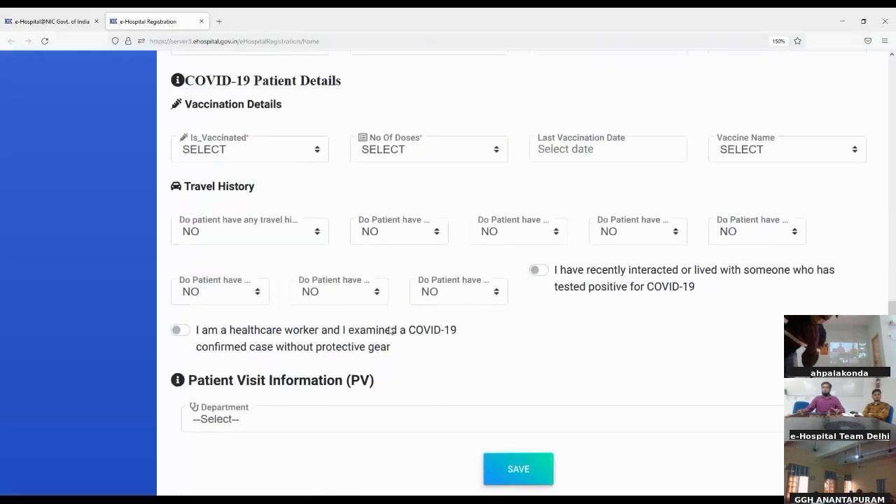
click(373, 418)
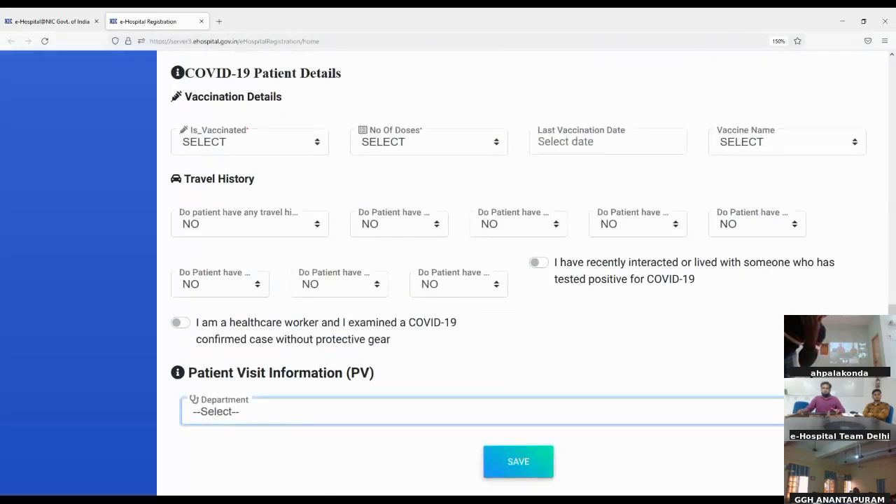
click(215, 307)
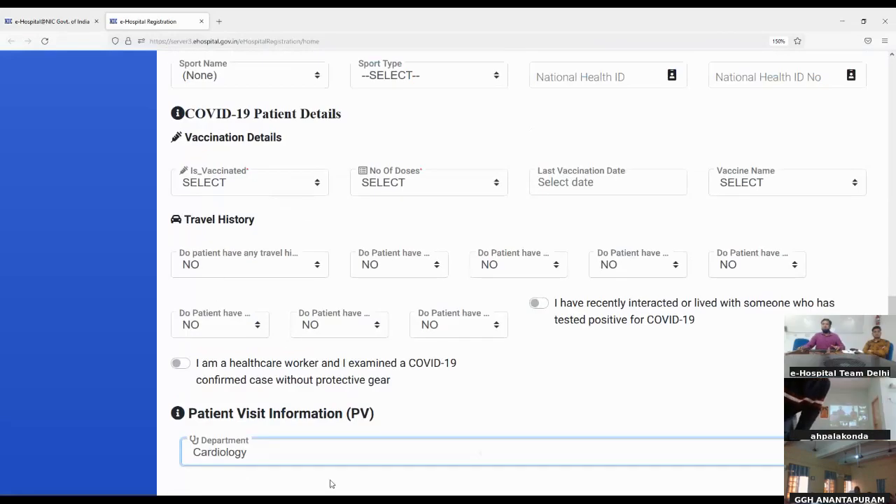
scroll(331, 483, down, 2)
click(392, 416)
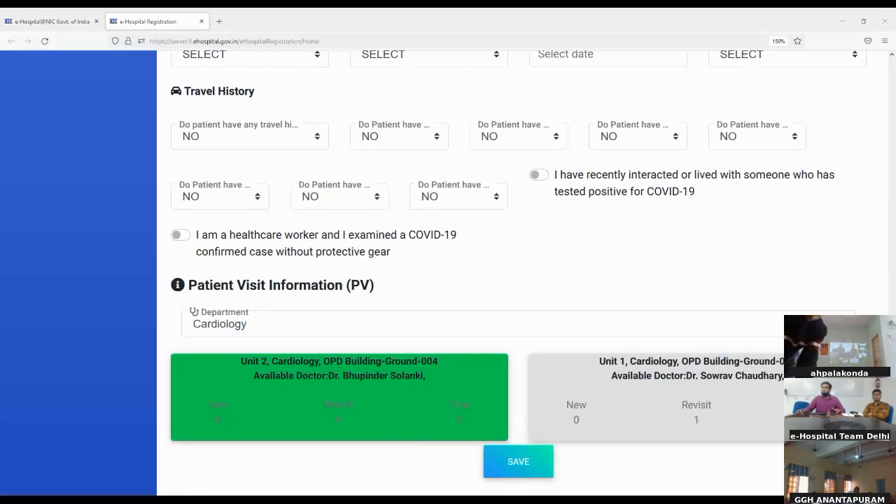
click(402, 408)
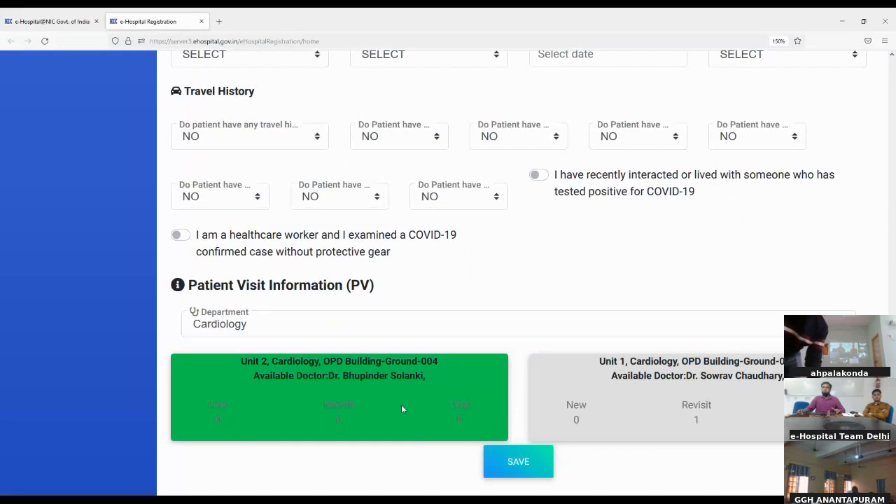
click(528, 469)
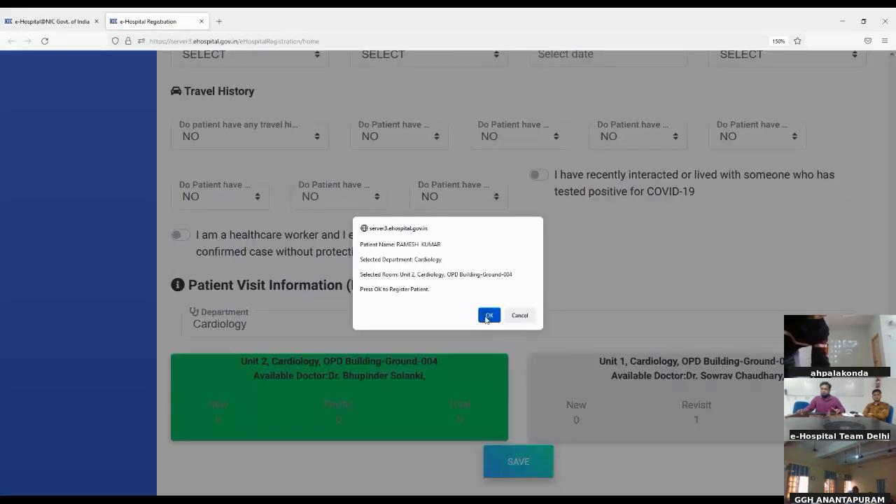
- Confirm the registration and review the slip: Cardiology Unit 2, room 004, token 1
click(488, 316)
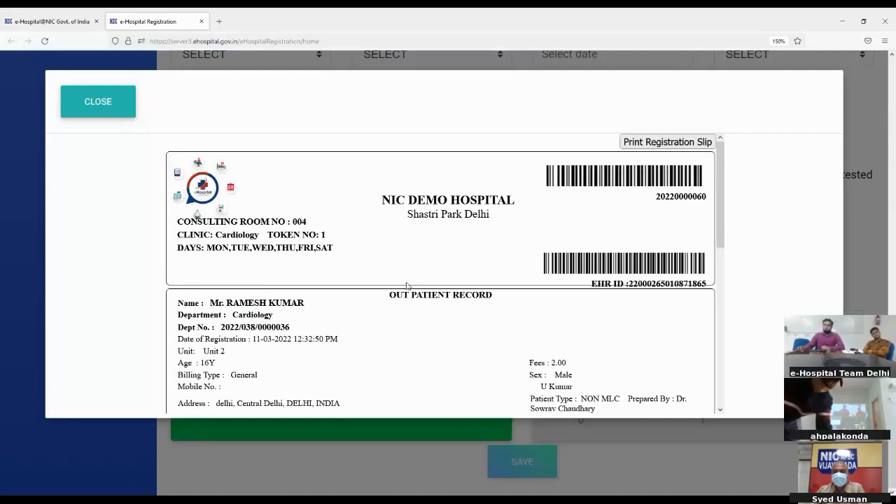
scroll(420, 285, down, 2)
scroll(424, 284, down, 2)
scroll(425, 282, up, 4)
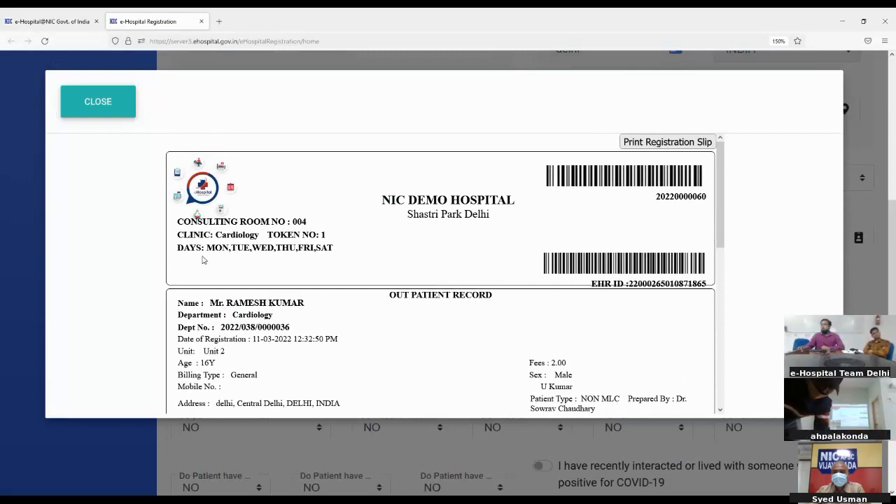
- Close the slip and lookup, then launch the Clinic module in a separate window
click(103, 110)
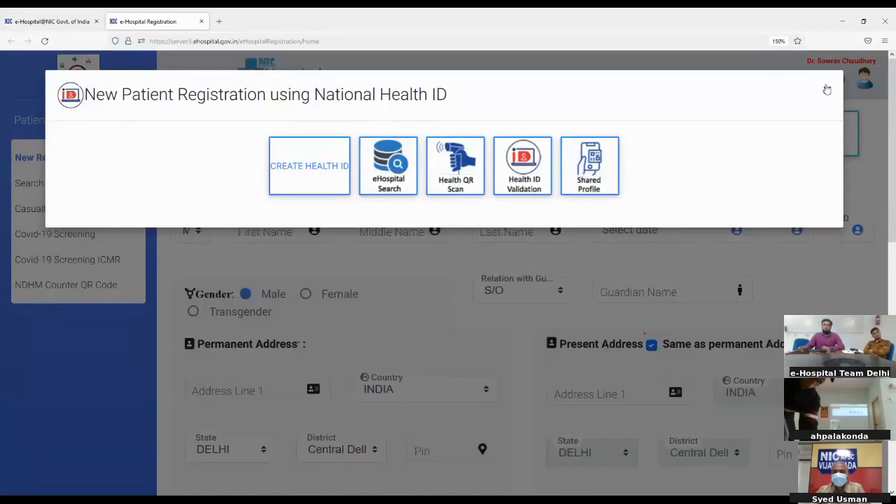
click(827, 89)
click(18, 21)
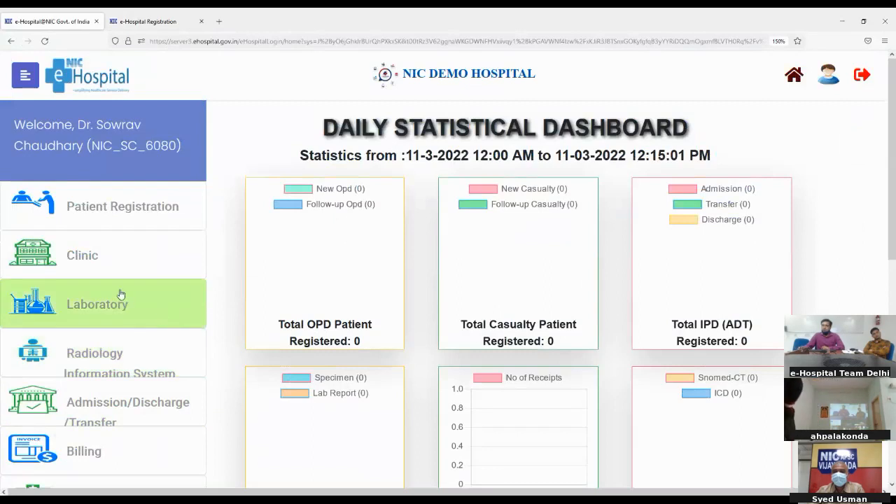
click(65, 263)
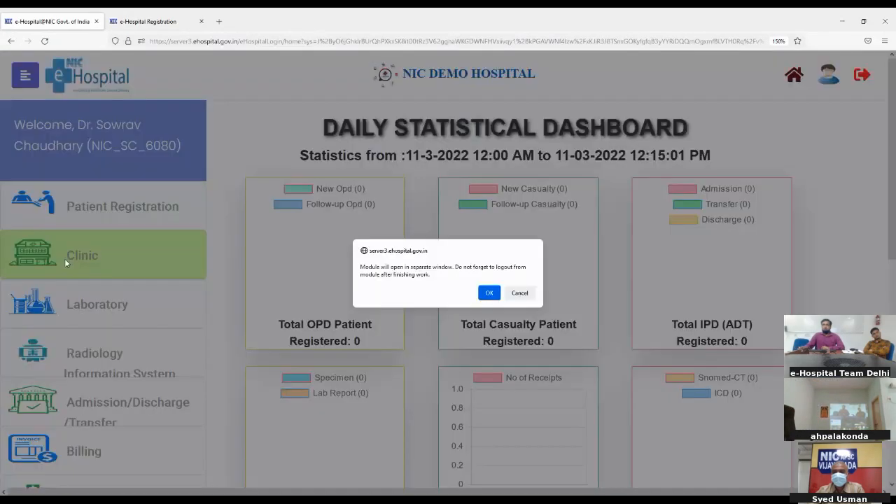
click(488, 293)
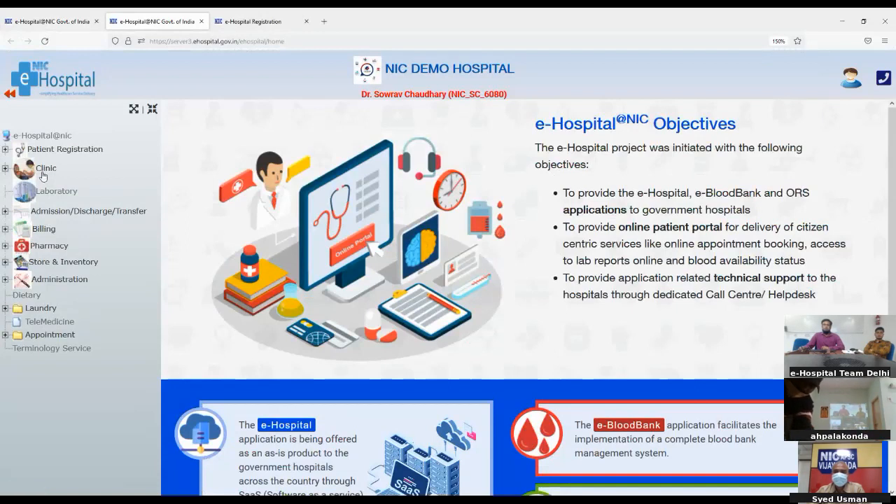
- Expand Clinic in the left tree and open OP Consultation
click(44, 172)
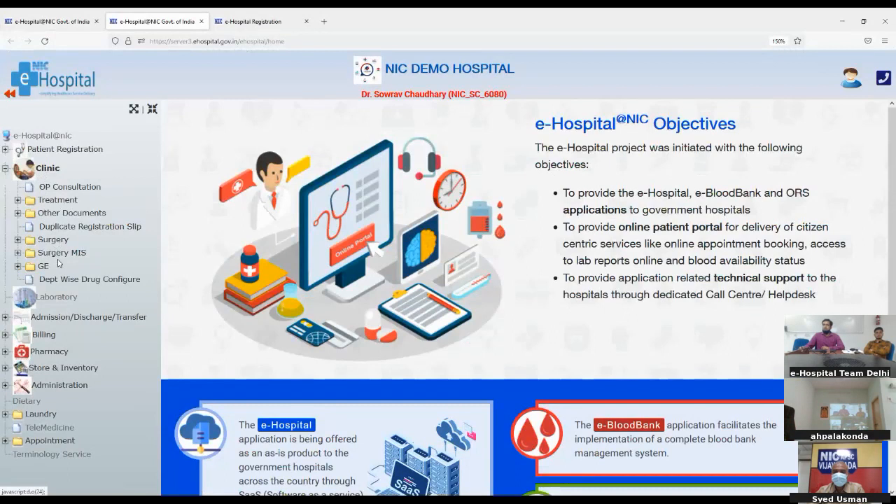
click(46, 169)
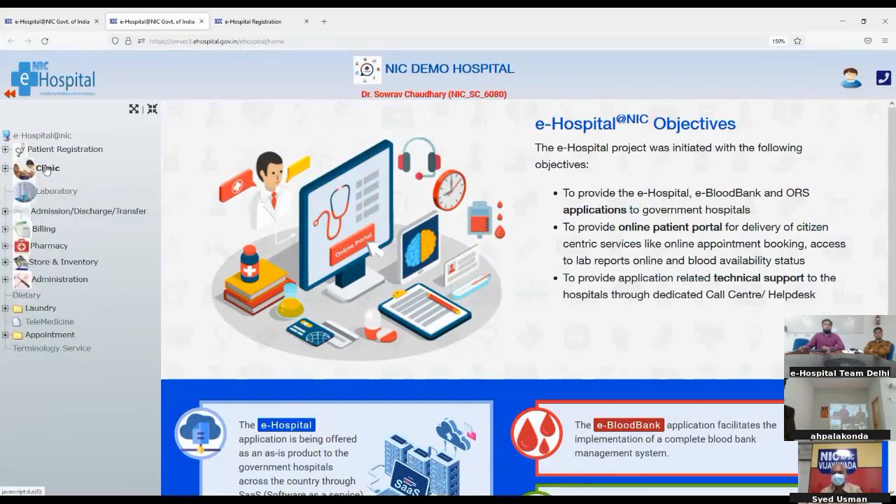
click(46, 170)
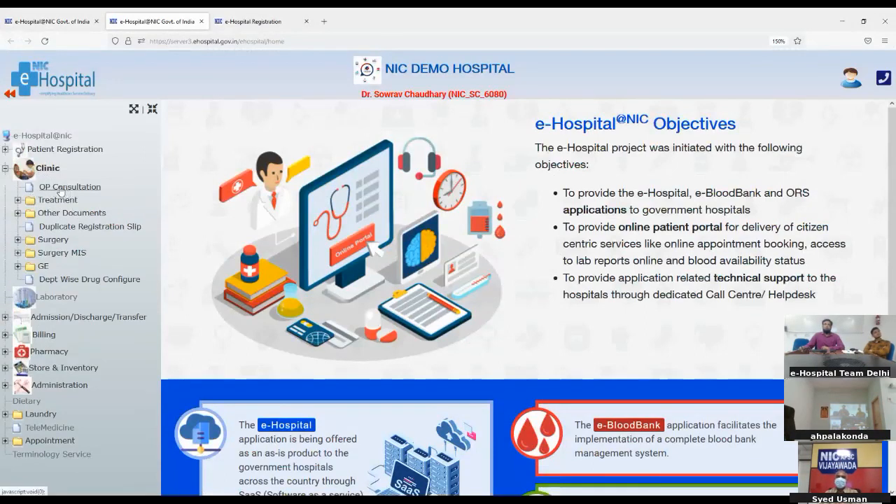
click(61, 188)
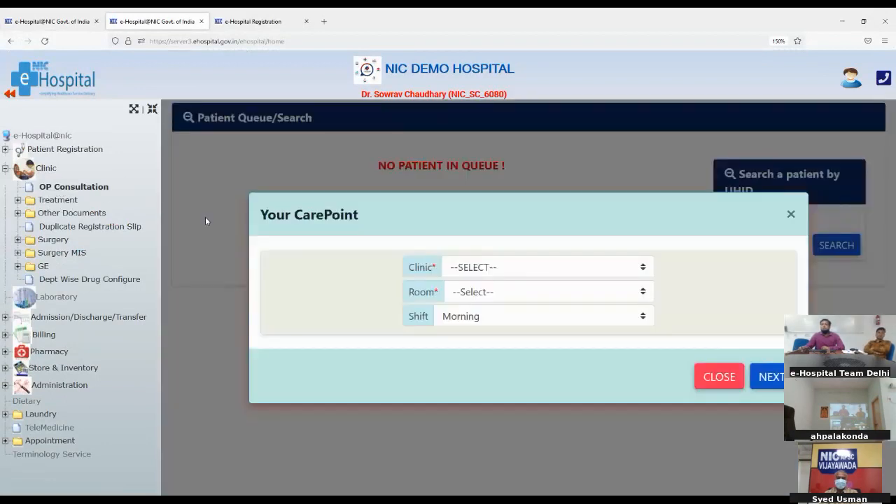
- Set the care point to Cardiology clinic, room 004, and load the patient queue
click(454, 271)
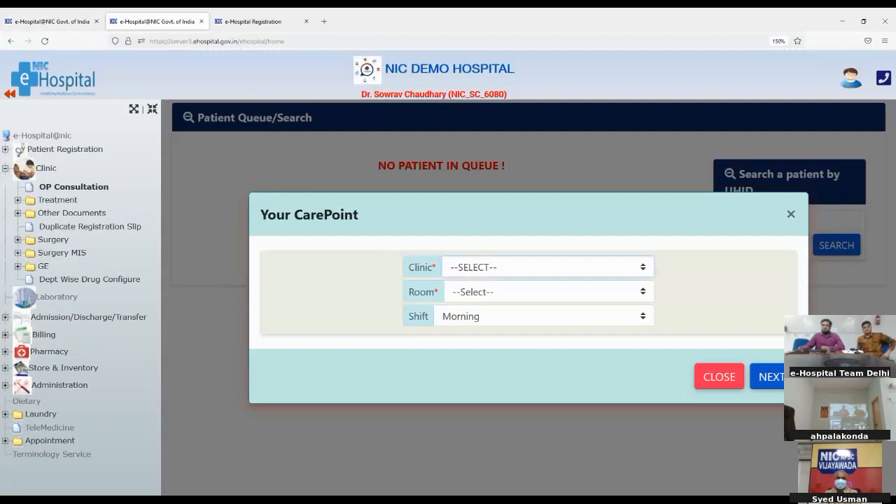
click(464, 332)
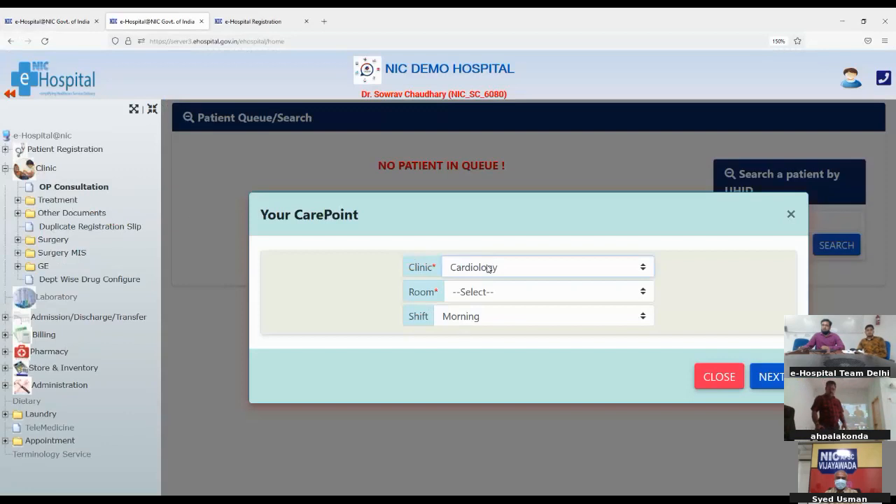
click(467, 293)
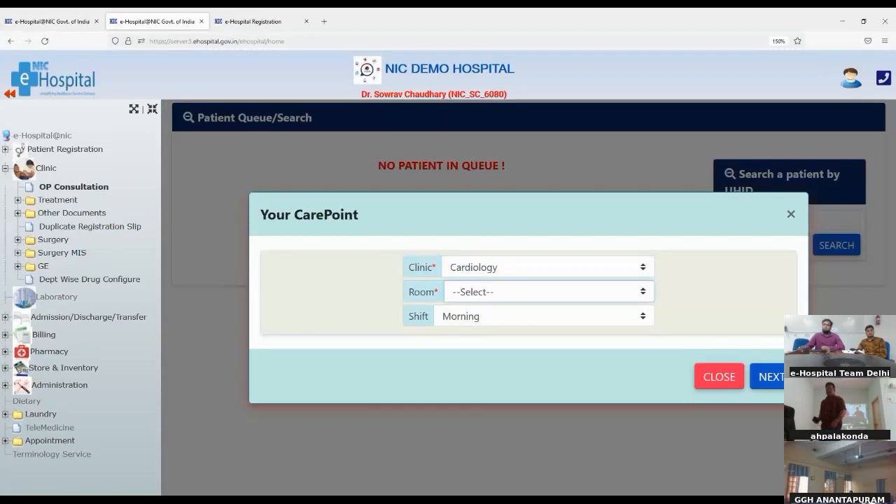
click(463, 358)
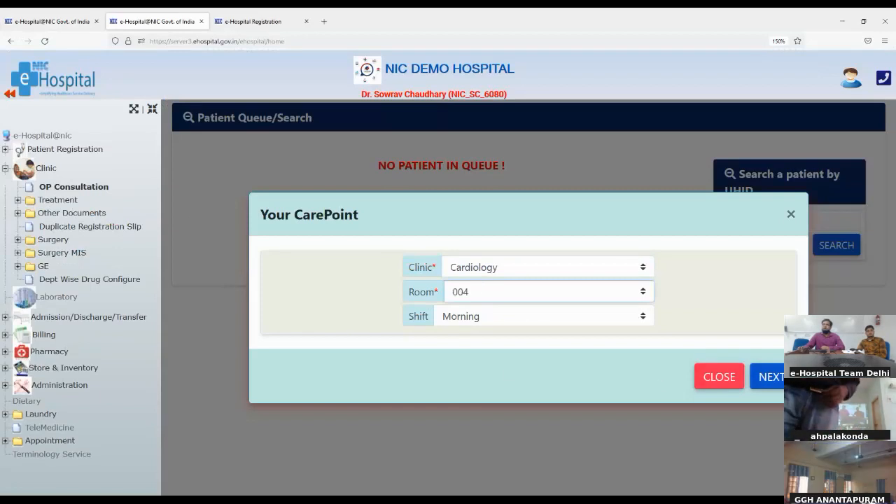
click(768, 378)
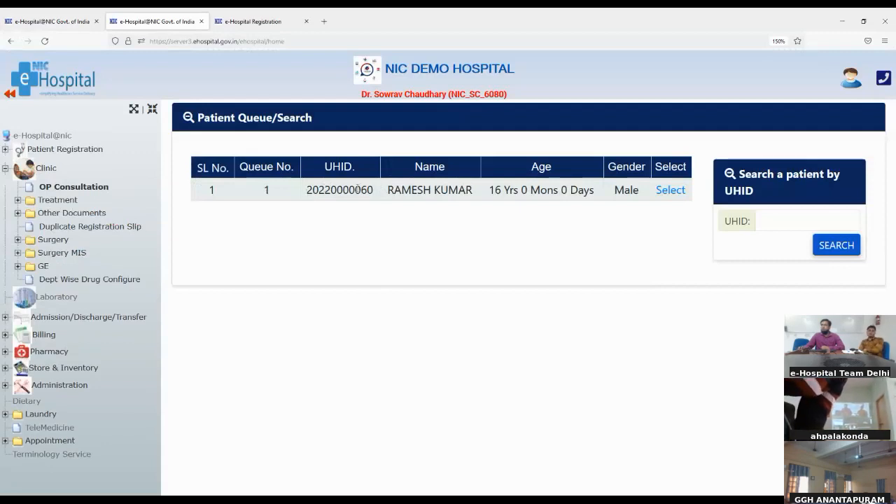
double_click(260, 194)
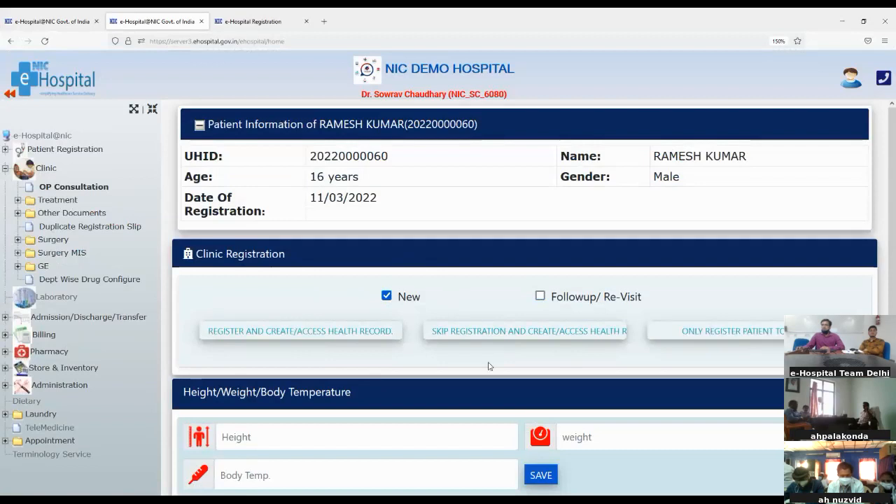
- Save vital signs of height 158, weight 73 and body temperature 98
scroll(488, 368, down, 1)
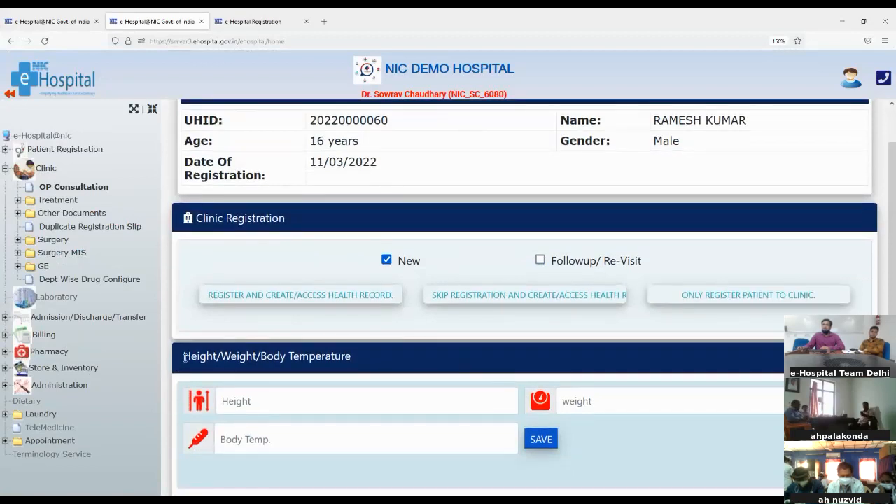
drag(184, 357, 349, 357)
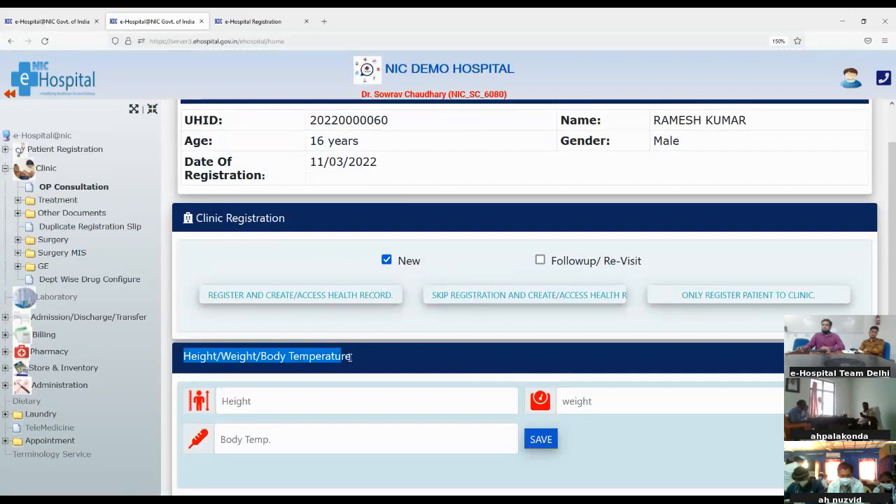
click(385, 351)
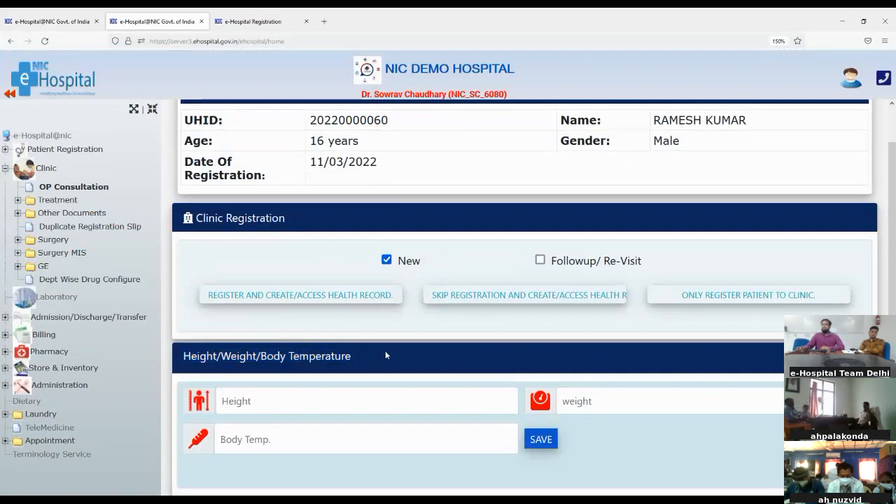
click(231, 404)
text(158)
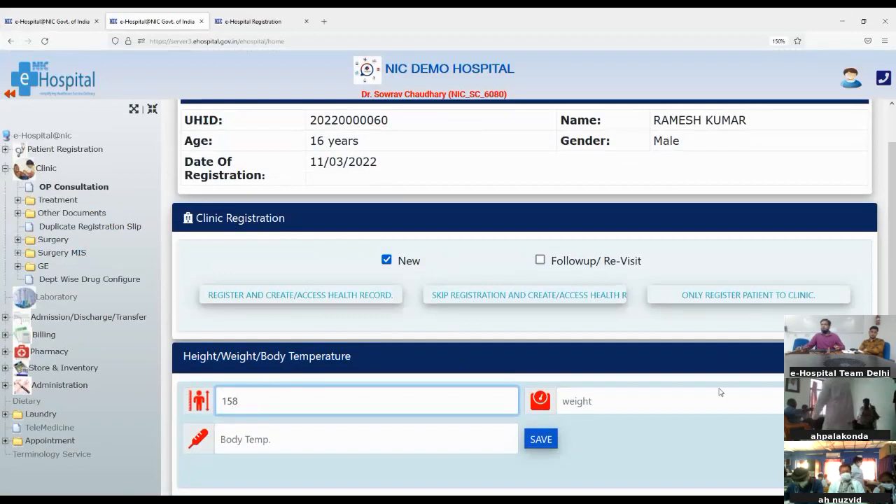
click(704, 406)
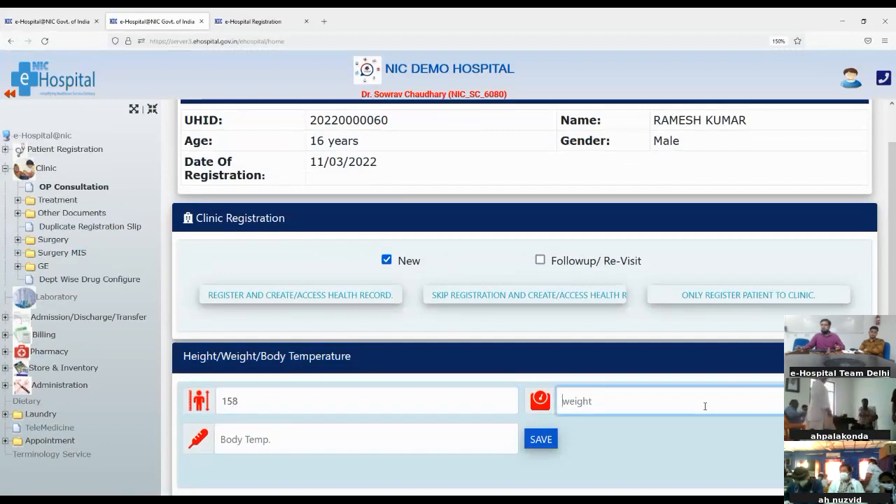
text(73)
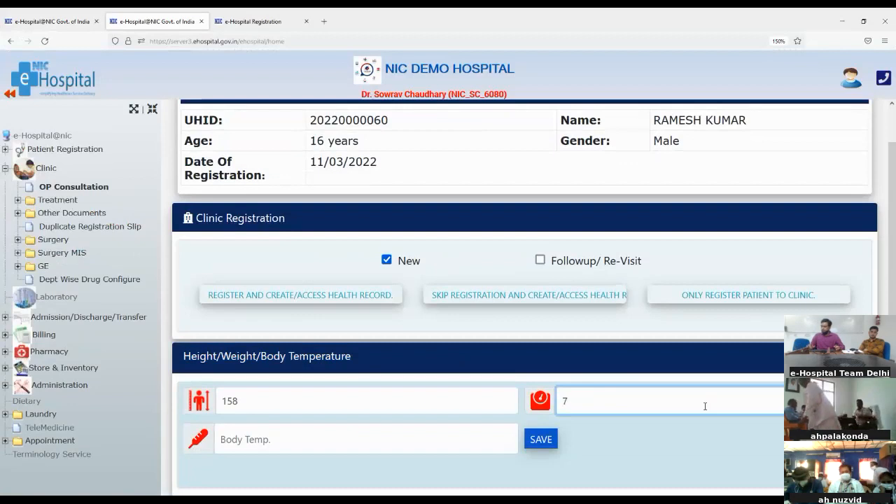
click(382, 440)
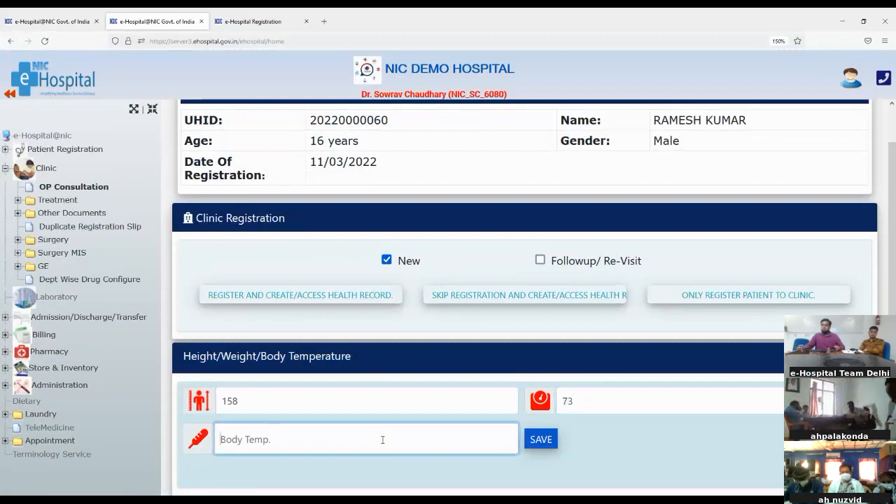
text(98)
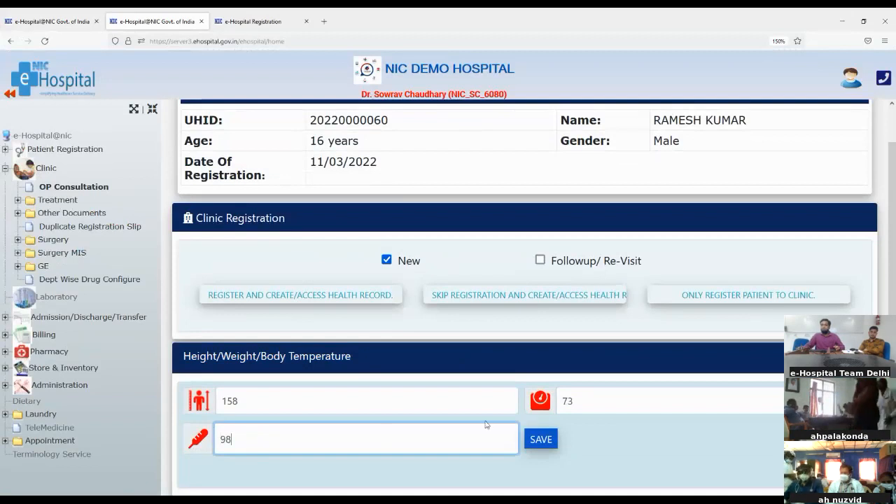
click(549, 440)
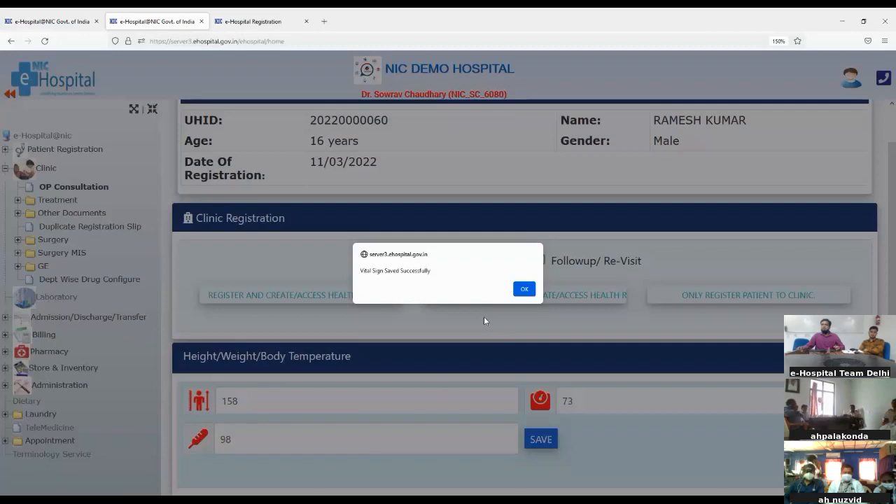
click(518, 293)
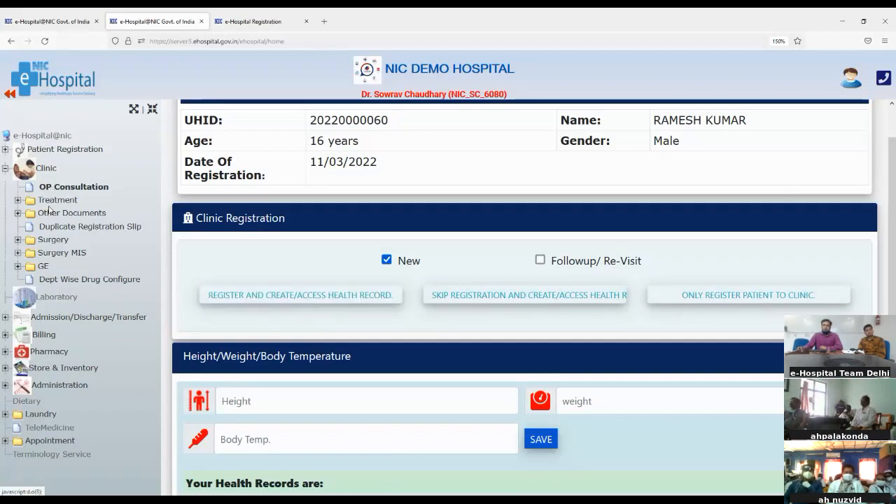
- Under Treatment, register the patient and create their health record, acknowledging the alerts
click(17, 201)
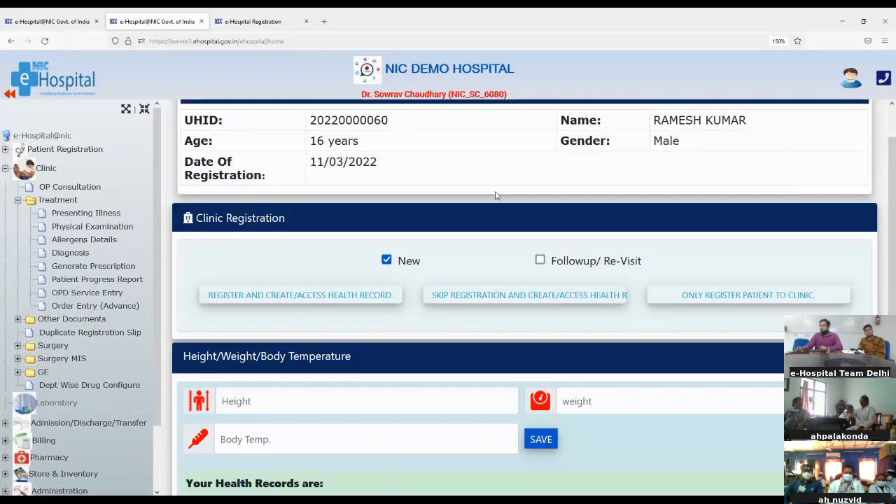
click(525, 296)
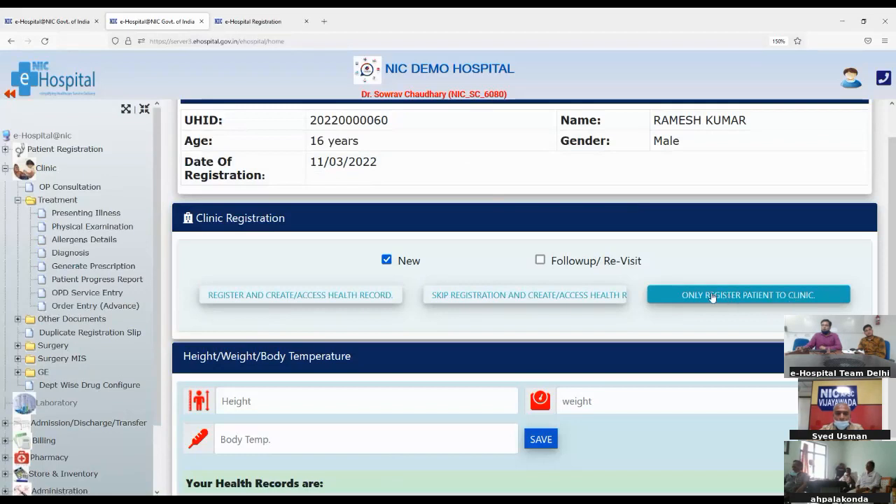
click(269, 295)
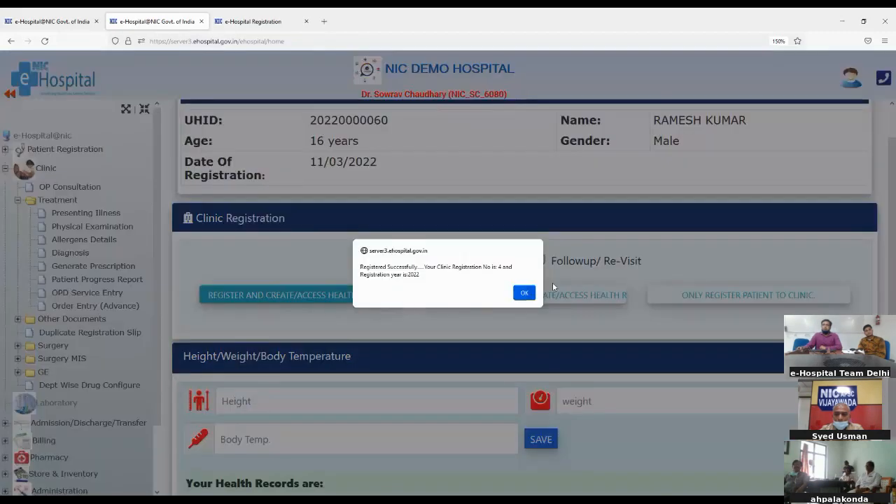
click(518, 297)
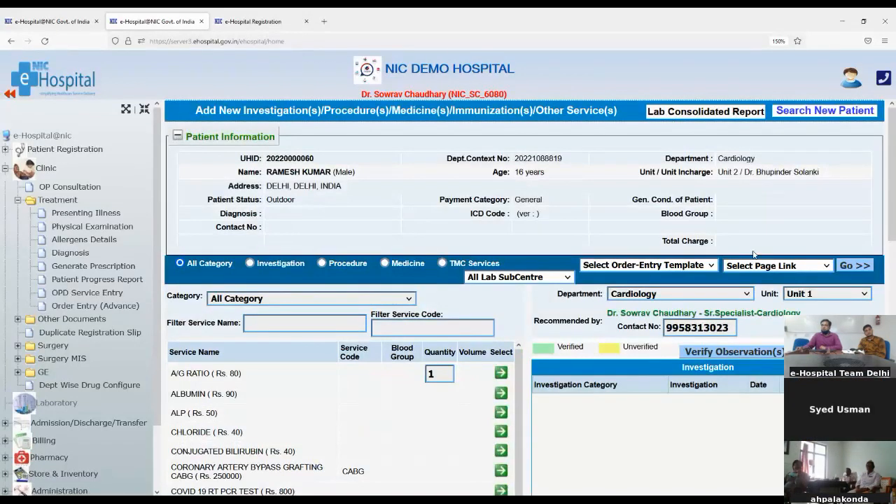
- View the empty Lab Consolidated Report, then filter the order-entry services to Investigation
click(658, 115)
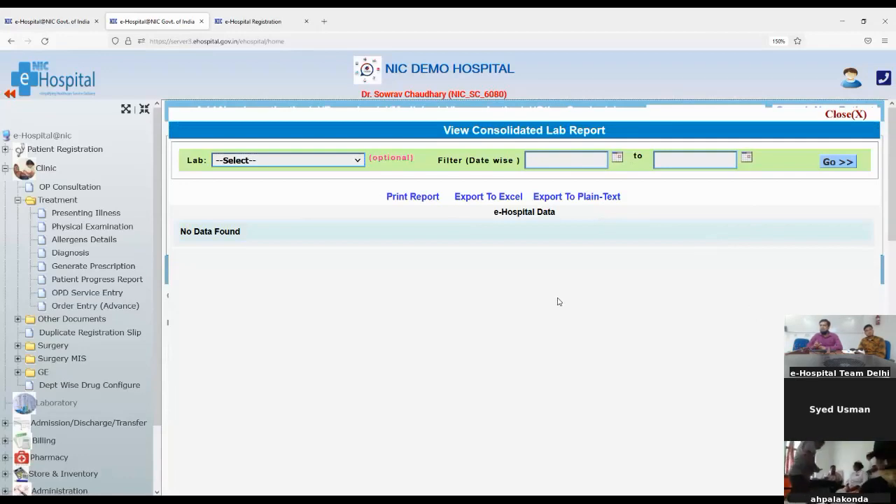
click(846, 116)
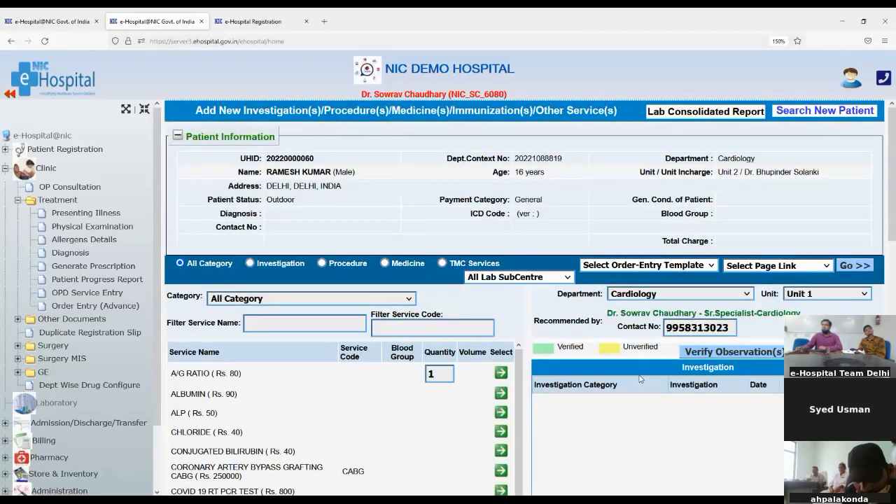
scroll(639, 379, down, 2)
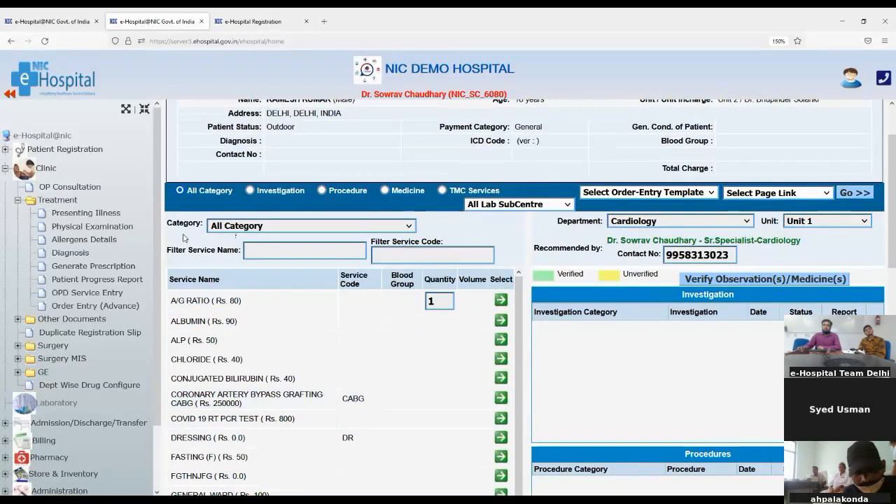
click(250, 191)
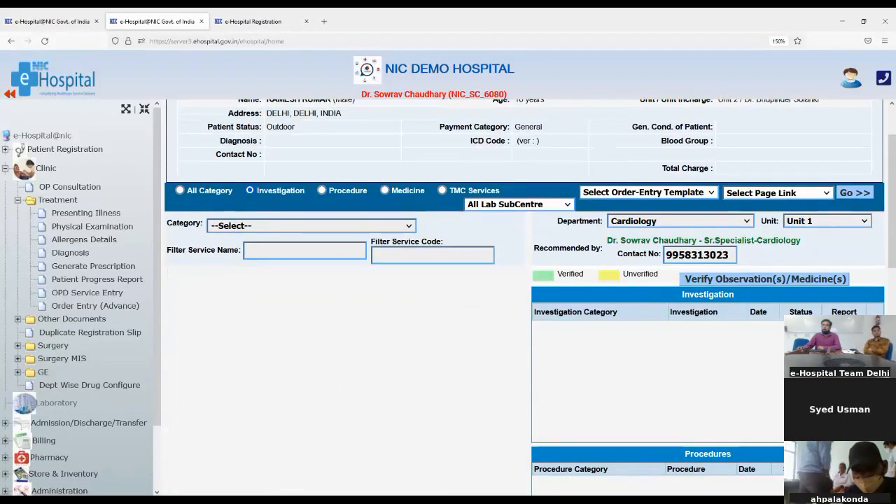
- Under BIOCHEMISTRY, add PLASMA GLUCOSE (fasting and postprandial) and ALBUMIN to the patient's orders
click(274, 294)
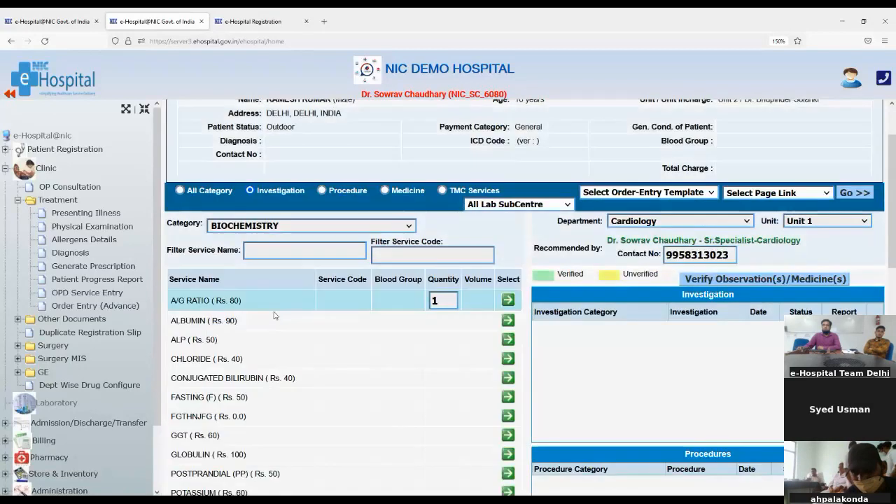
scroll(199, 344, down, 3)
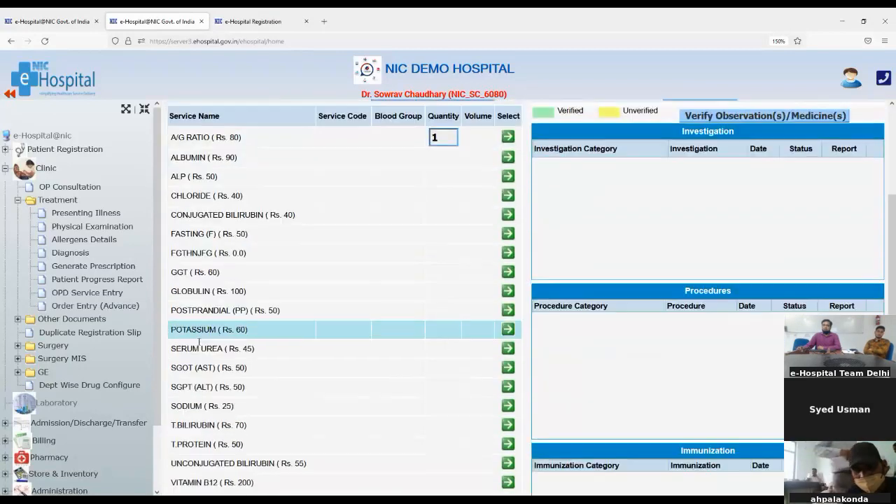
scroll(198, 342, down, 2)
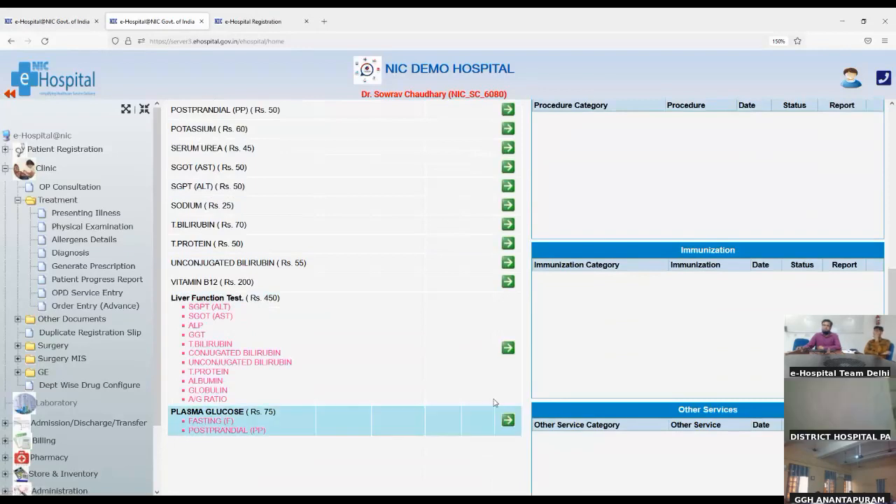
scroll(434, 414, up, 2)
scroll(437, 416, down, 2)
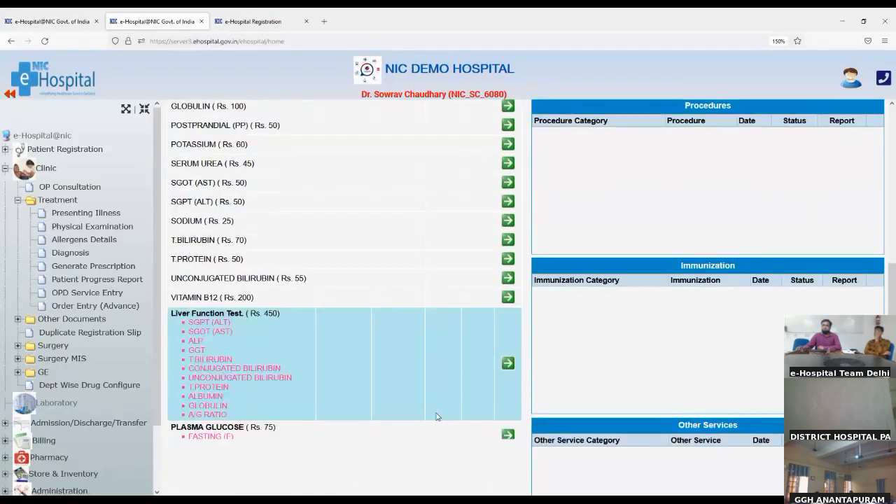
click(502, 423)
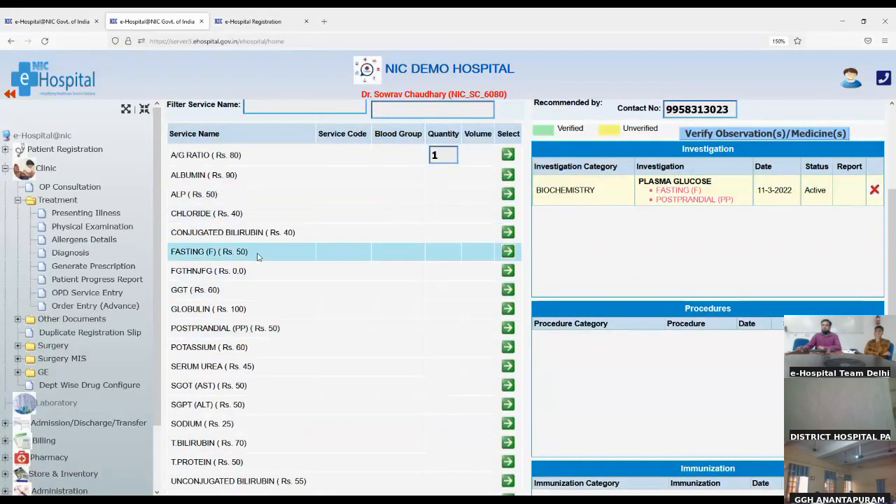
scroll(216, 238, up, 1)
scroll(216, 231, up, 1)
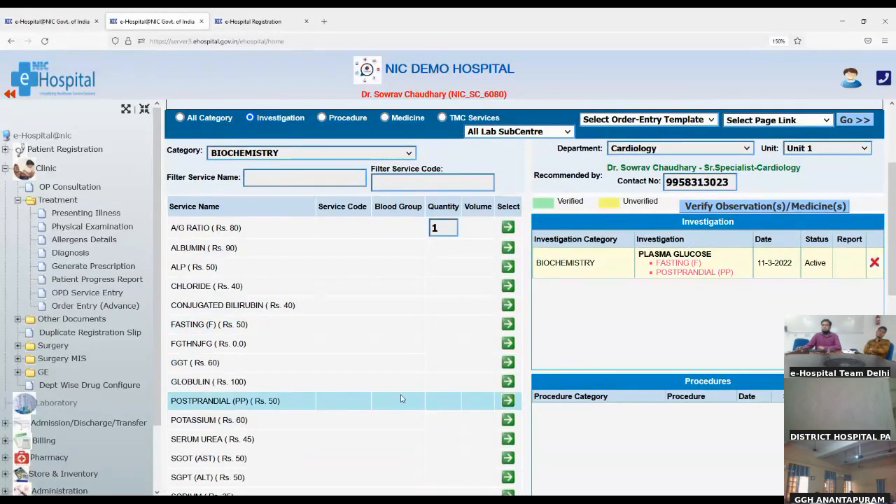
scroll(401, 399, down, 2)
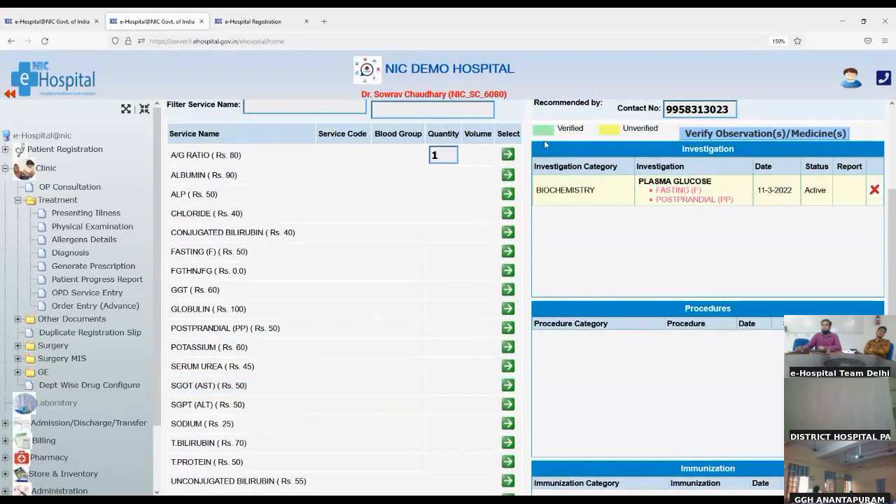
click(506, 176)
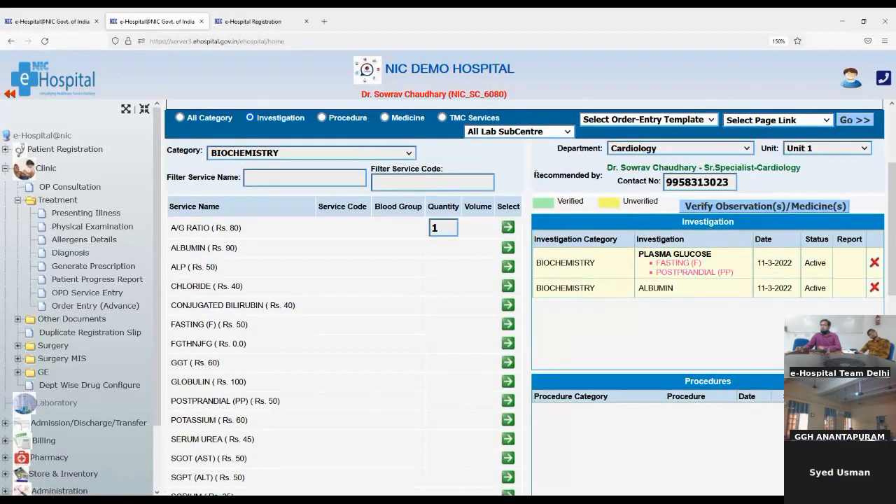
drag(535, 174, 637, 175)
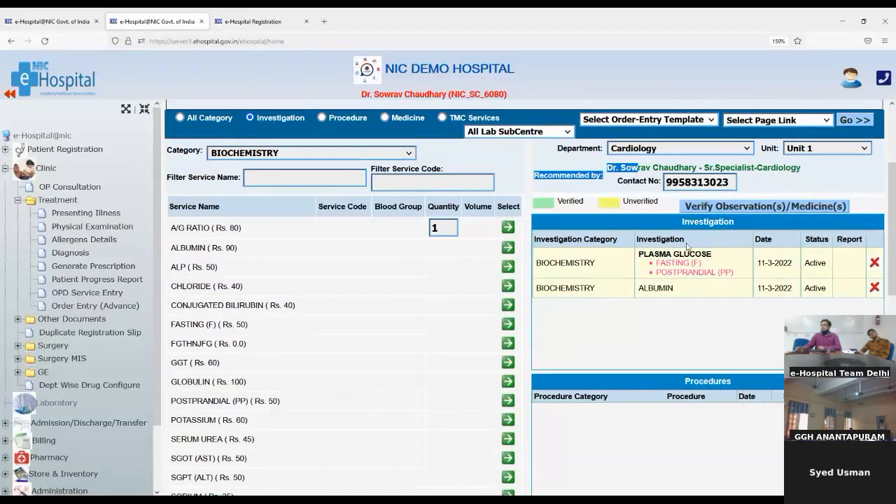
- Verify the two ordered investigations with overall remark 'ok' and save them
click(707, 208)
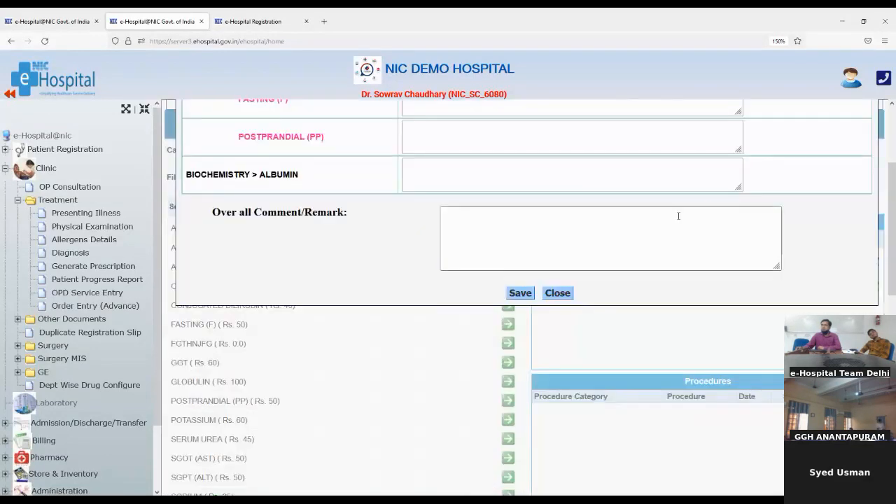
click(530, 242)
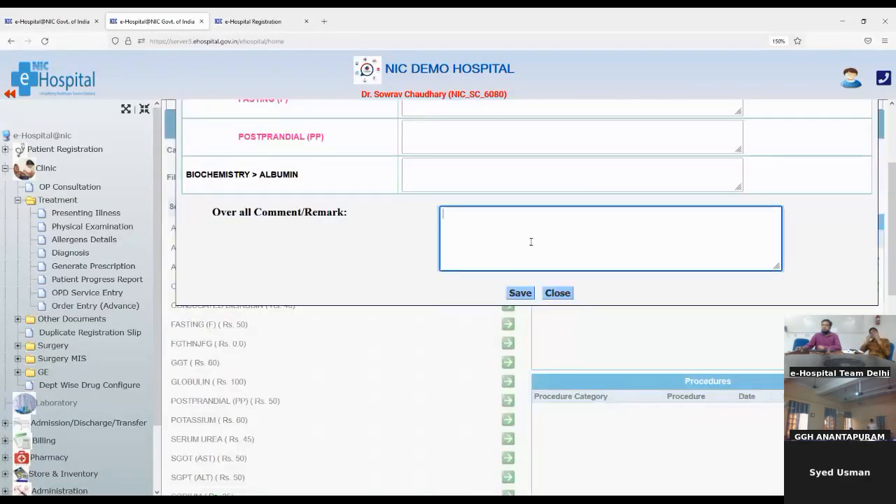
text(ok)
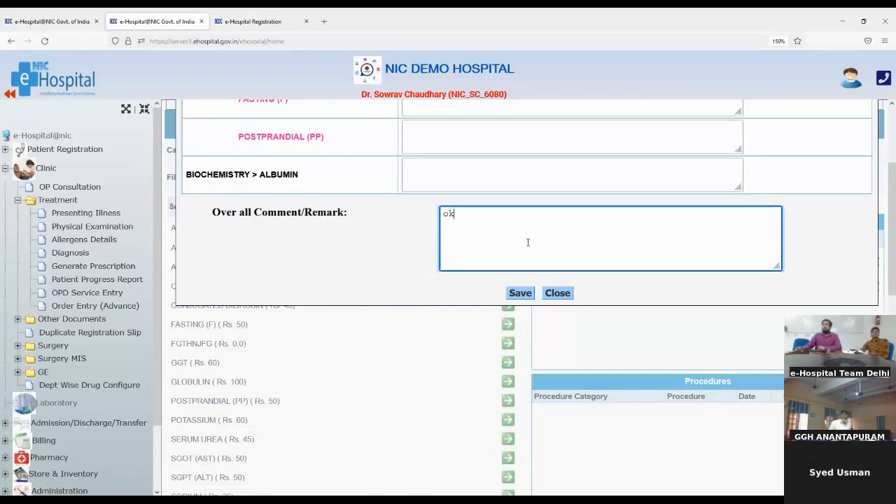
click(517, 293)
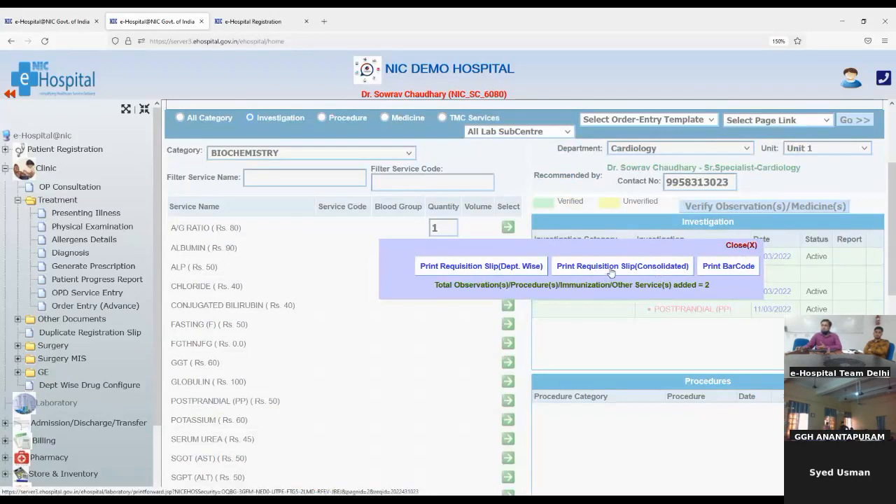
click(503, 270)
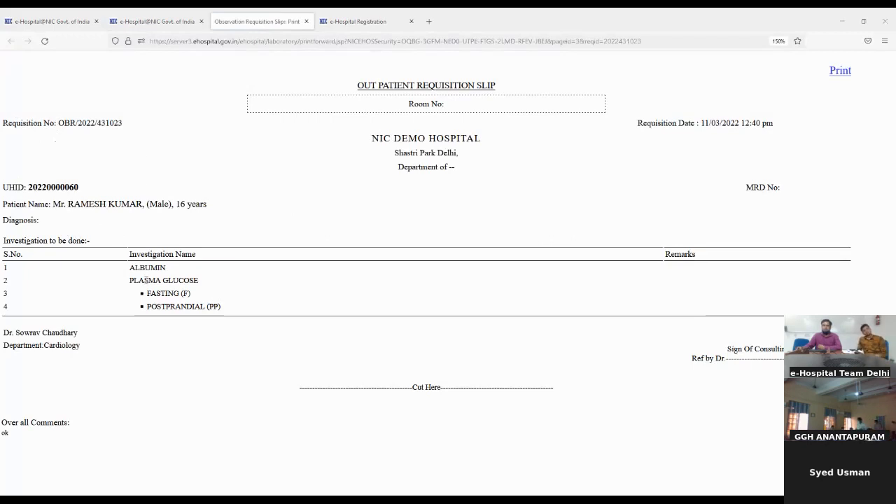
drag(130, 267, 210, 306)
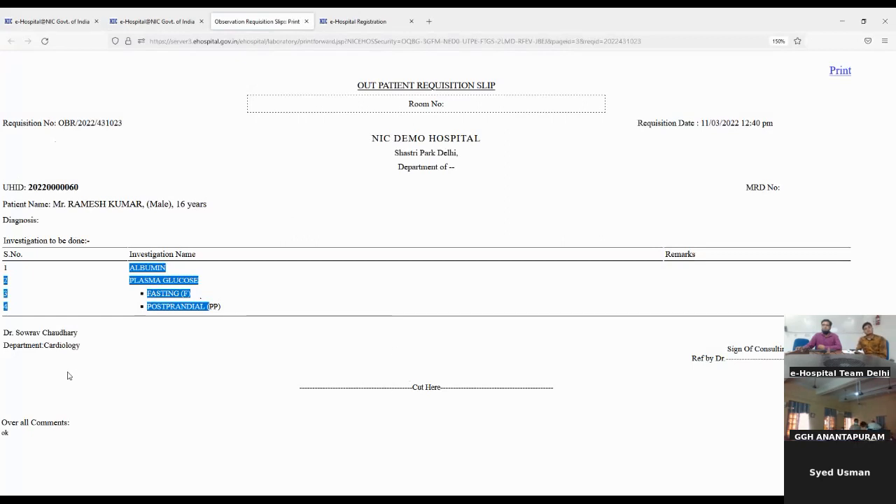
click(12, 350)
drag(12, 350, 58, 350)
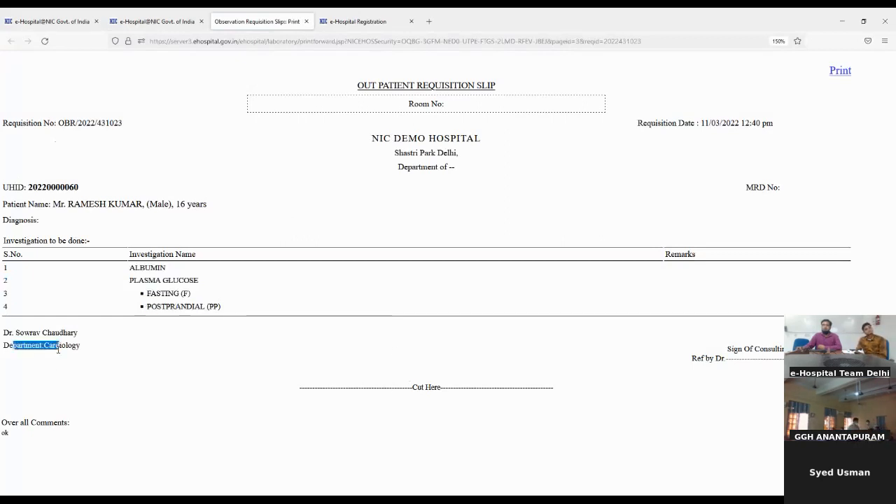
drag(4, 334, 71, 336)
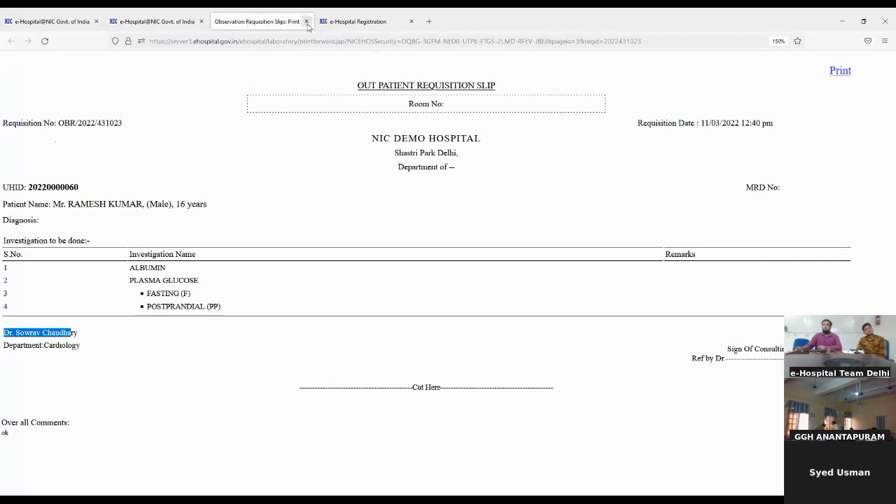
click(307, 24)
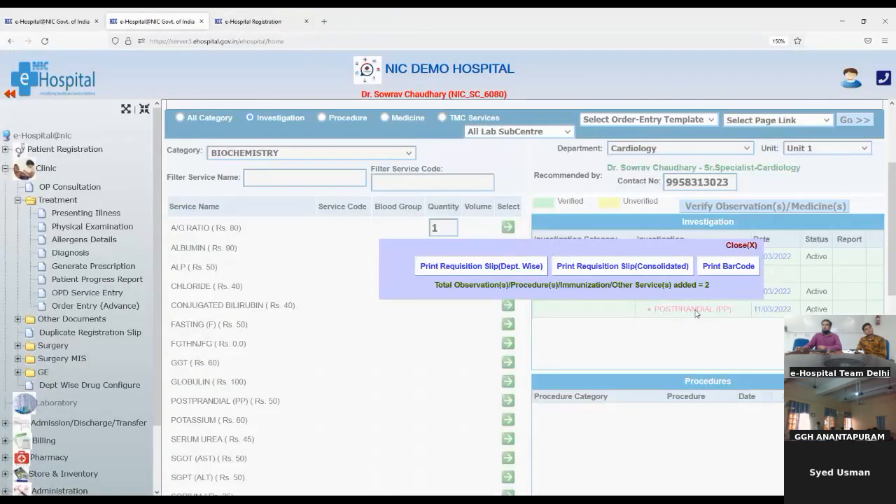
- Open the barcode print page, cancel printing, then show the consolidated requisition slip
click(723, 267)
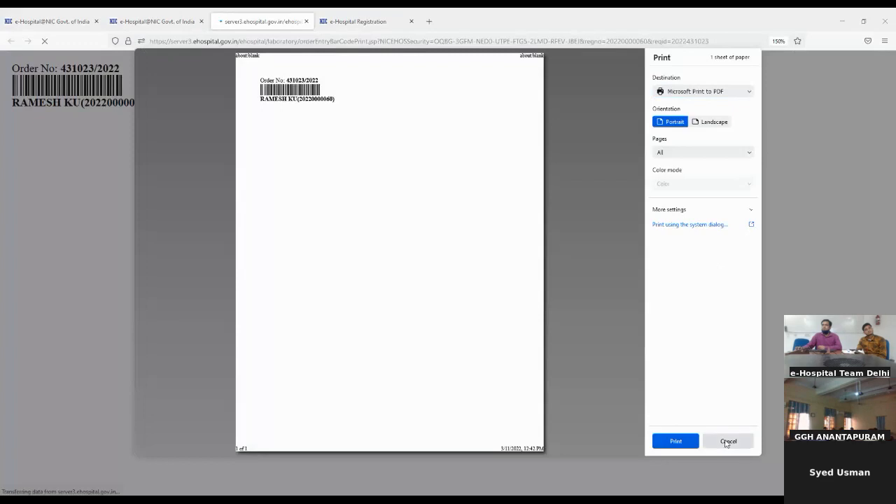
click(728, 441)
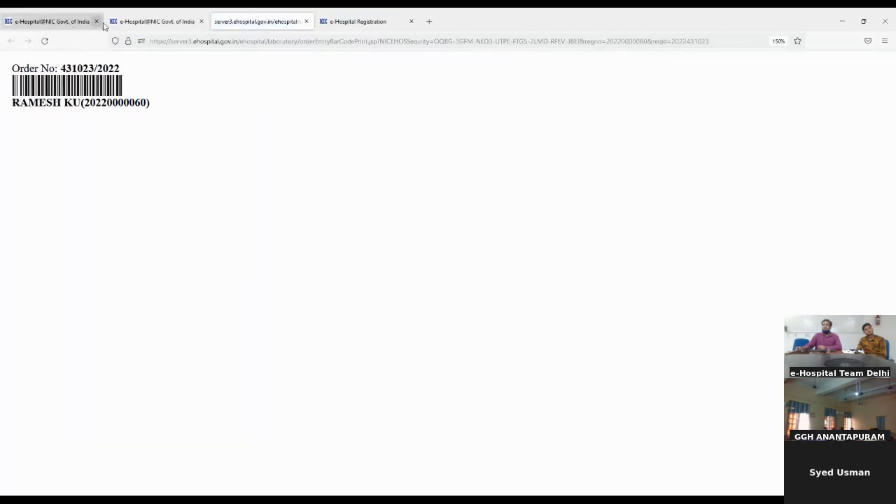
click(155, 23)
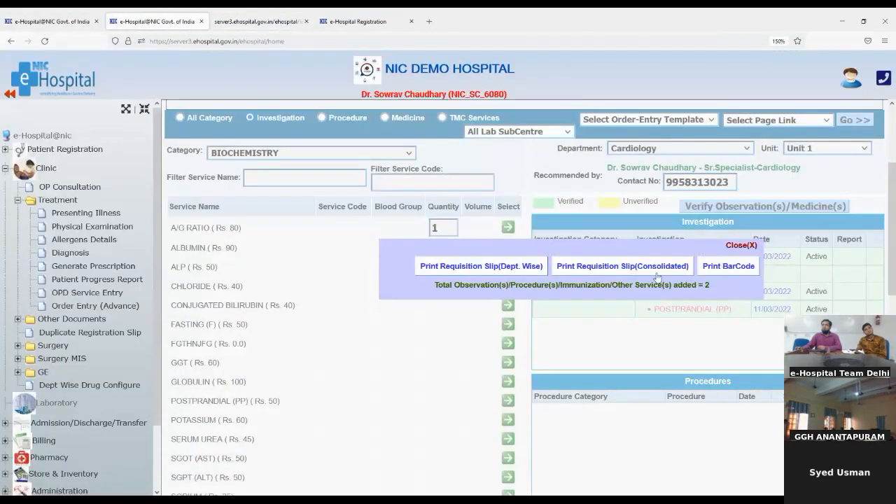
click(651, 269)
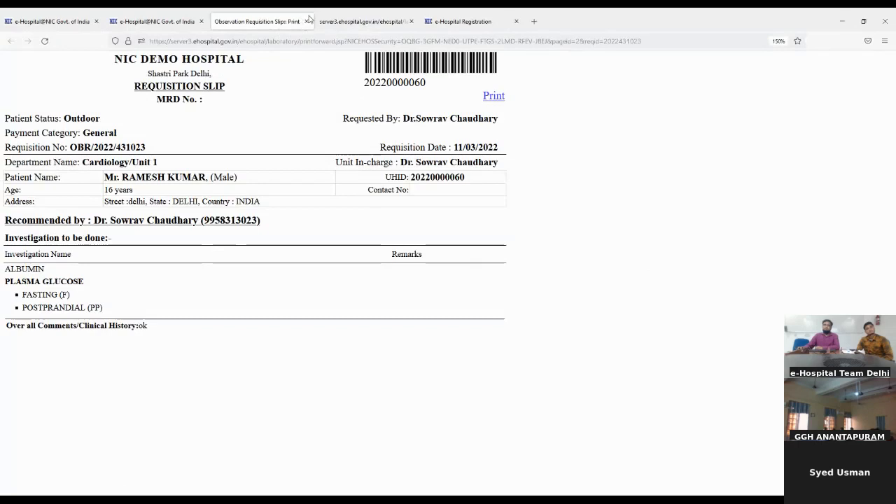
- Close the Observation Requisition Slip tab and the print options popup
click(307, 22)
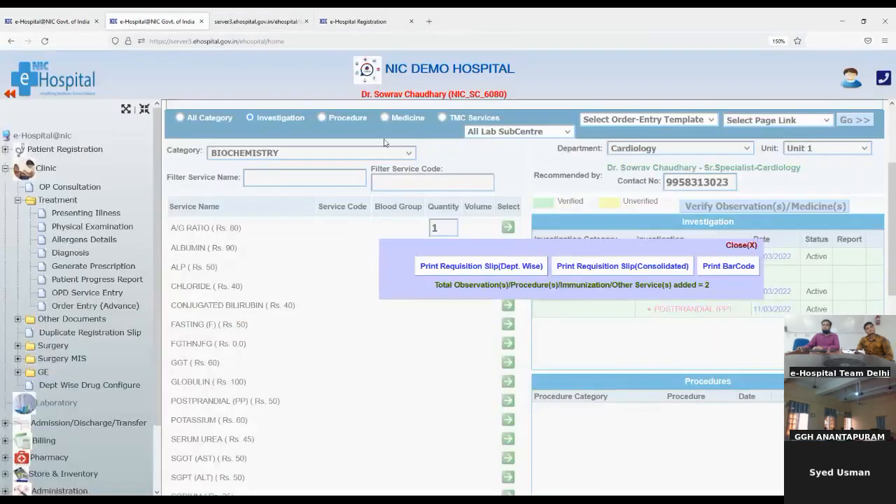
click(735, 246)
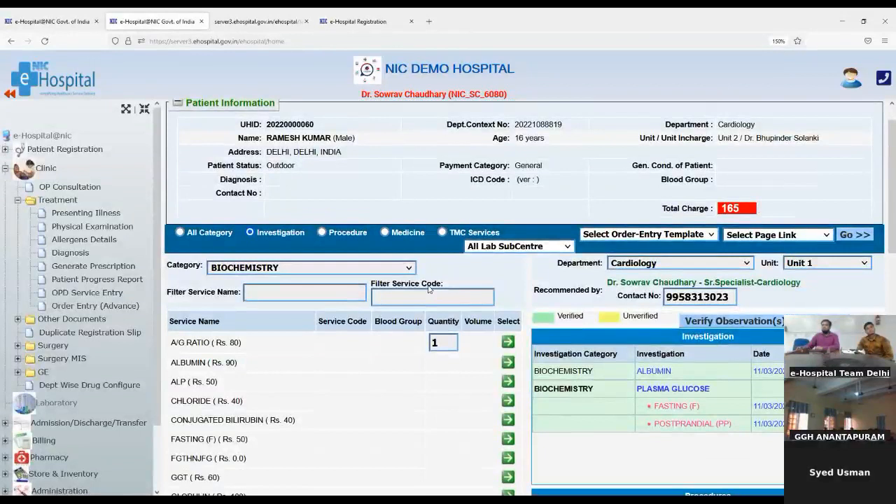
scroll(430, 290, down, 3)
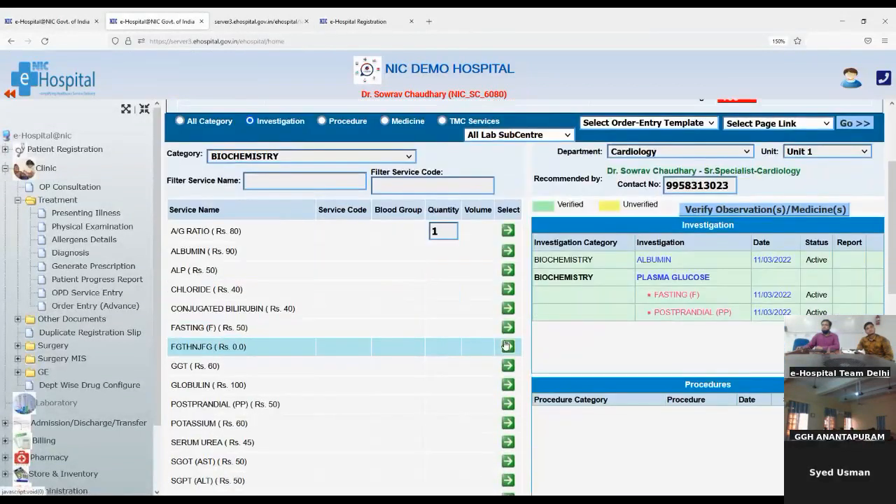
click(506, 346)
scroll(504, 344, down, 8)
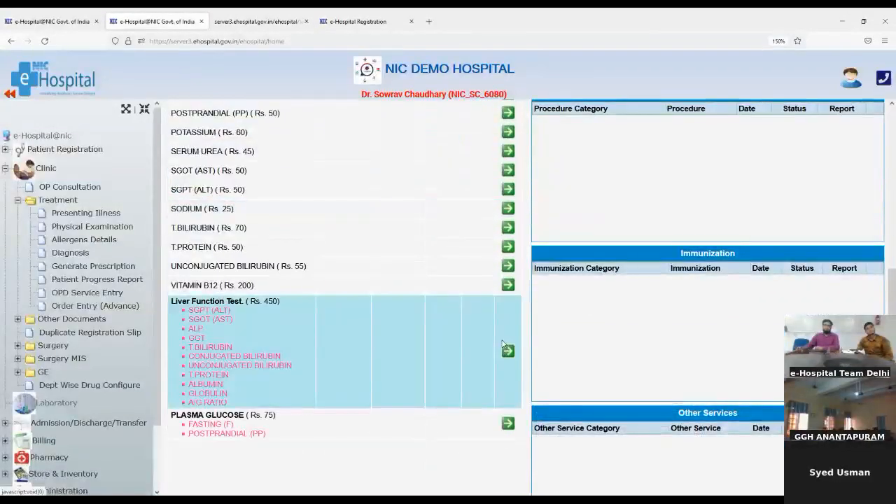
scroll(502, 345, down, 3)
scroll(502, 343, up, 10)
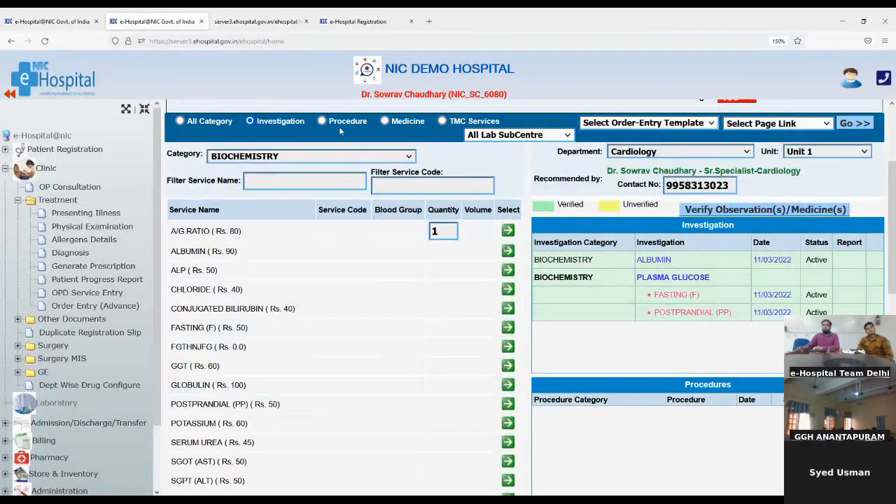
- Add coronary artery bypass grafting from the OT PROCEDURES category to the orders
click(322, 120)
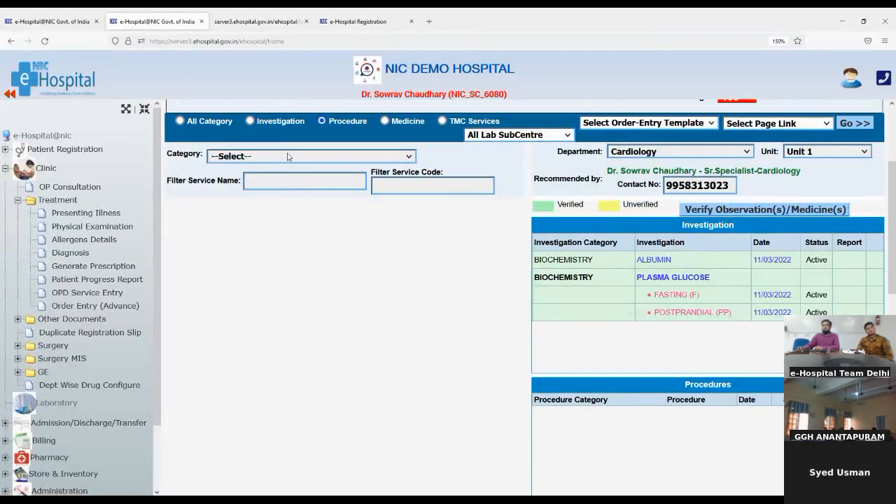
click(261, 199)
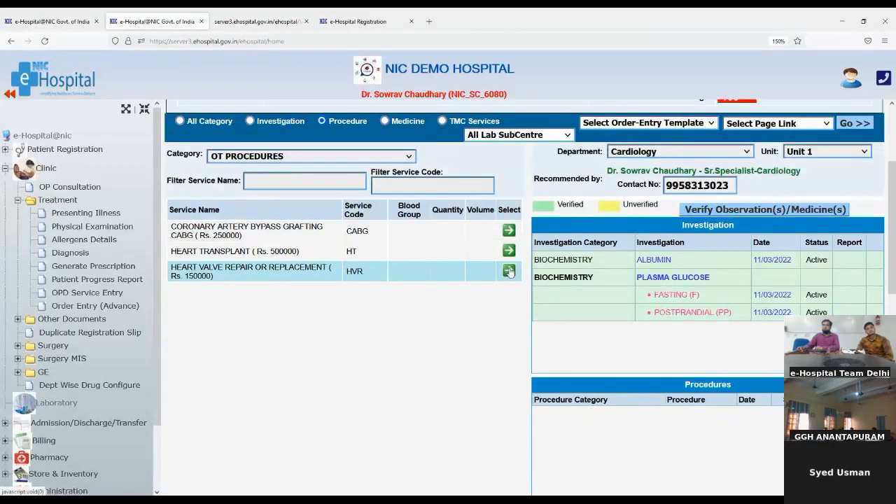
click(509, 232)
scroll(714, 371, down, 4)
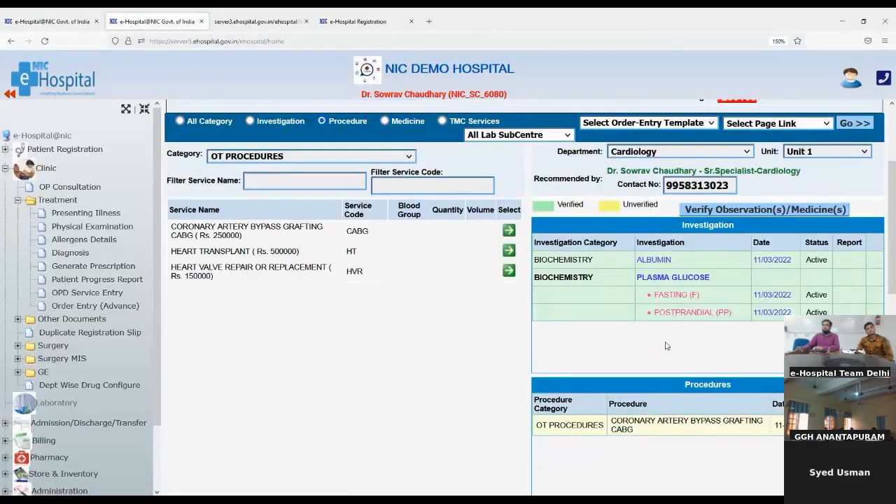
- Verify and save the CABG order, then close the print options and return to patient details
click(710, 212)
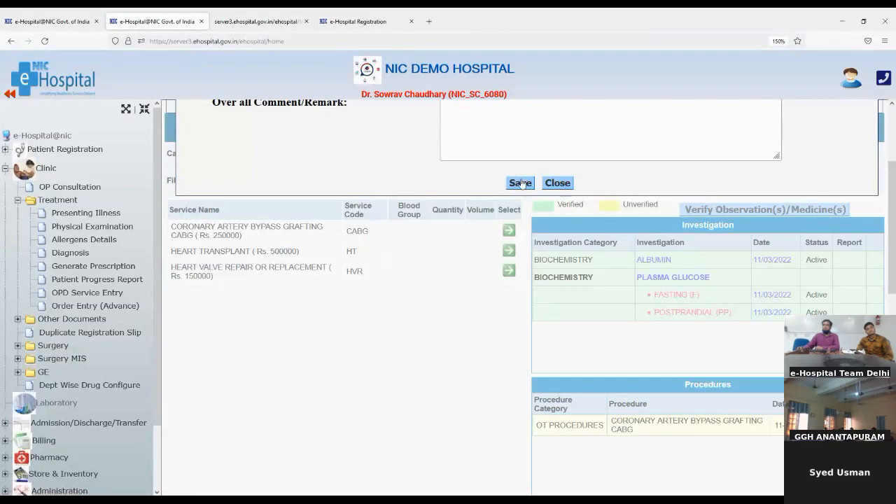
click(519, 183)
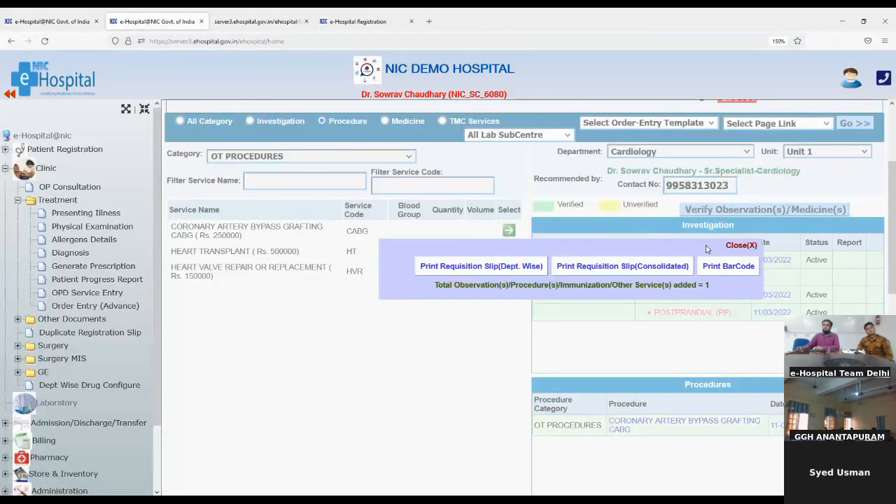
click(741, 245)
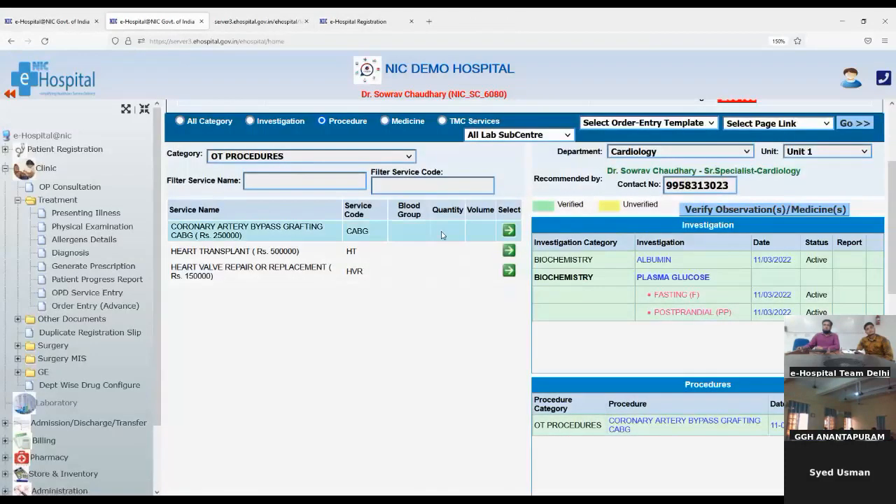
scroll(534, 246, up, 3)
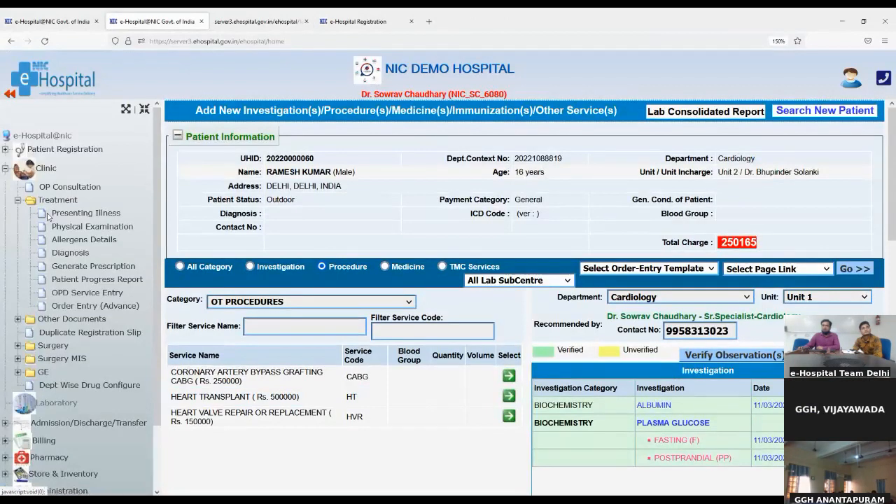
- Open Presenting Illness and start a chief complaint entry, searching for 'pain'
click(70, 217)
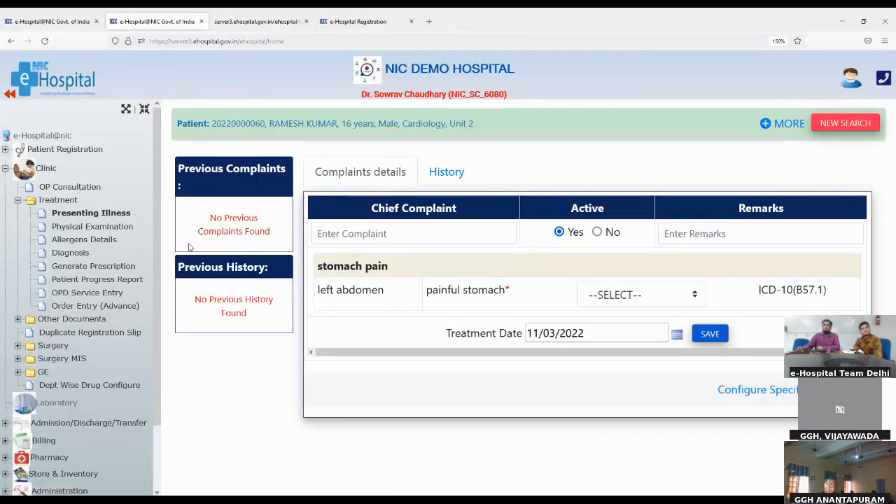
click(345, 236)
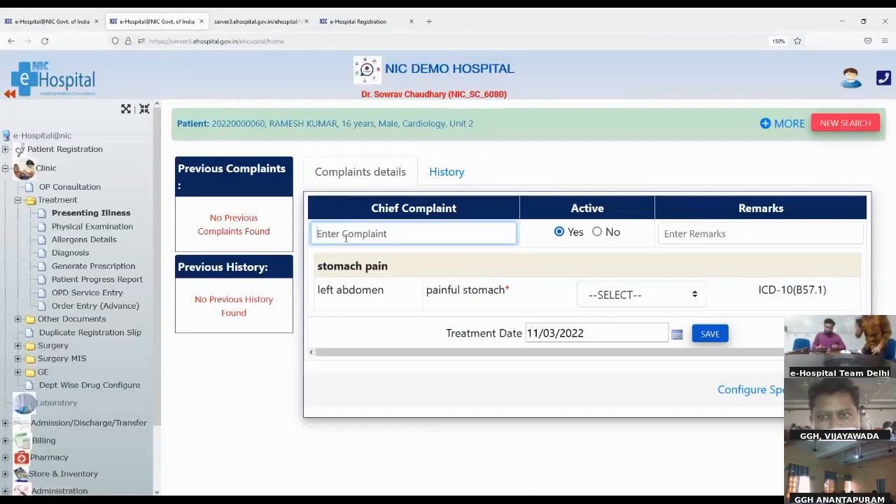
text(p)
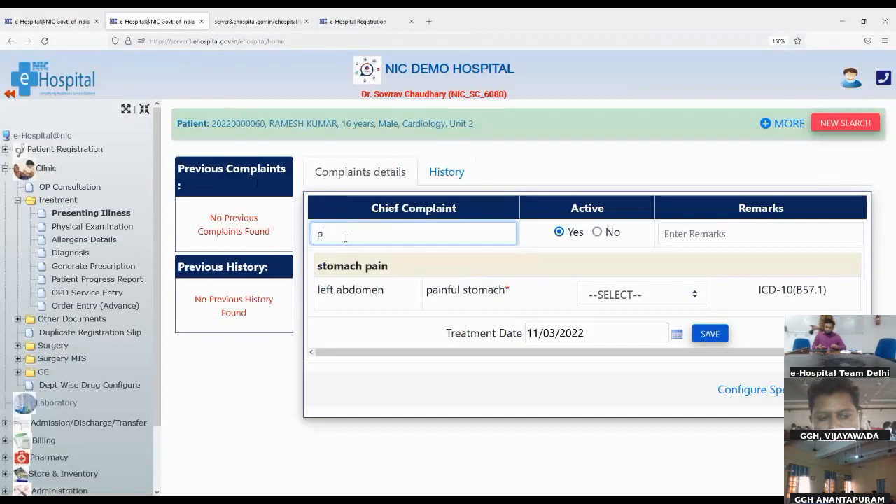
text(ain)
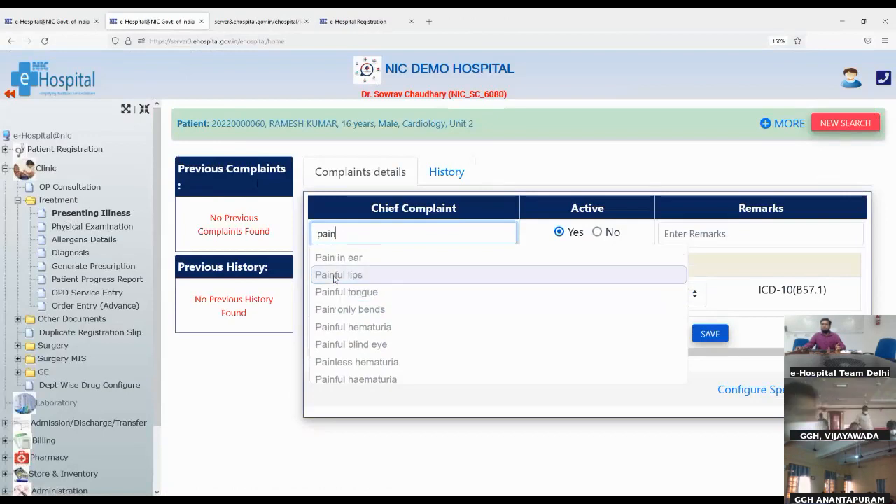
- Choose Painful lips as the chief complaint with the remark 'testing'
click(335, 275)
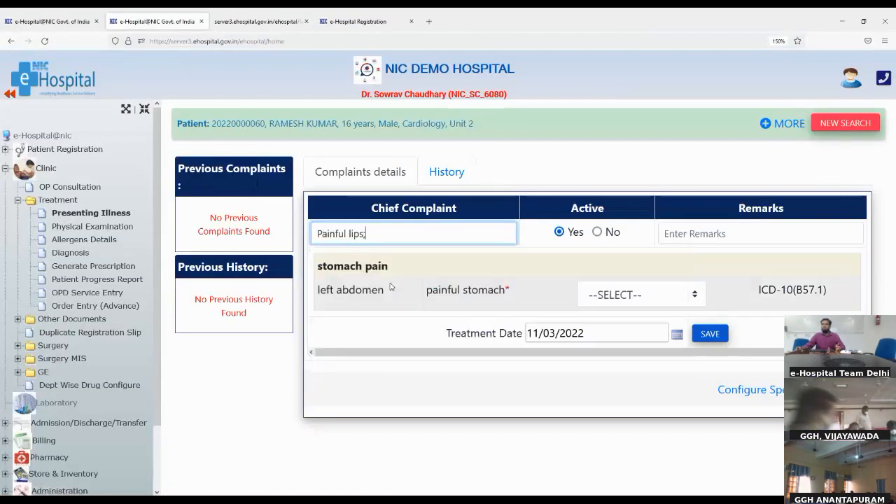
click(705, 231)
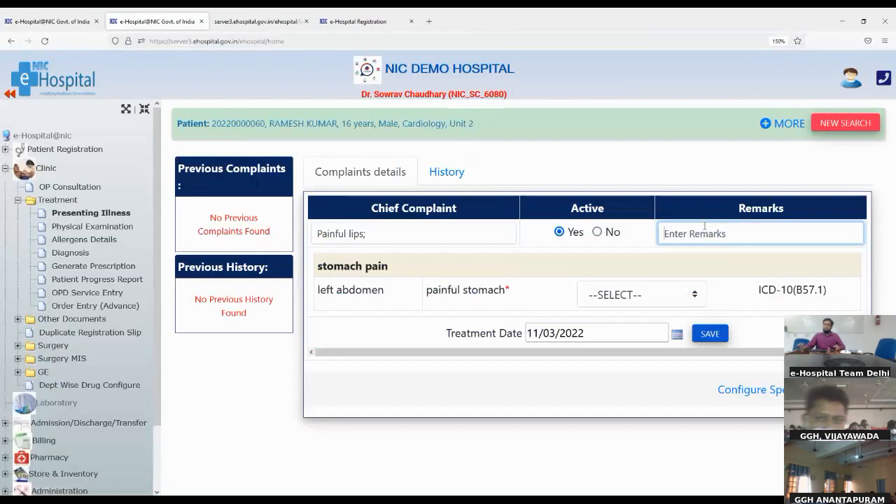
text(test)
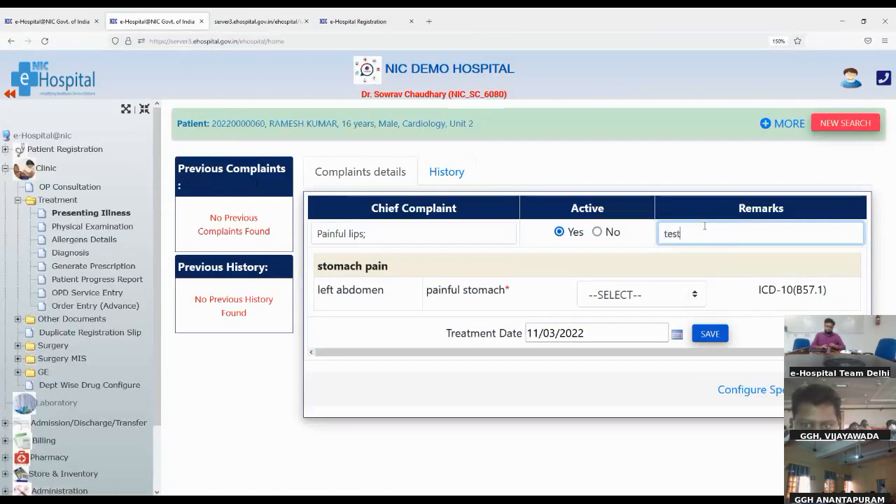
text(ing)
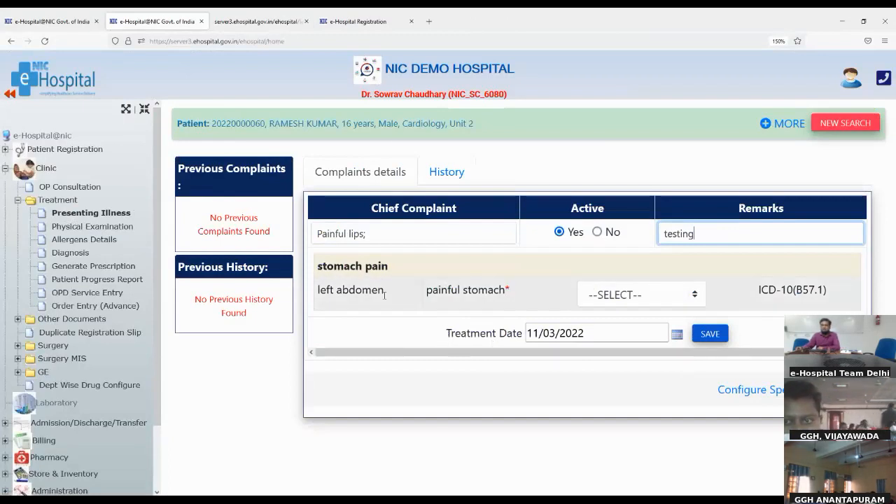
click(319, 269)
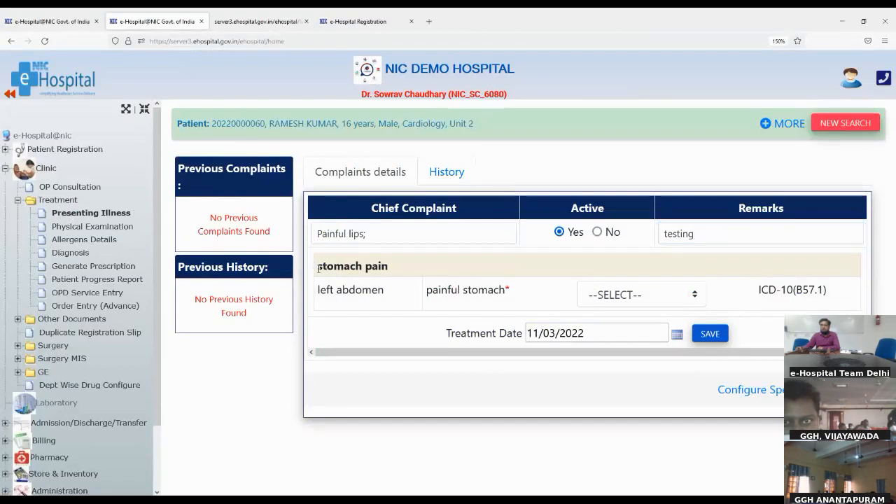
drag(319, 268, 378, 290)
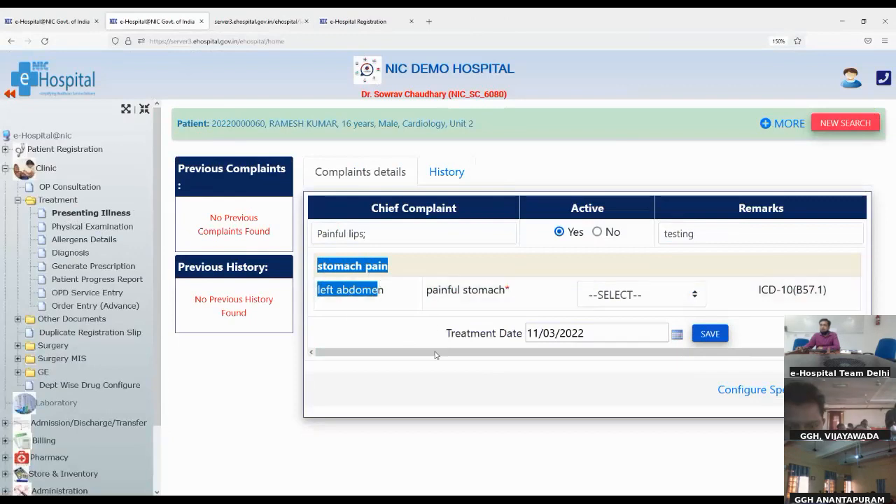
click(343, 311)
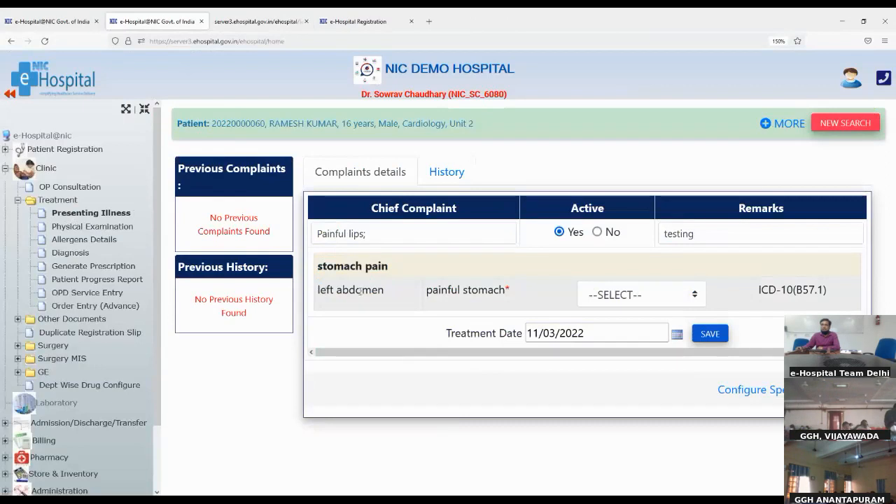
- Mark painful stomach as + and save the complaint details
click(625, 294)
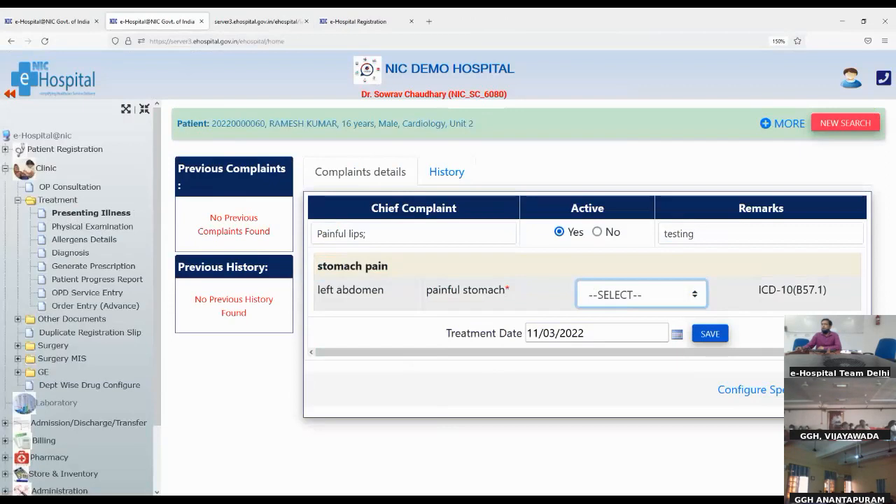
click(597, 352)
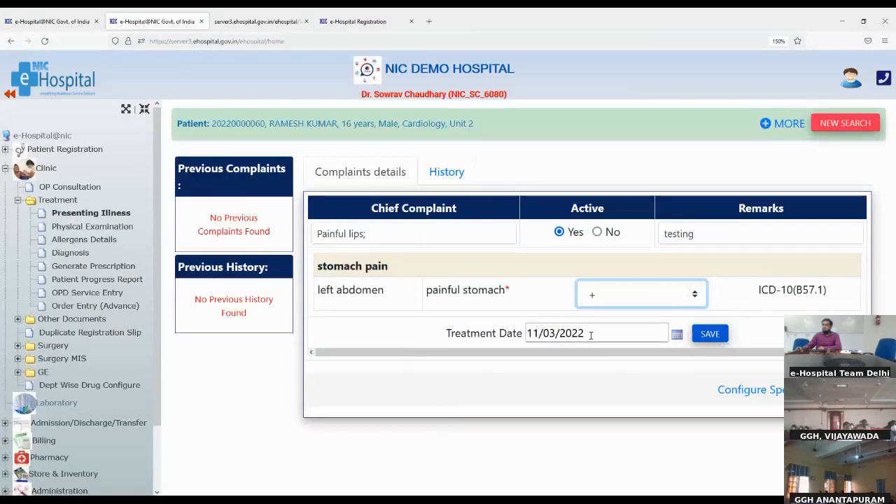
click(711, 336)
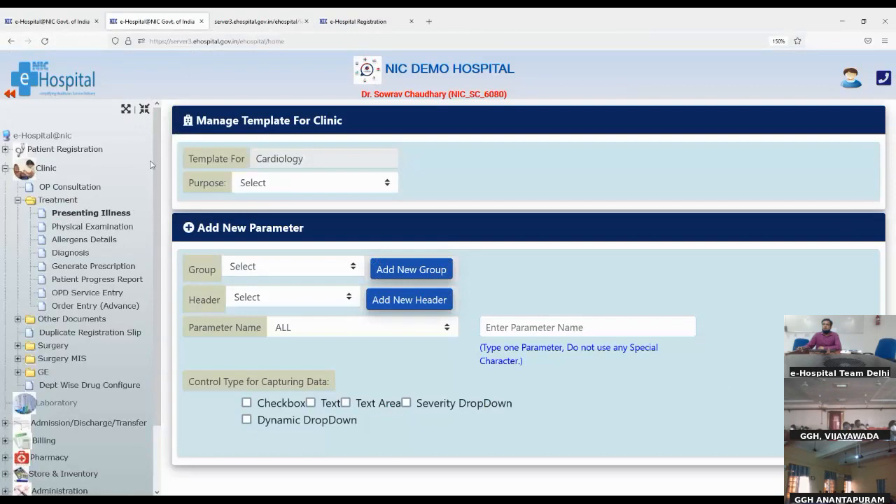
- Set the Cardiology template purpose to Complaints Details, group stomach pain, header Default
click(258, 159)
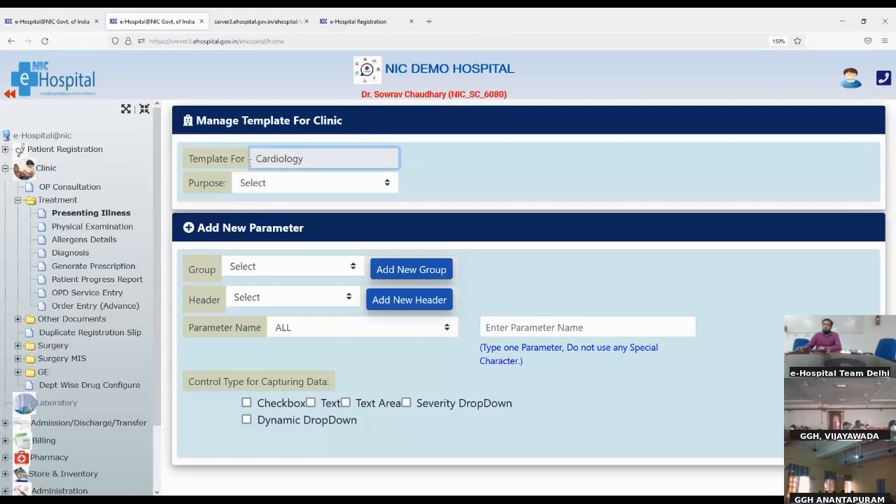
drag(259, 158, 306, 160)
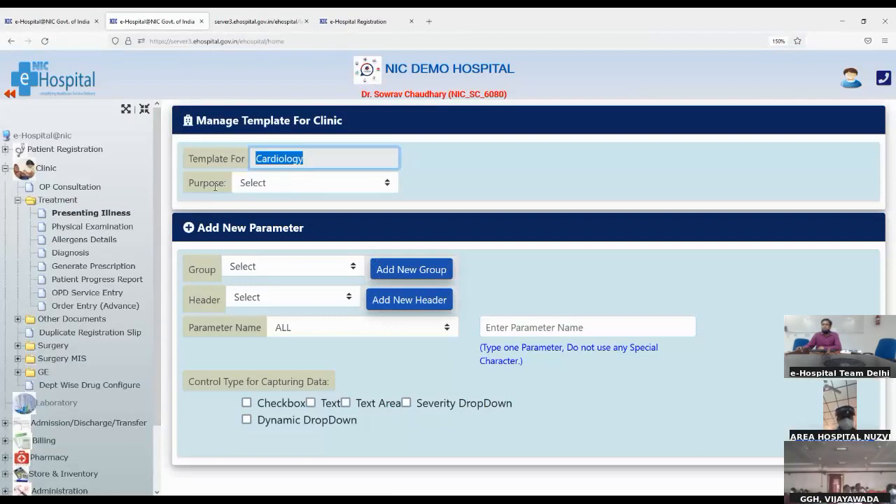
click(266, 184)
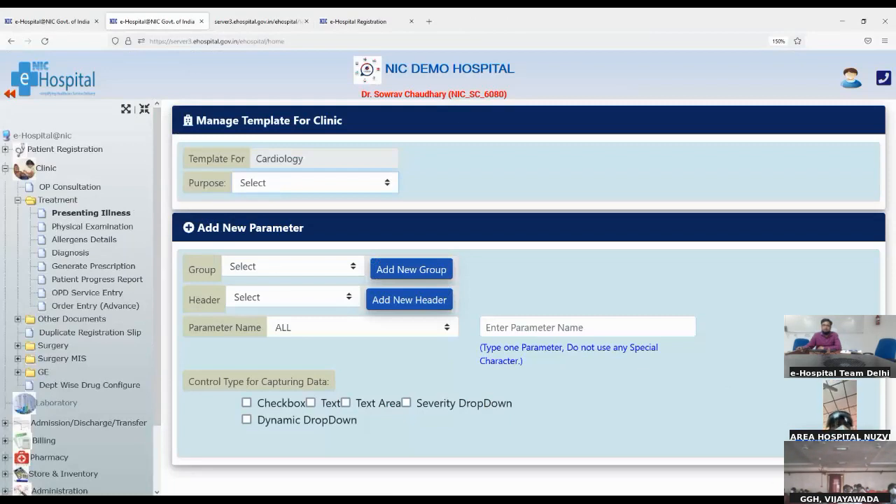
click(245, 291)
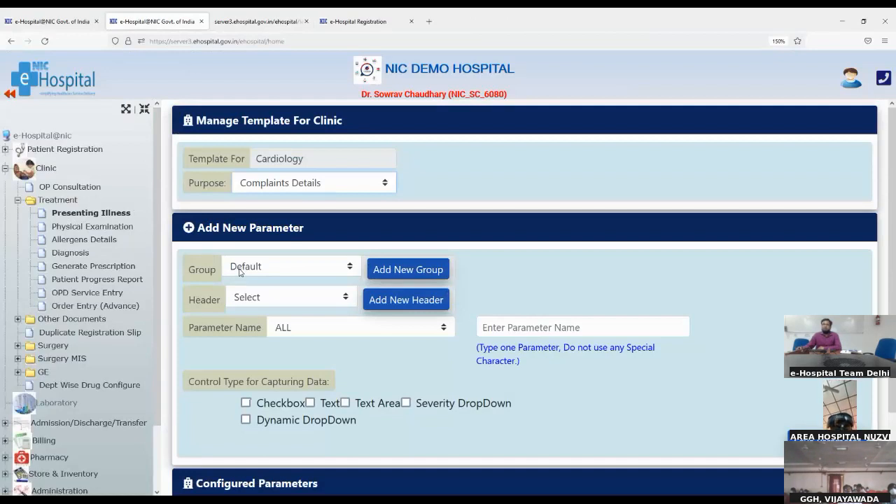
click(240, 269)
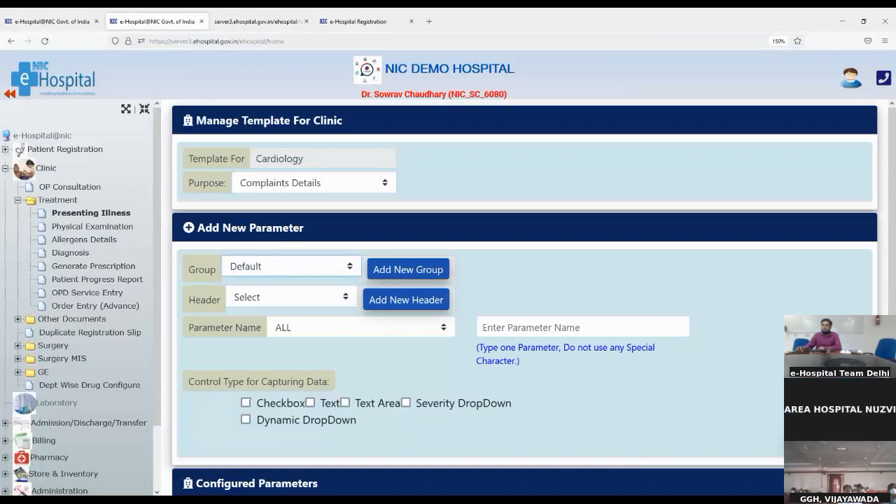
click(262, 310)
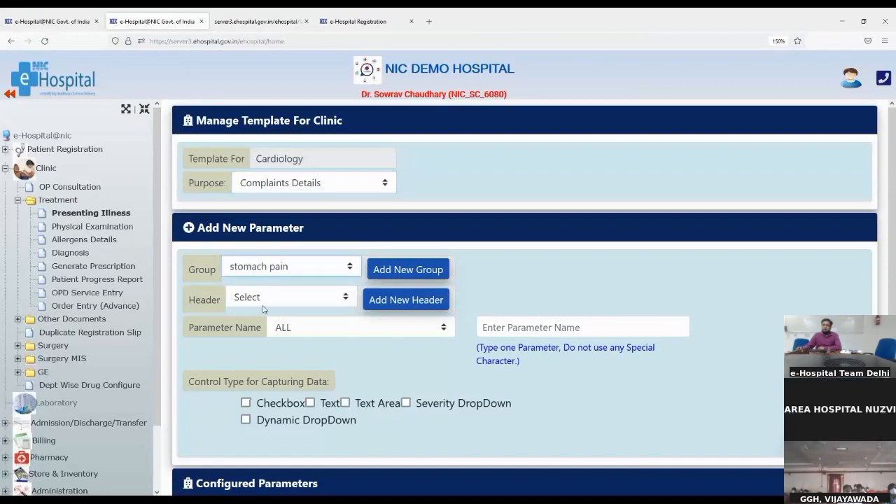
click(257, 301)
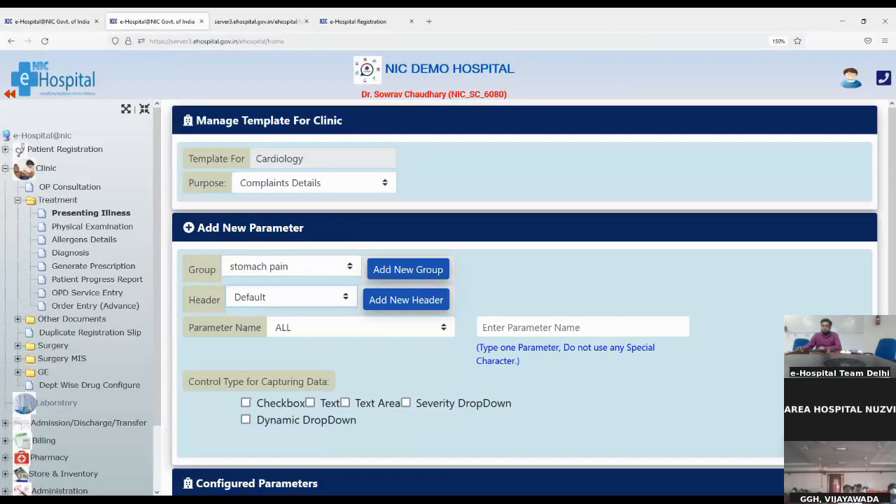
click(513, 276)
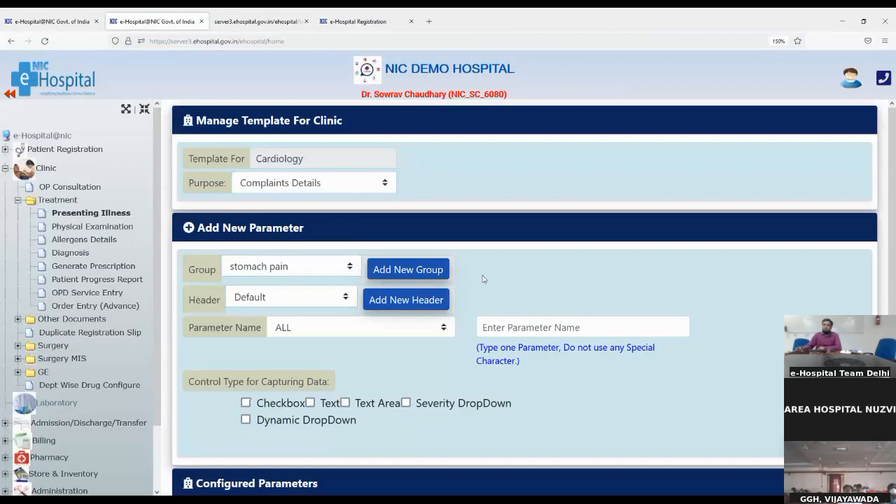
- Bring up new group and header entry for stomach pain, change the header, and start a parameter name
click(394, 271)
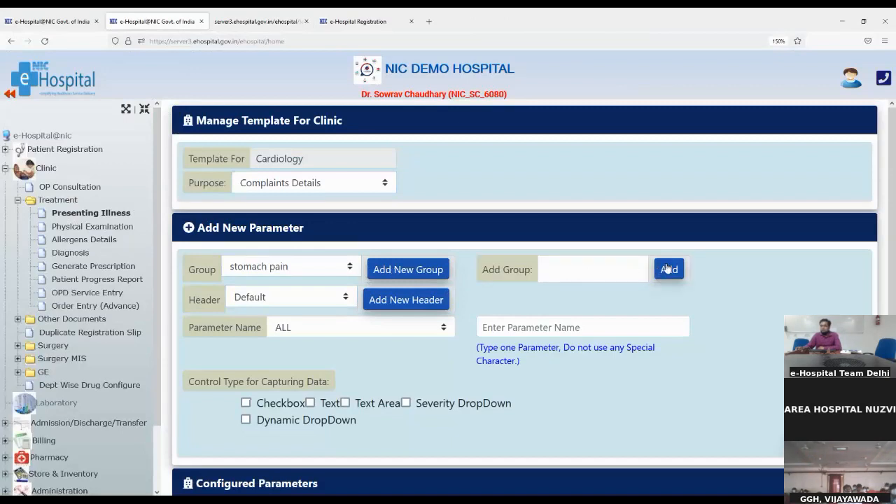
click(250, 273)
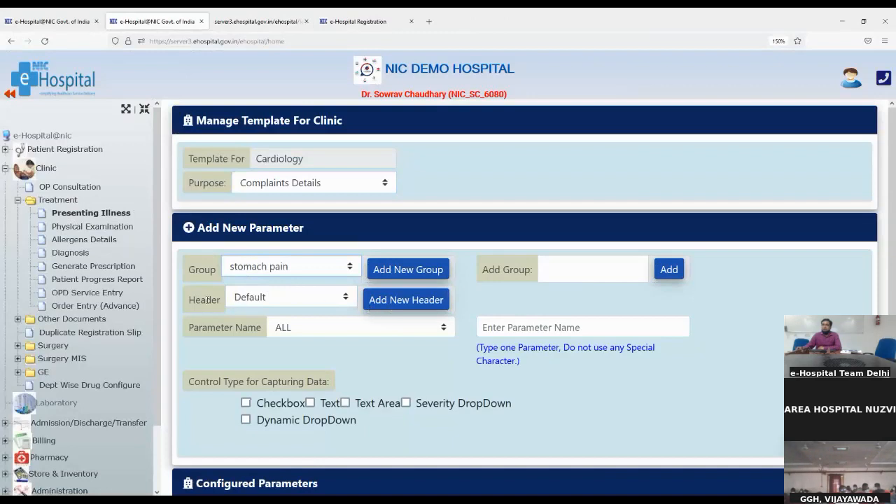
click(379, 306)
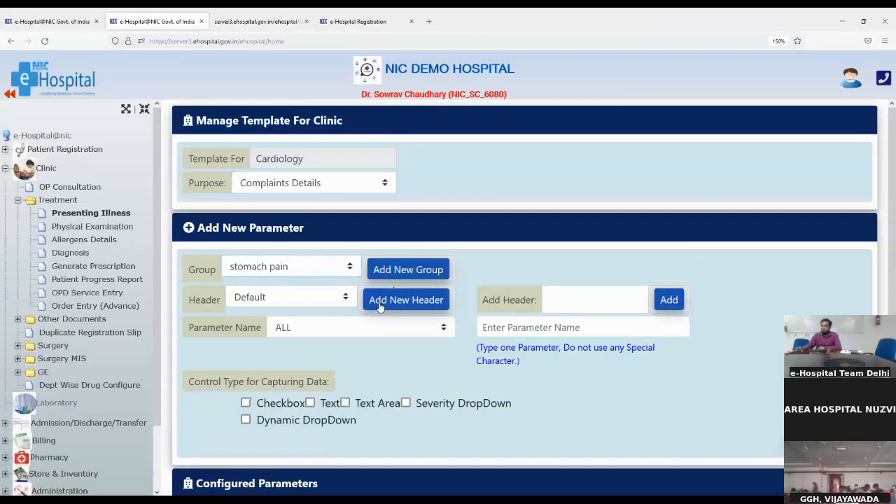
click(592, 294)
click(550, 298)
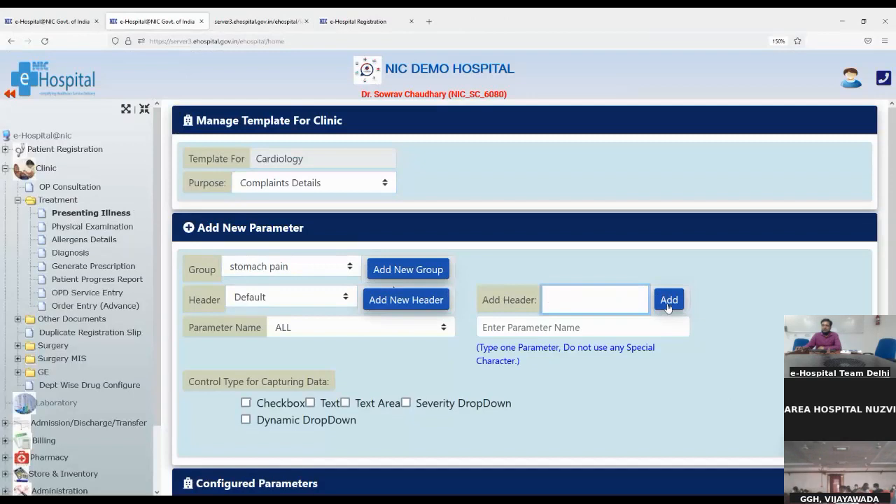
click(244, 297)
key(Down)
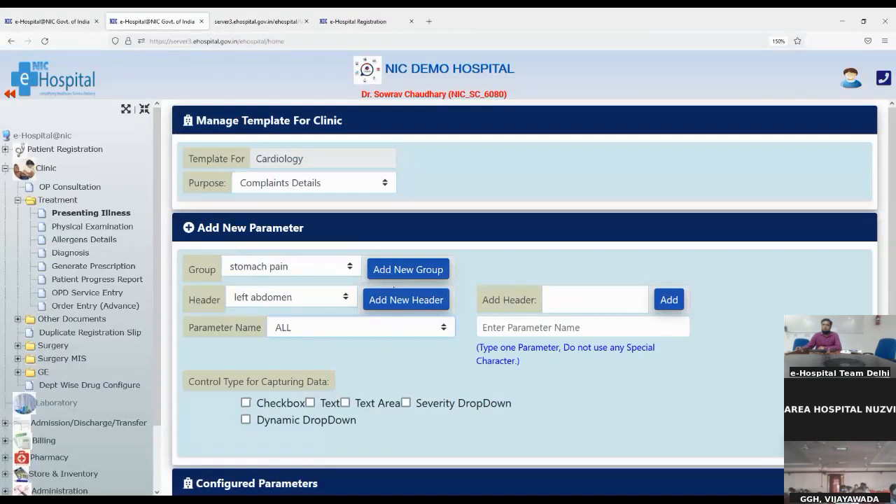
click(521, 324)
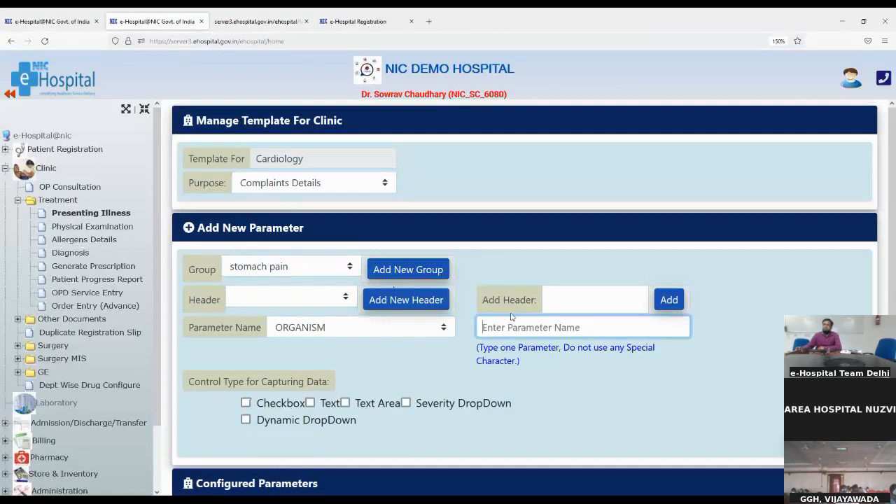
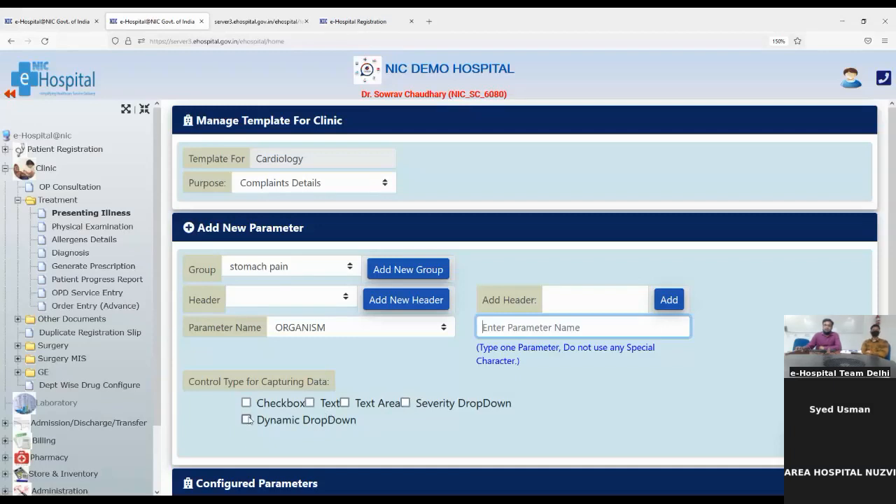
- Make the painful stomach parameter a Dynamic DropDown, then go to Presenting Illness
click(246, 420)
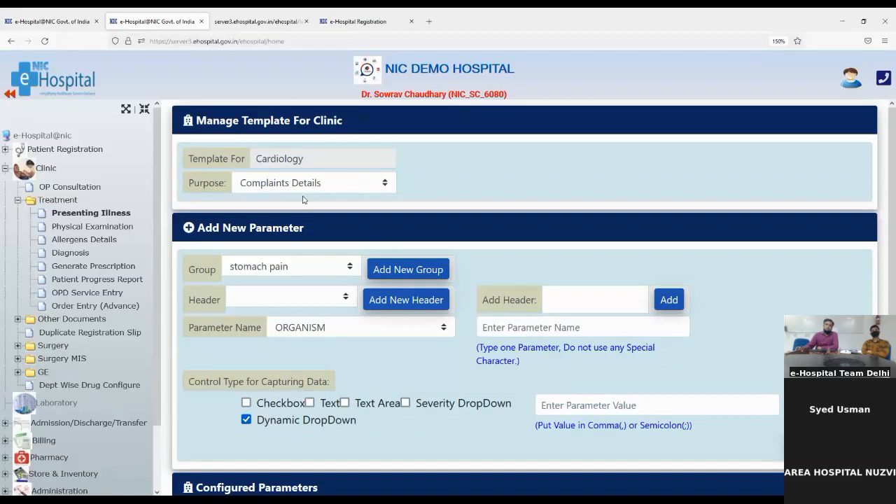
click(87, 212)
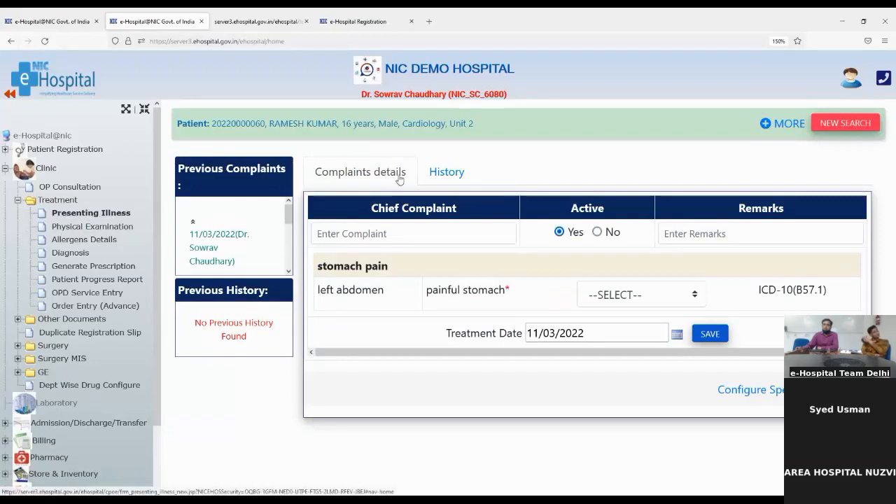
- Add 'Bariatric surgery status in childbirth' as a history item with remark 'ok' and save
click(440, 173)
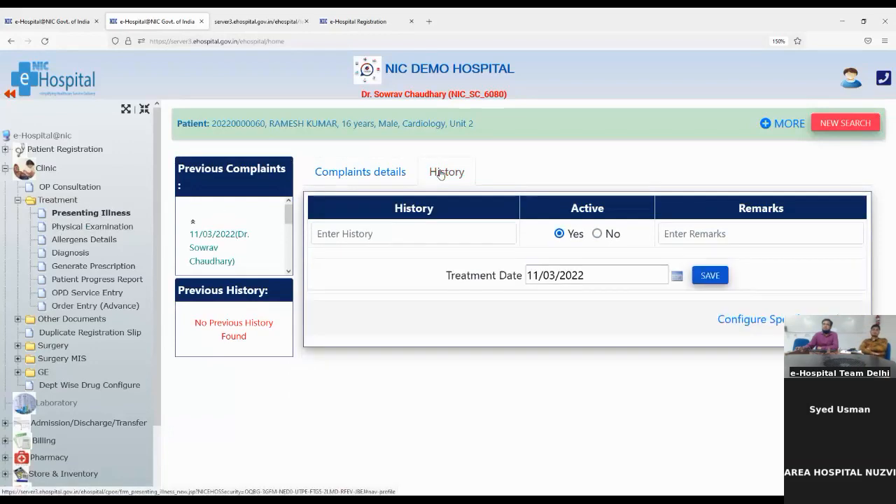
click(376, 234)
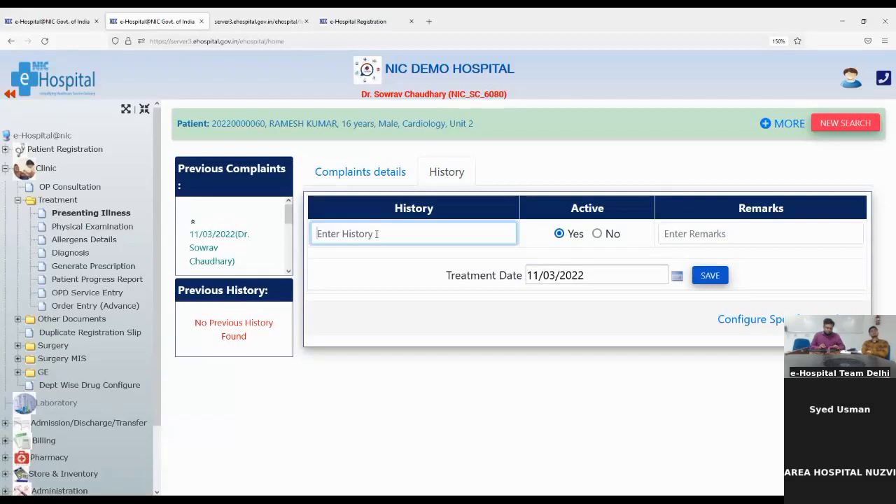
text(surge)
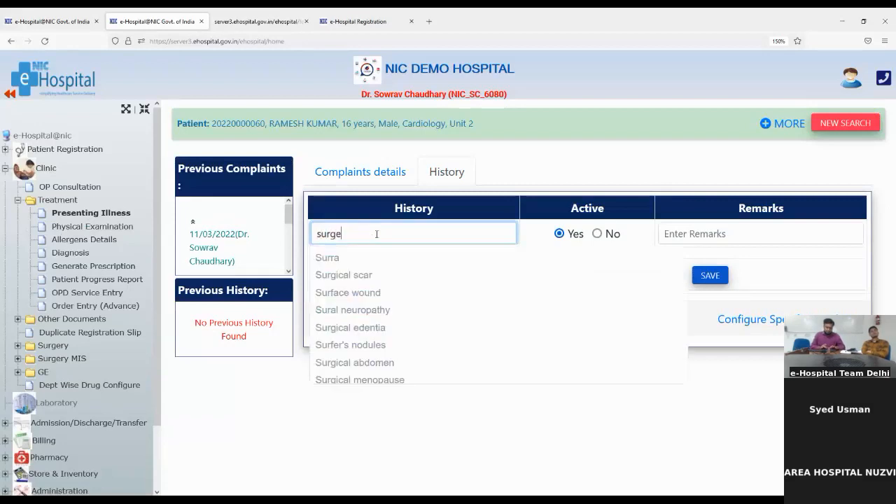
text(ry)
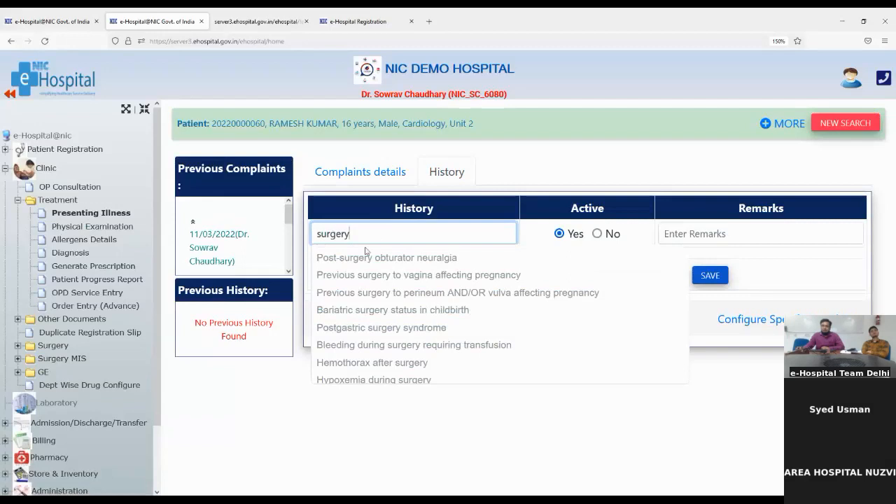
click(351, 310)
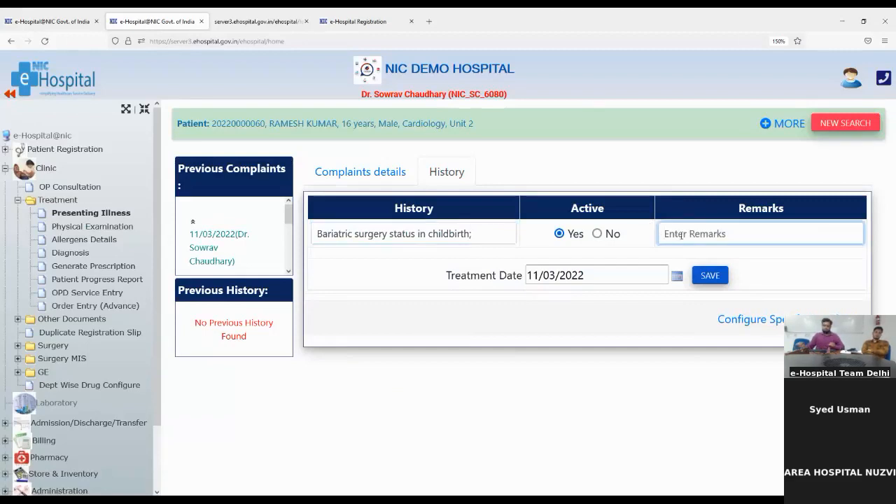
text(ok)
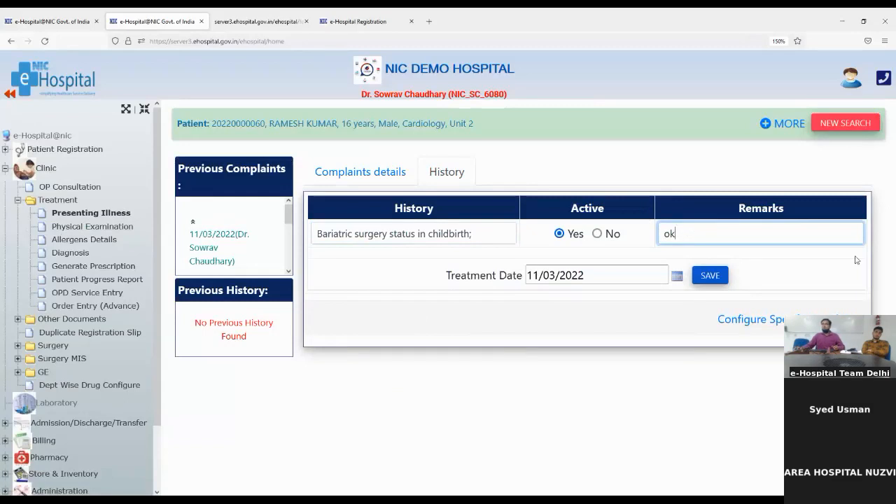
click(708, 276)
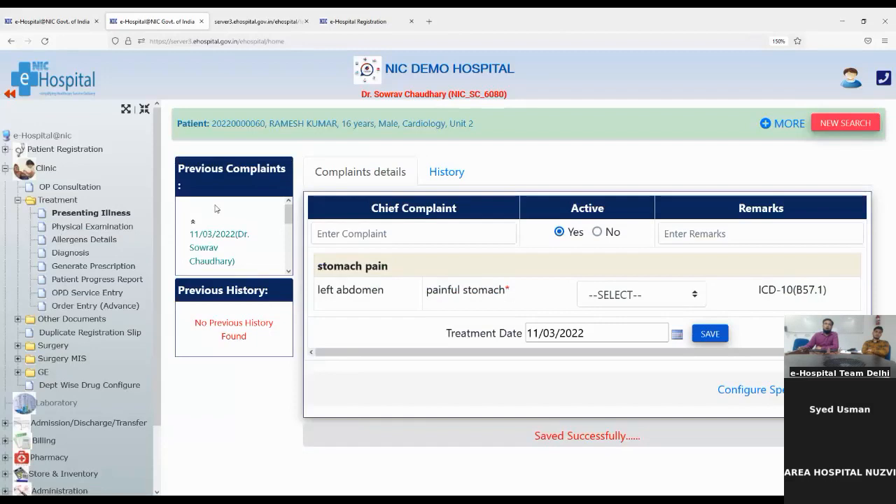
- Reload the Presenting Illness form to see the saved painful stomach complaint
click(111, 213)
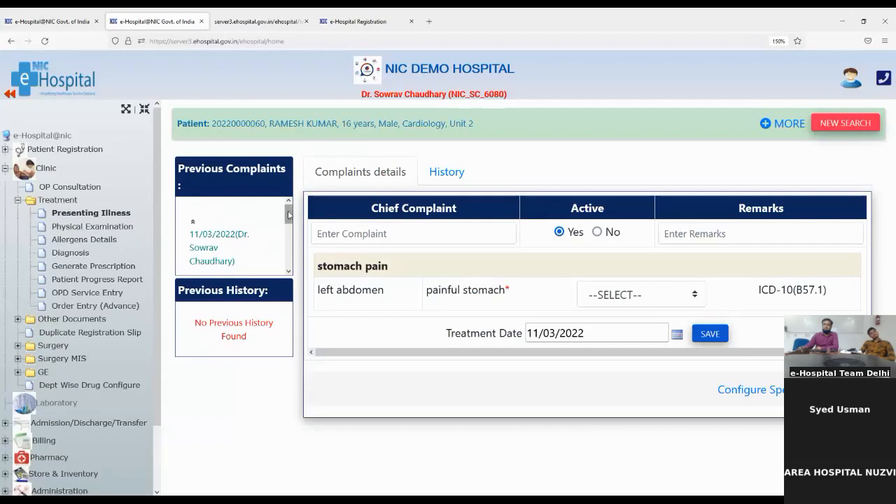
drag(288, 212, 287, 266)
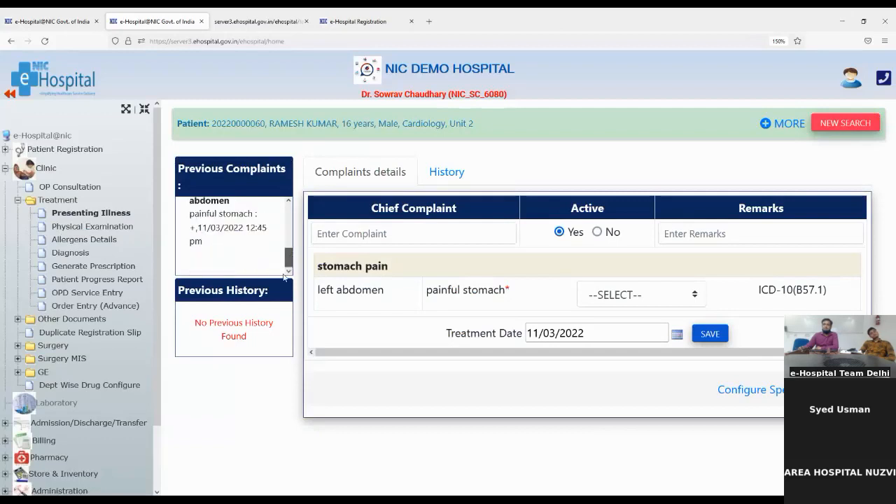
scroll(284, 260, up, 3)
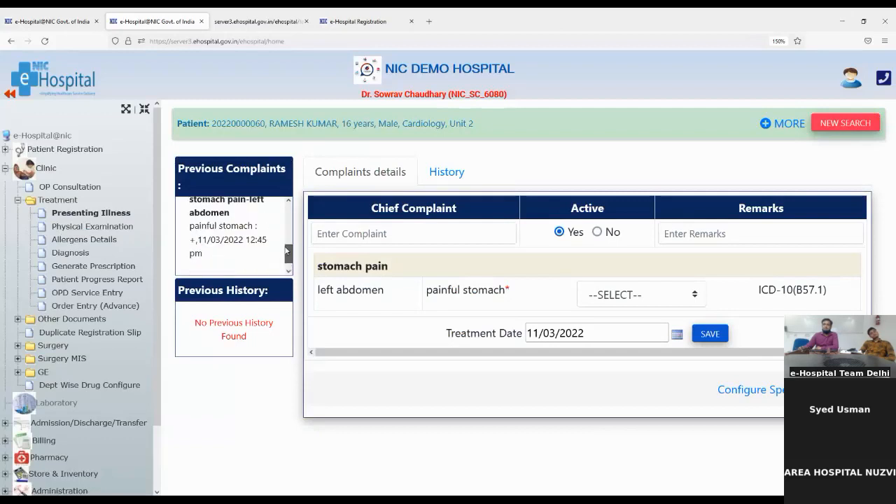
- Add 'Previous surgery to vagina affecting pregnancy' to history with remark 'ok' and save
click(425, 178)
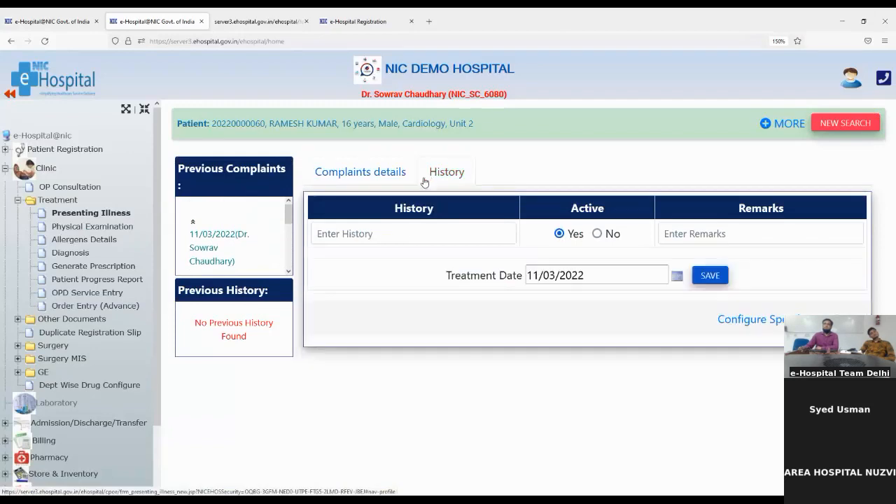
click(350, 237)
text(sur)
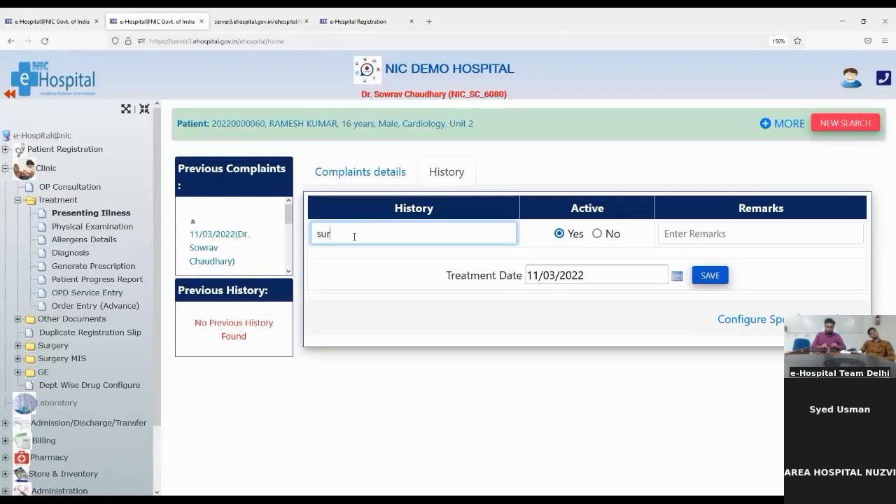
text(ger)
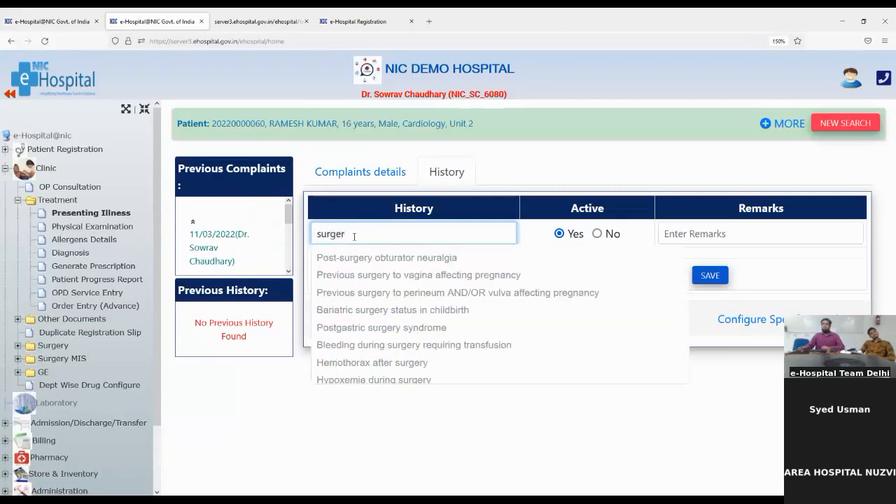
click(350, 275)
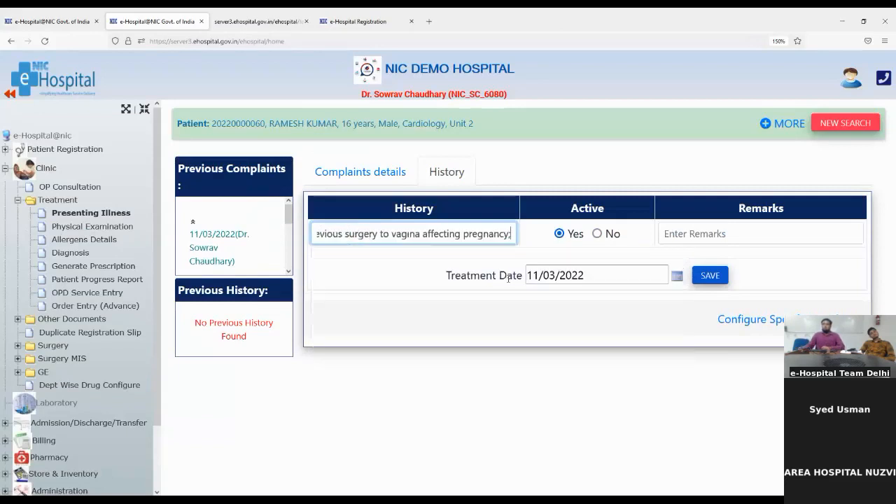
click(693, 235)
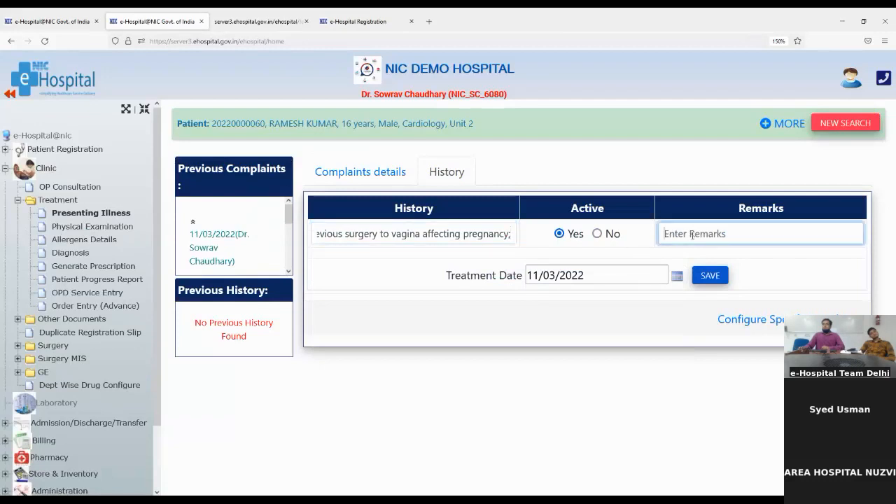
text(ok)
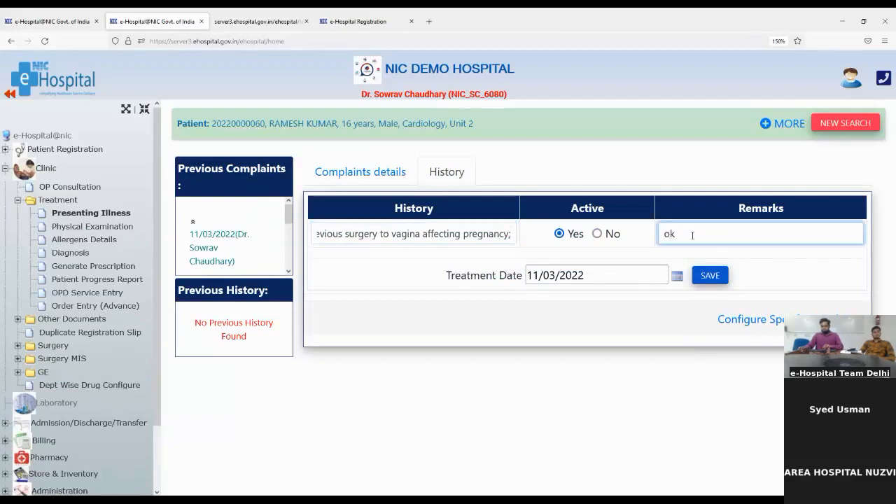
click(698, 277)
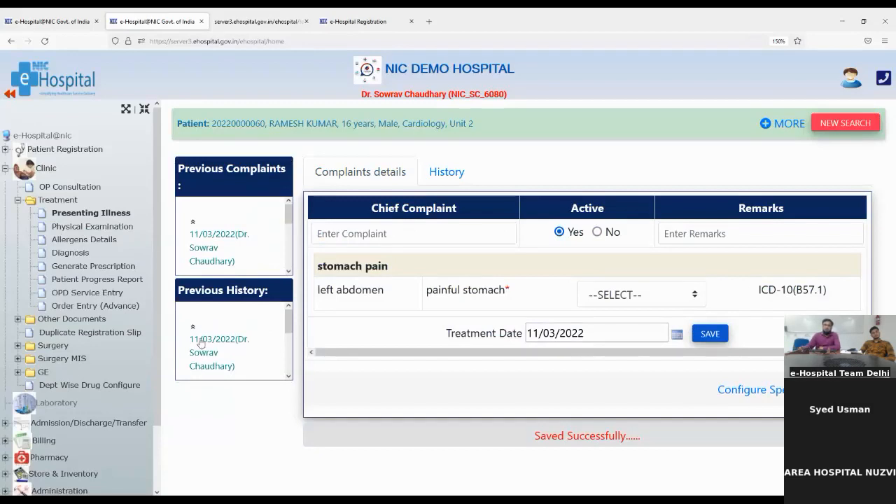
- Expand and scroll through the saved 11/03/2022 Previous History entry
scroll(226, 352, down, 1)
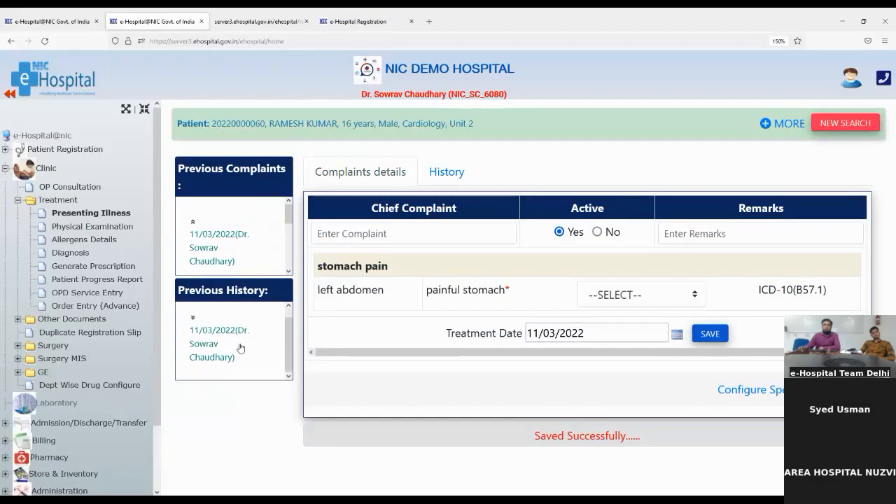
click(189, 326)
scroll(222, 353, down, 3)
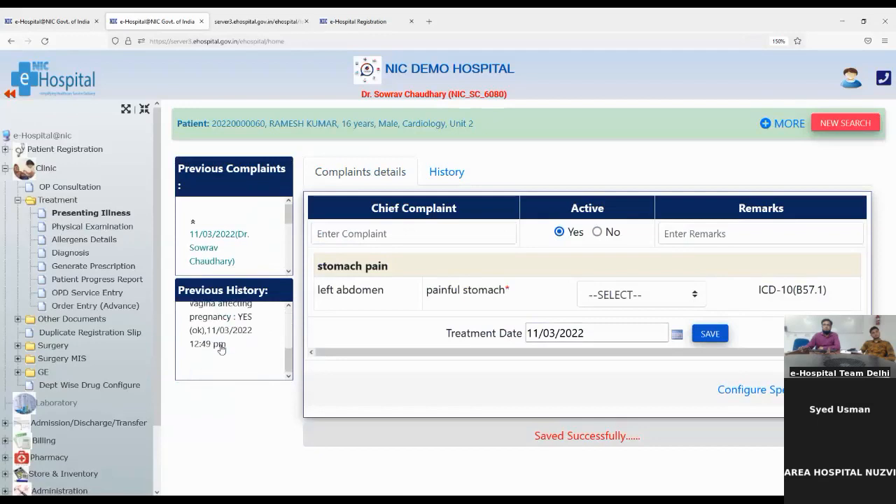
scroll(220, 348, up, 2)
scroll(210, 348, down, 2)
mouse_move(289, 360)
mouse_down()
mouse_move(293, 348)
mouse_move(287, 371)
mouse_up()
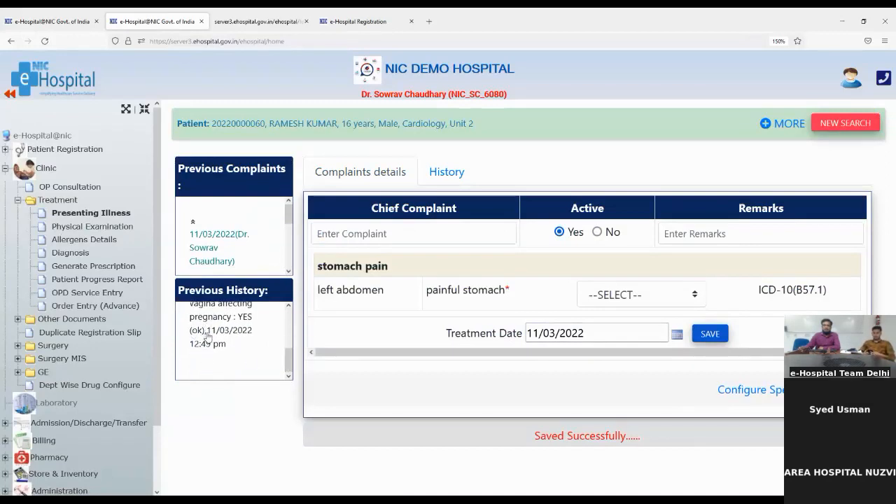
drag(286, 371, 287, 316)
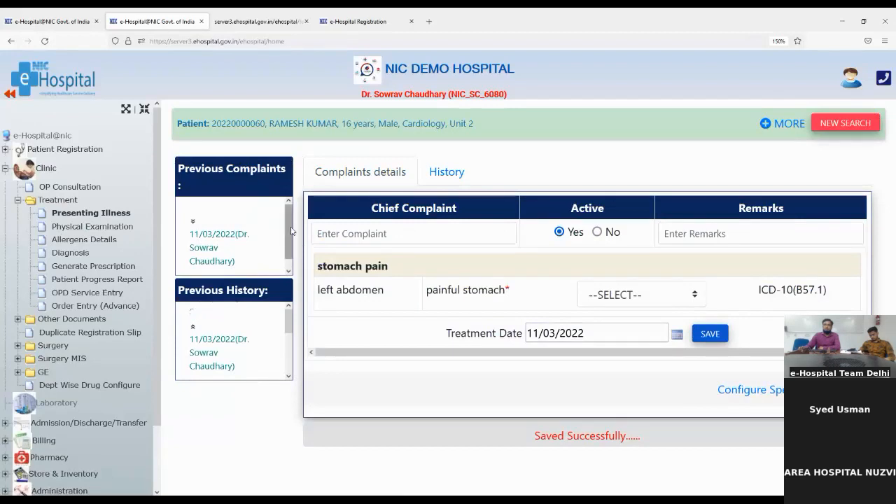
drag(291, 231, 287, 264)
- Expand the Previous Complaints entry, then go to Physical Examination
click(193, 213)
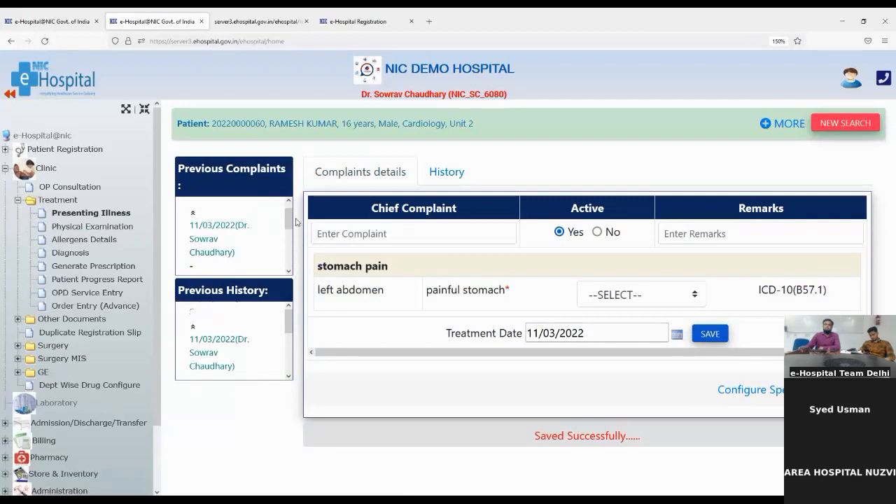
drag(288, 223, 291, 289)
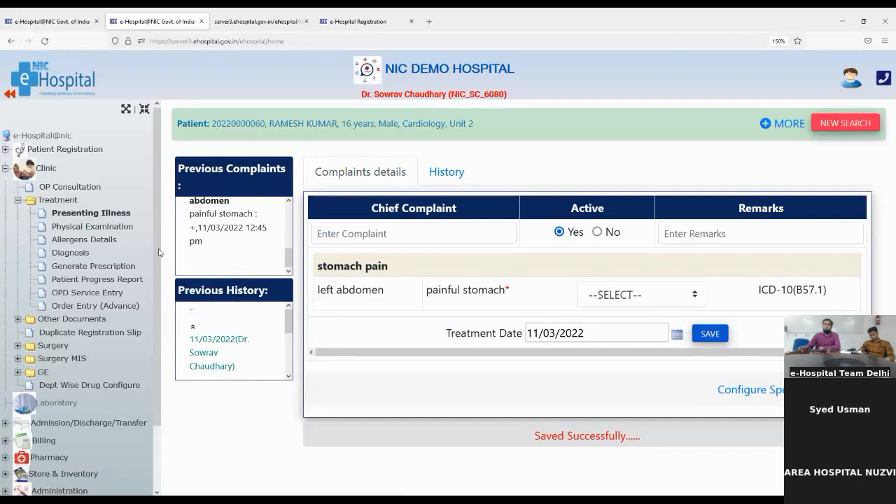
click(95, 230)
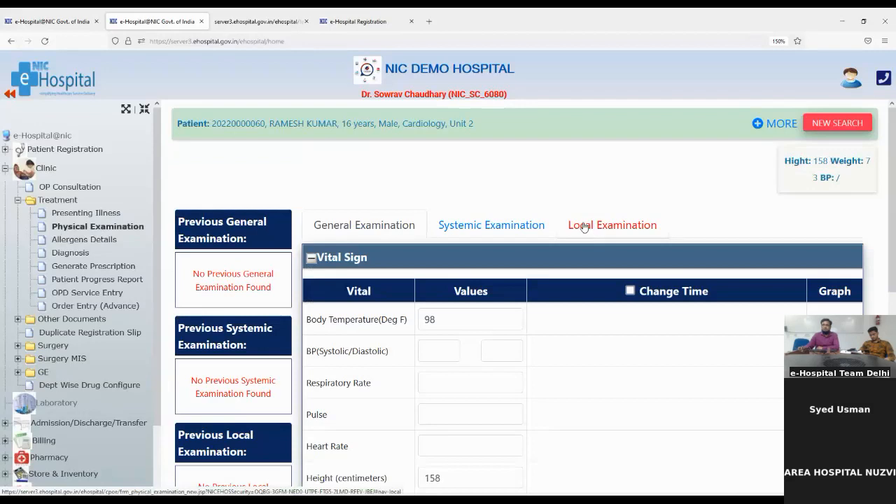
- Look over the Systemic and Local Examination sections, then return to General Examination vitals
click(478, 224)
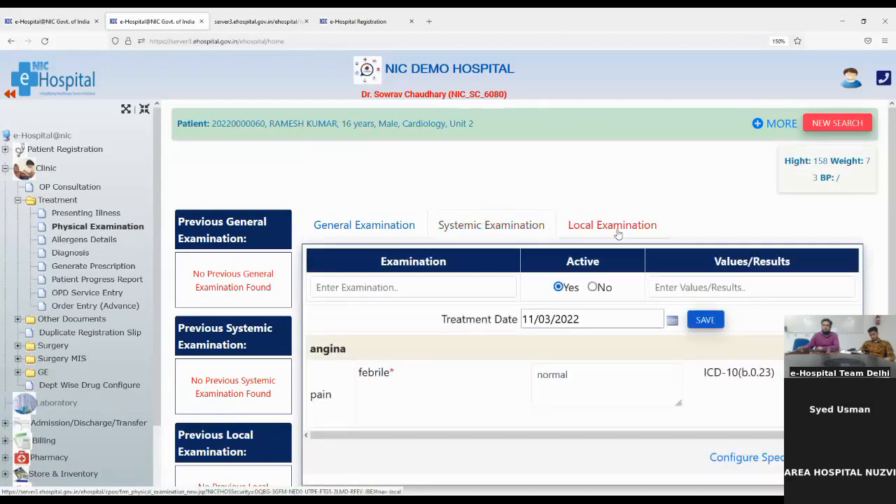
click(620, 231)
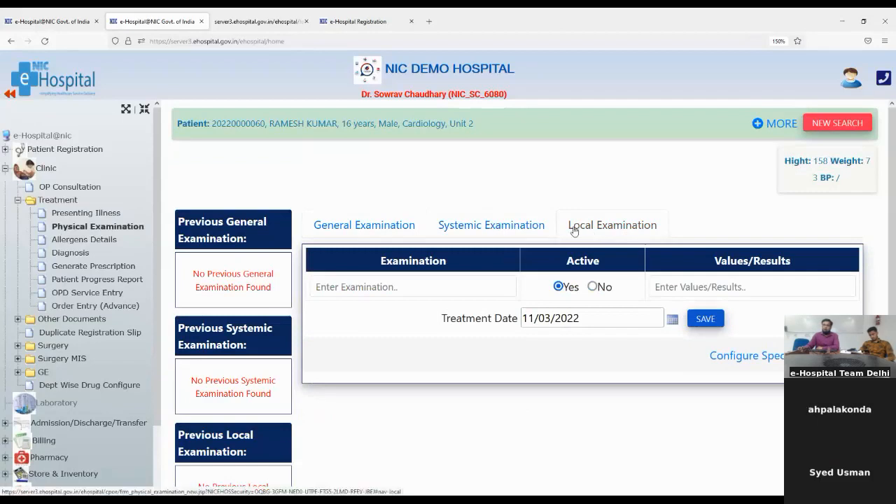
click(357, 231)
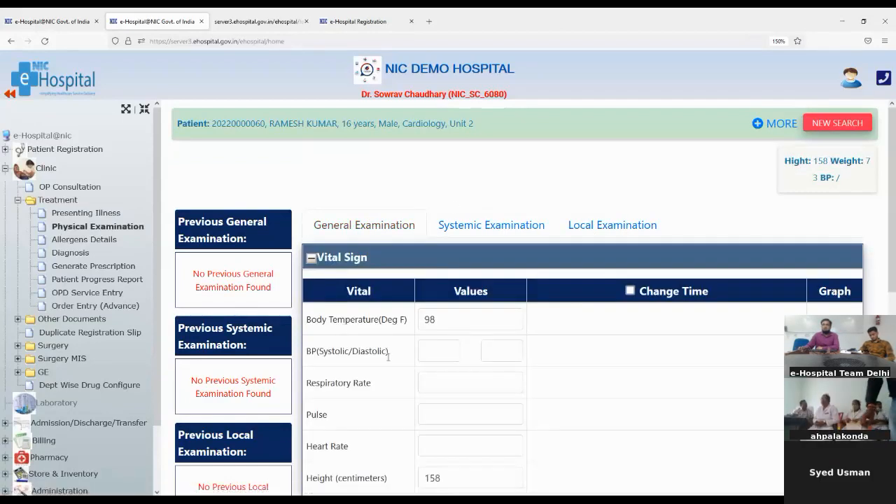
scroll(390, 364, down, 5)
scroll(389, 366, down, 1)
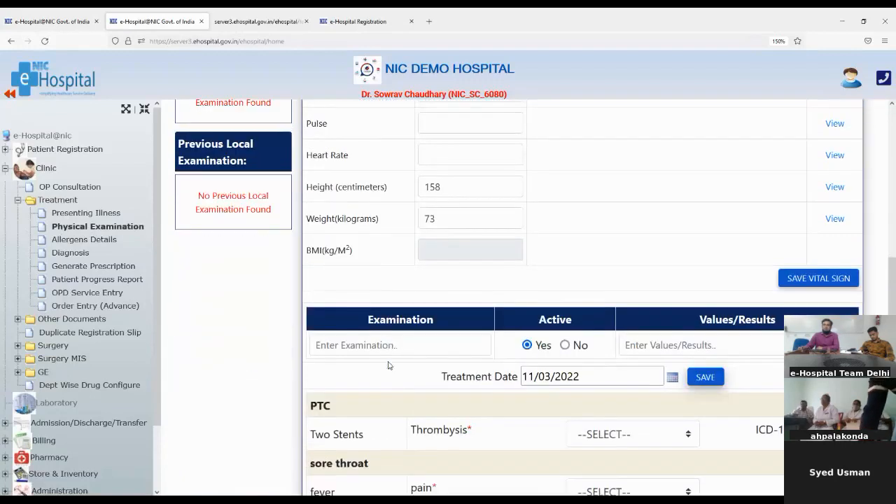
scroll(350, 325, up, 3)
scroll(351, 323, up, 1)
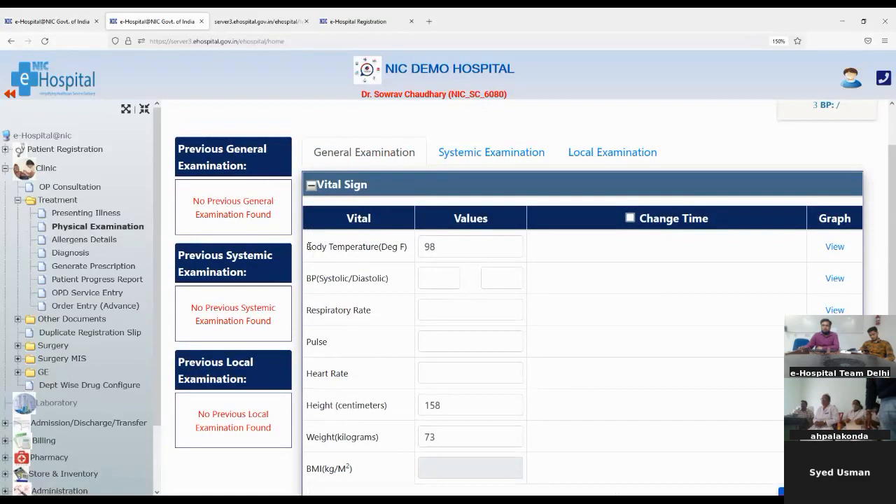
drag(308, 247, 418, 250)
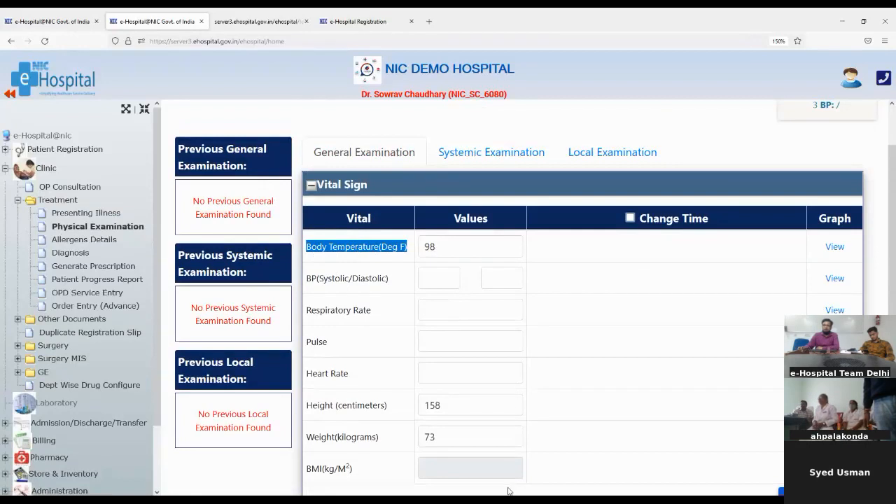
- Enter blood pressure 60/120 and respiratory rate 44
drag(311, 281, 388, 280)
click(422, 282)
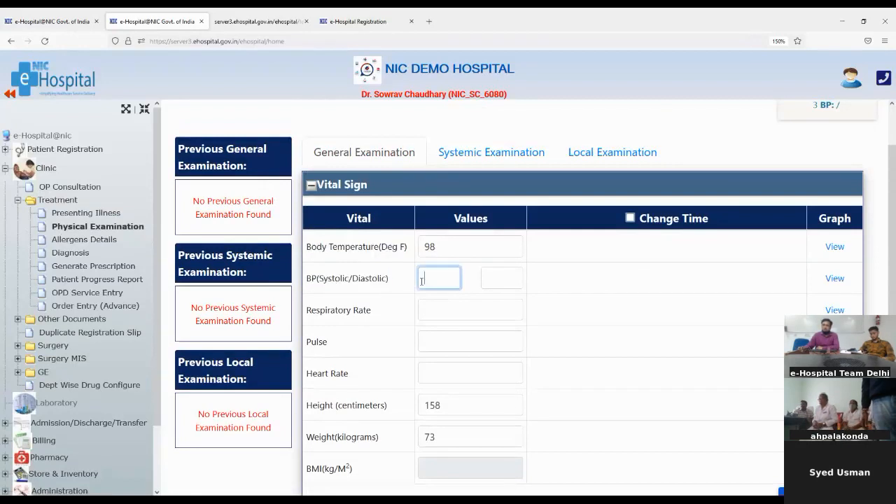
text(60)
click(489, 283)
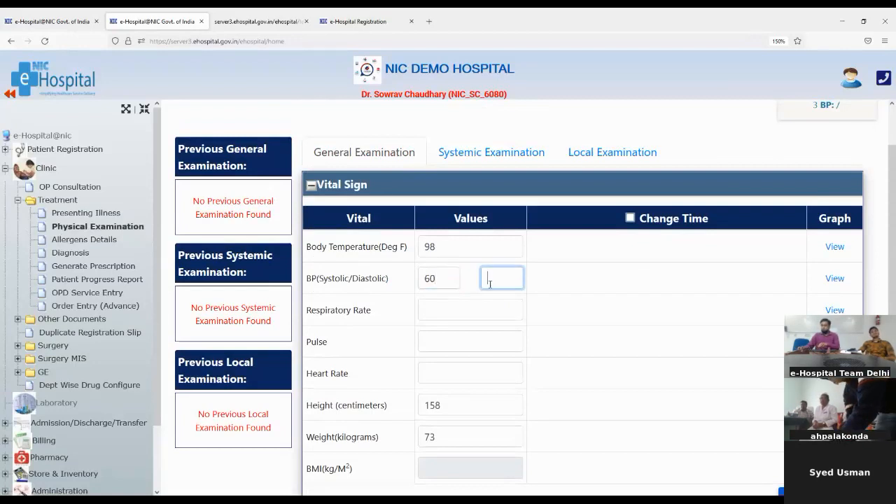
text(120)
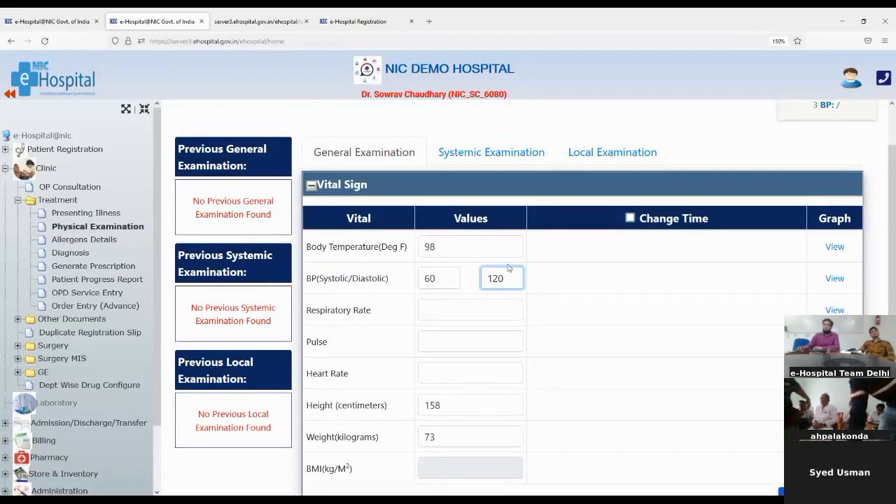
click(433, 309)
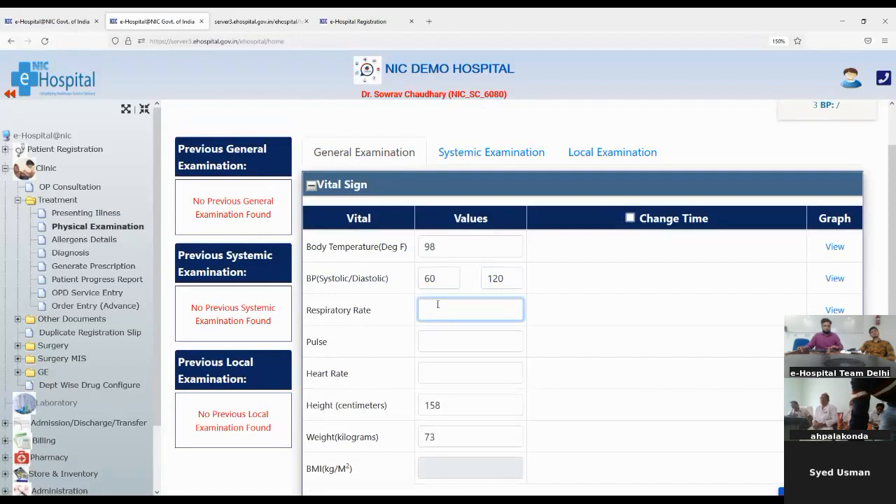
text(44)
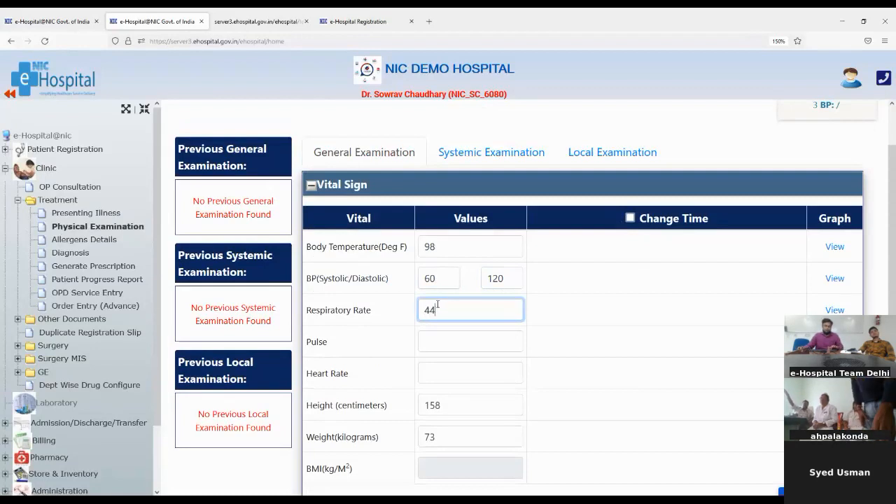
- Fill pulse 89 and heart rate 90, check weight and BMI, and save the vital signs
click(427, 339)
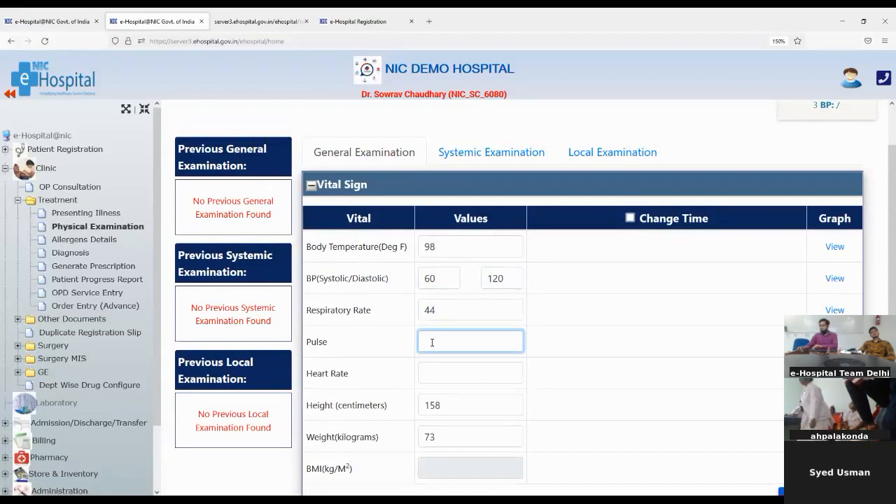
click(440, 376)
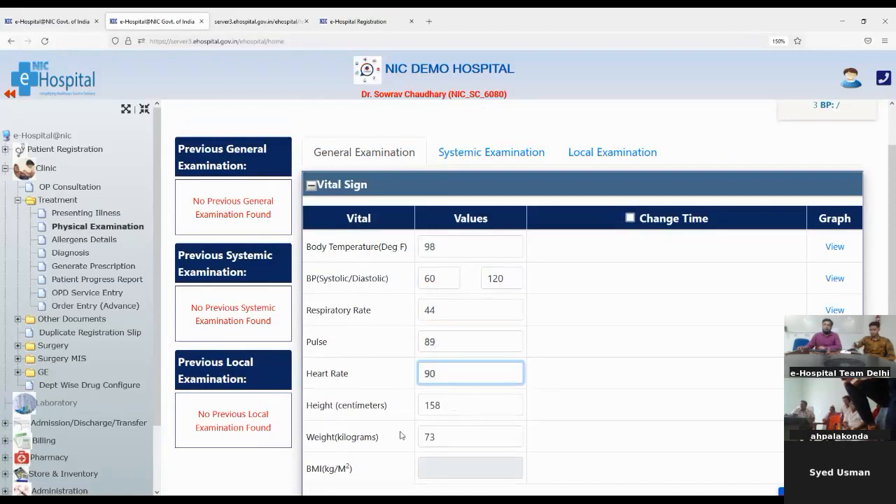
click(461, 470)
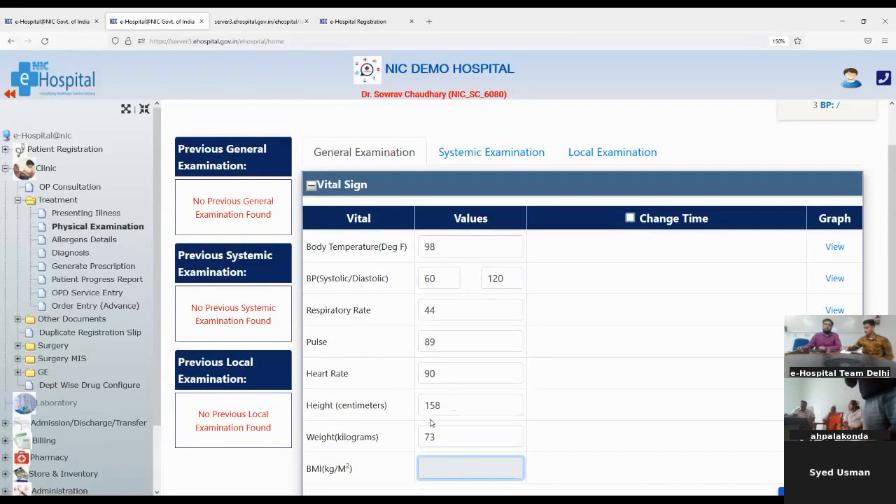
click(447, 437)
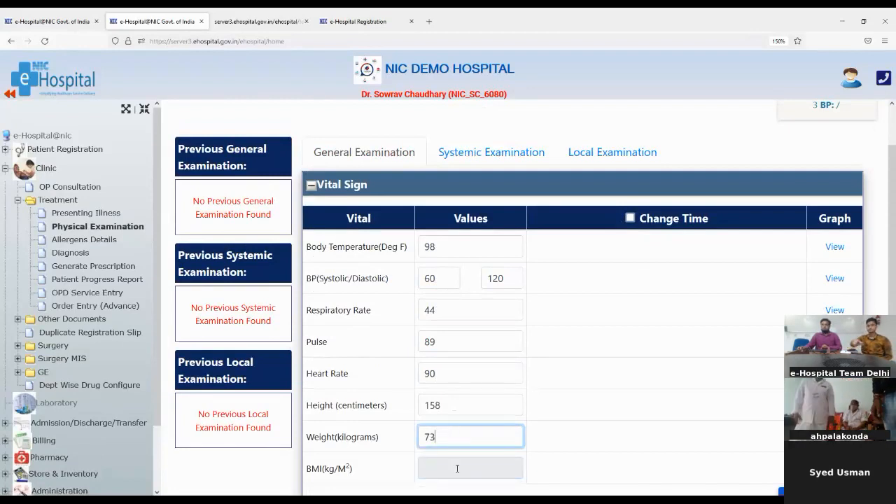
click(457, 469)
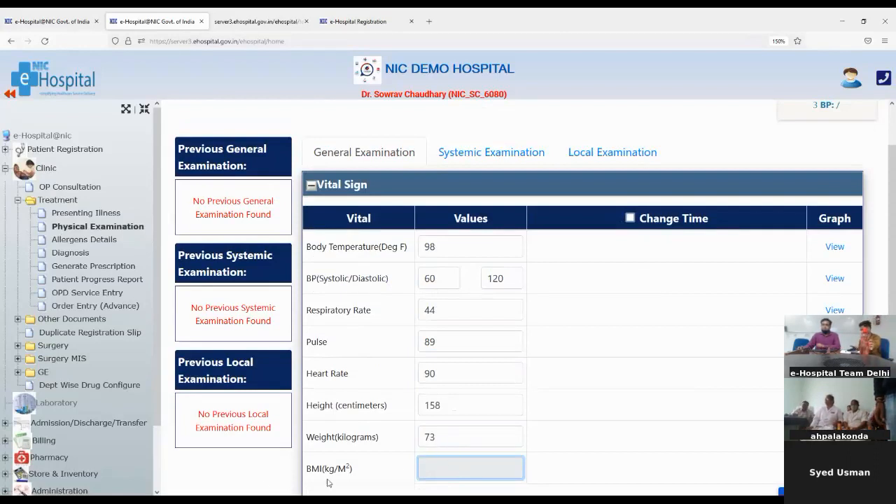
scroll(381, 444, down, 3)
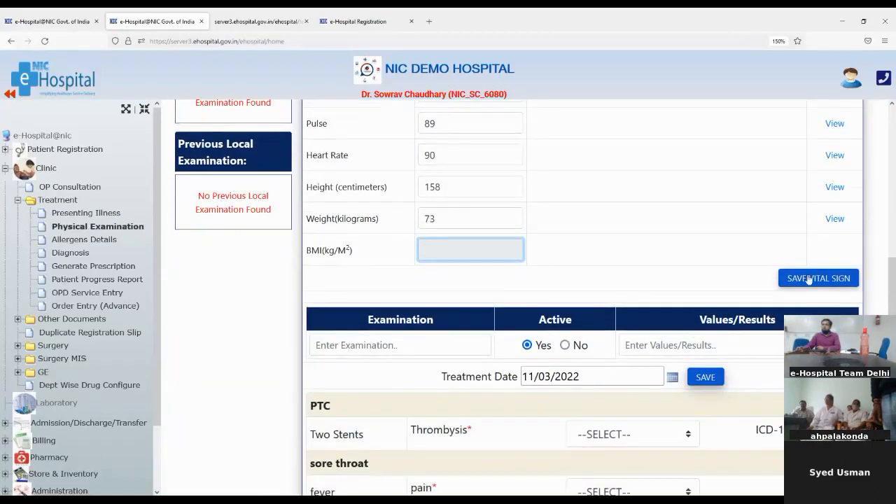
click(807, 278)
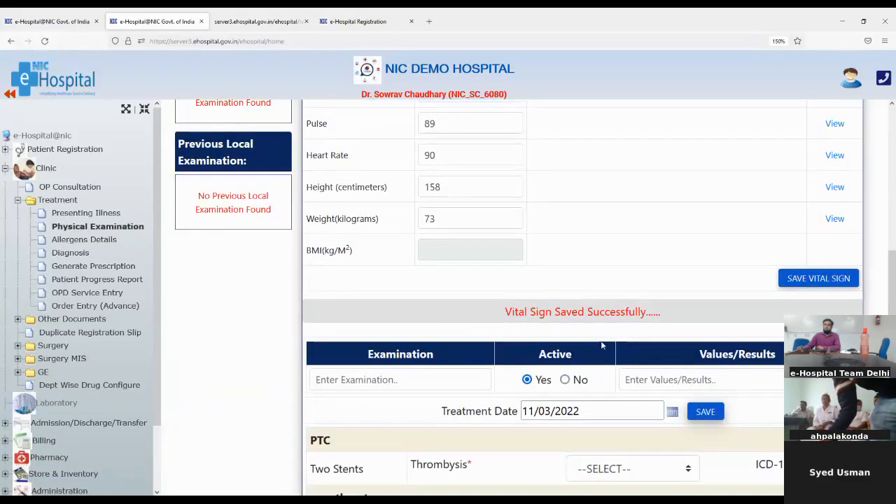
- Save a 'Pain control' general examination with the result 'testing'
scroll(363, 376, down, 1)
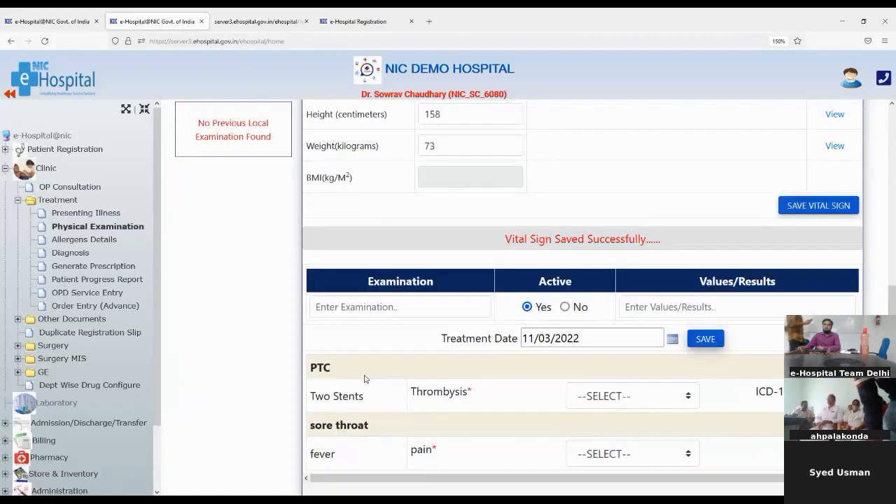
click(360, 308)
text(pain)
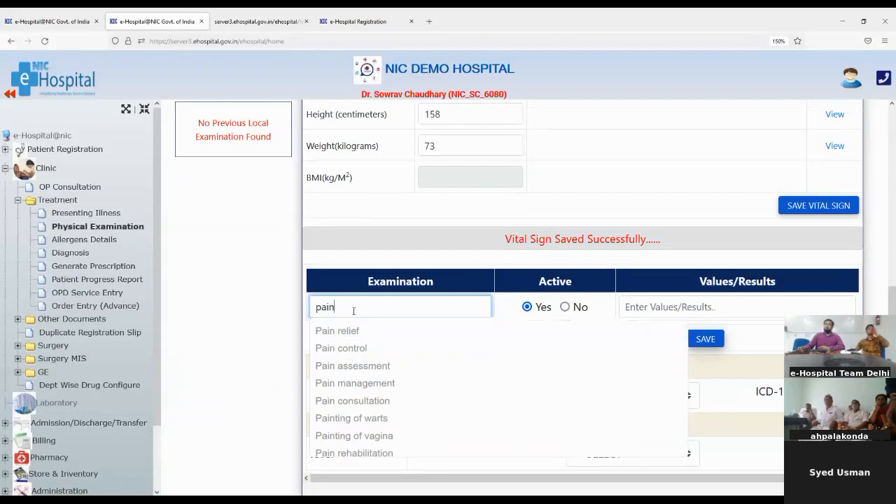
scroll(353, 312, up, 5)
scroll(353, 314, down, 5)
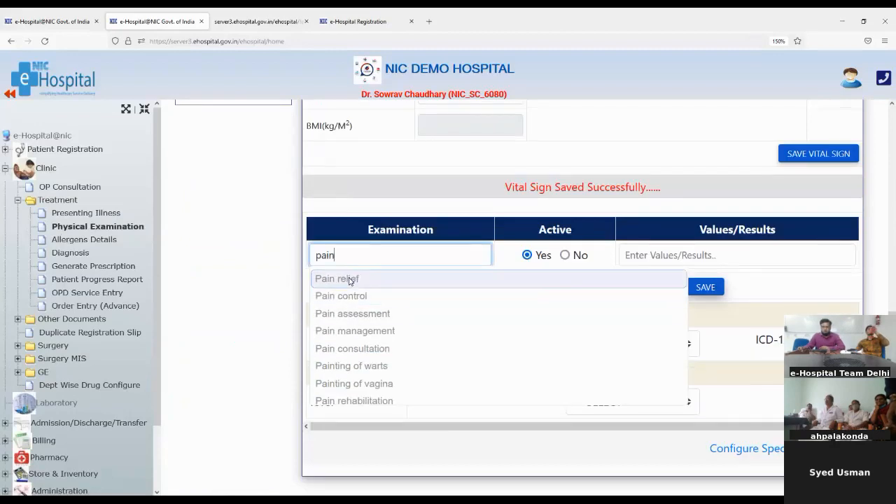
click(355, 297)
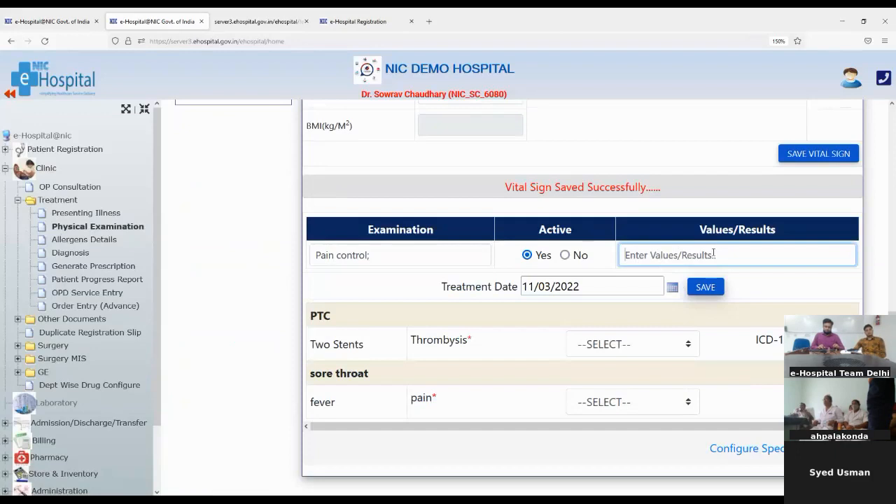
text(testing)
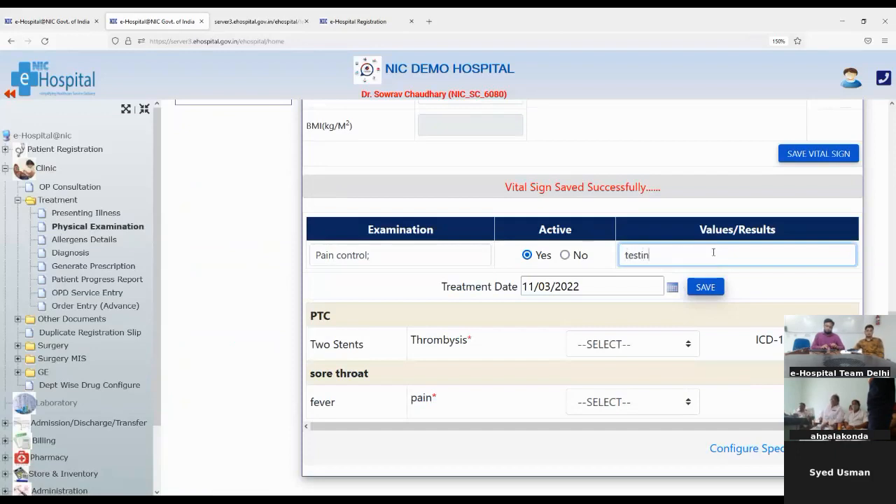
click(709, 287)
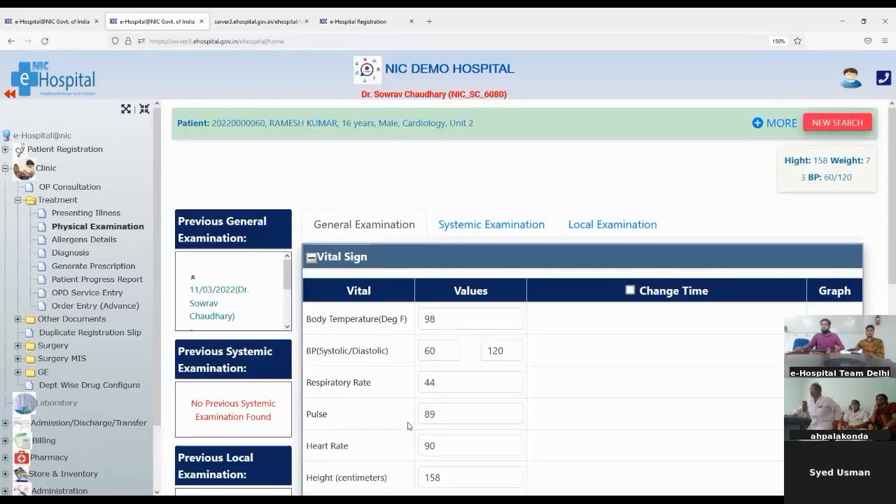
scroll(409, 425, down, 5)
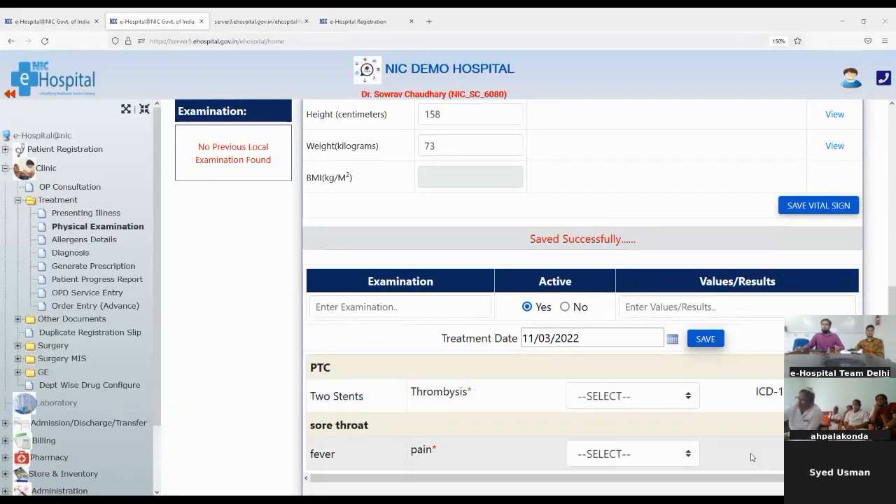
click(660, 400)
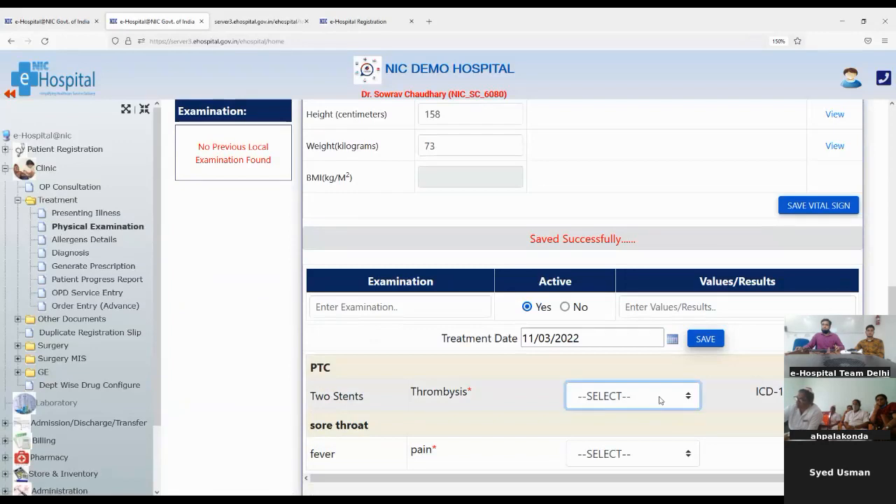
click(607, 452)
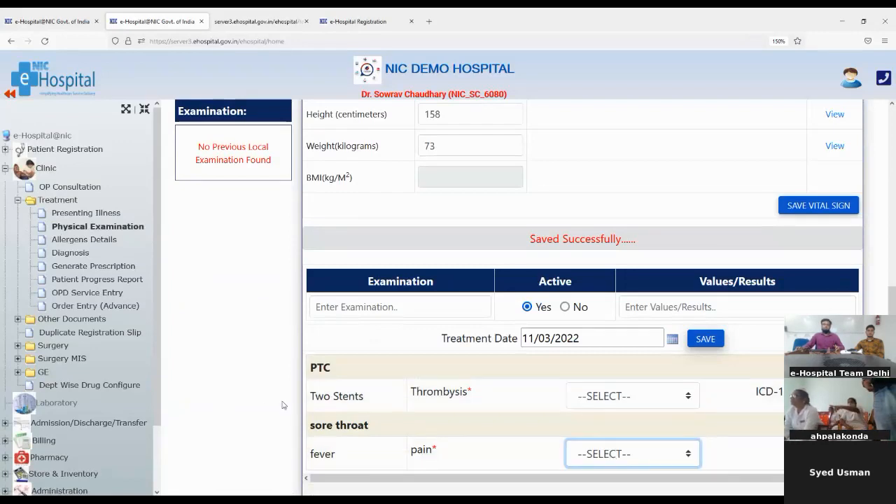
scroll(421, 416, down, 1)
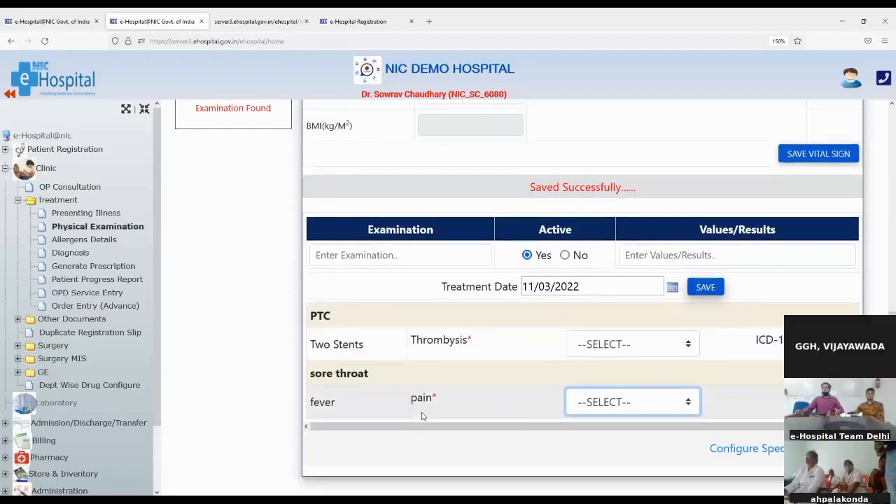
scroll(421, 416, up, 1)
scroll(455, 420, down, 2)
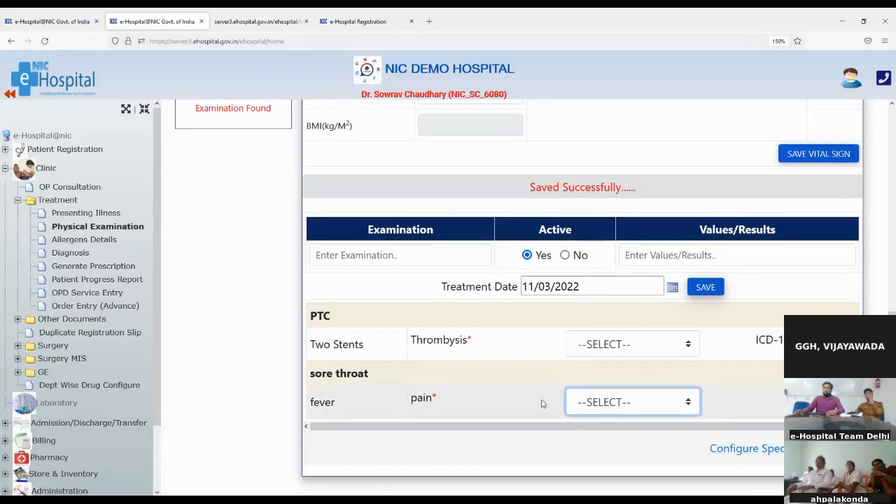
scroll(542, 404, up, 3)
scroll(543, 404, up, 1)
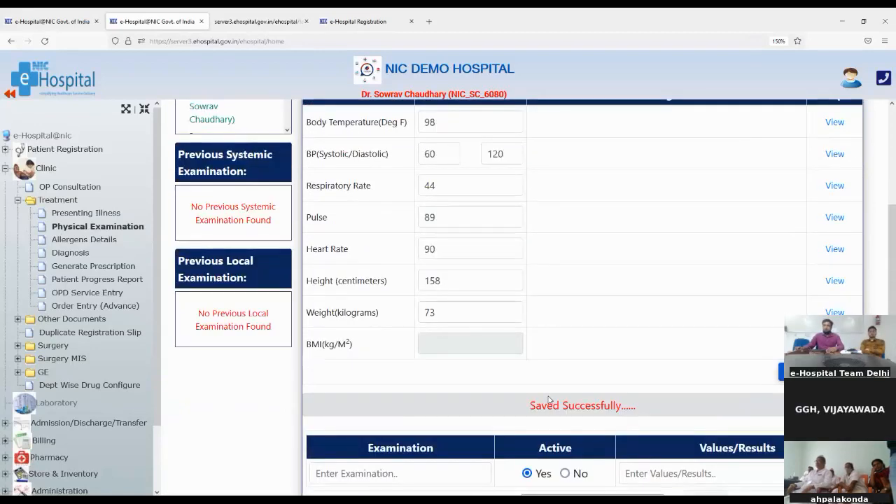
scroll(549, 400, up, 3)
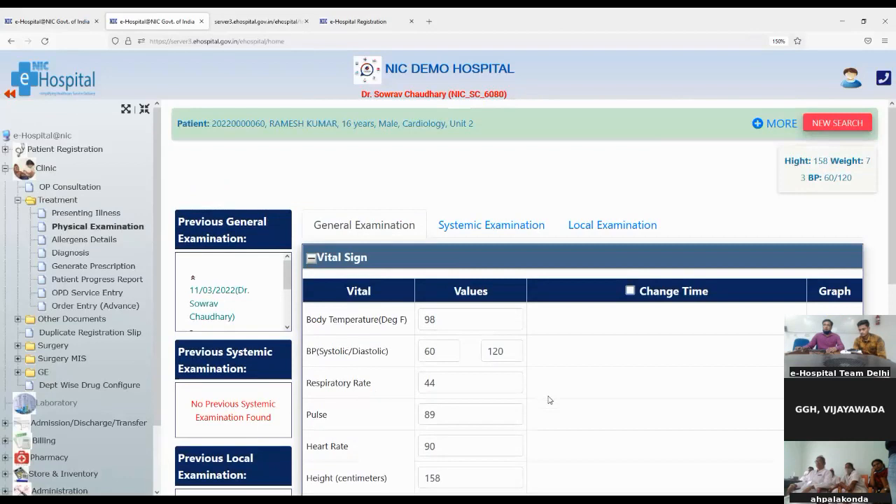
scroll(549, 400, down, 4)
scroll(549, 401, down, 2)
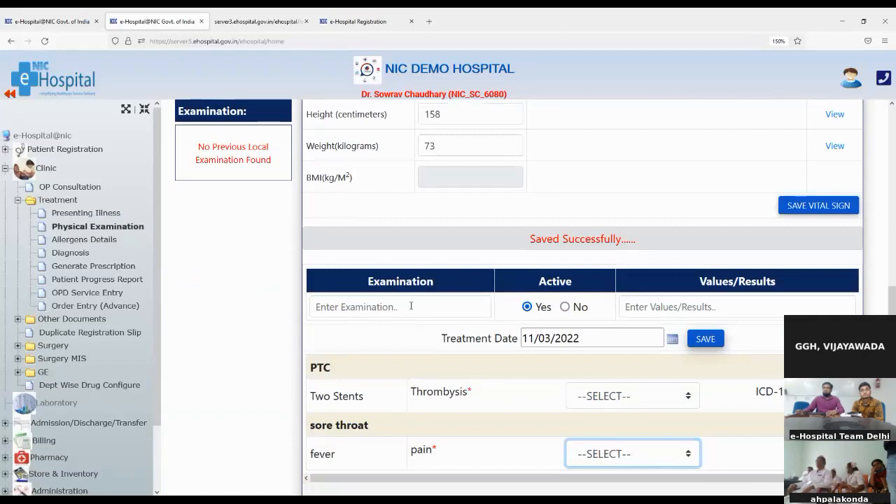
scroll(411, 308, down, 1)
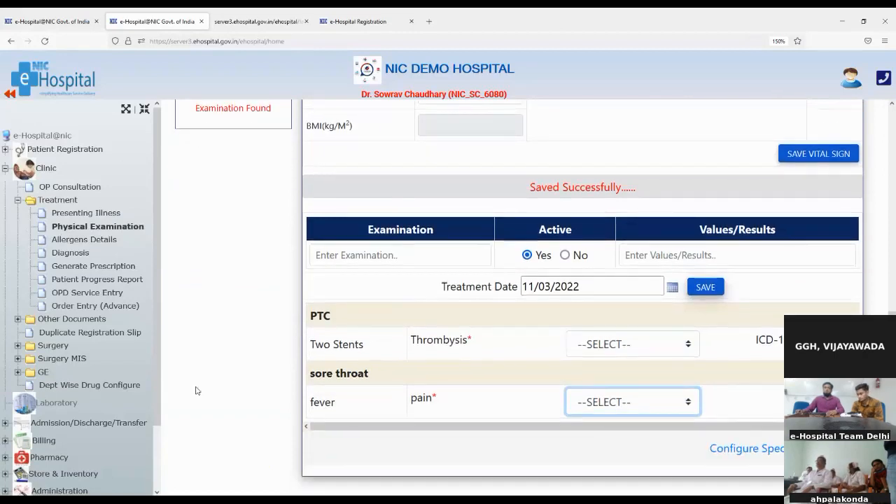
scroll(412, 336, up, 6)
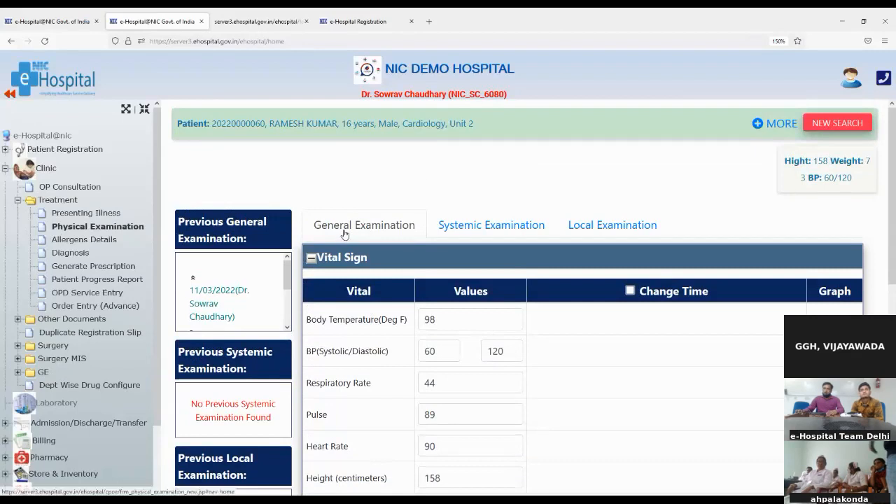
- In Systemic Examination, save 'Pain assessment' with the result 'Ok'
click(461, 232)
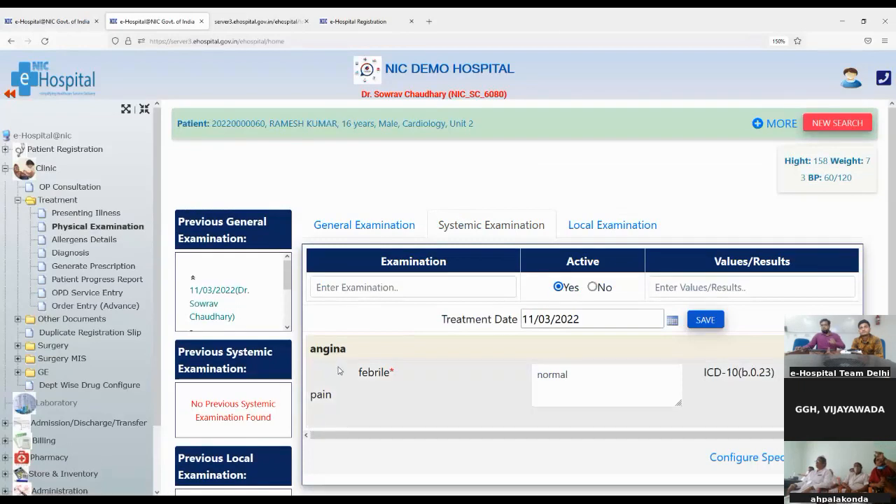
click(328, 287)
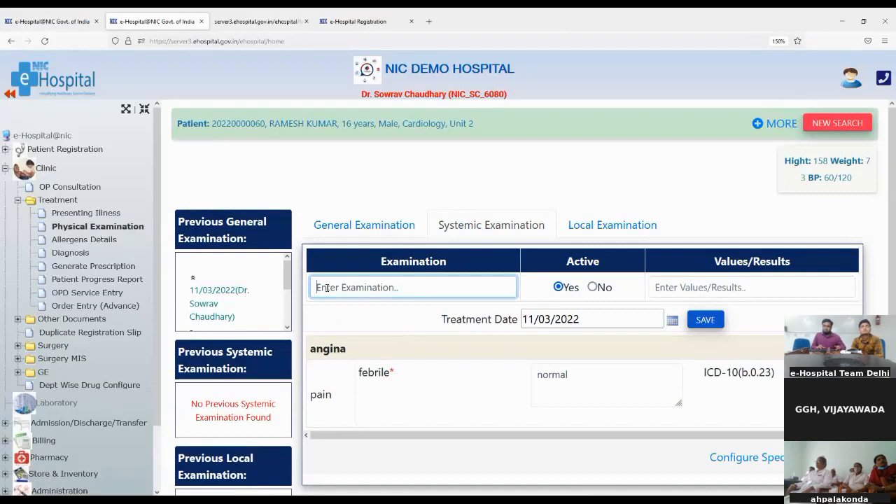
text(pain)
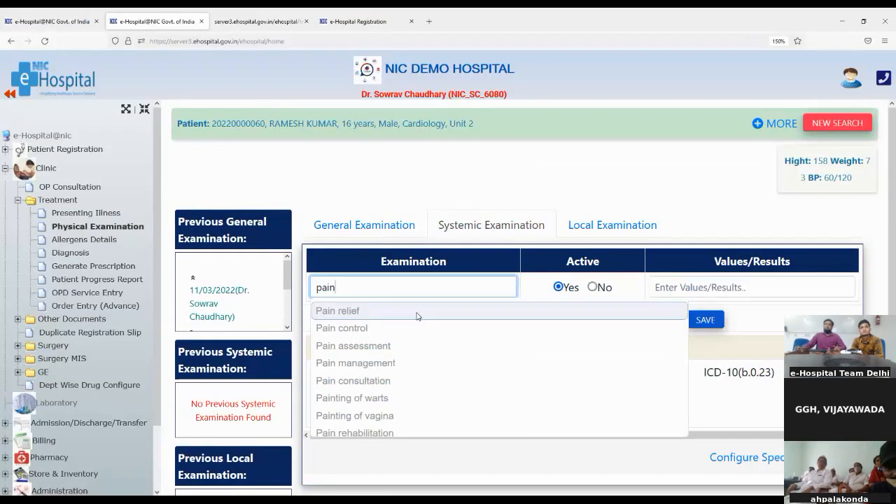
click(337, 347)
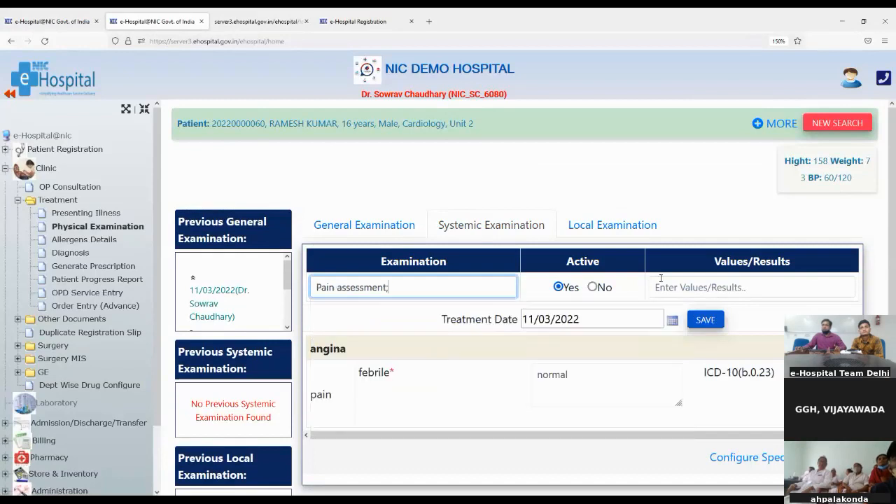
click(683, 291)
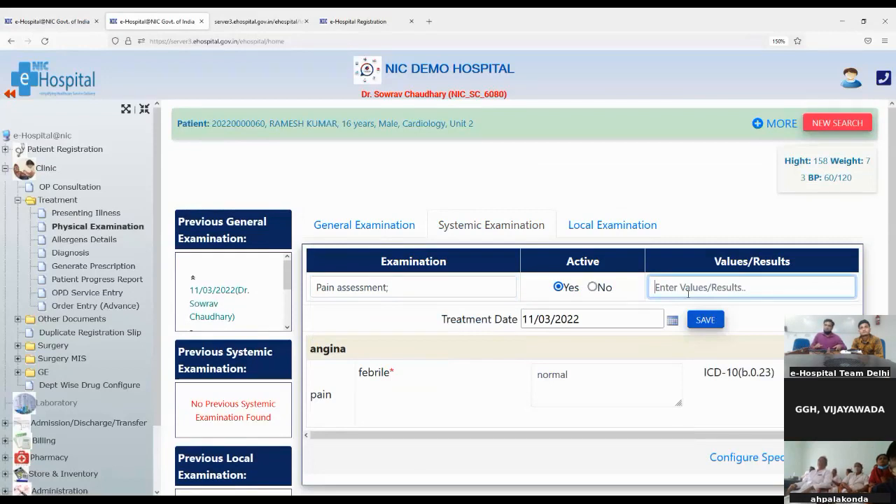
text(Ok)
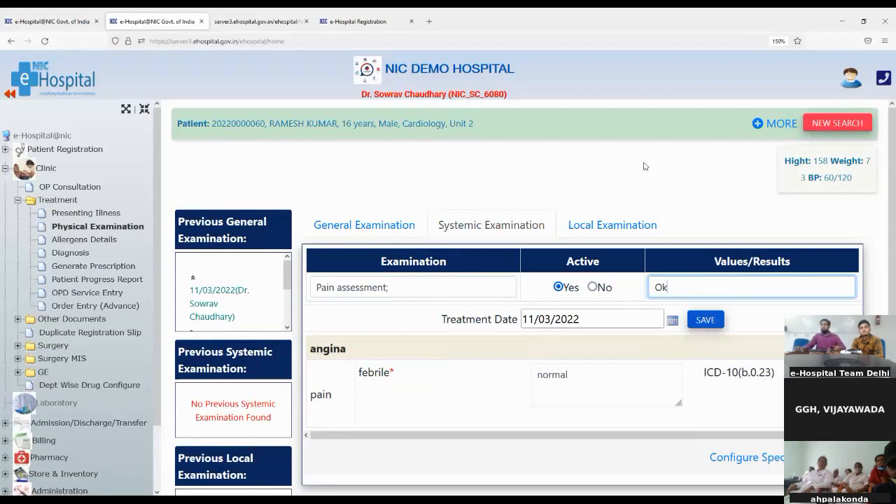
click(702, 319)
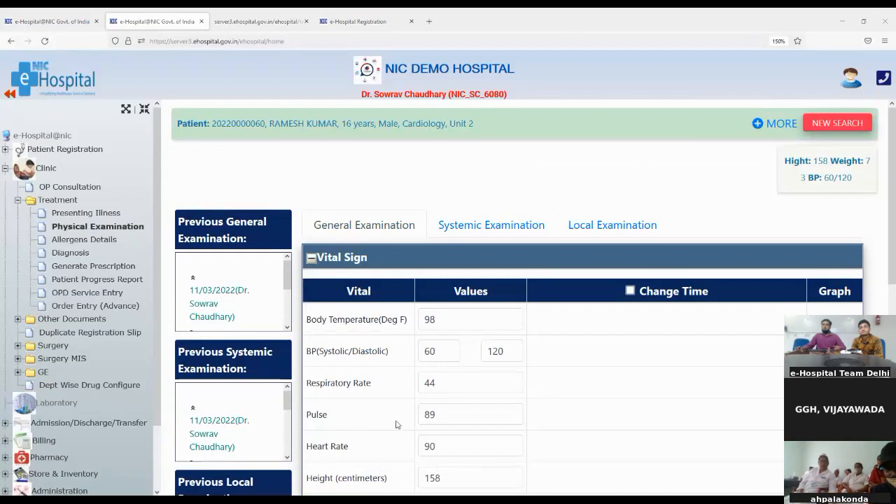
- In Local Examination, save 'Pain consultation' with the result 'ok'
scroll(530, 396, down, 5)
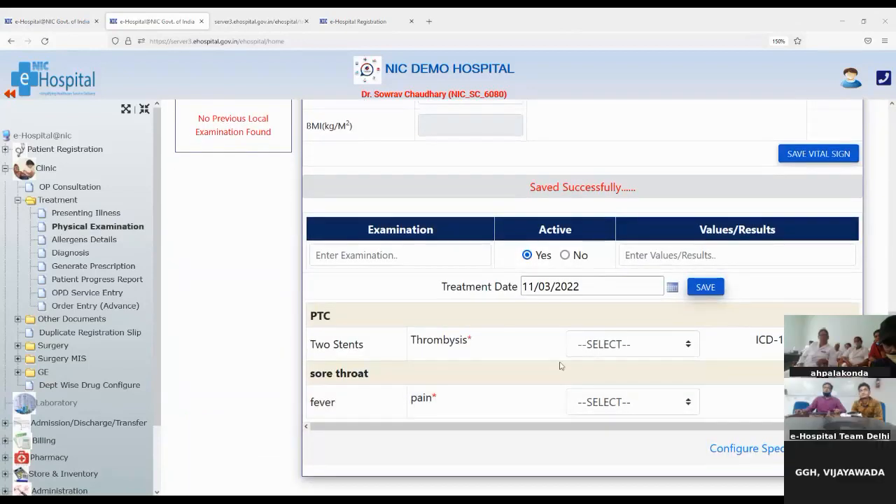
scroll(587, 348, up, 5)
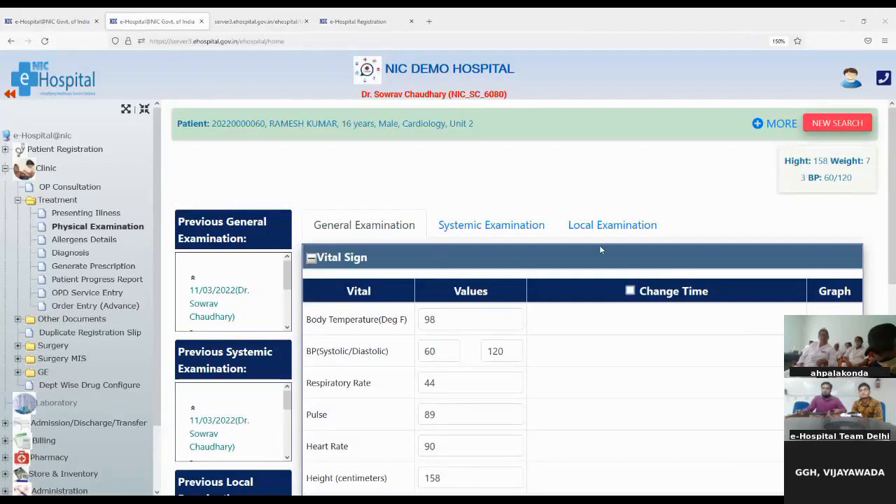
click(607, 226)
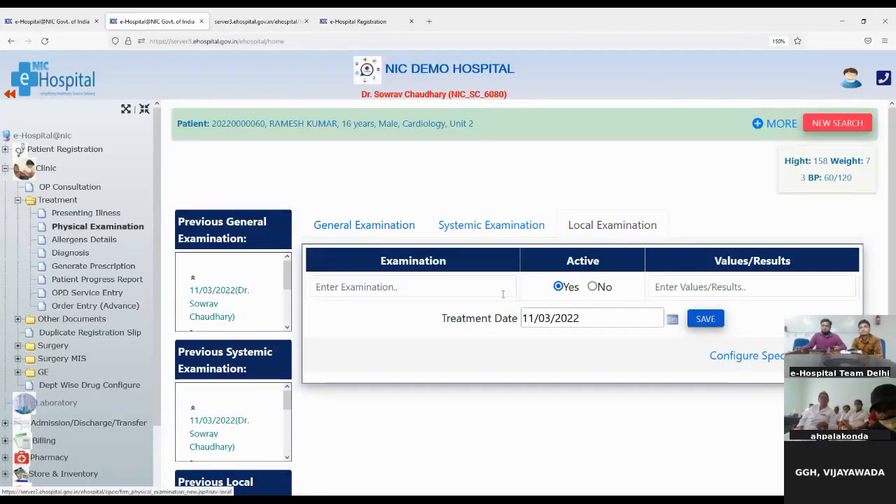
click(348, 286)
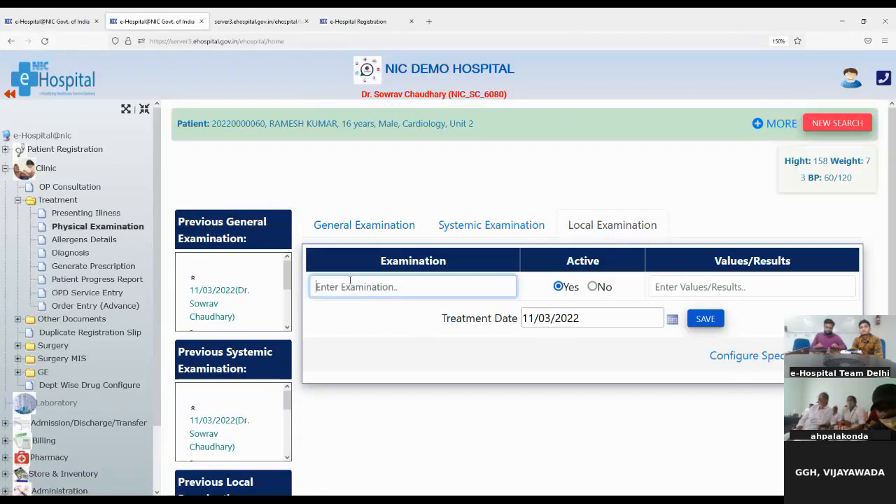
text(pain)
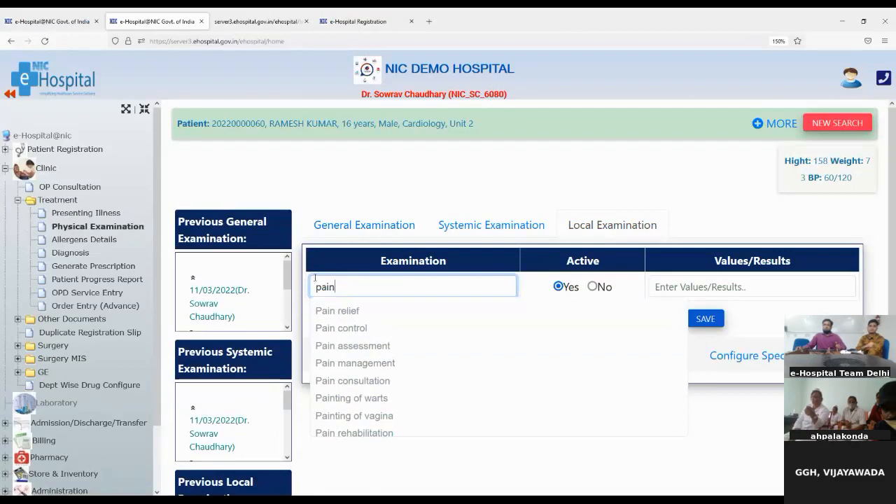
drag(317, 289, 335, 289)
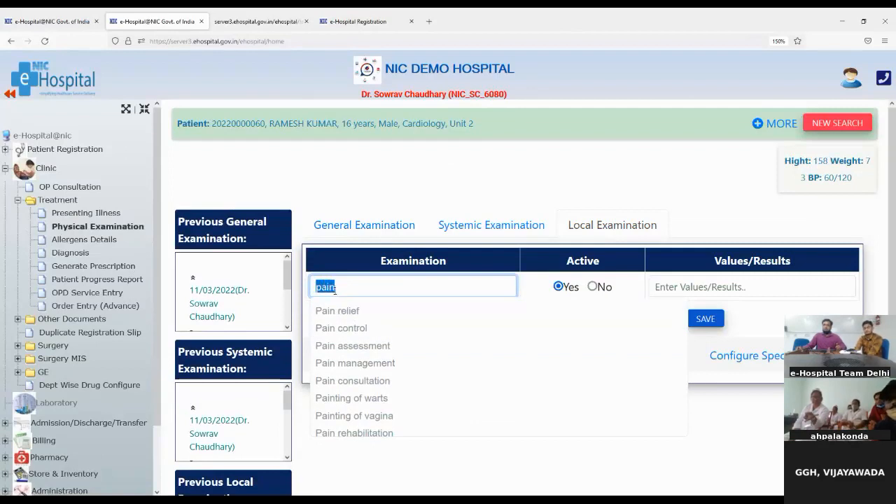
scroll(355, 441, down, 1)
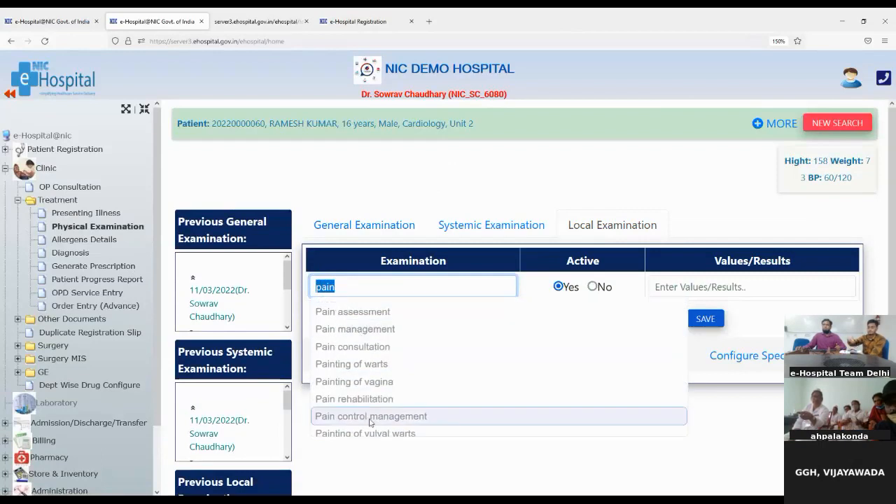
scroll(370, 420, down, 2)
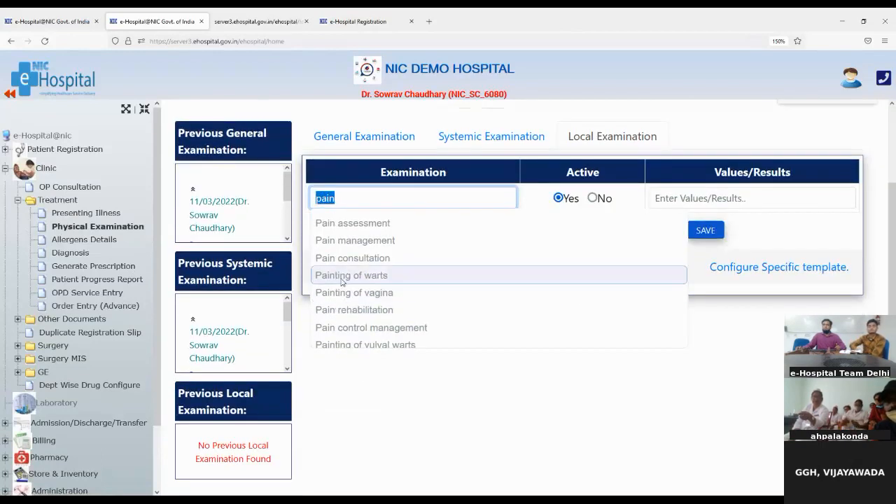
click(343, 261)
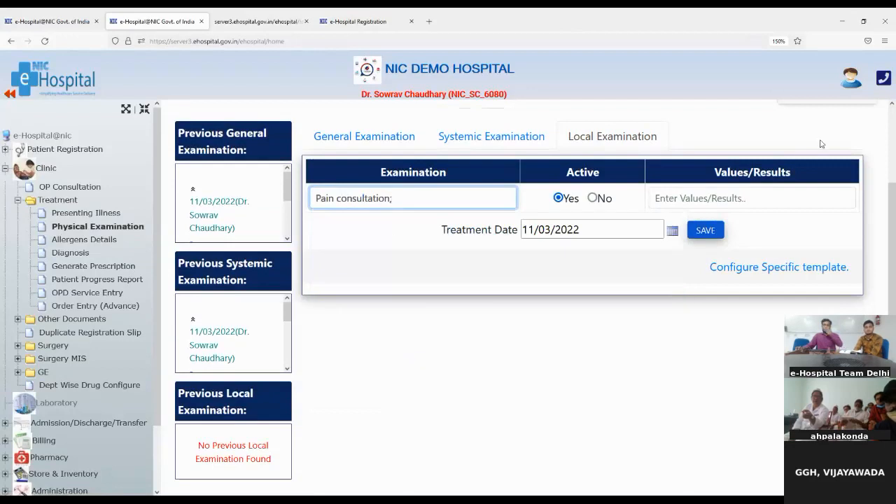
click(757, 197)
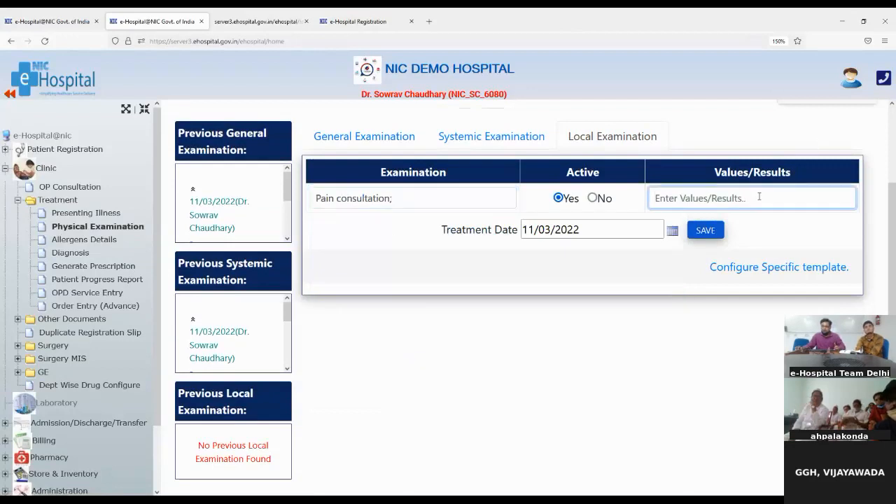
text(ok)
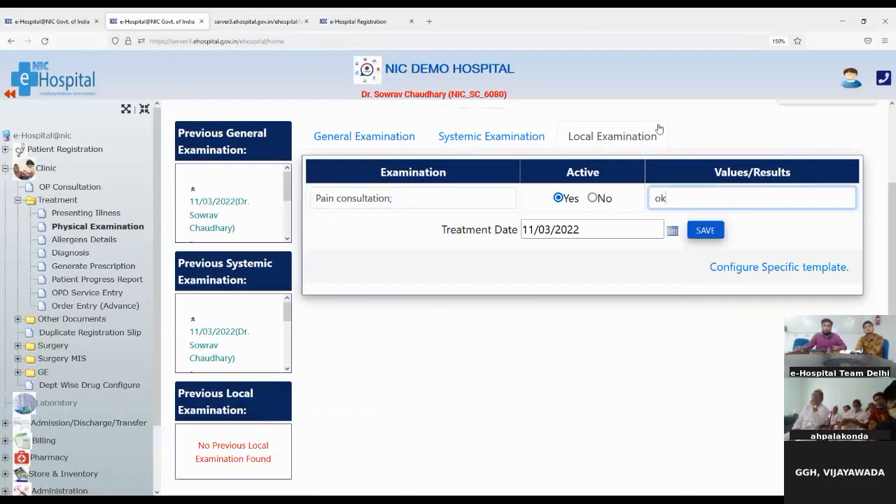
click(704, 231)
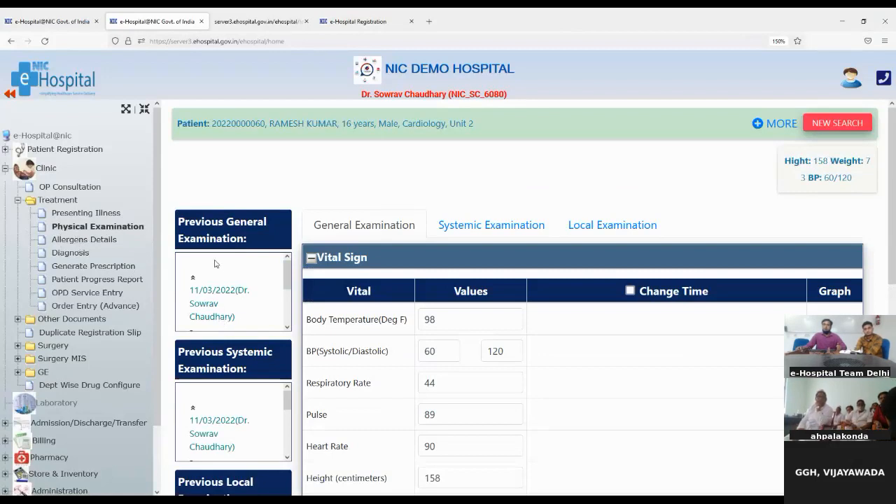
scroll(210, 273, down, 3)
scroll(199, 260, down, 2)
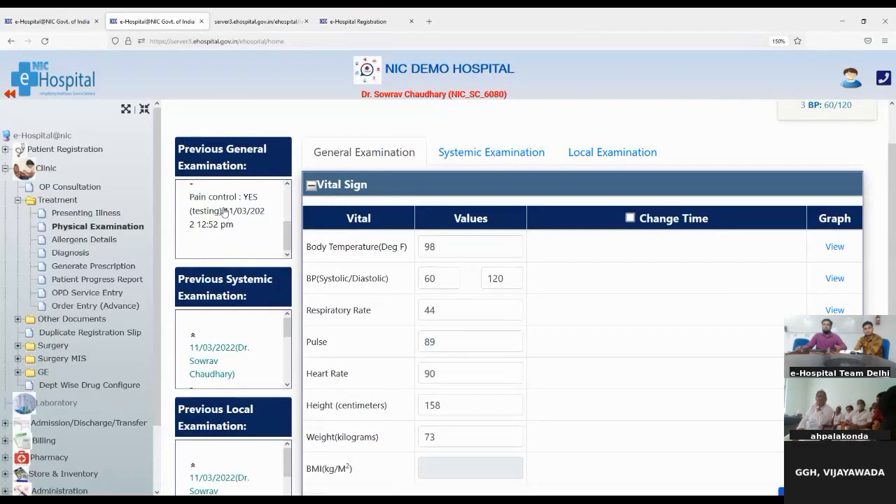
scroll(223, 214, up, 2)
scroll(224, 214, down, 2)
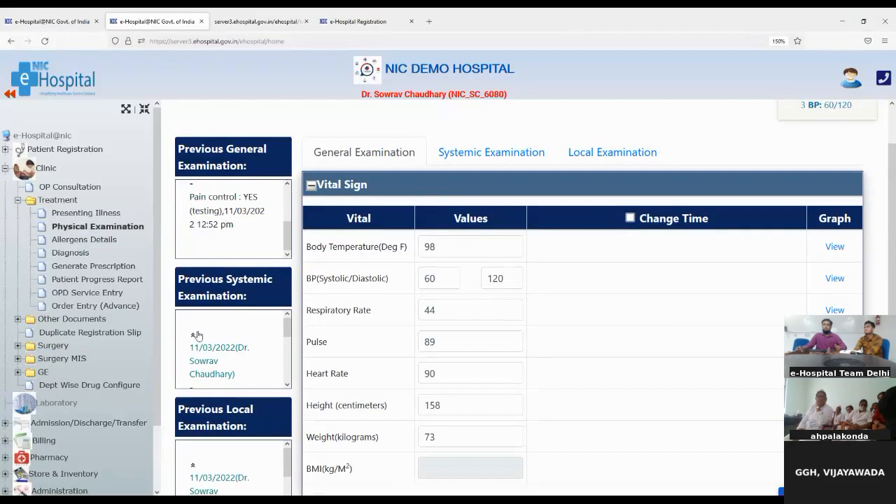
scroll(226, 322, down, 1)
scroll(225, 321, down, 3)
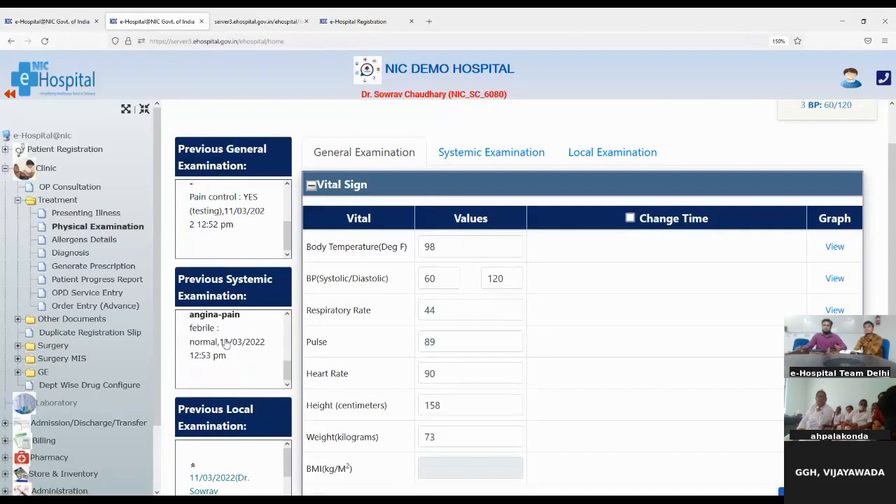
scroll(231, 342, down, 2)
scroll(231, 343, down, 1)
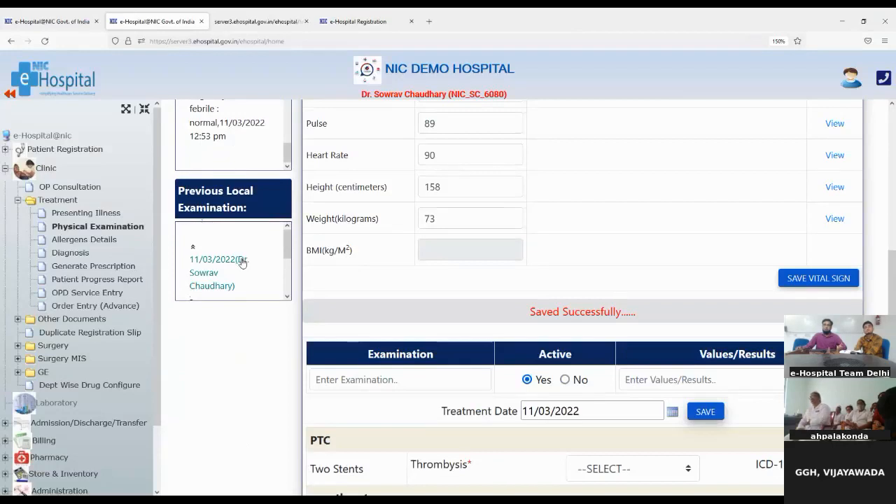
scroll(195, 283, down, 2)
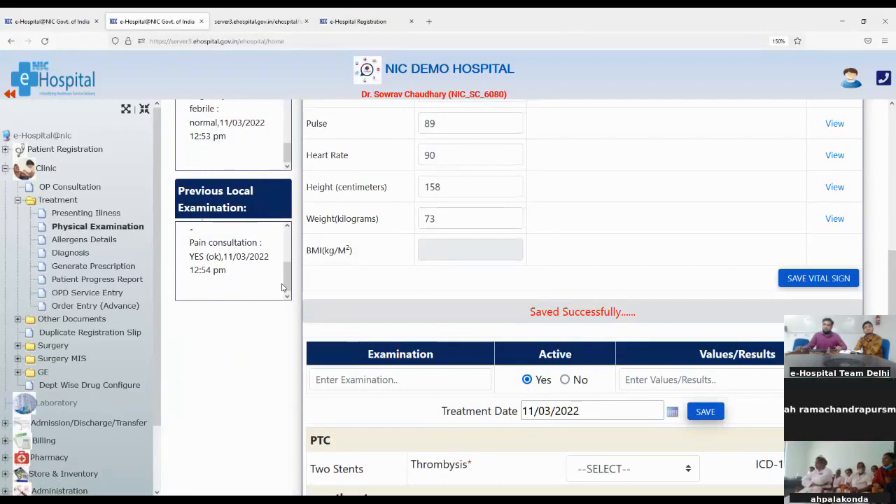
scroll(215, 255, up, 2)
scroll(215, 255, down, 2)
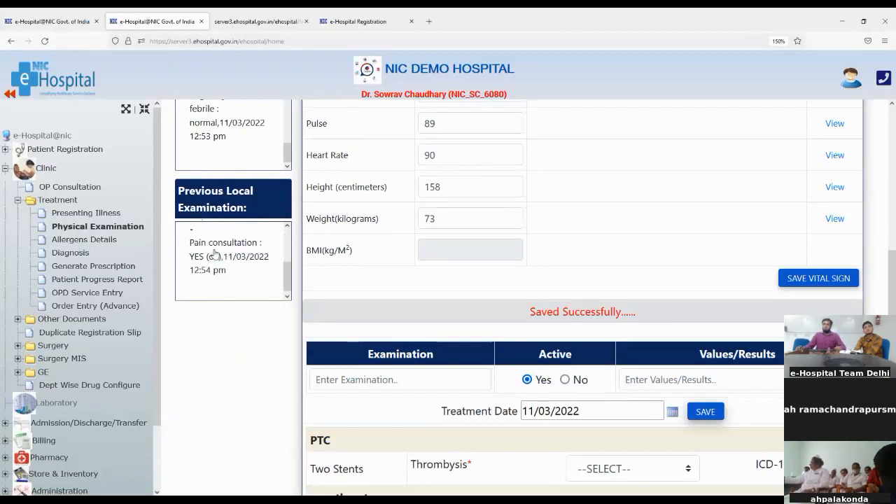
- In Allergens Details, mark Anticonvulsants as mild and Beets as mild to moderate
click(63, 241)
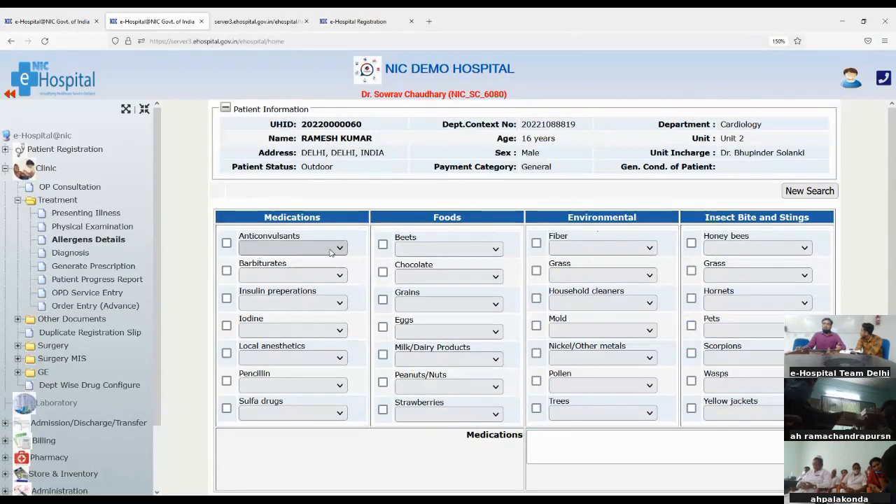
click(227, 244)
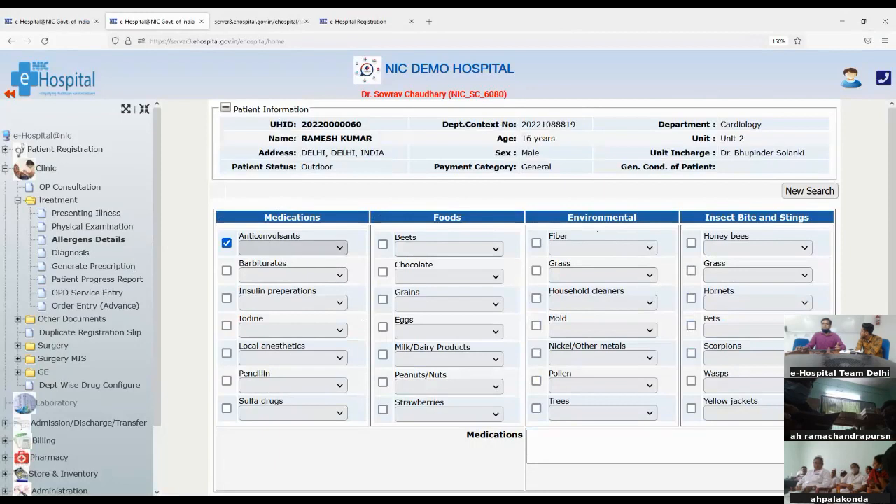
click(271, 288)
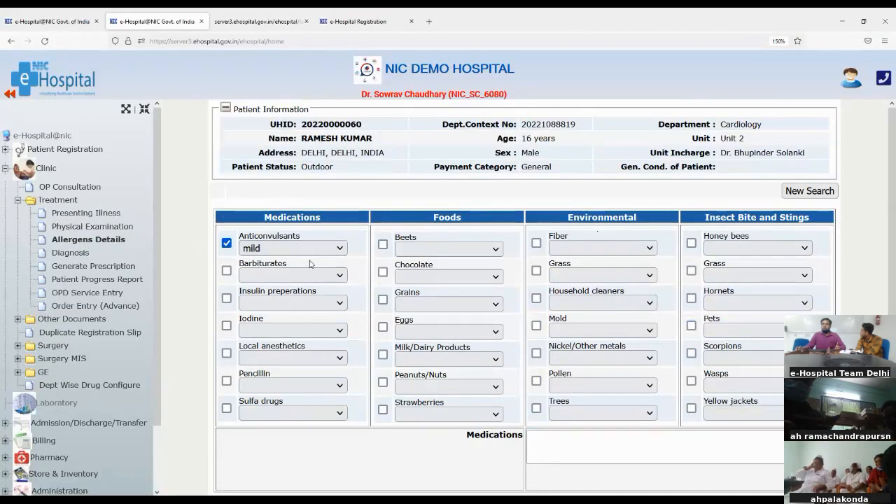
click(383, 245)
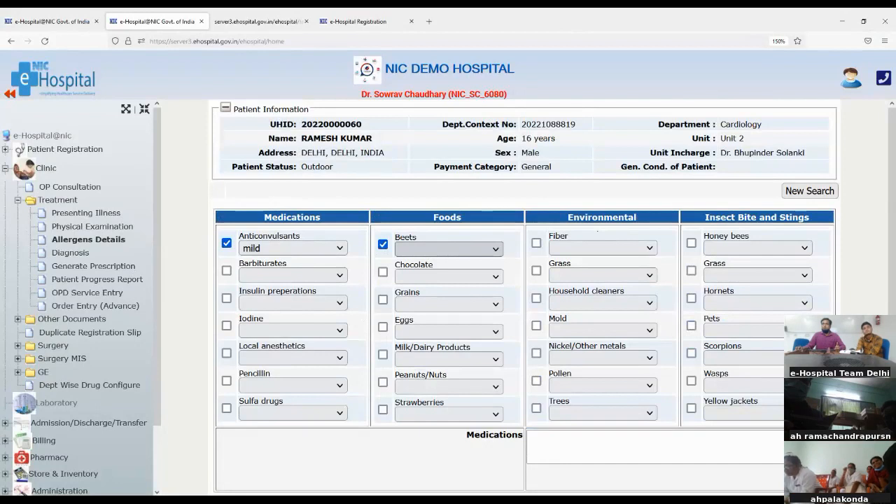
click(433, 304)
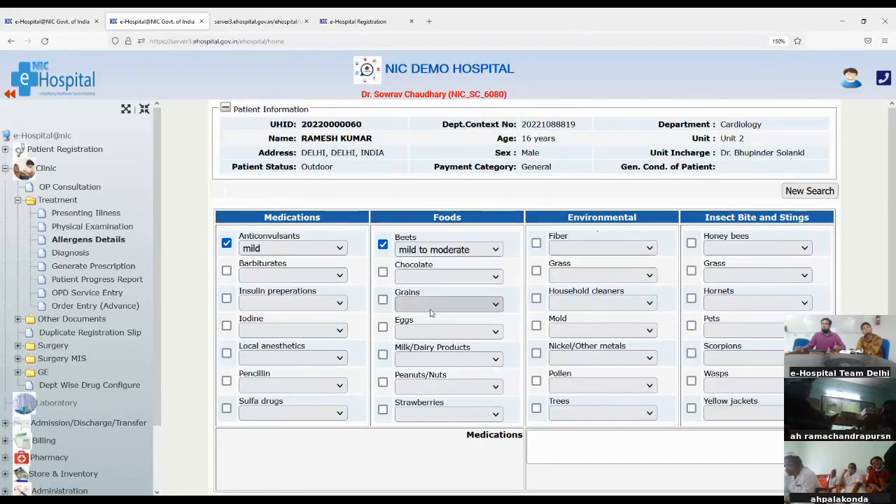
click(547, 438)
scroll(553, 436, down, 1)
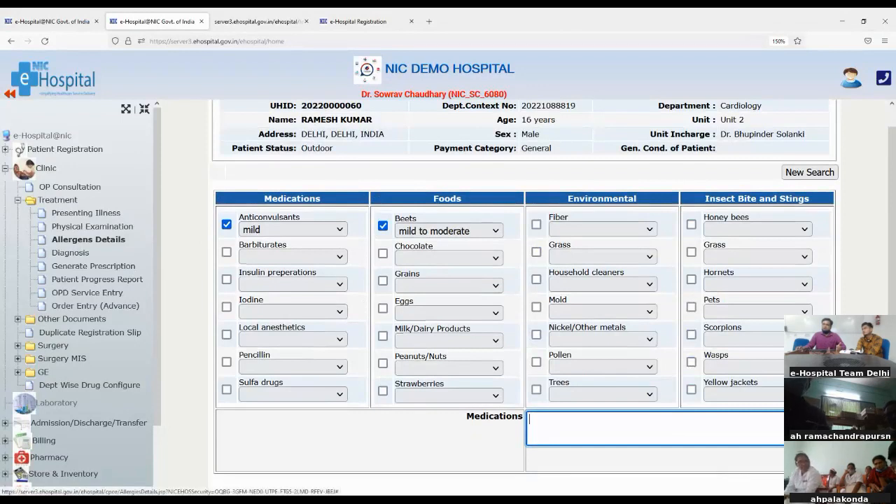
- Add Augmentin 250MG from the drug store list to the Medications allergy entry
click(804, 434)
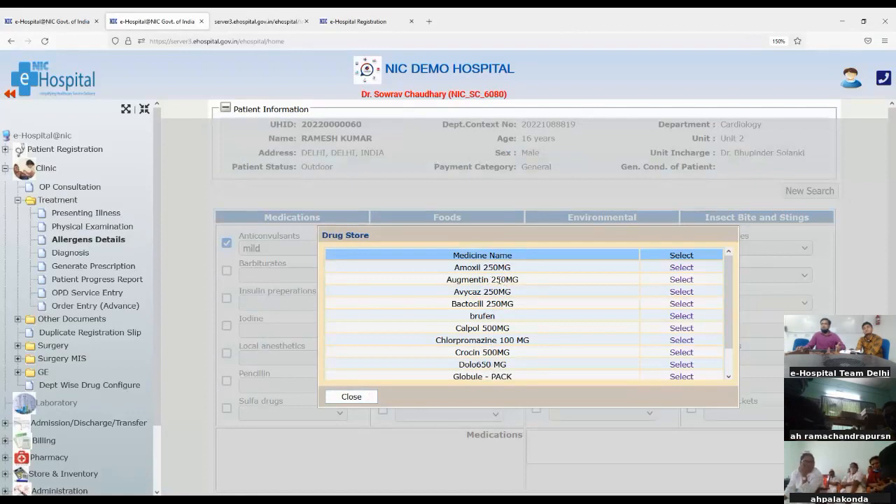
scroll(500, 281, down, 2)
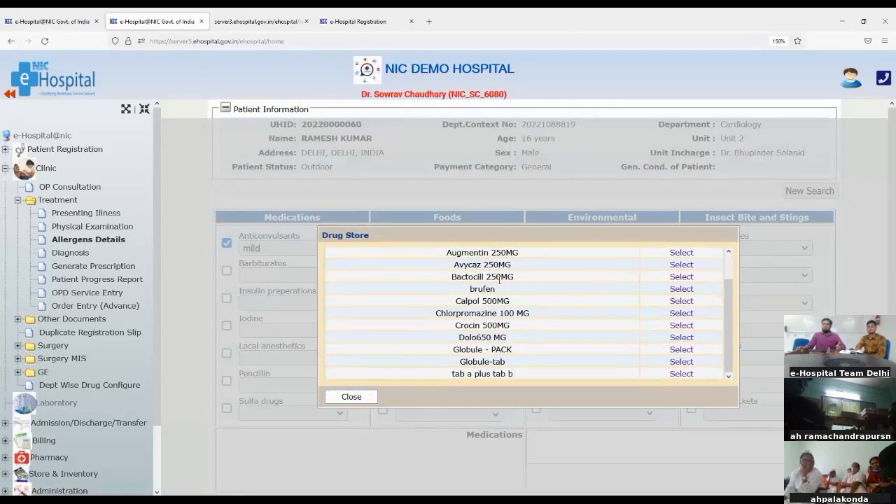
scroll(611, 303, down, 1)
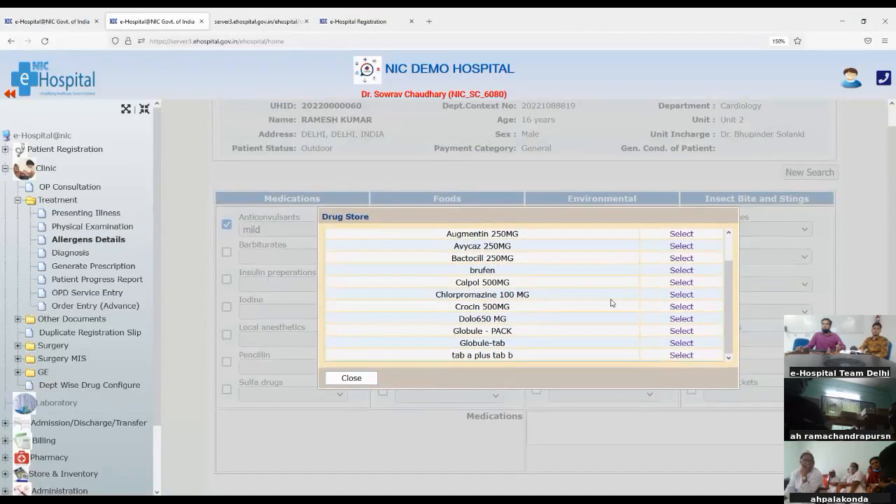
click(678, 235)
- Append ', dolo650' to the Medications allergies and save the allergen details
click(664, 438)
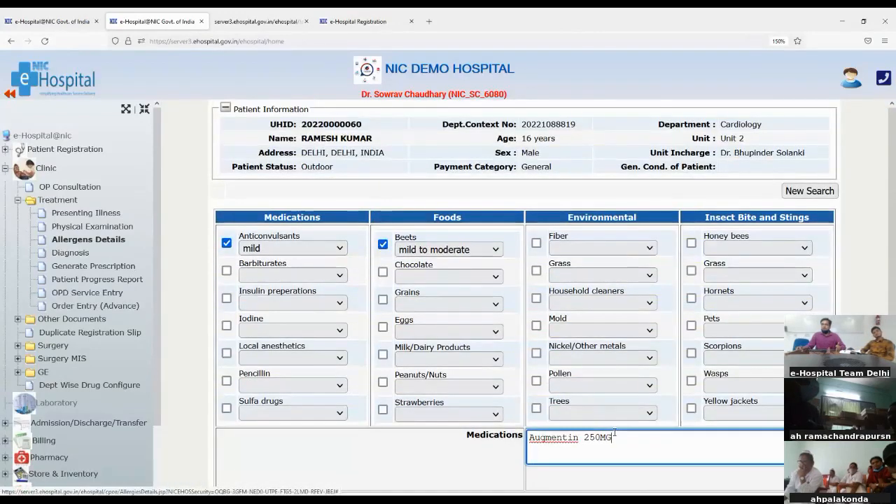
text(,)
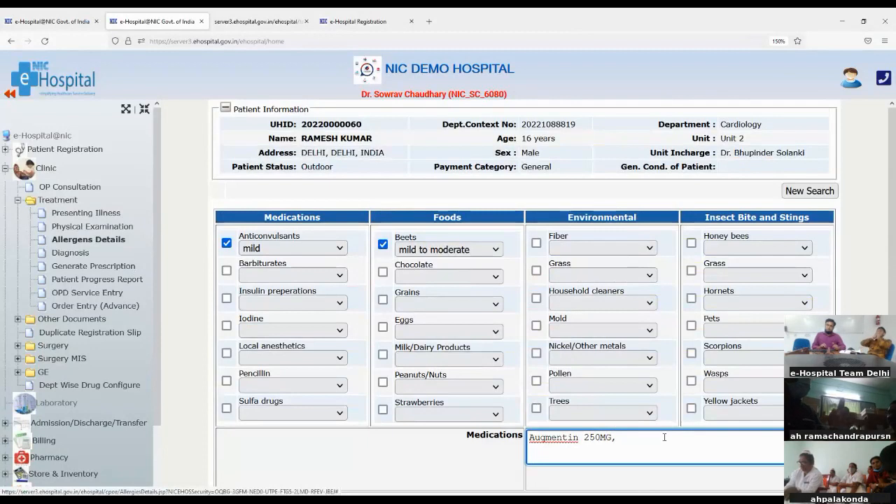
text( dol)
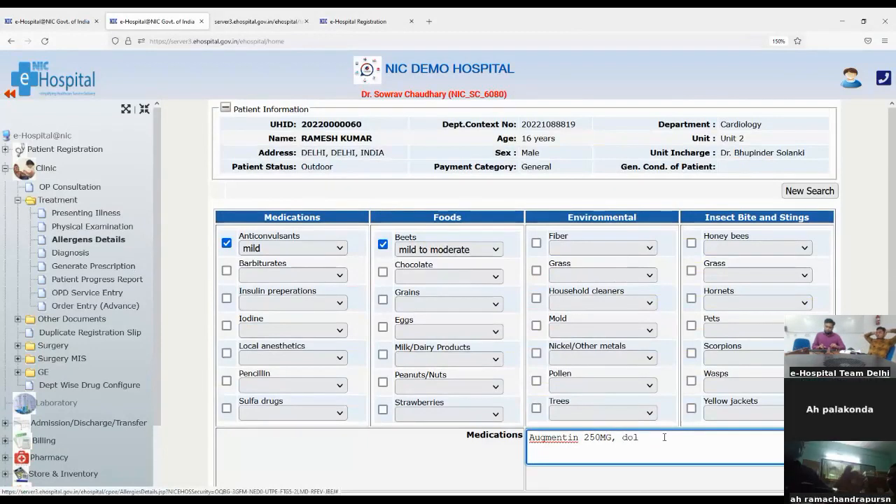
text(o650)
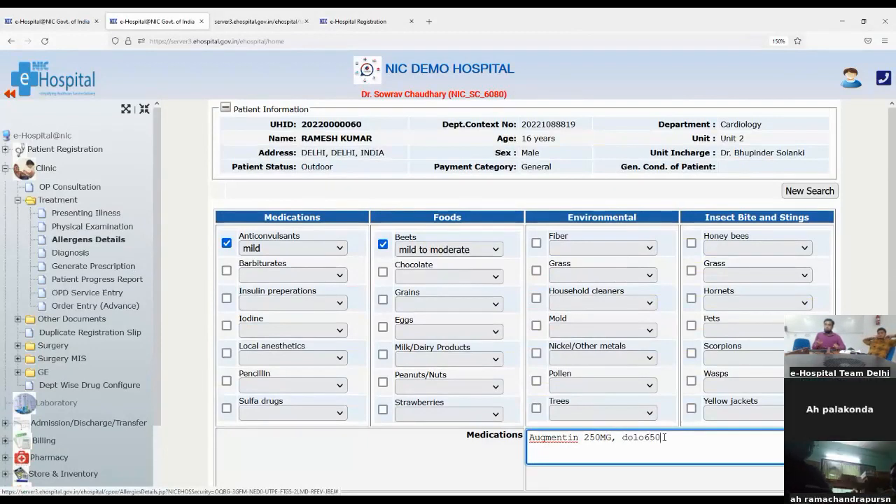
scroll(707, 415, down, 1)
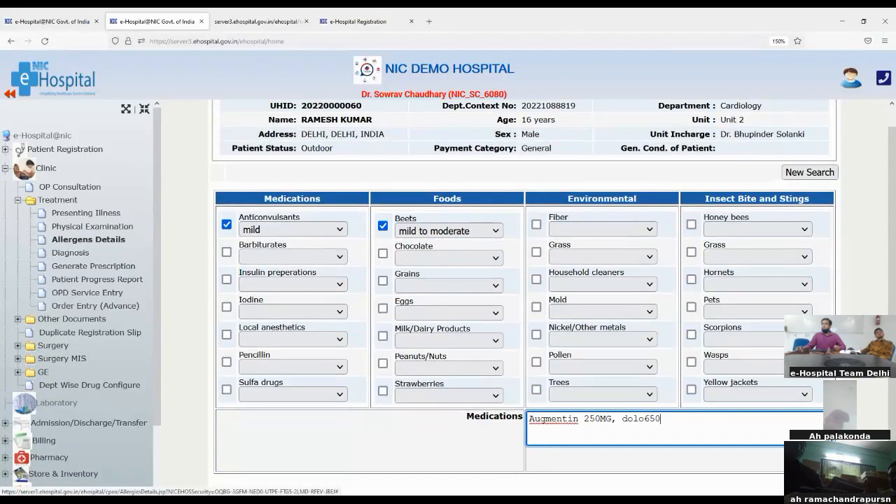
key(Return)
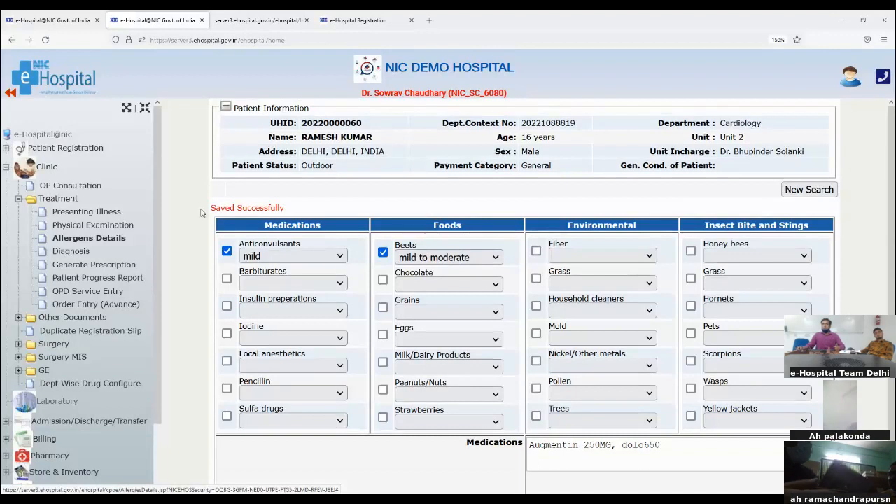
drag(211, 208, 327, 214)
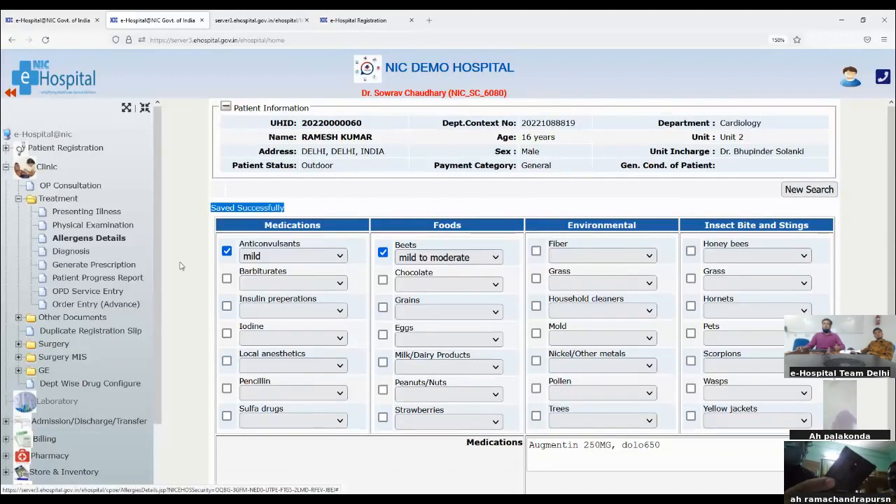
- Open the patient's Diagnosis page and select the Diagnosis/Condition field
click(60, 255)
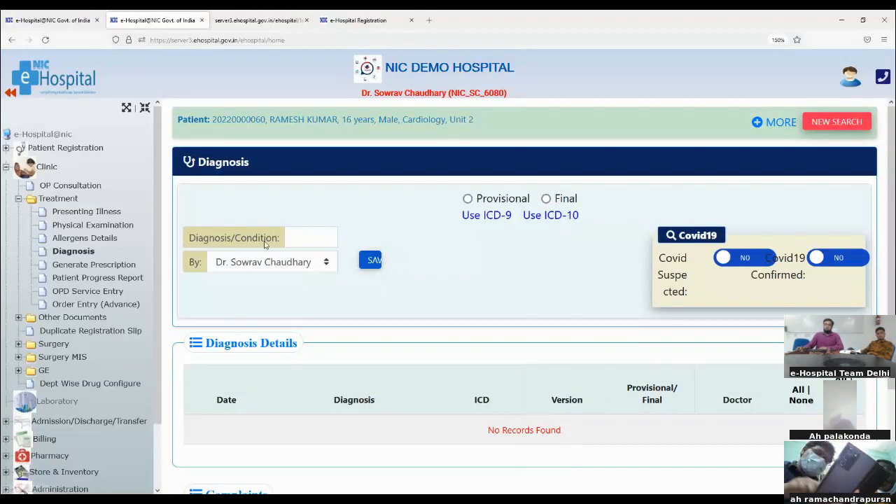
click(292, 236)
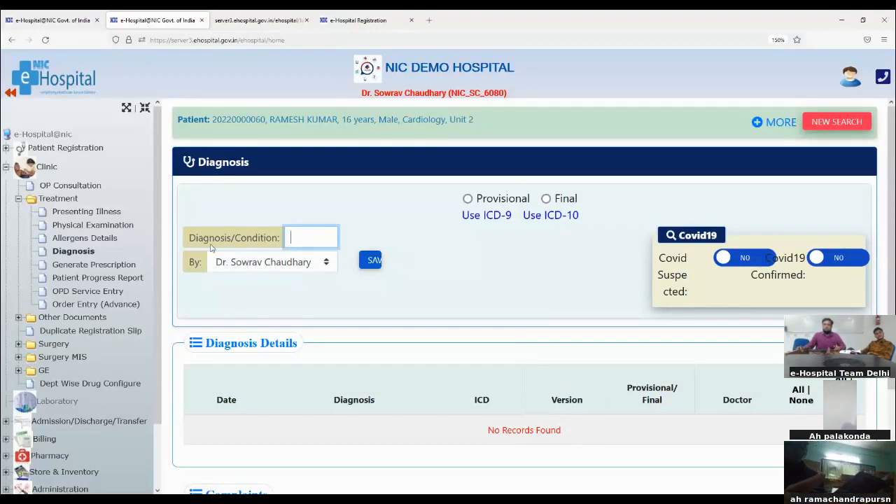
drag(194, 238, 275, 242)
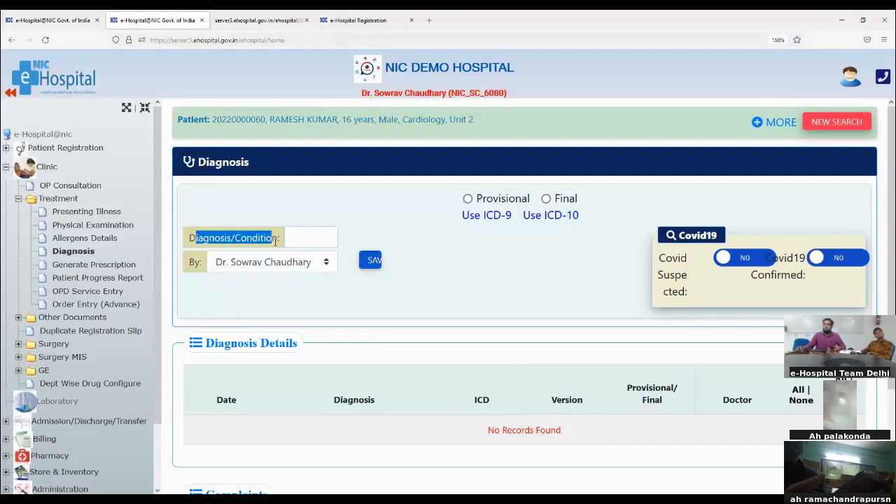
click(316, 236)
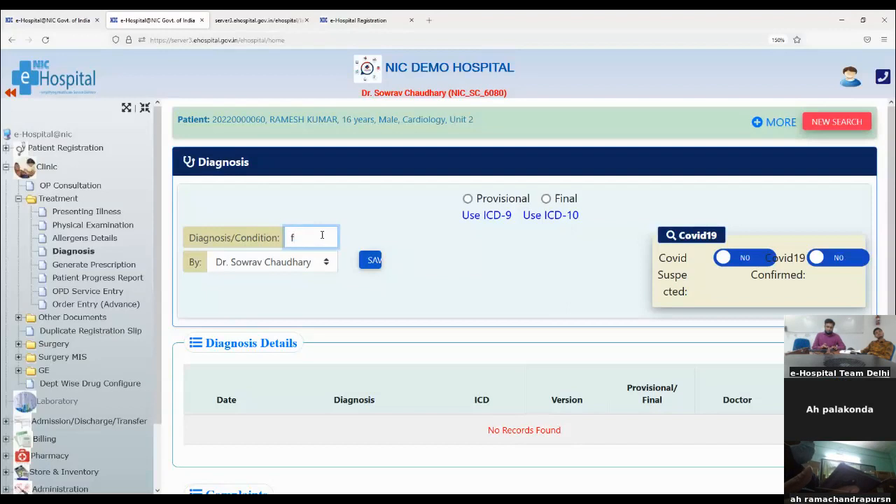
- Enter 'fever' and choose 'Fever after vaccination' from the suggestions as the condition
text(fveve)
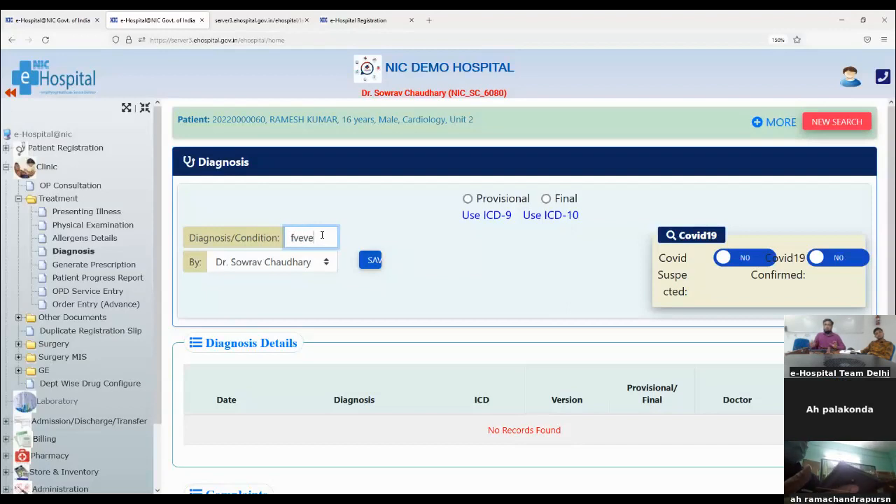
key(BackSpace)
key(BackSpace)
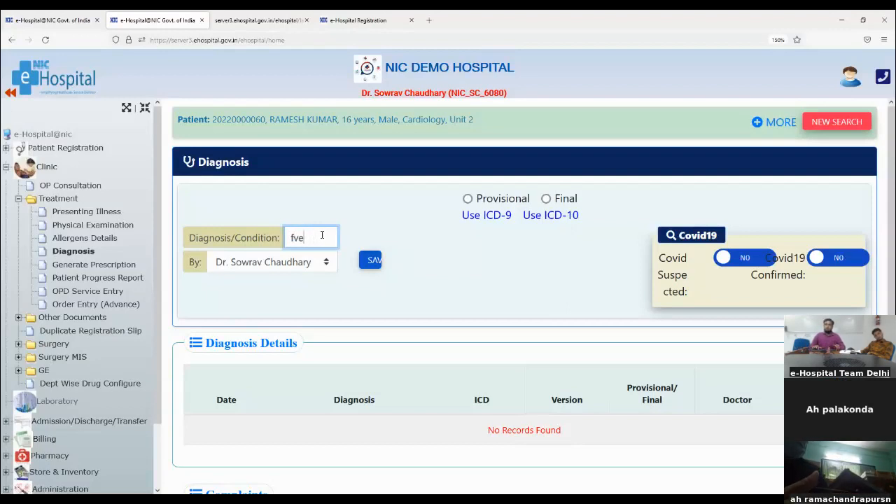
key(BackSpace)
text(fever)
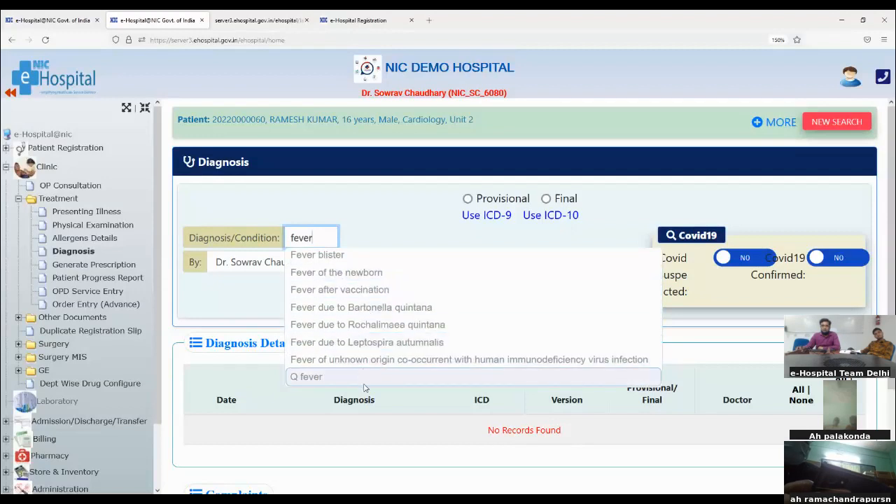
click(363, 290)
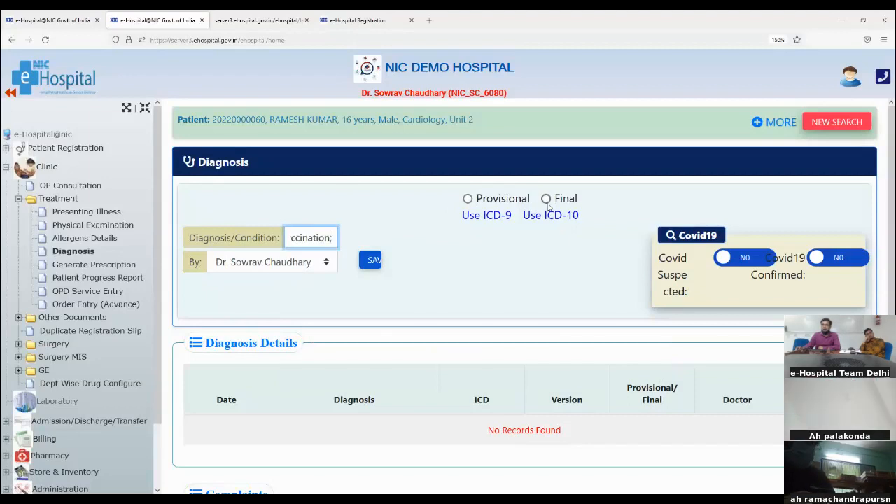
- Save Fever after vaccination as a Provisional diagnosis and bring up the ICD-10 code lookup
click(466, 200)
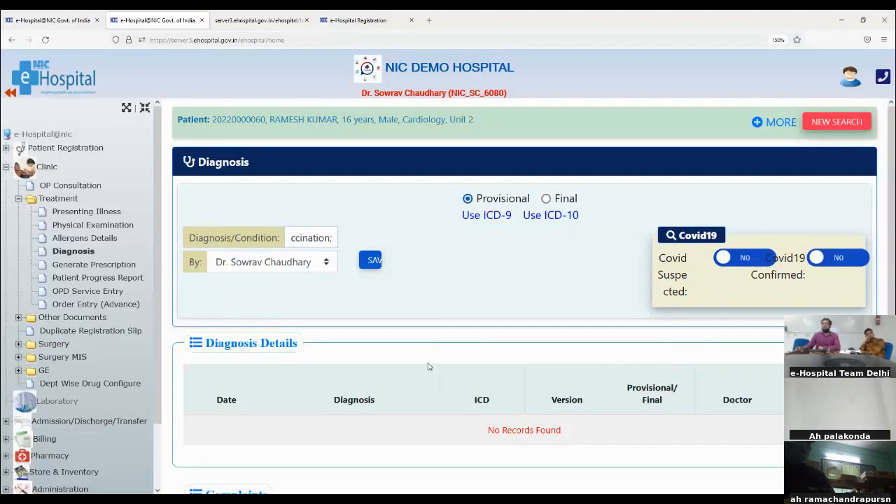
click(370, 264)
scroll(215, 341, down, 1)
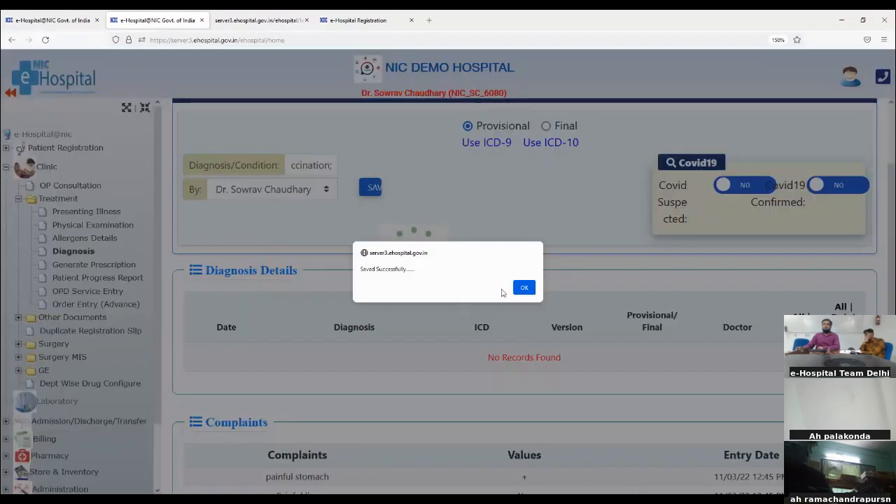
click(525, 287)
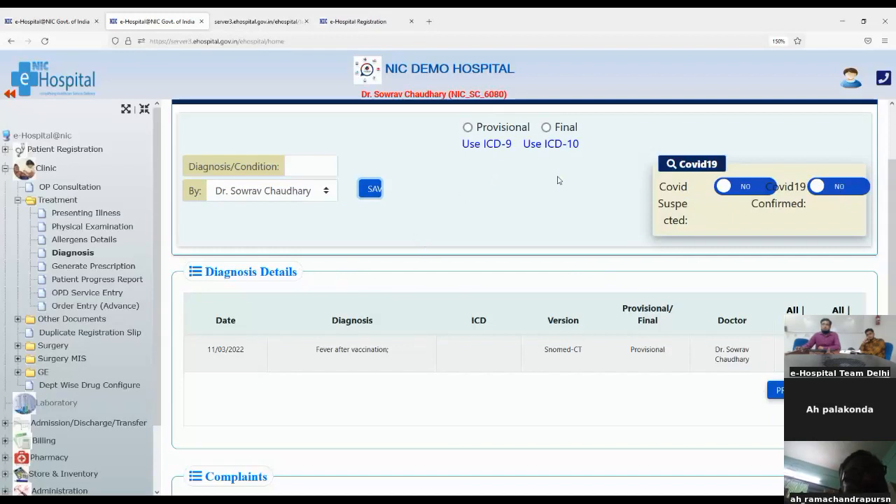
click(557, 144)
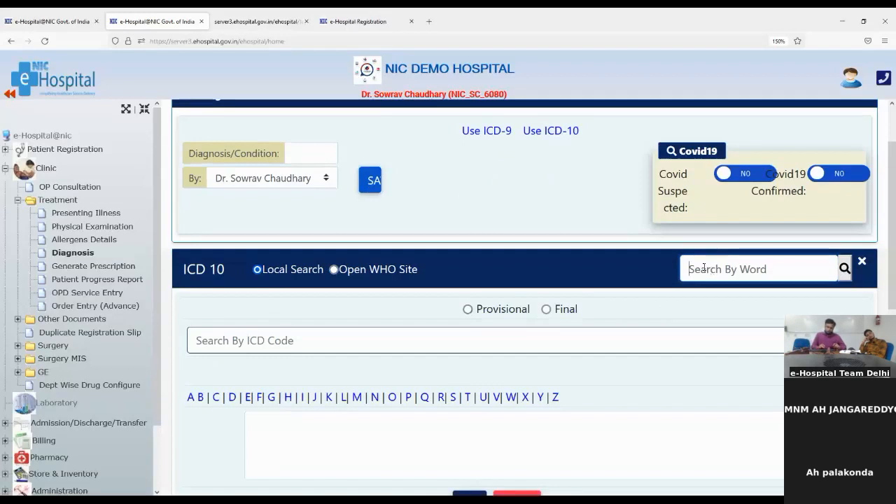
- Search the ICD-10 codes by the word 'fever' and browse the results
text(fever)
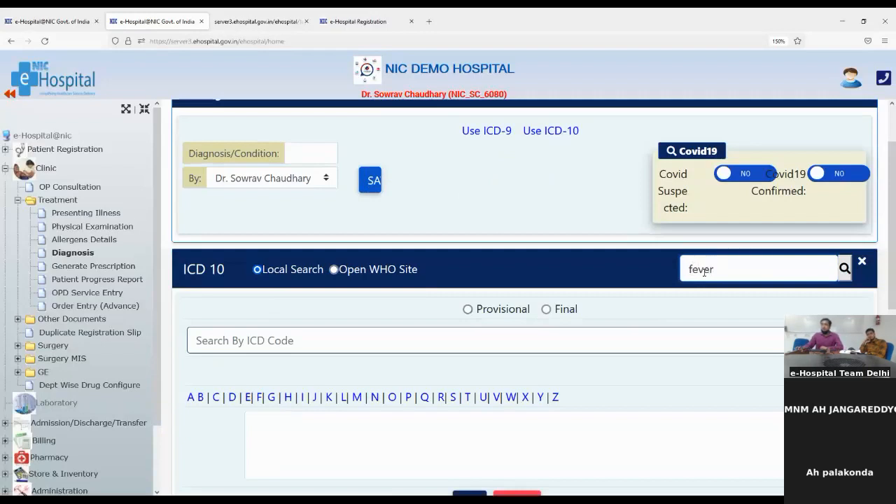
click(845, 267)
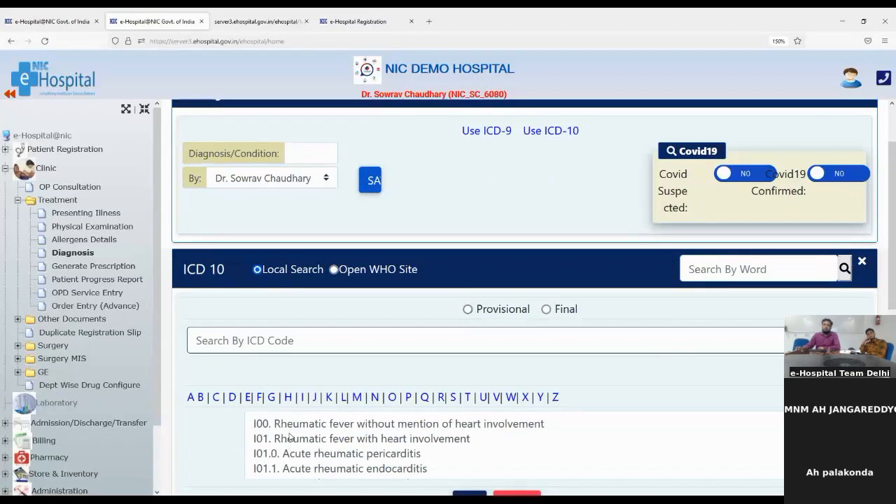
scroll(289, 437, down, 2)
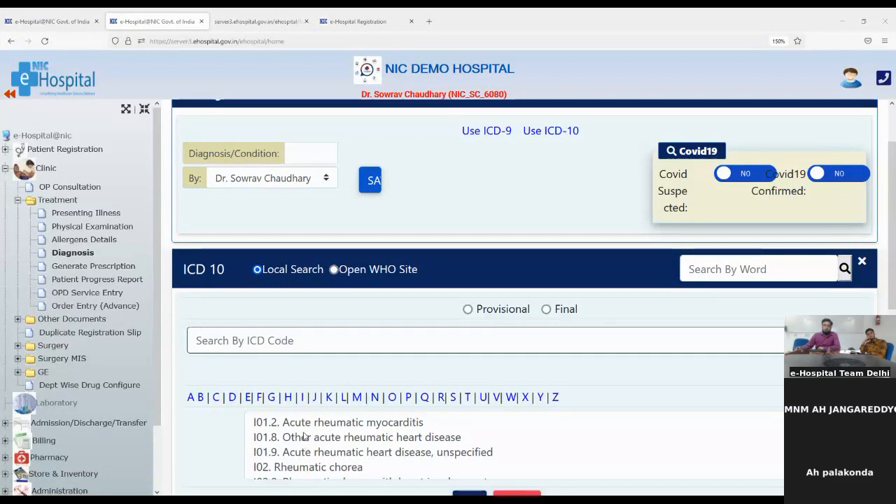
scroll(287, 449, down, 1)
scroll(253, 448, down, 2)
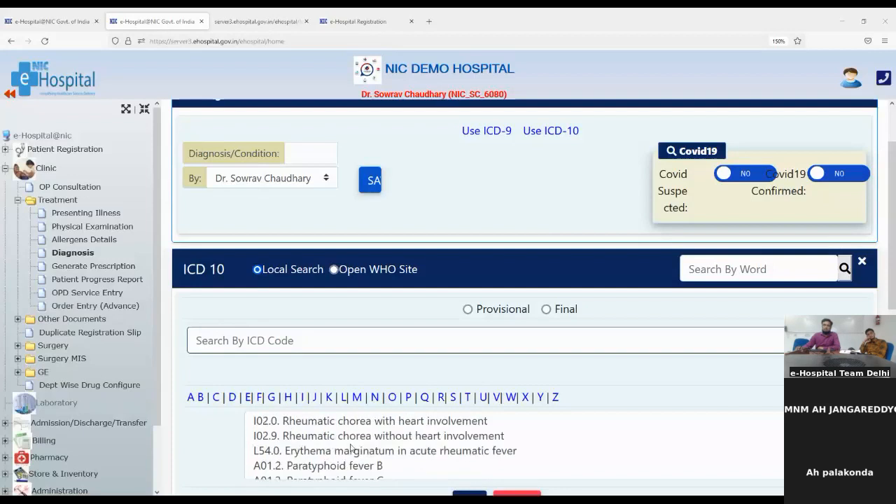
scroll(308, 463, down, 5)
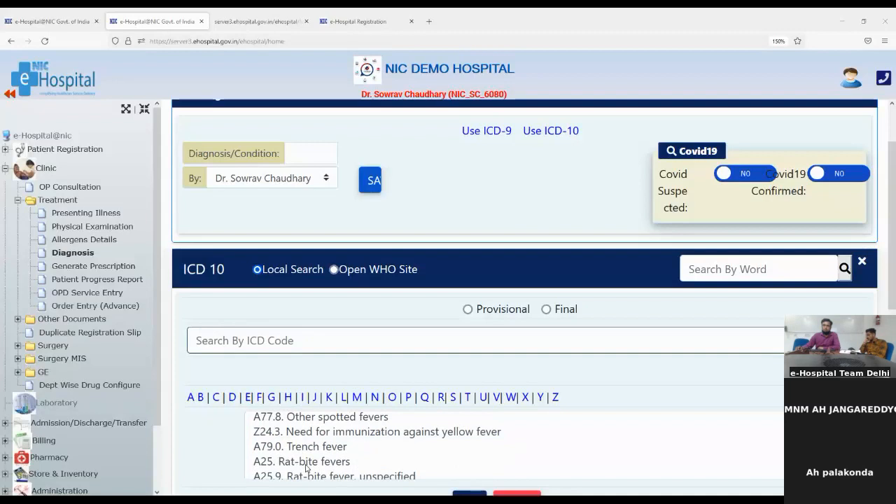
scroll(305, 467, up, 2)
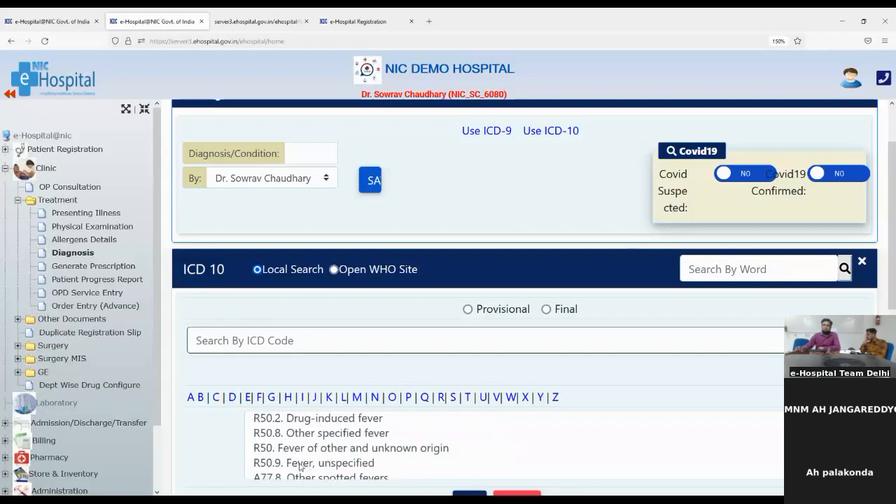
- Save R50.9 Fever, unspecified as a Provisional ICD-10 diagnosis
click(301, 463)
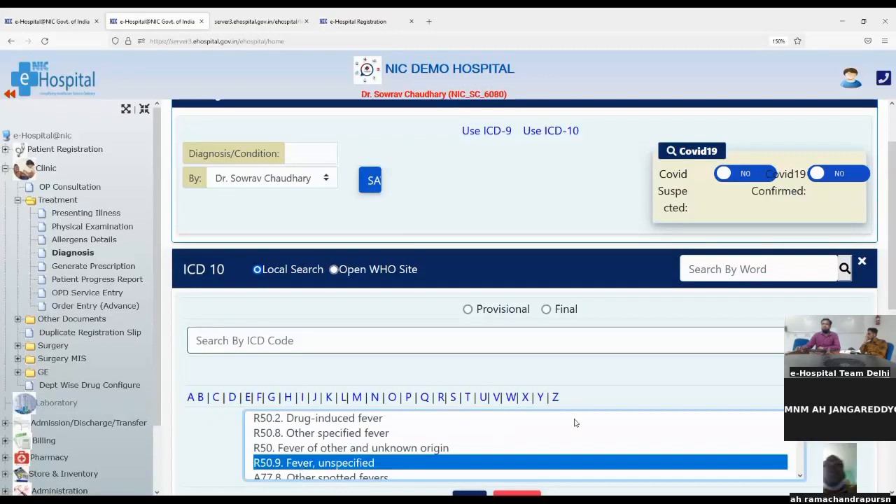
click(474, 311)
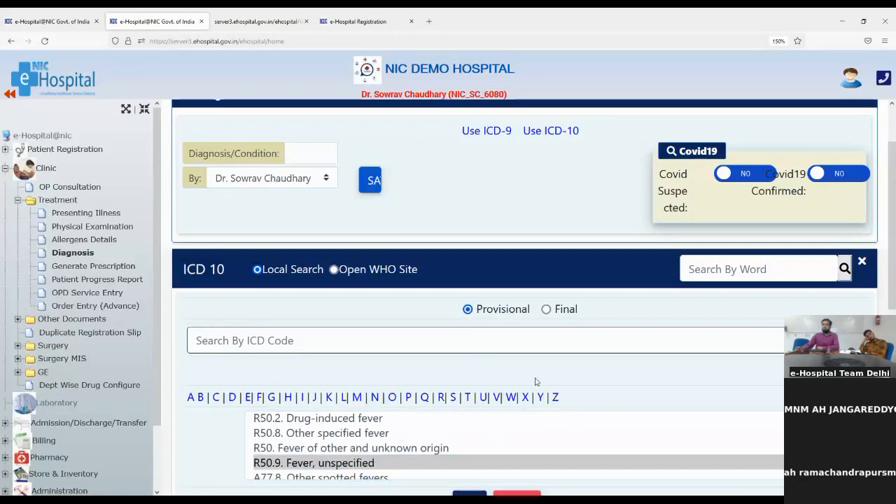
scroll(537, 381, down, 5)
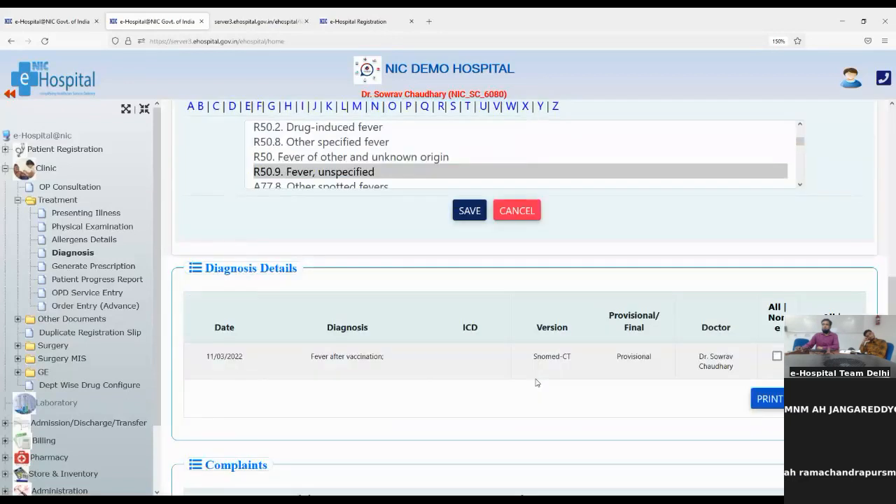
click(461, 210)
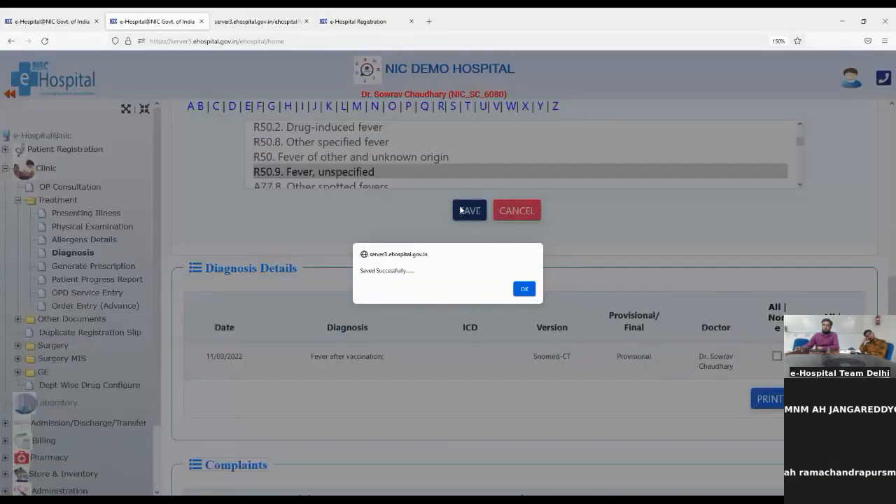
- Acknowledge the save and check Diagnosis Details lists Fever (R50.9) and Fever after vaccination
click(523, 290)
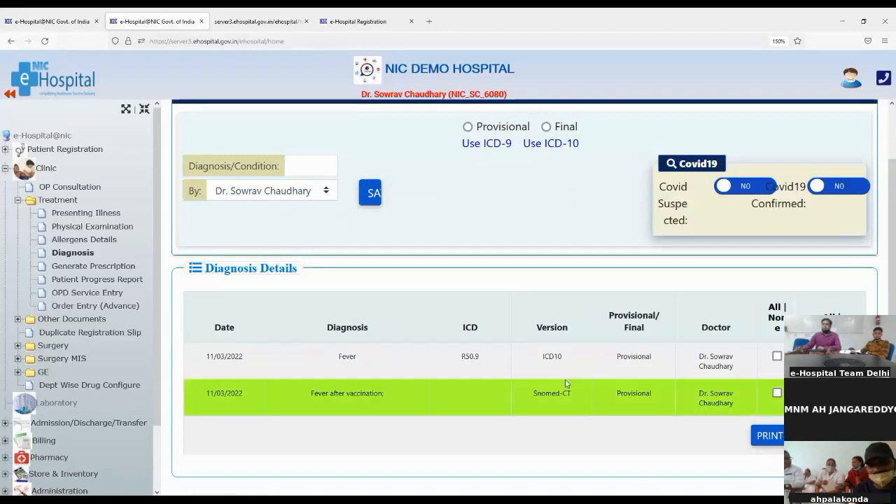
scroll(582, 362, down, 3)
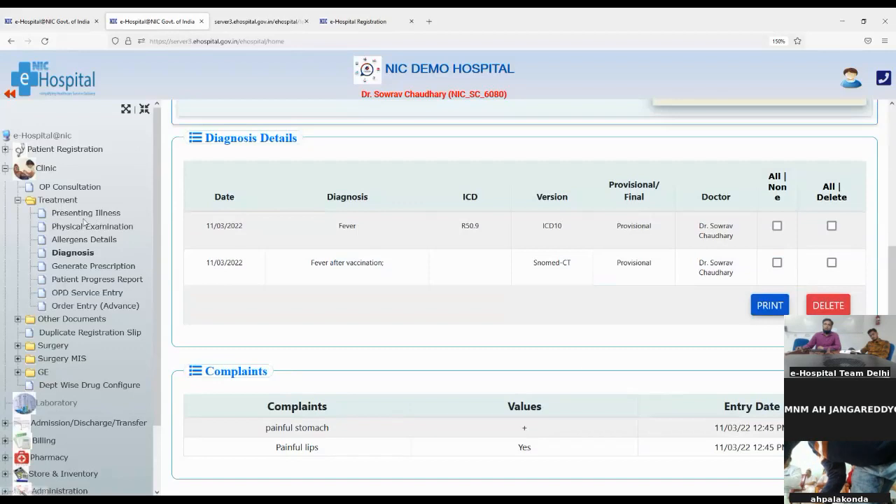
click(60, 270)
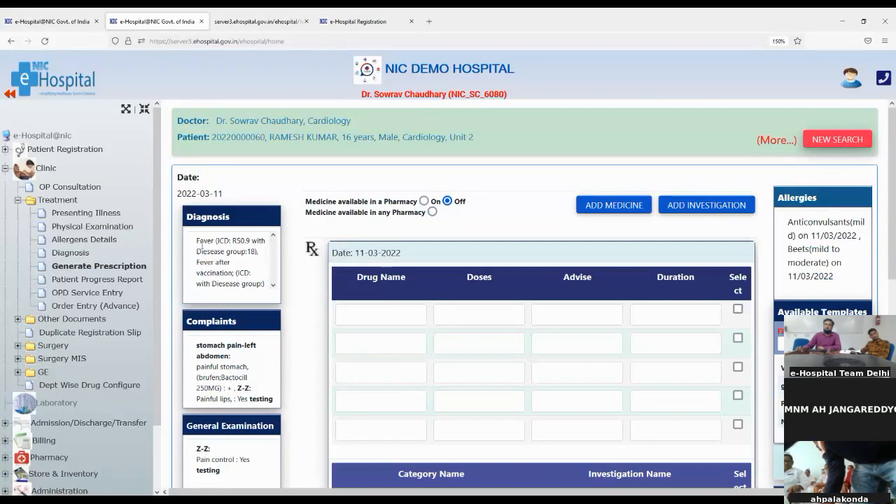
scroll(200, 245, down, 2)
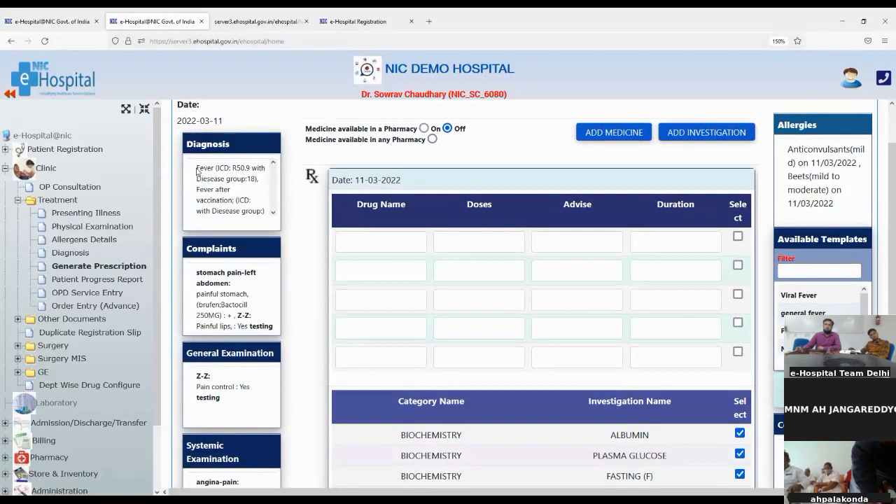
drag(199, 168, 262, 213)
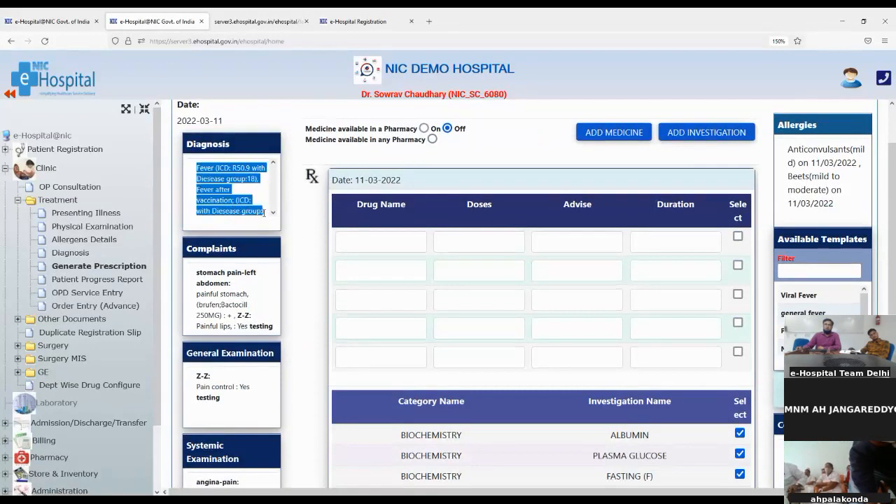
drag(208, 283, 239, 326)
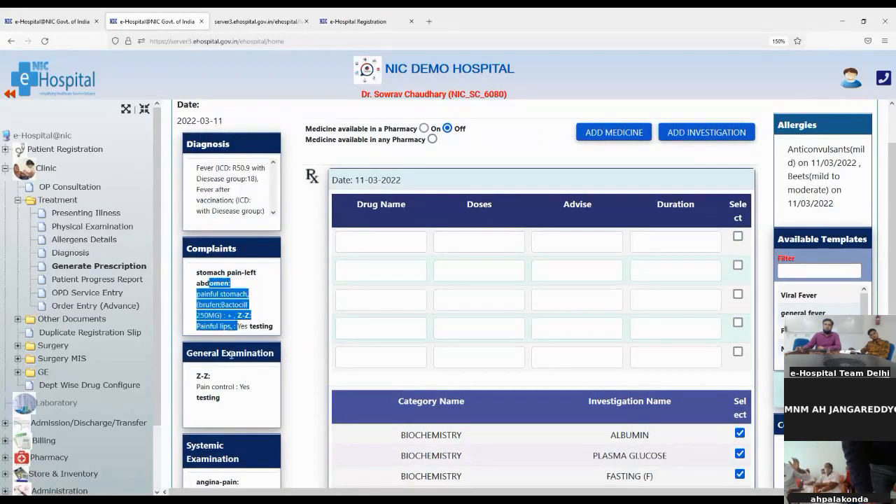
drag(196, 397, 271, 420)
scroll(245, 397, down, 2)
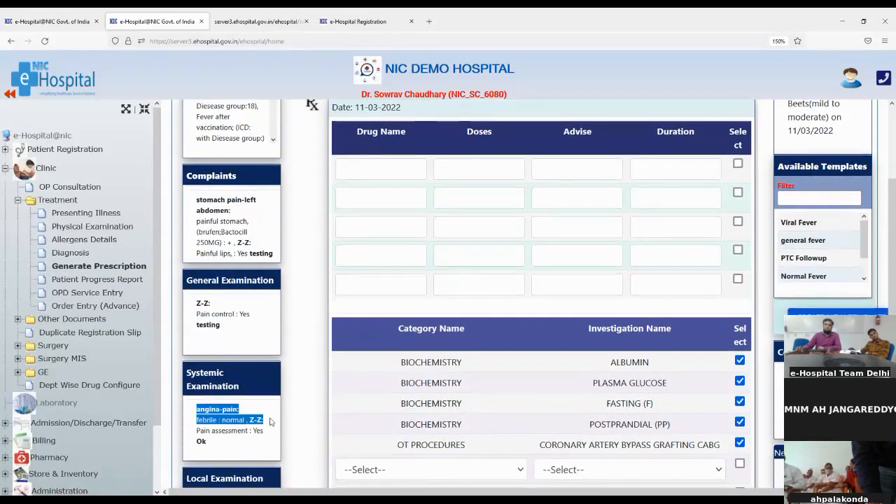
scroll(271, 421, down, 4)
drag(205, 352, 234, 381)
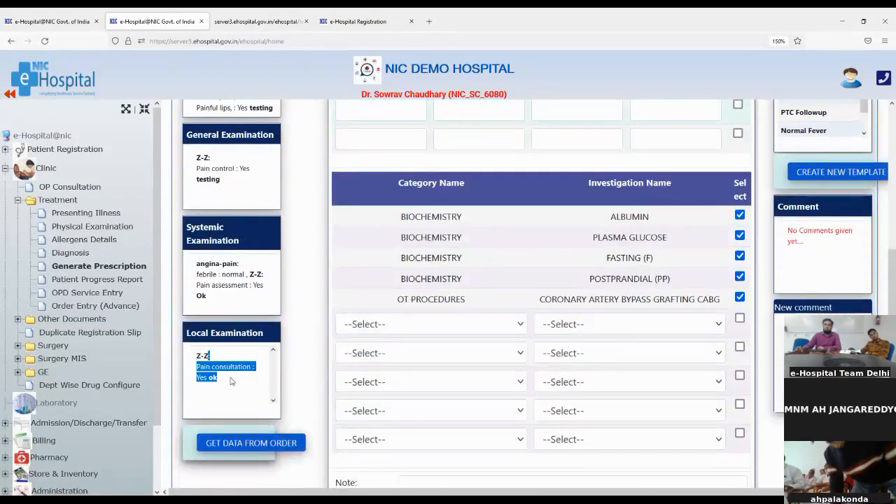
scroll(633, 350, up, 6)
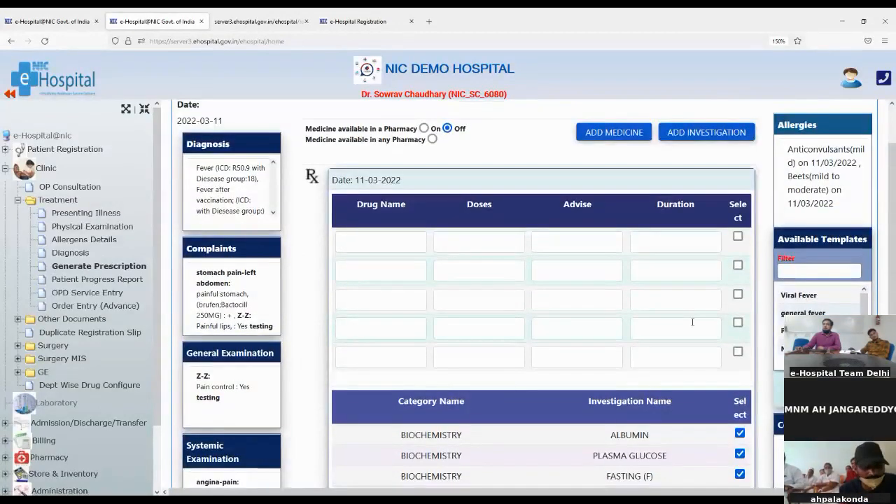
drag(793, 149, 831, 203)
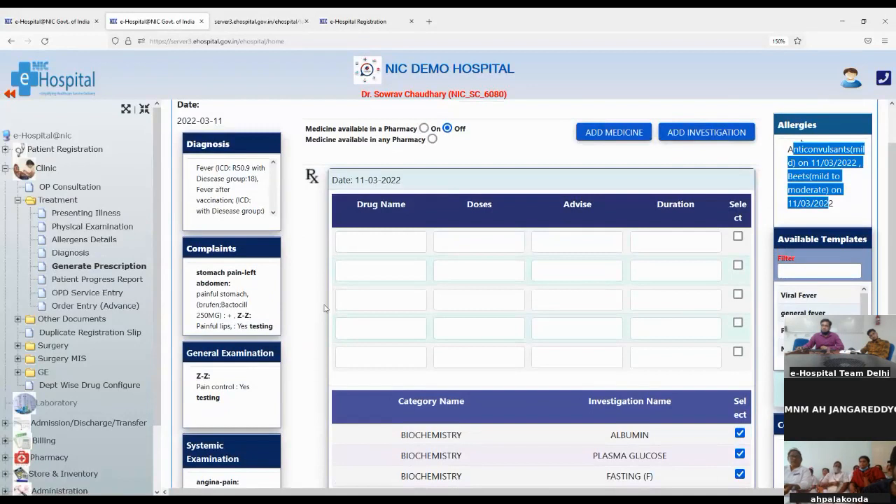
- Apply the Viral Fever template and review its Amoxil 250MG, Calpol 500MG and Liver Function Test entries
click(795, 297)
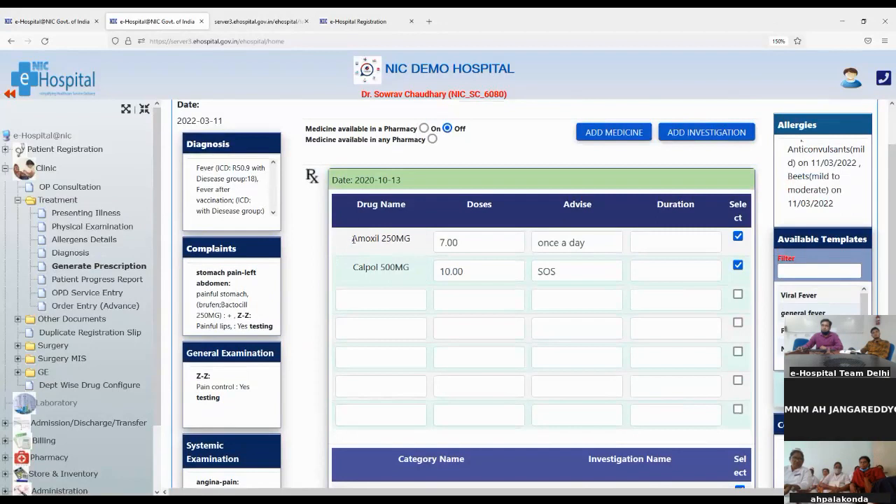
drag(352, 239, 442, 247)
drag(352, 270, 418, 280)
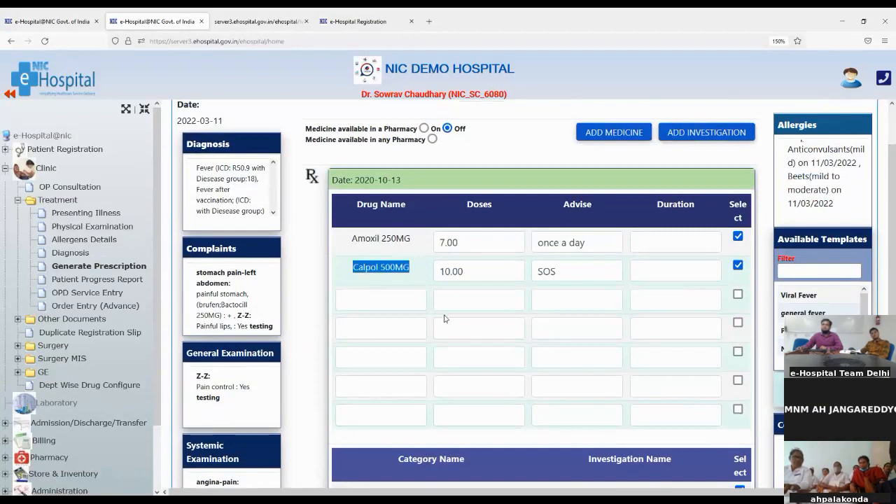
scroll(443, 318, down, 3)
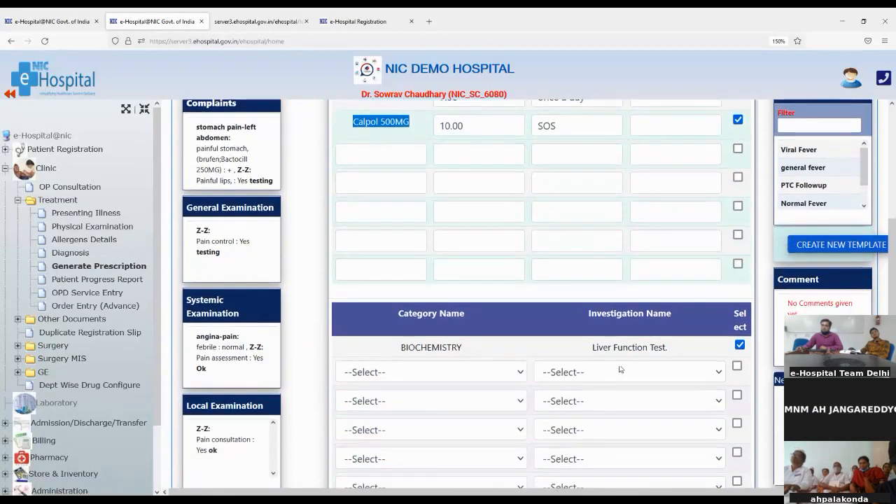
drag(592, 347, 666, 348)
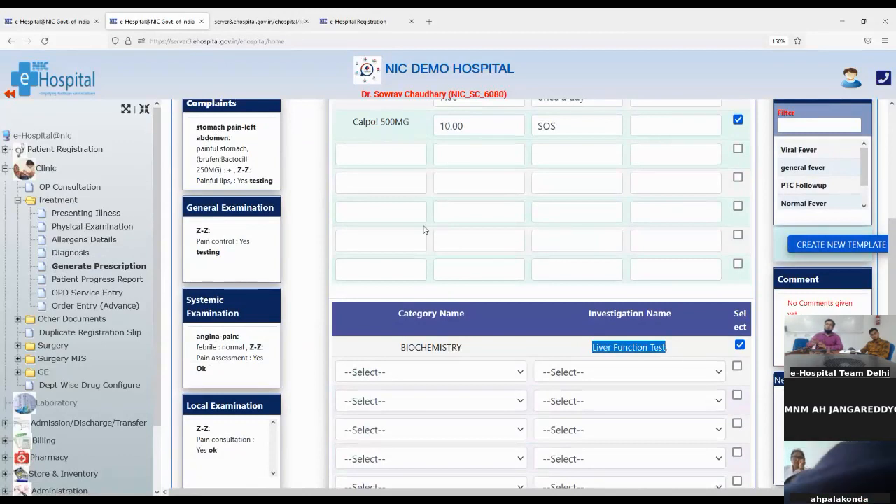
scroll(490, 248, up, 2)
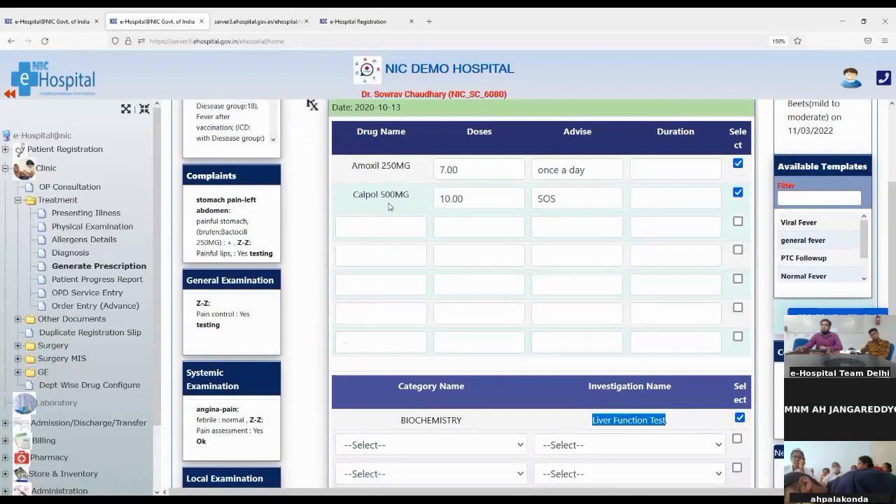
drag(355, 195, 392, 208)
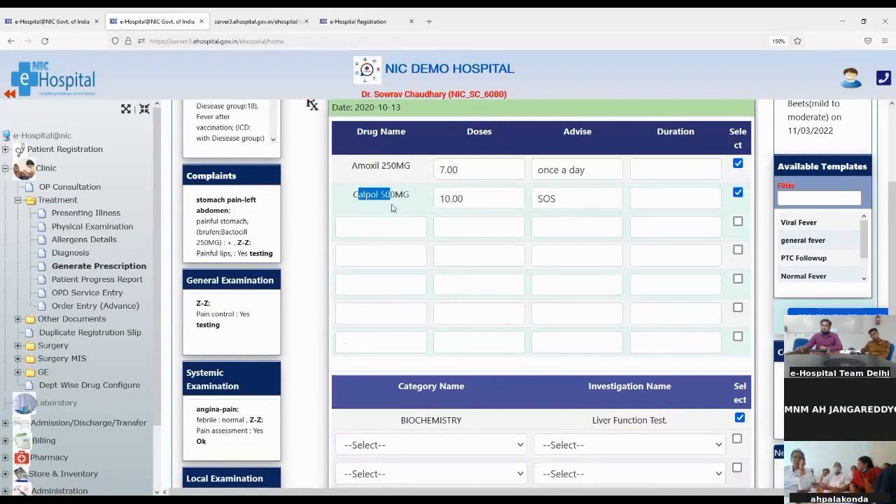
- Deselect Calpol 500MG and the Liver Function Test, keeping Amoxil 250MG selected
click(736, 196)
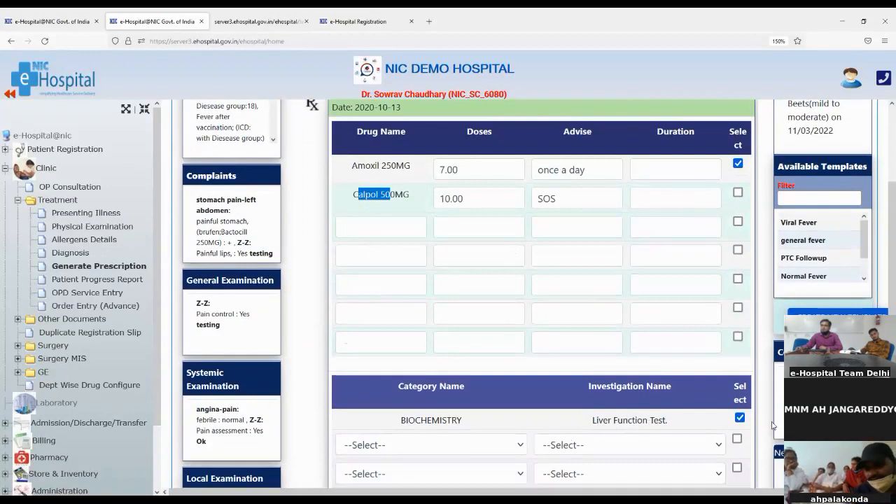
click(739, 418)
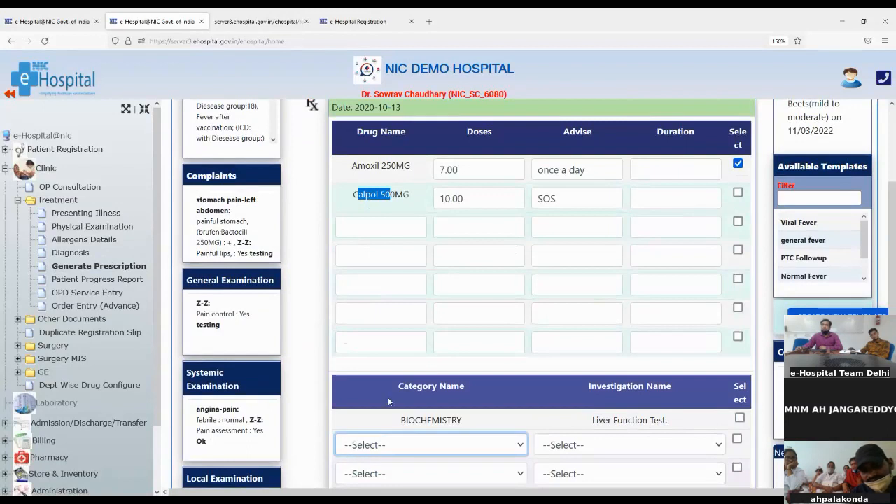
click(370, 228)
click(372, 228)
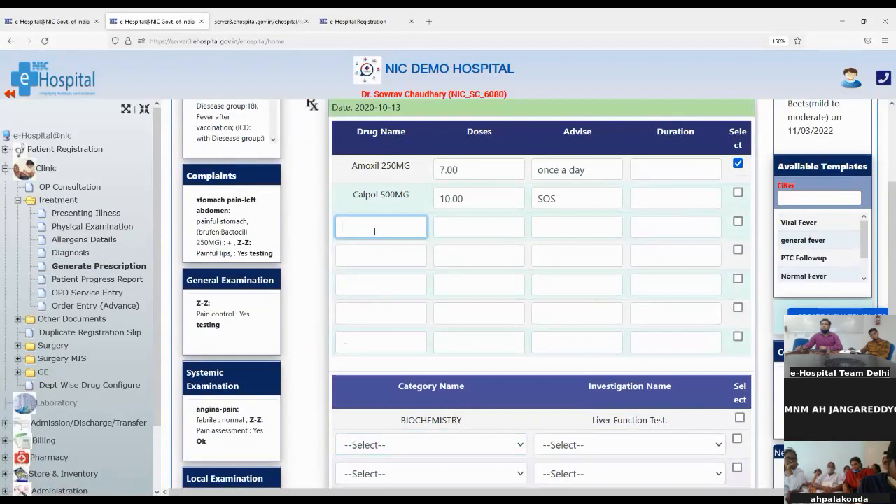
scroll(446, 262, up, 1)
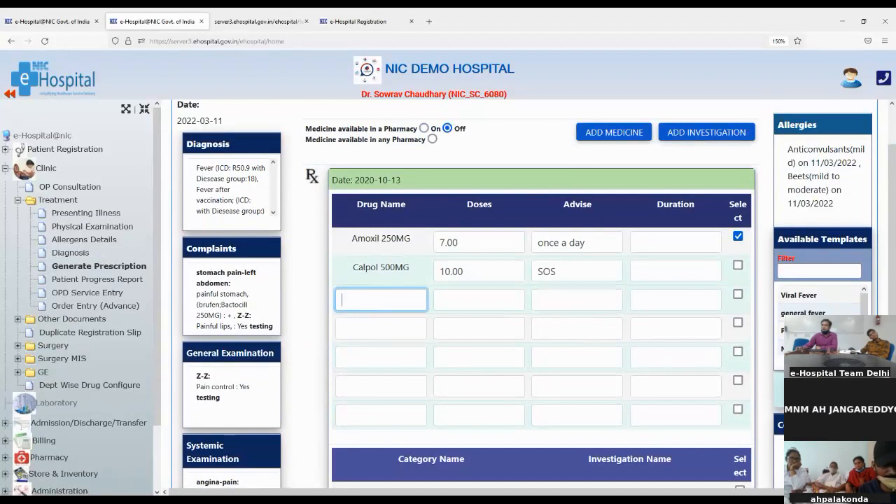
click(822, 240)
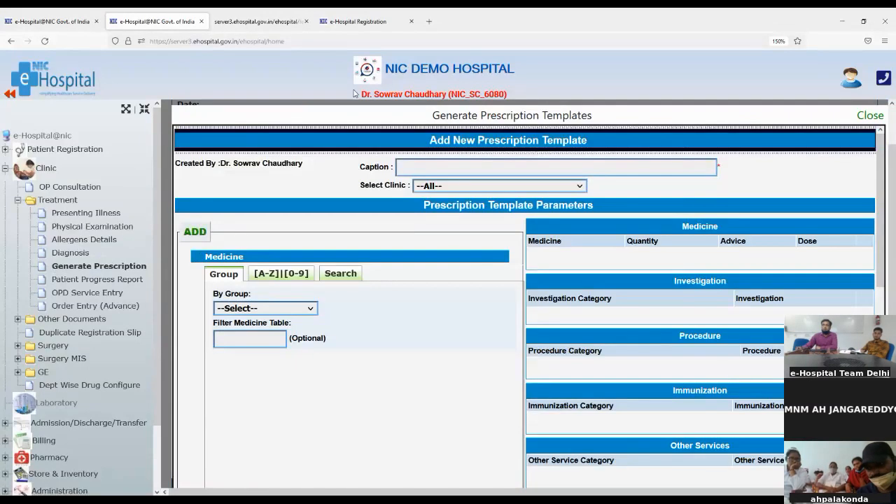
- Start a new prescription template for the Cardiology clinic and list the Antibiotic(Injection) medicines
click(402, 165)
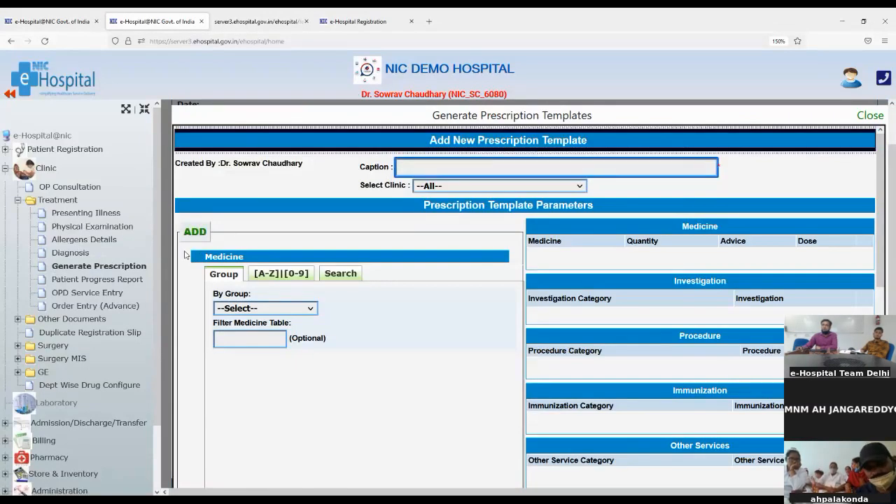
click(868, 115)
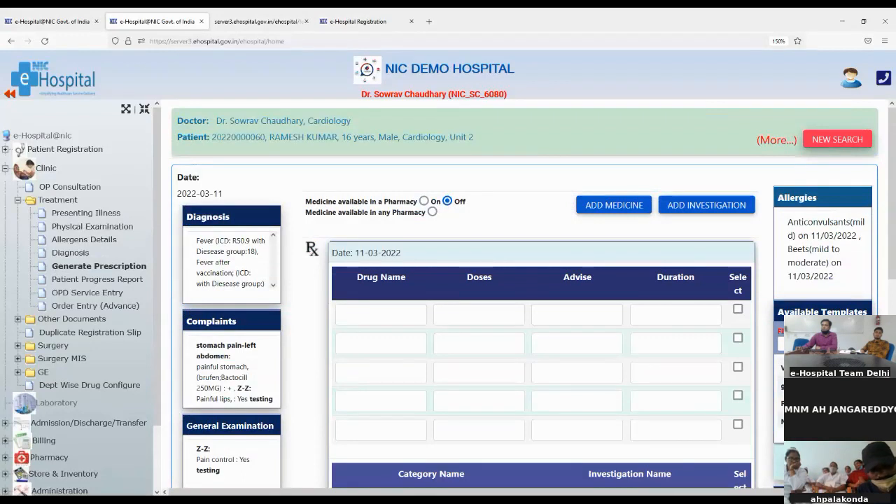
click(822, 454)
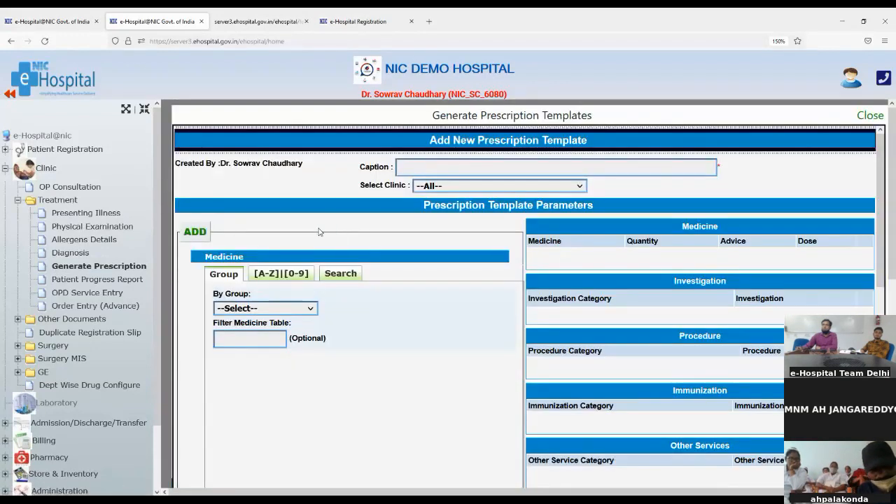
click(407, 170)
click(428, 193)
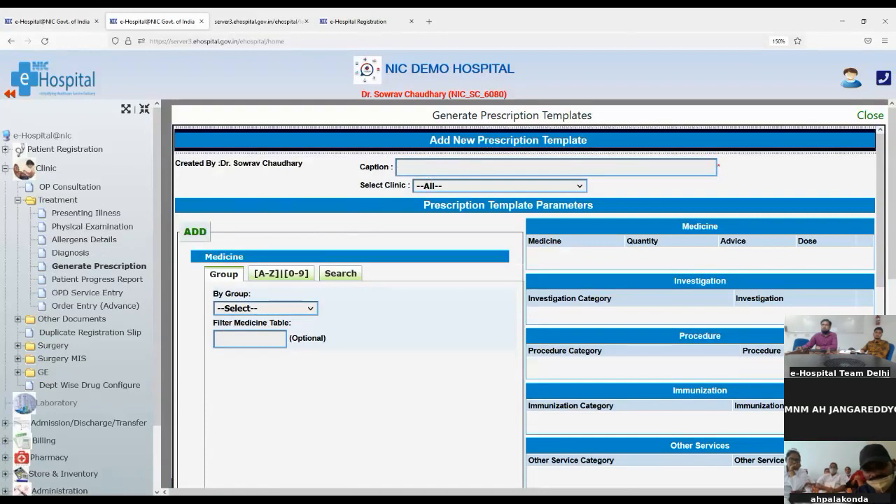
click(460, 237)
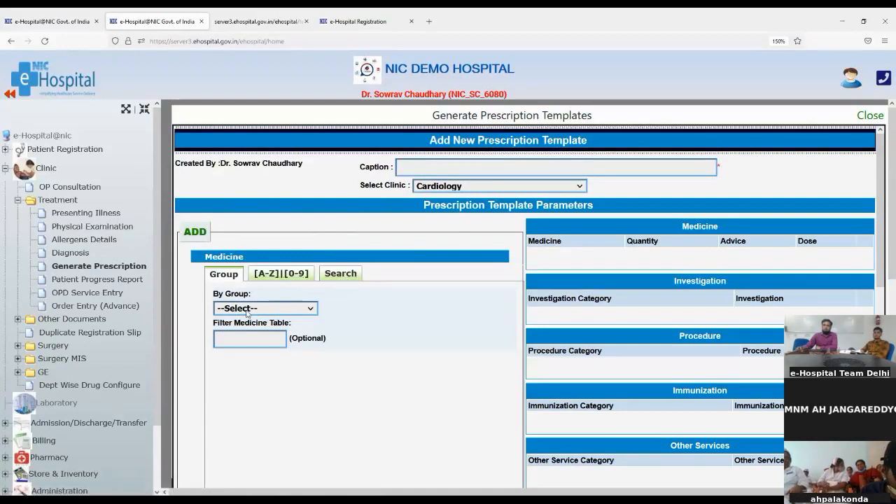
click(249, 360)
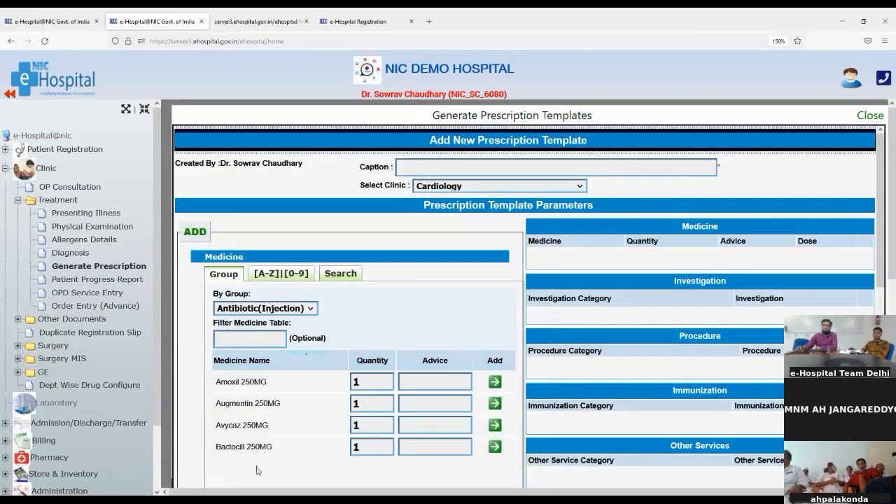
- Add Amoxil 250MG to the template with quantity 10 and advice BD
click(362, 383)
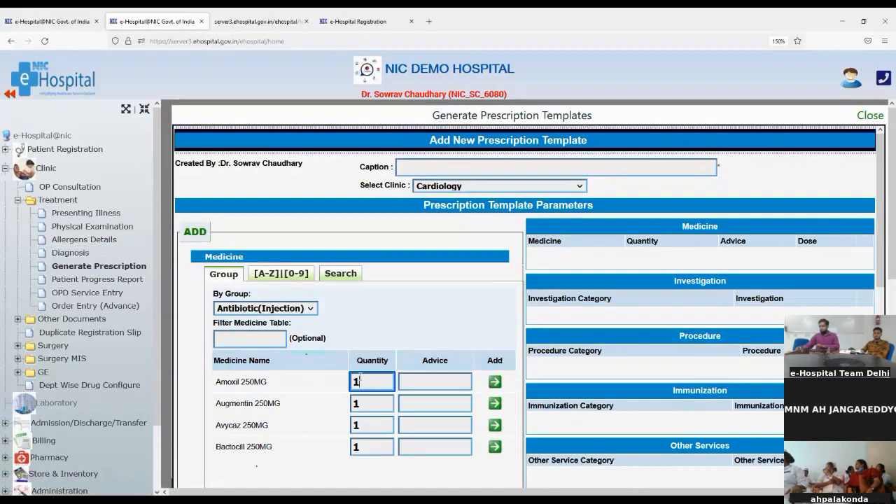
text(0)
click(443, 382)
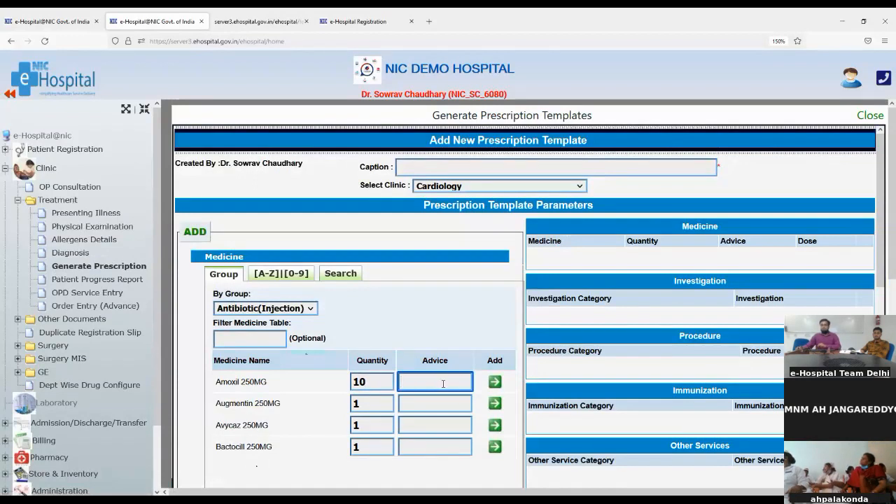
text(BD)
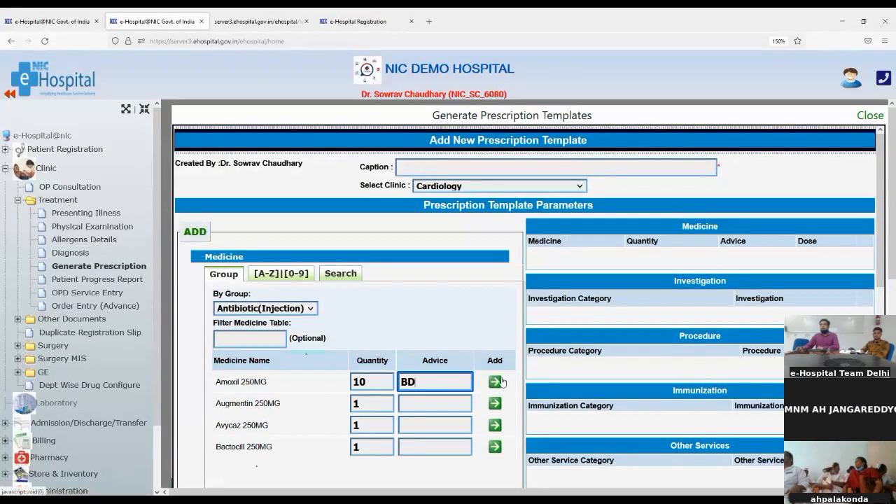
click(495, 382)
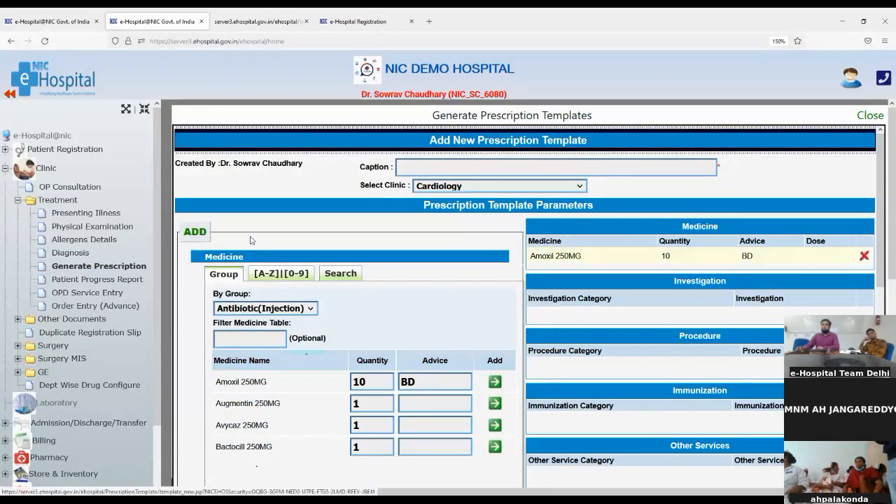
- Look through the A-Z and Search medicine tabs
click(270, 273)
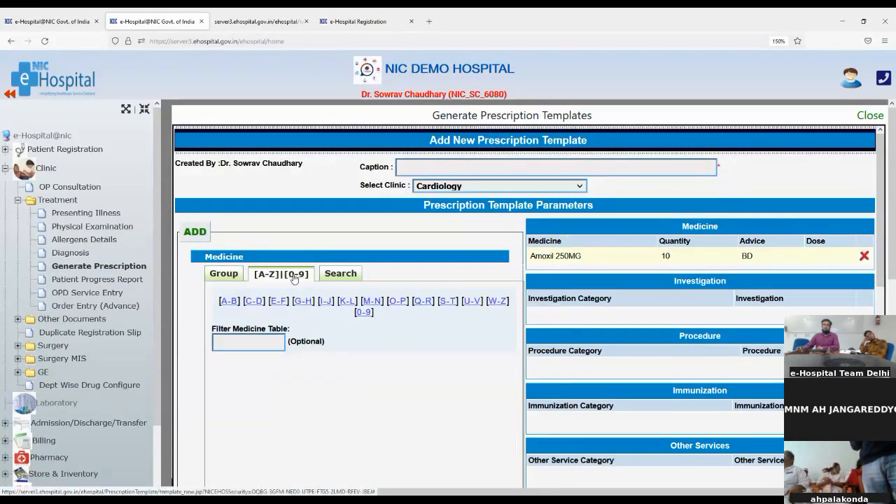
click(355, 276)
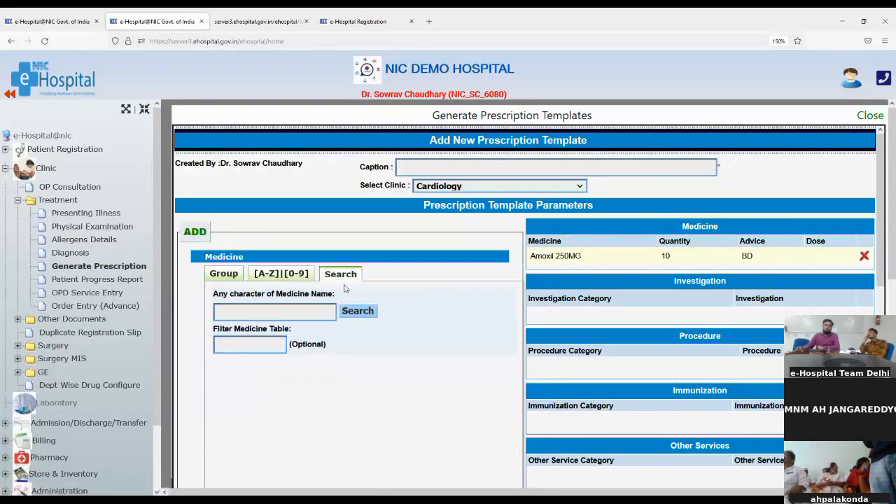
scroll(334, 382, down, 1)
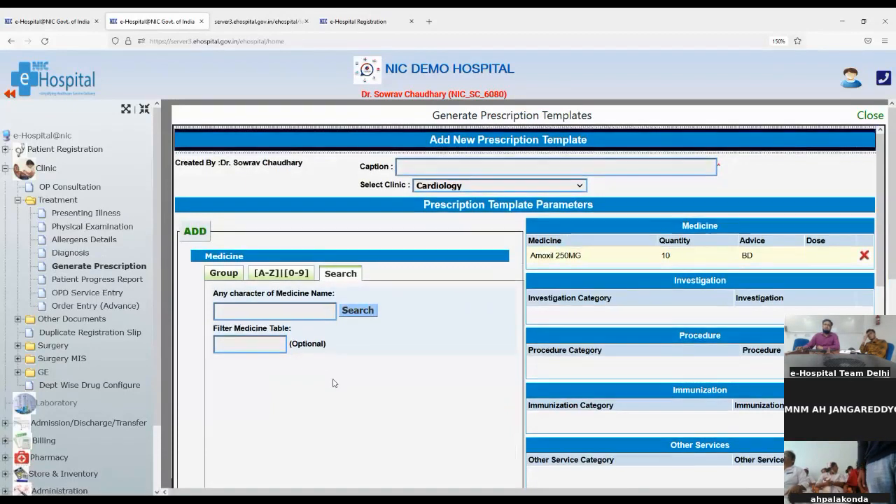
scroll(334, 383, down, 3)
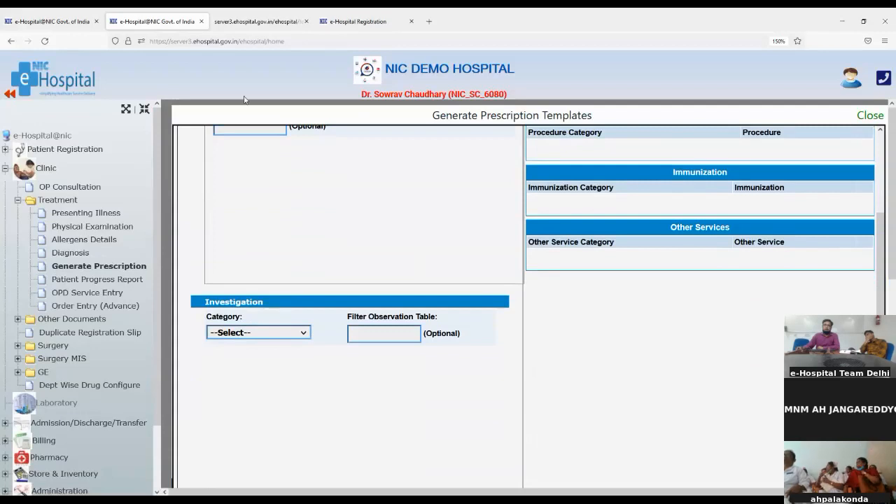
- Under BIOCHEMISTRY, tick the A/G RATIO, Liver Function Test and SERUM UREA investigations
click(240, 117)
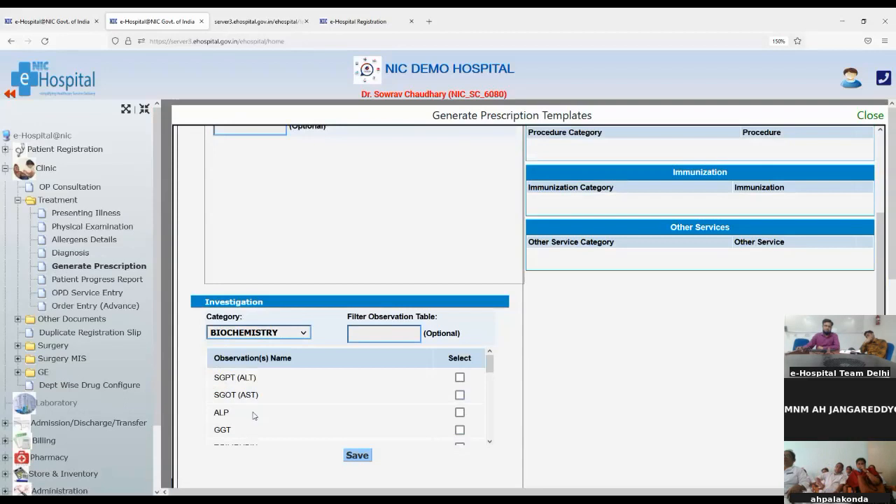
scroll(253, 415, down, 3)
scroll(251, 397, up, 3)
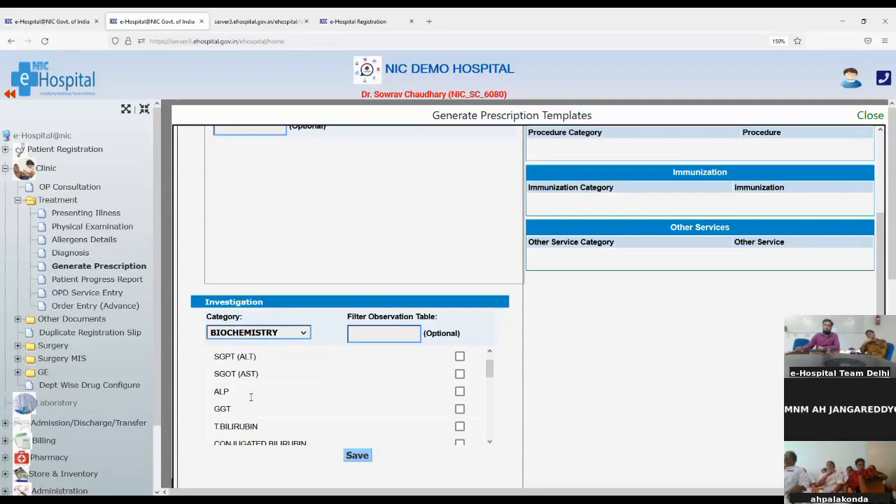
scroll(250, 397, down, 6)
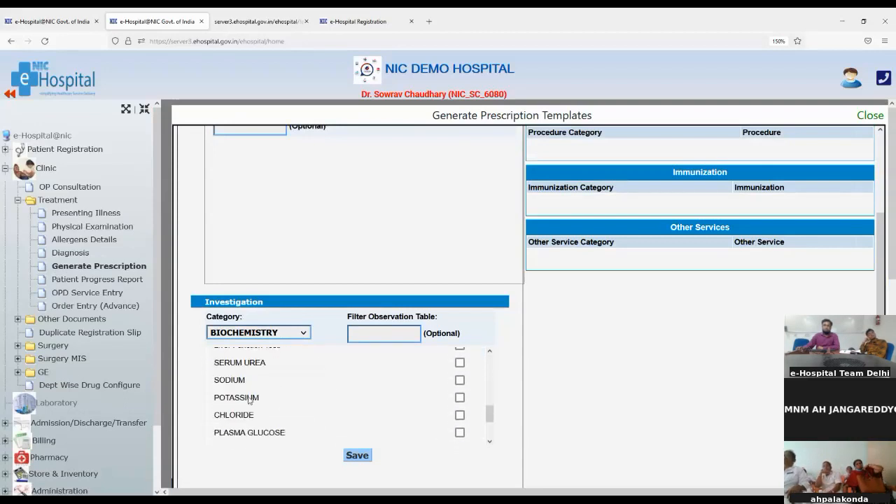
scroll(251, 397, down, 1)
scroll(252, 396, up, 3)
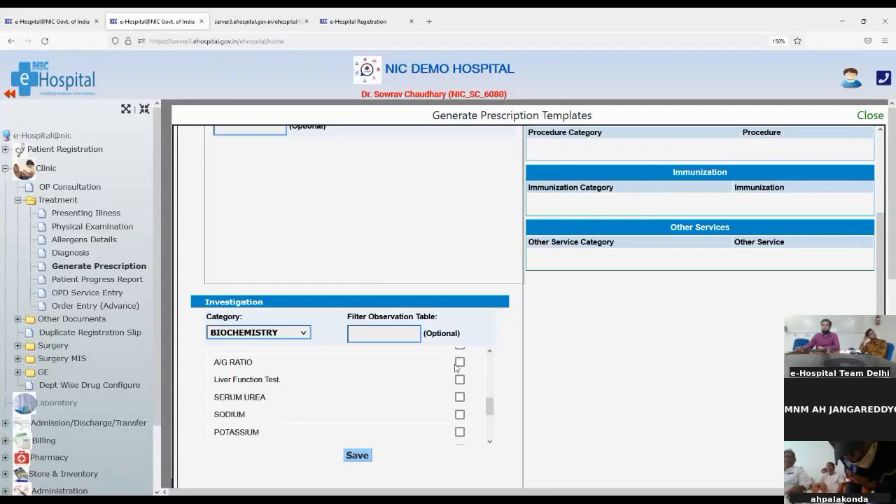
click(460, 362)
click(460, 379)
click(459, 397)
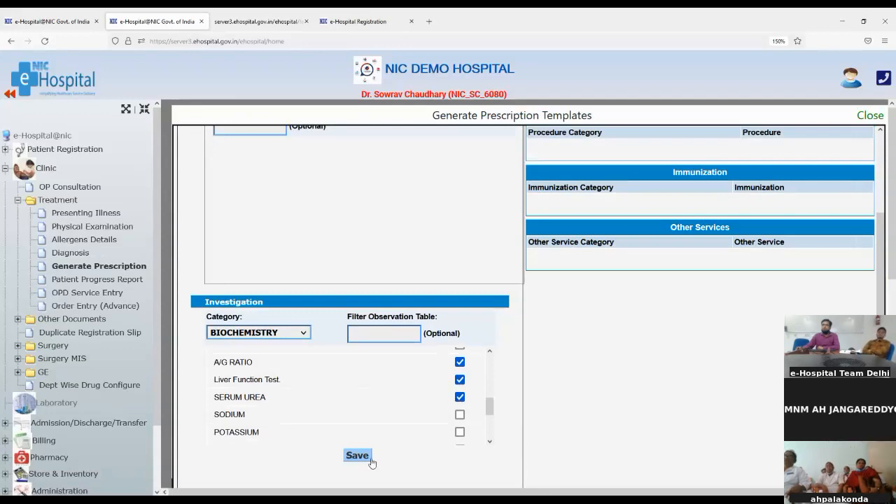
scroll(646, 344, up, 5)
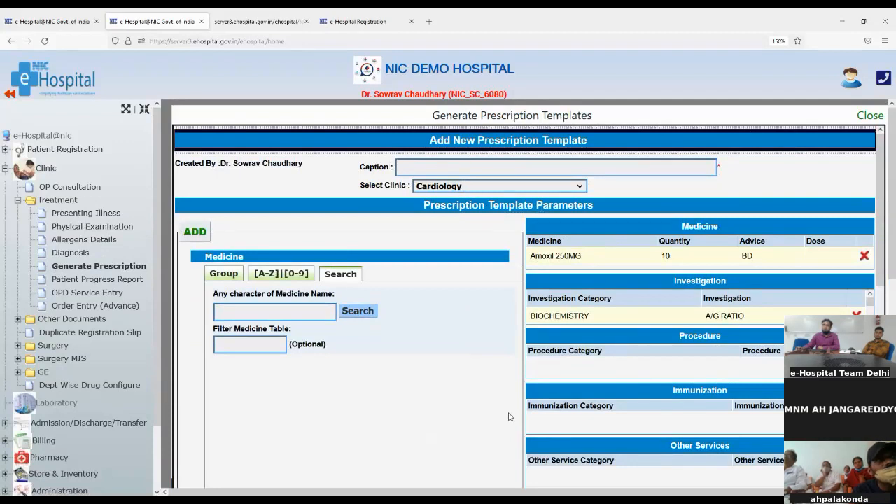
scroll(501, 410, down, 10)
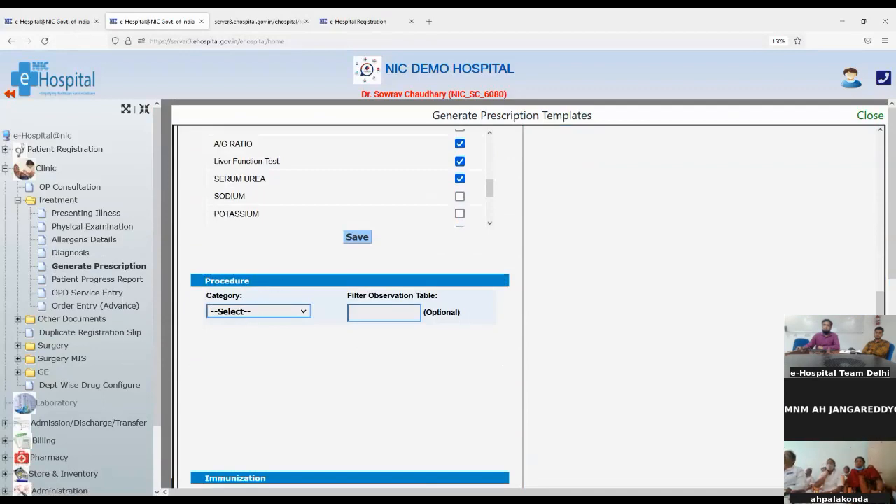
- Choose OT PROCEDURES as the procedure category and review the Immunization and Other Services sections
click(239, 350)
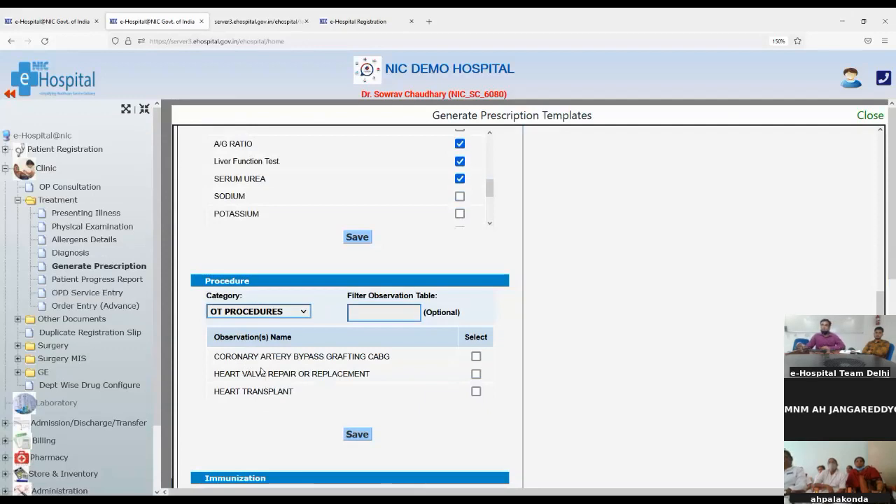
scroll(262, 371, down, 3)
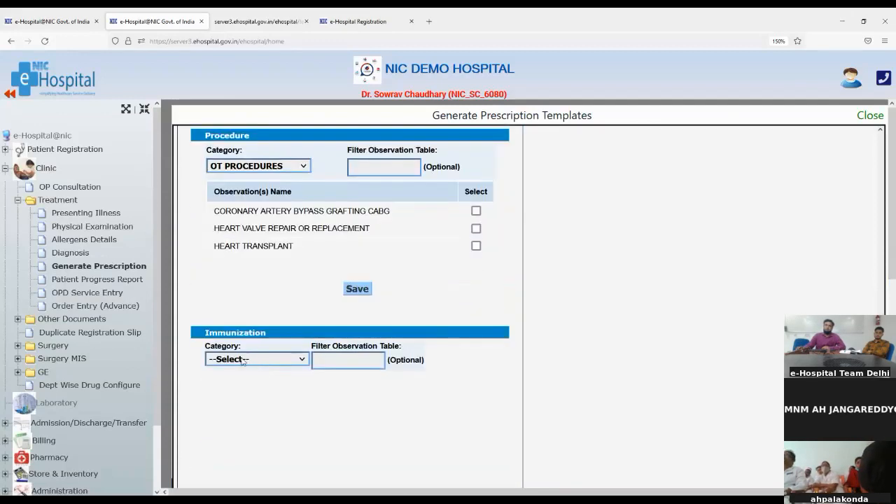
scroll(244, 359, down, 2)
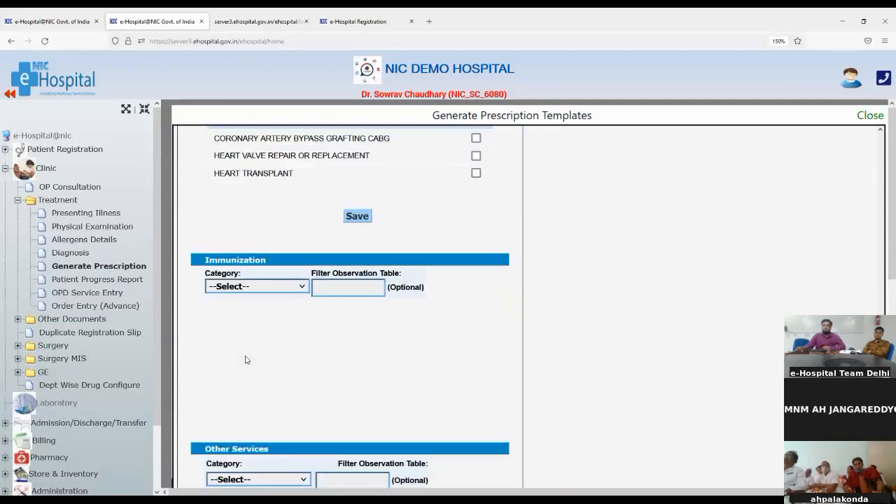
scroll(245, 359, down, 4)
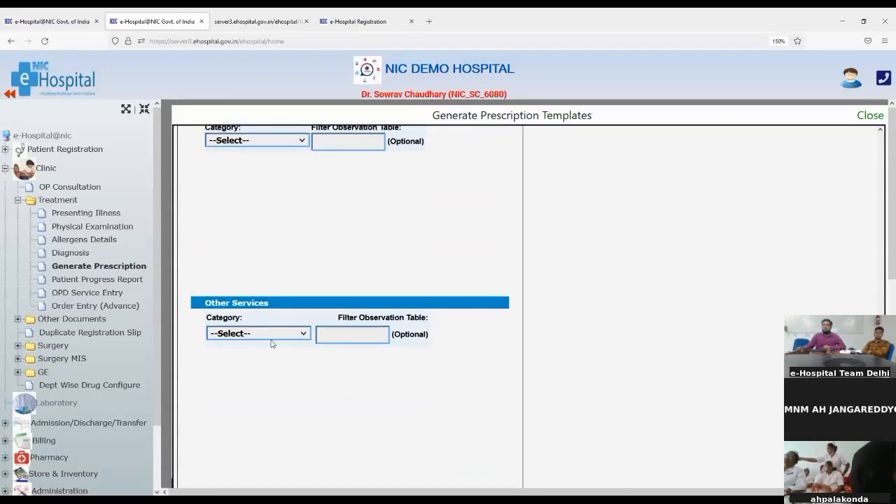
scroll(284, 304, up, 5)
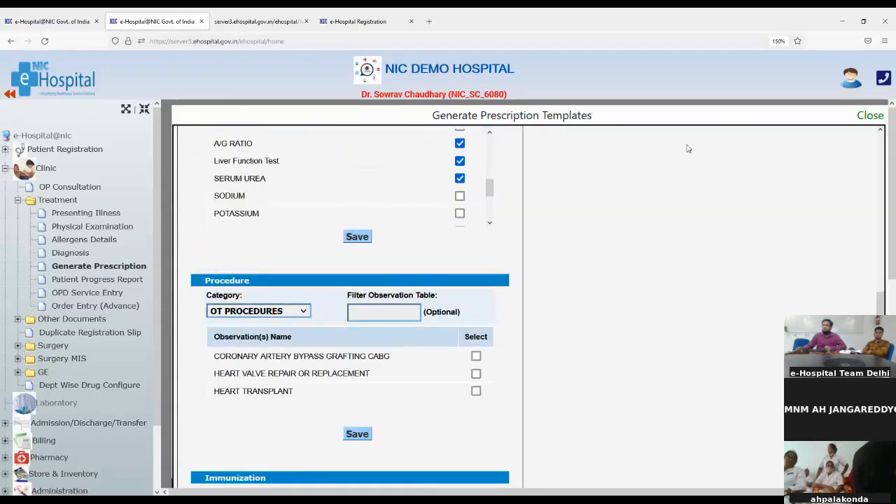
scroll(723, 199, up, 10)
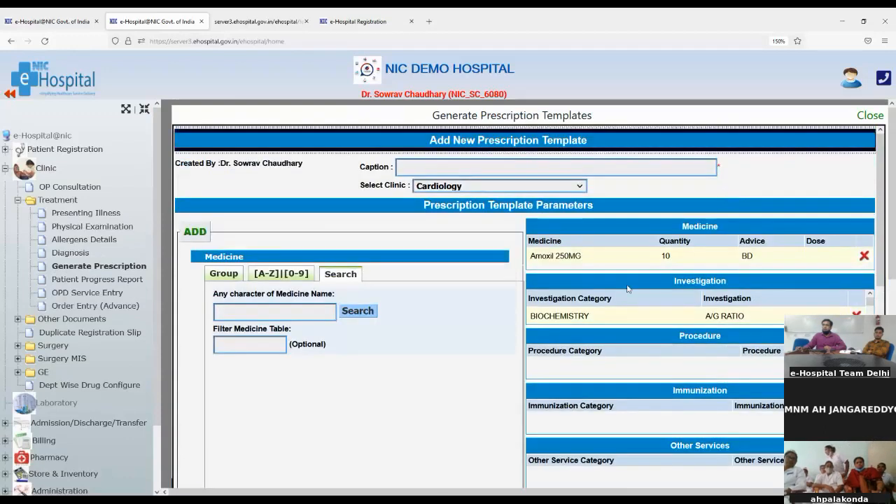
scroll(657, 386, down, 15)
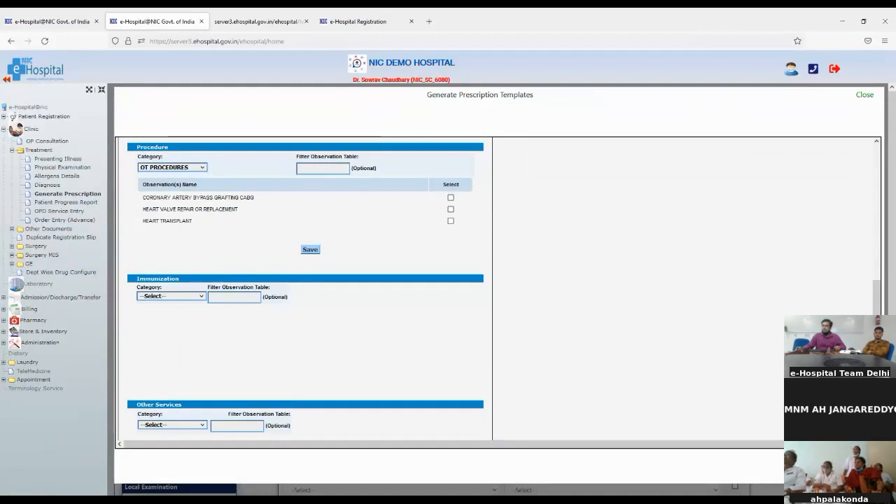
- Close the template builder, zoom to 150%, and load the 2020-10-13 prescription with Amoxil and Calpol
click(865, 95)
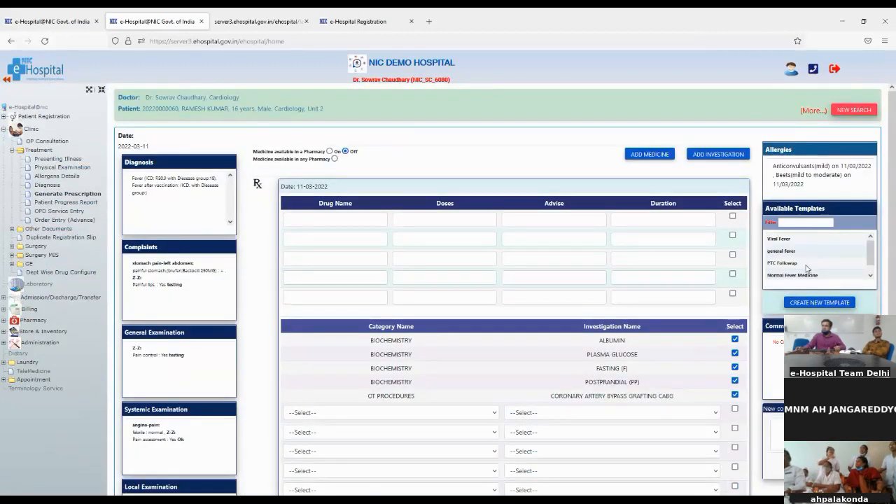
key(ctrl+plus)
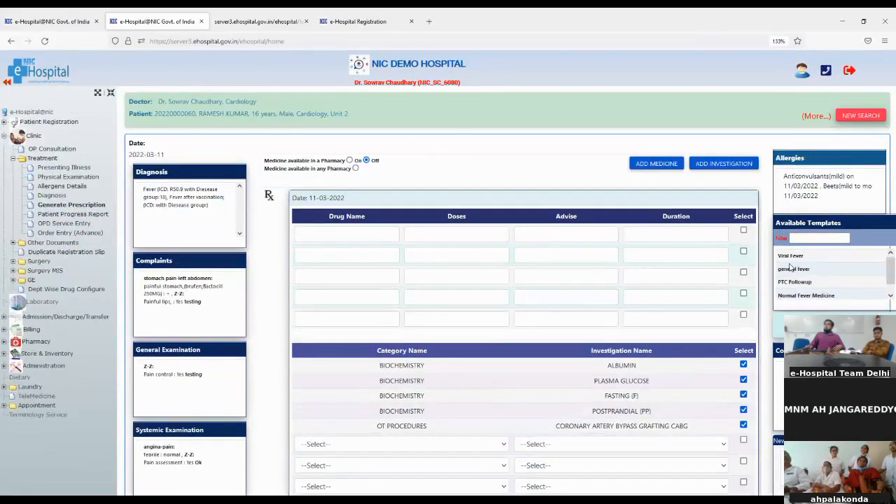
key(ctrl+plus)
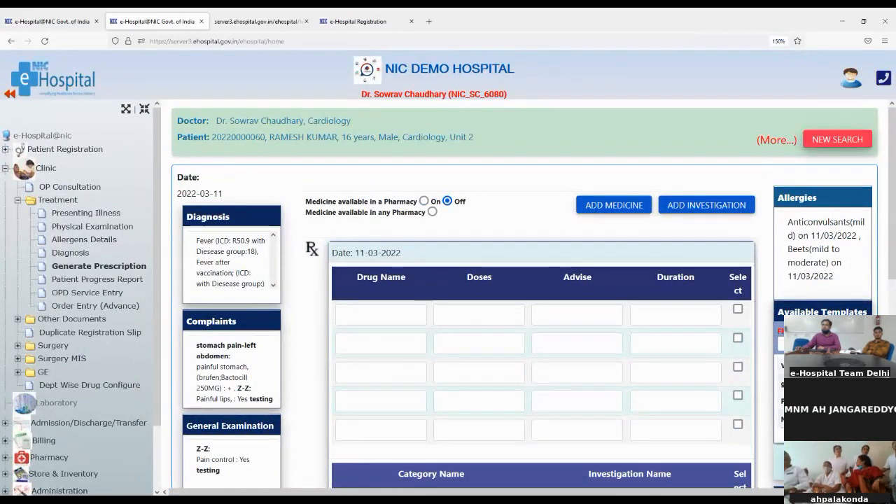
click(805, 386)
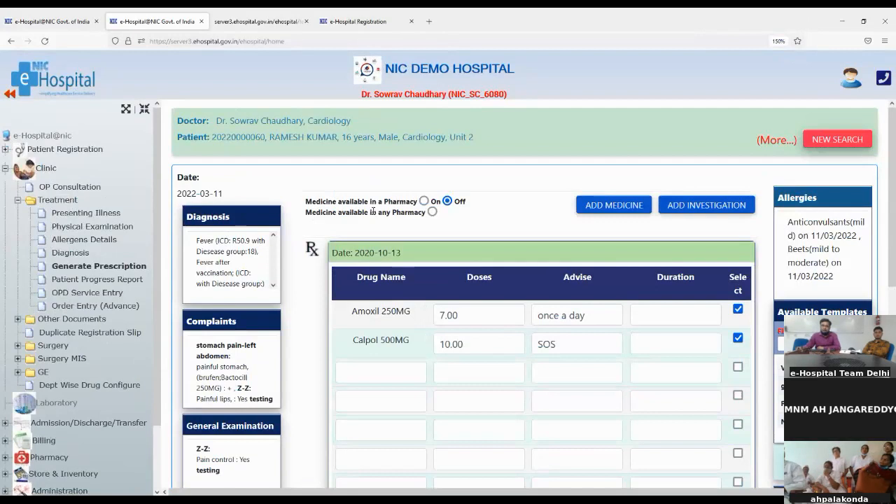
drag(307, 199, 418, 199)
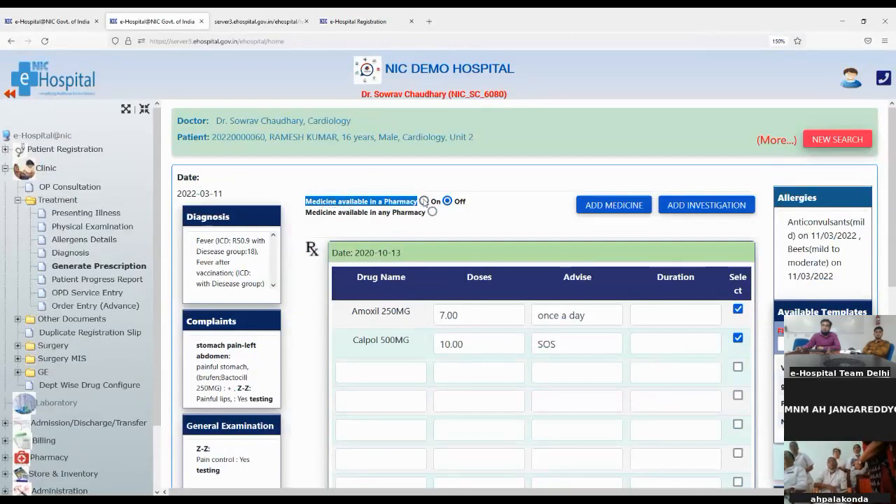
- Turn 'Medicine available in a Pharmacy' On and choose Pharmacy as the store
click(425, 202)
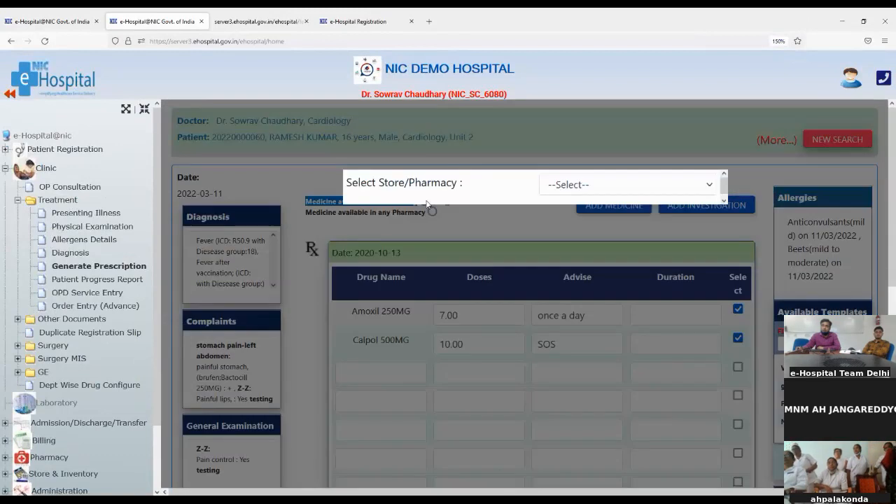
click(573, 186)
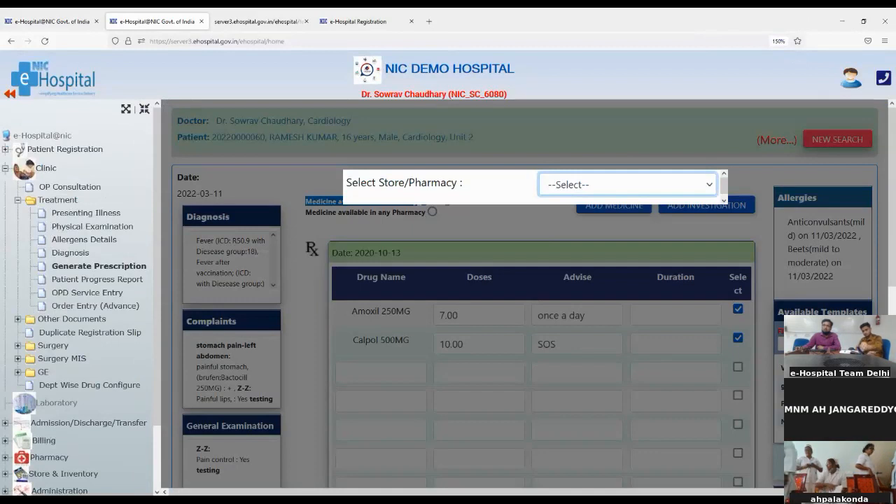
click(570, 228)
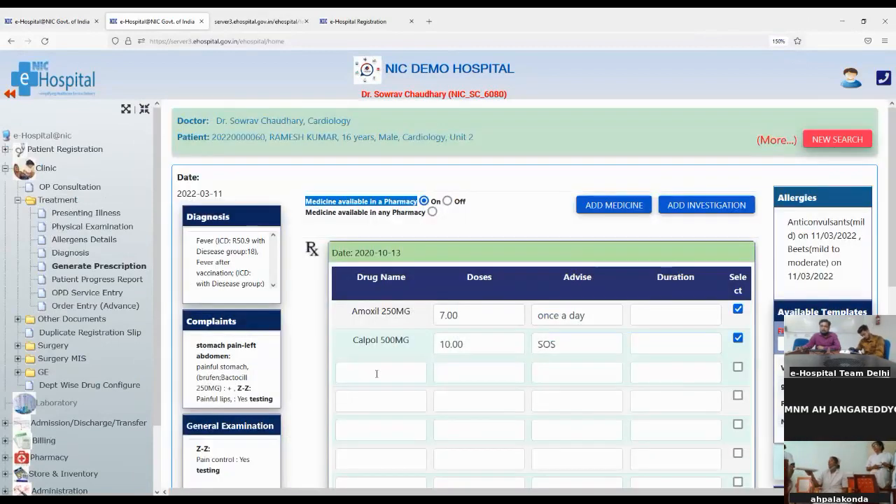
click(377, 373)
- Add Augmentin 250MG as the third drug with dose 5 and advice BD
text(a)
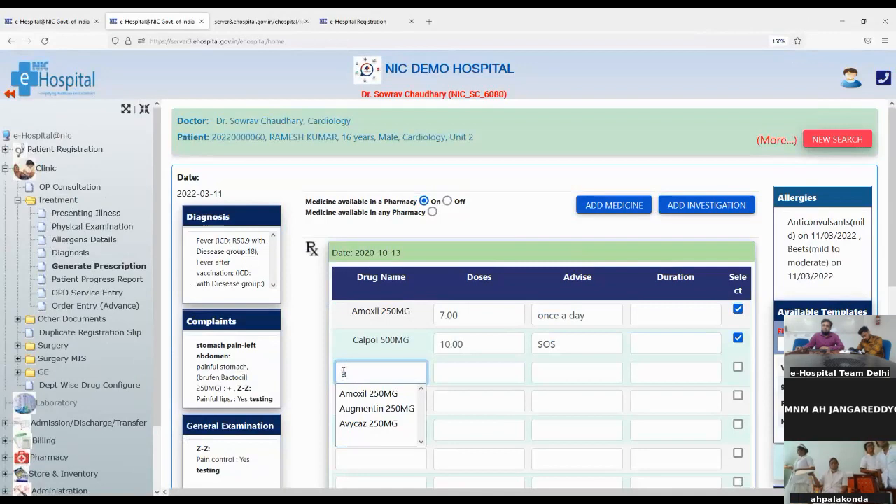
click(358, 408)
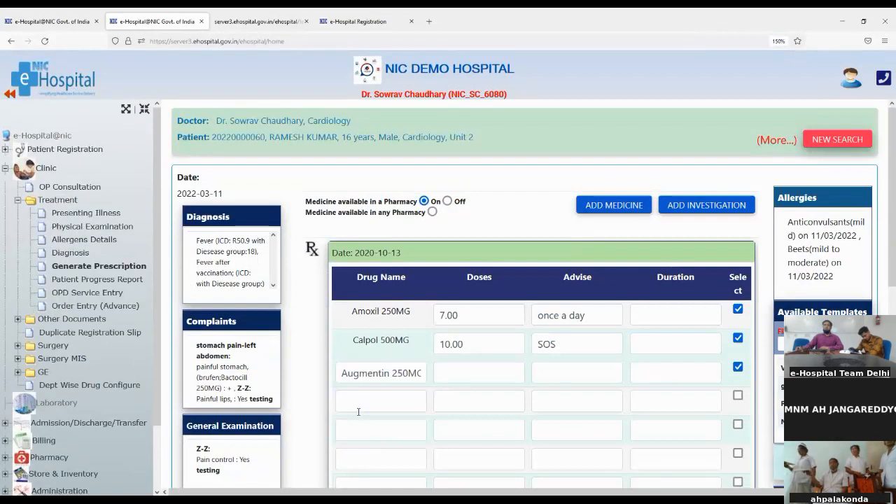
click(490, 371)
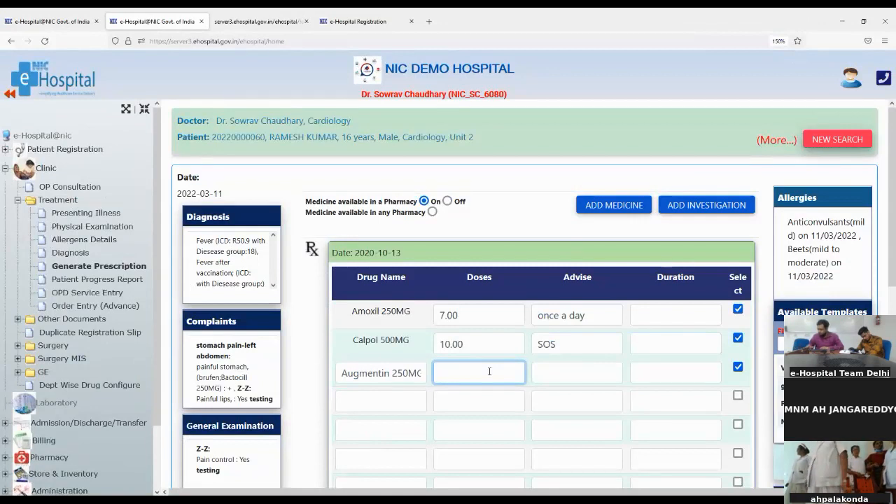
text(5)
click(577, 378)
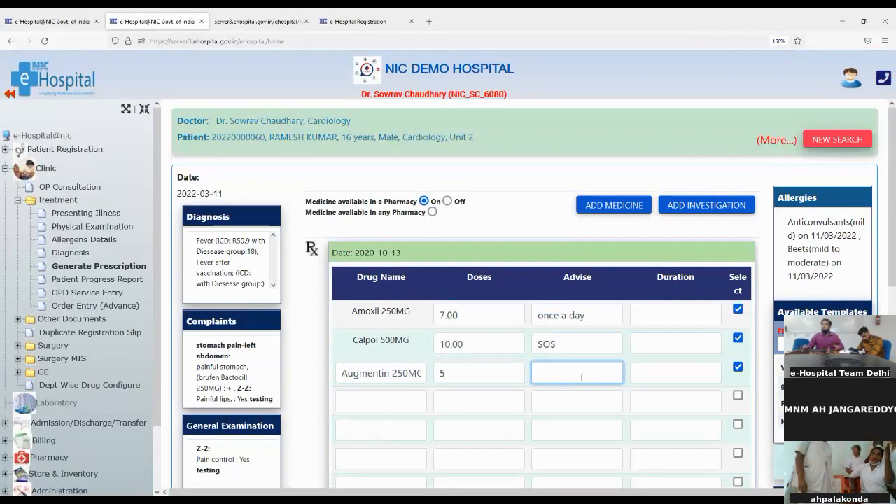
text(BD)
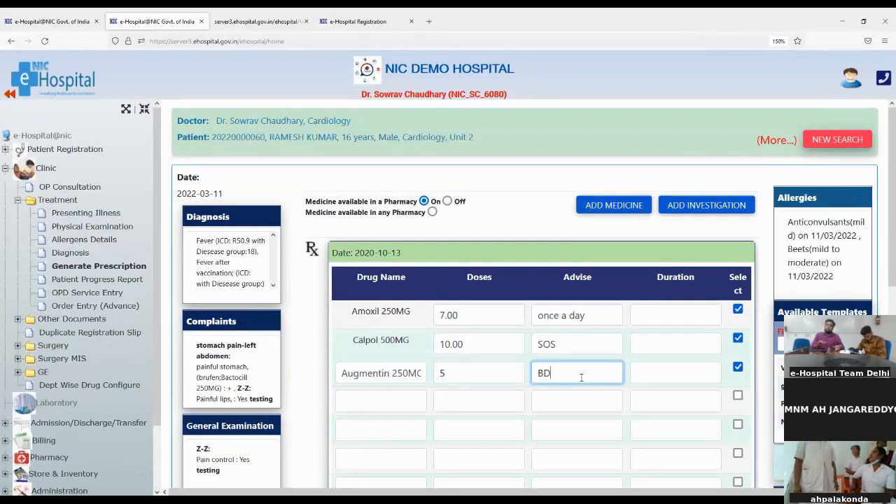
click(655, 375)
- Correct the Augmentin advice to OD and set its duration to 5 Days
click(542, 372)
key(BackSpace)
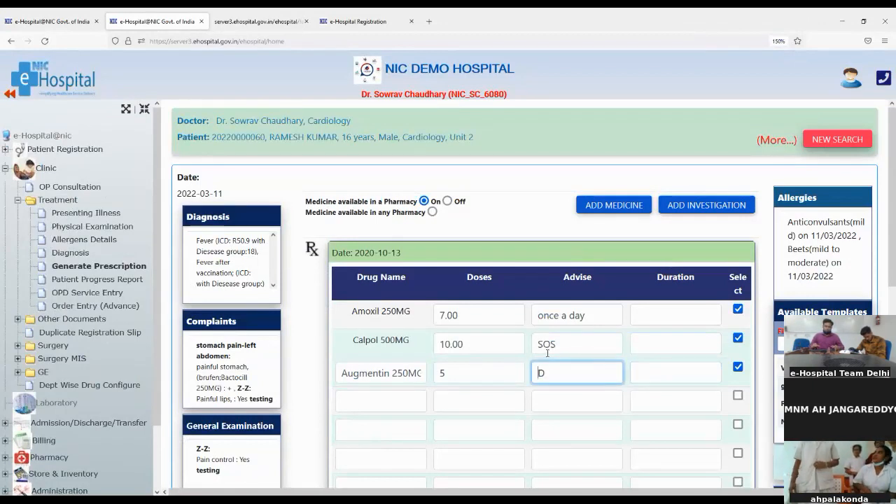
text(O)
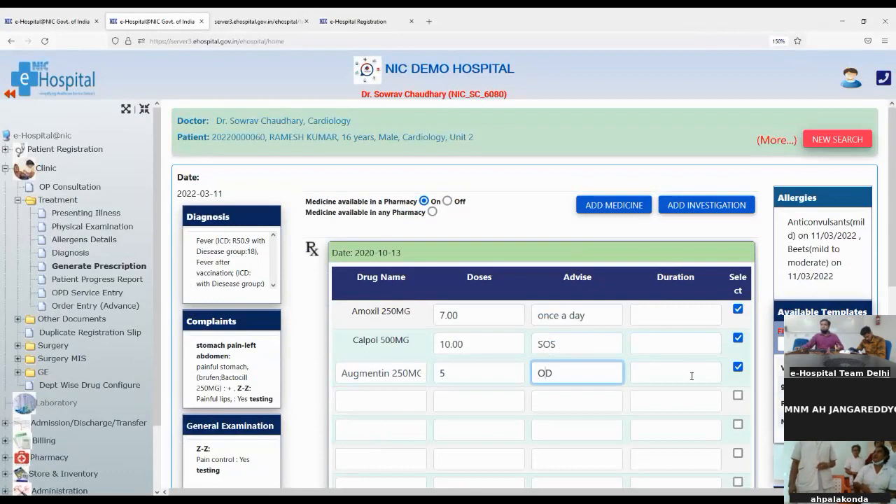
click(691, 375)
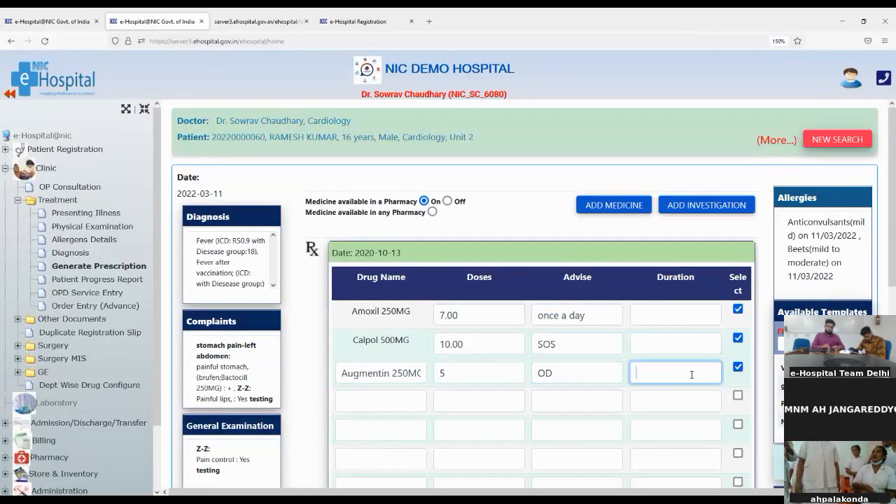
text(5 Days)
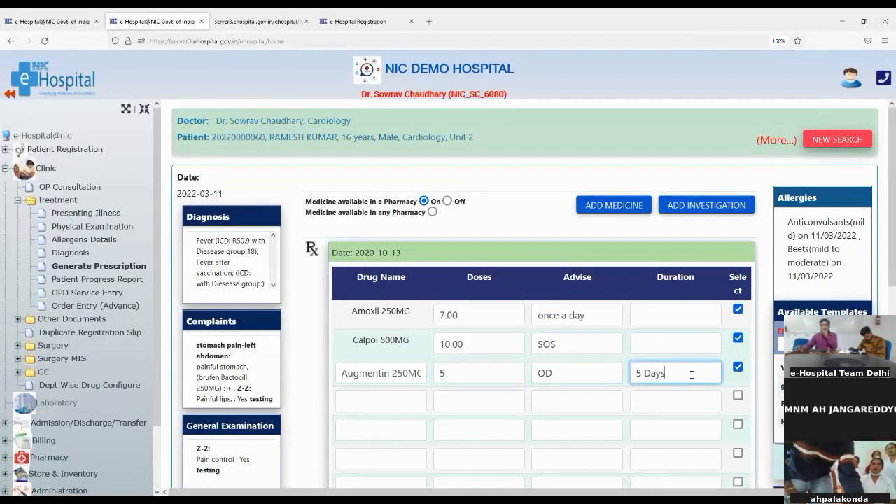
scroll(570, 347, down, 3)
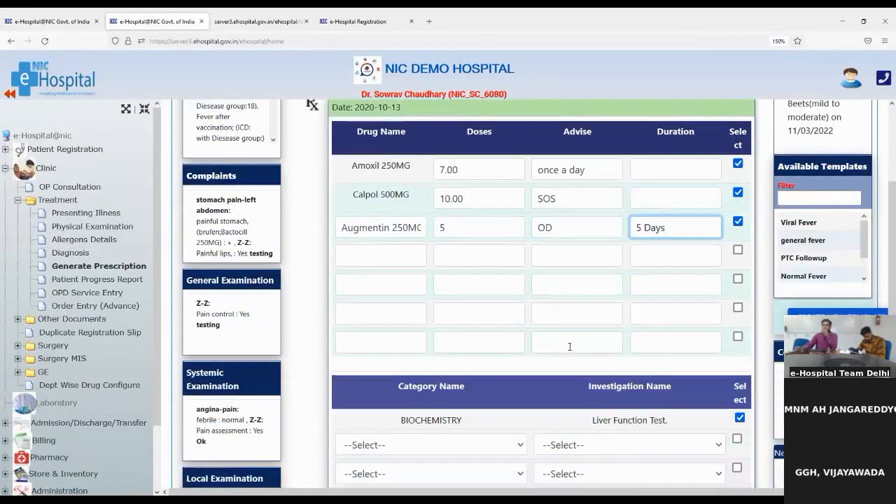
scroll(570, 347, down, 3)
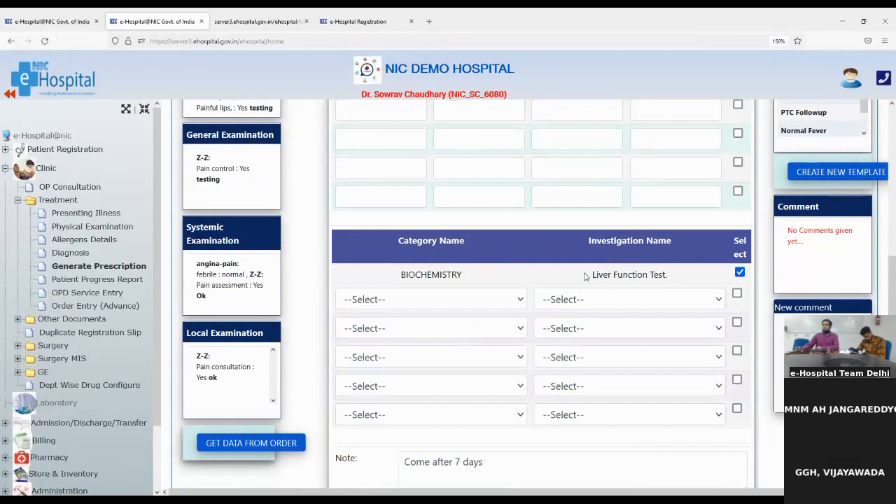
drag(593, 274, 664, 275)
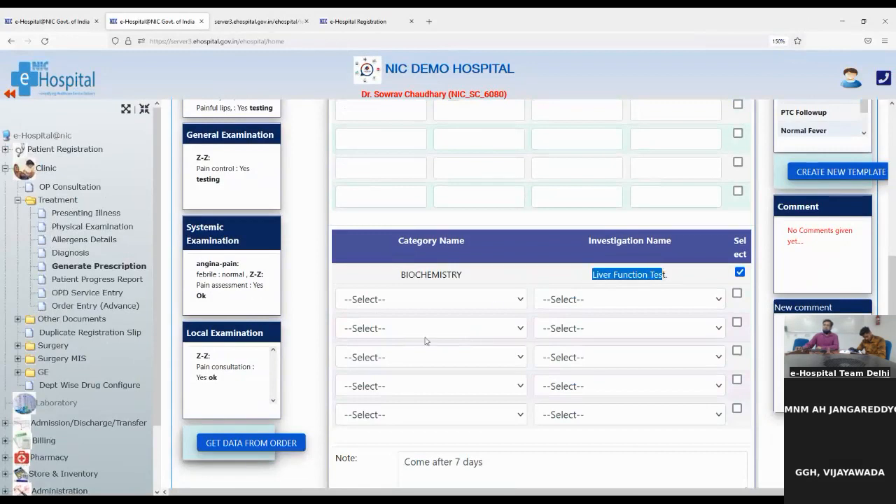
- Append ', ok' to the note 'Come after 7 days'
scroll(459, 389, down, 2)
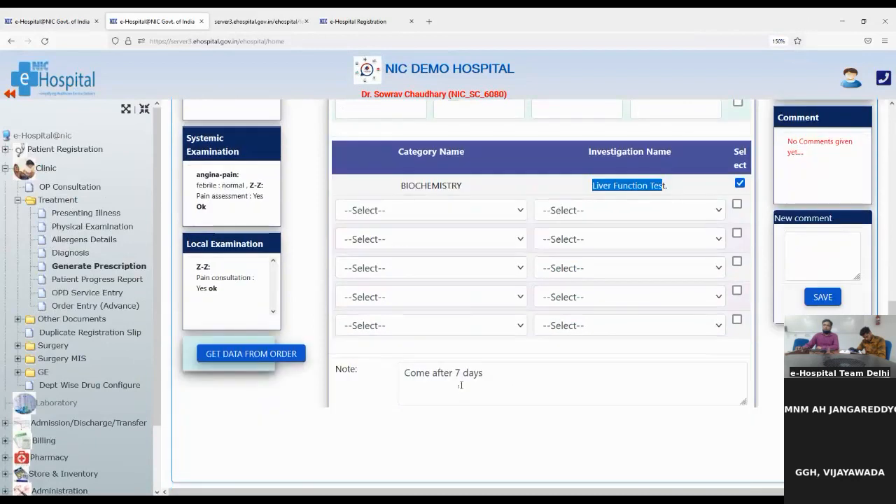
scroll(460, 385, up, 6)
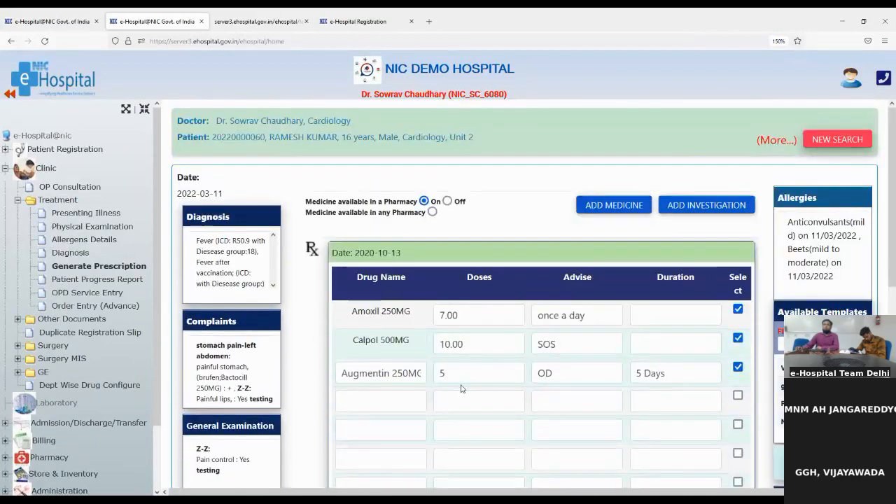
scroll(461, 388, down, 6)
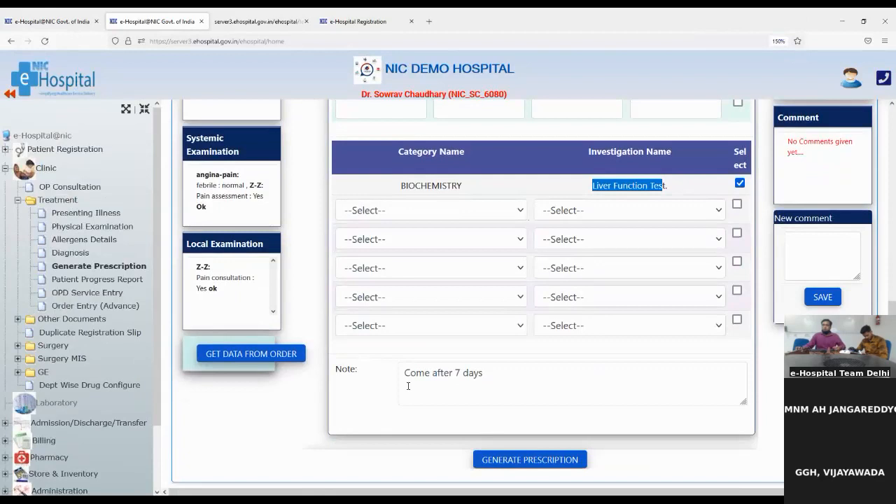
click(404, 372)
drag(404, 373, 485, 376)
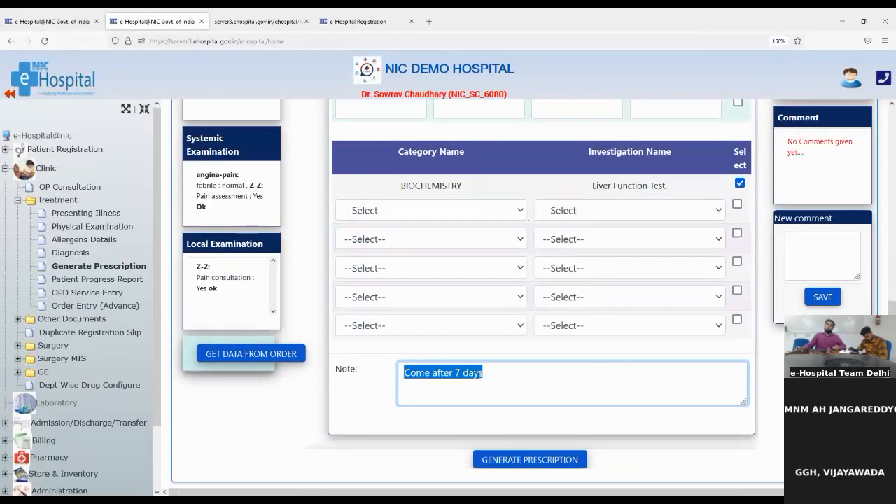
click(495, 371)
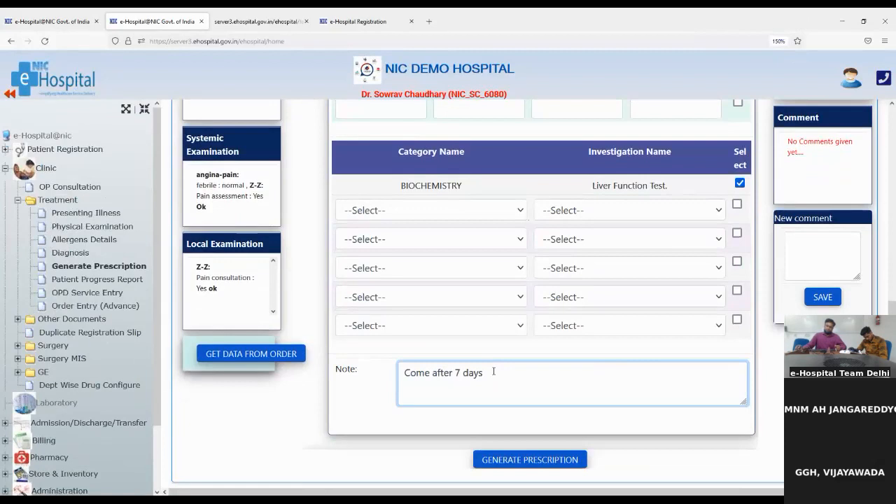
text(,)
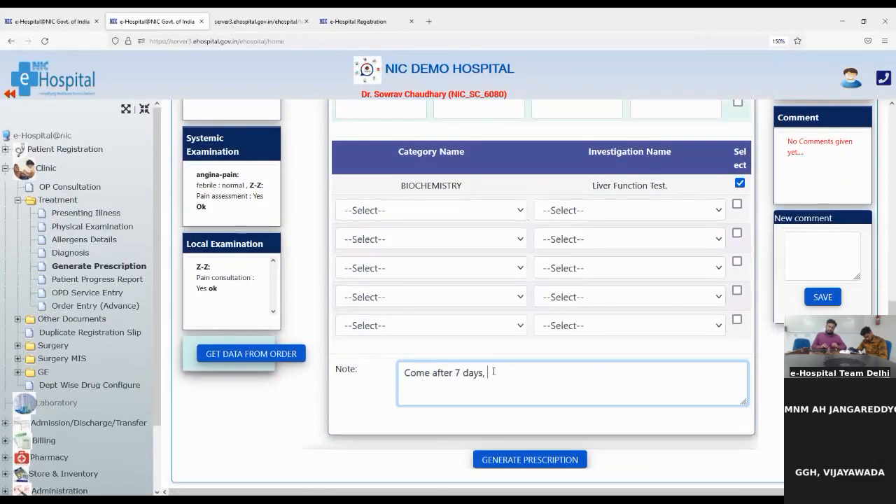
text( ok)
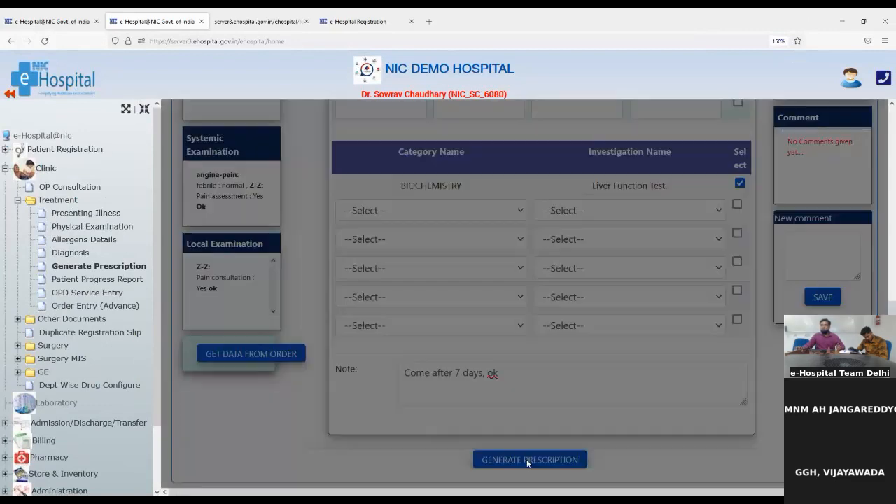
- Generate the prescription, choose A4 print format, and confirm it
click(526, 460)
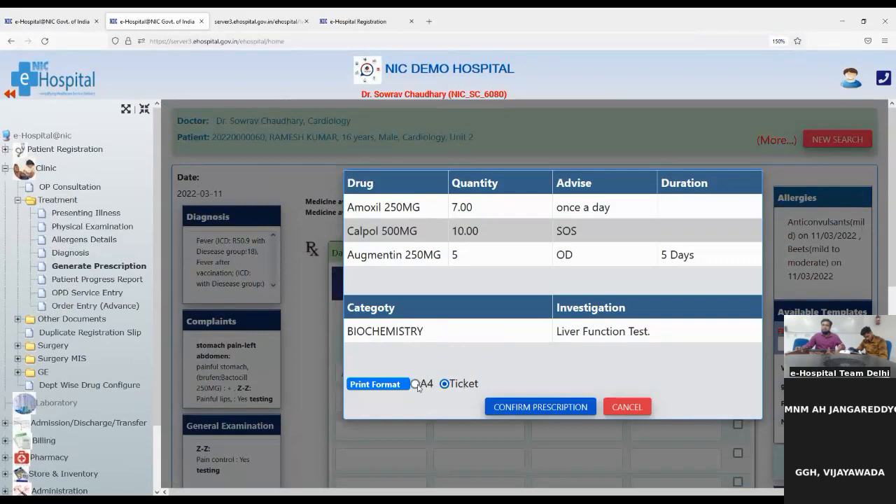
click(415, 384)
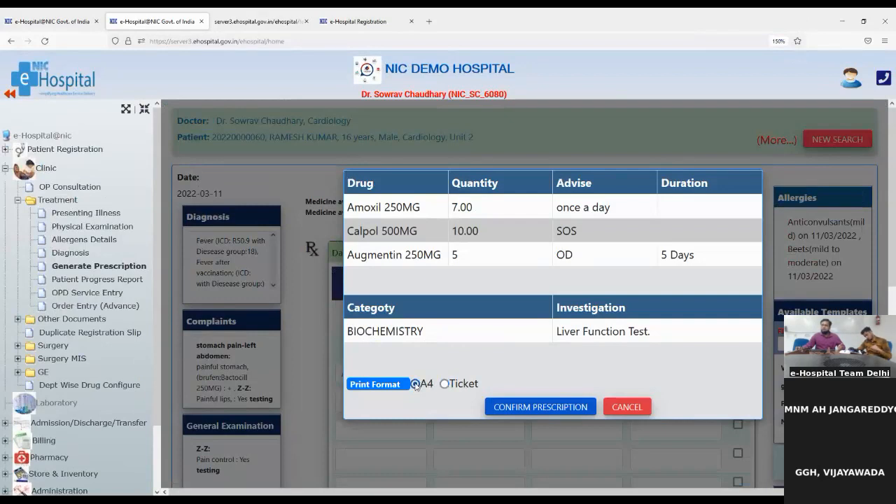
click(535, 409)
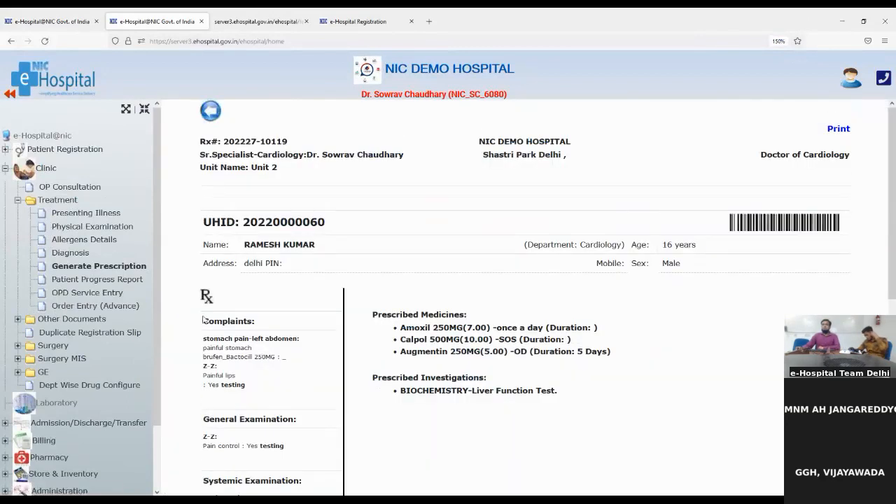
- Review the confirmed prescription and its Liver Function Test, then return to Generate Prescription
scroll(223, 417, down, 2)
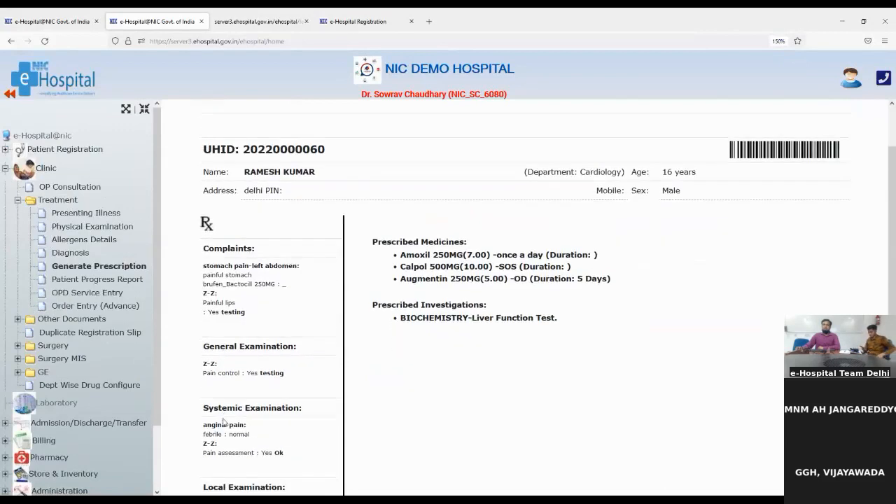
scroll(224, 455, down, 4)
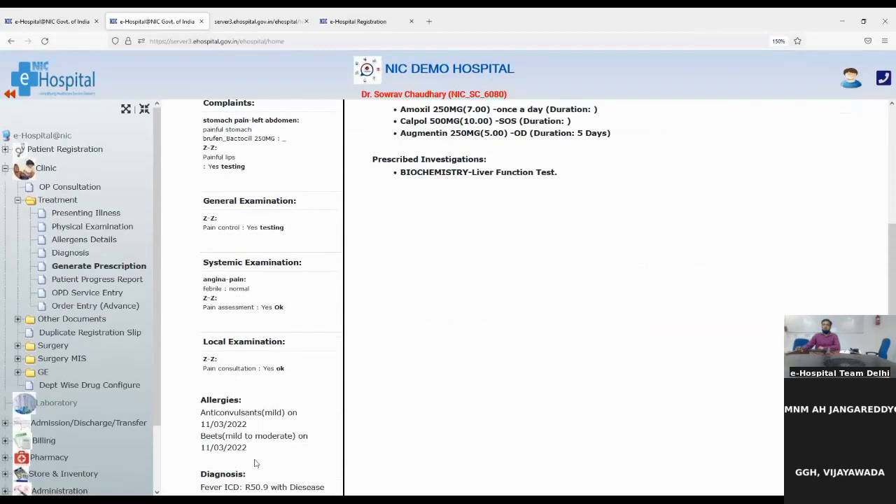
scroll(247, 459, down, 1)
scroll(247, 460, down, 3)
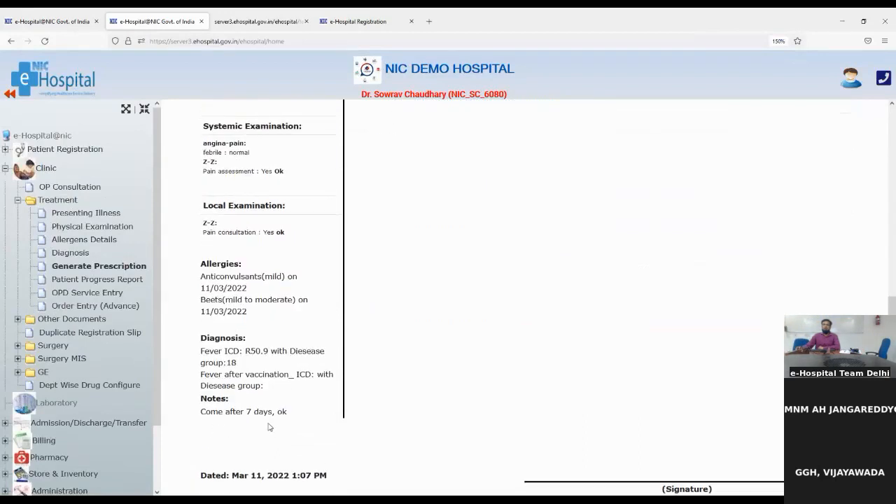
scroll(413, 429, up, 7)
scroll(418, 425, down, 1)
scroll(417, 425, up, 2)
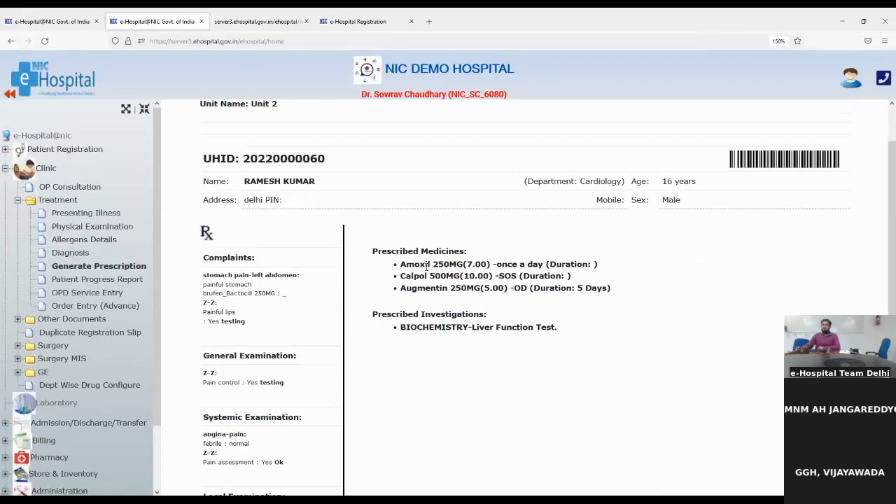
drag(373, 314, 469, 327)
scroll(490, 410, down, 5)
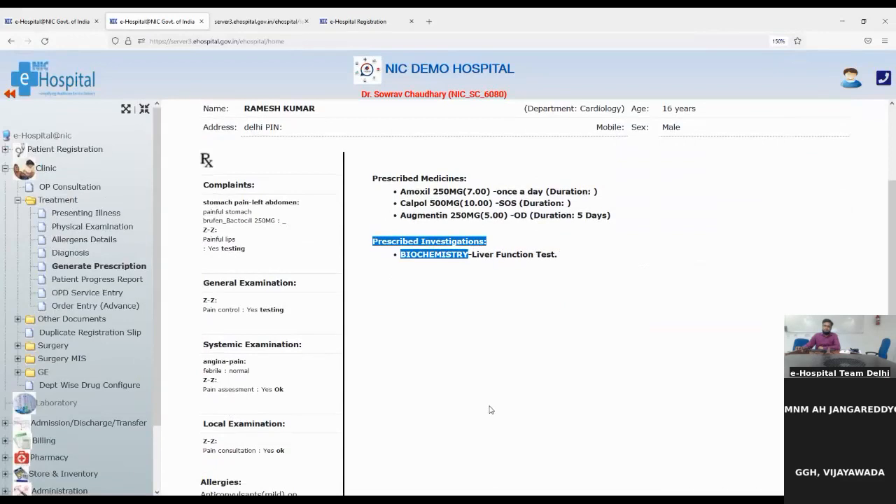
scroll(490, 409, up, 6)
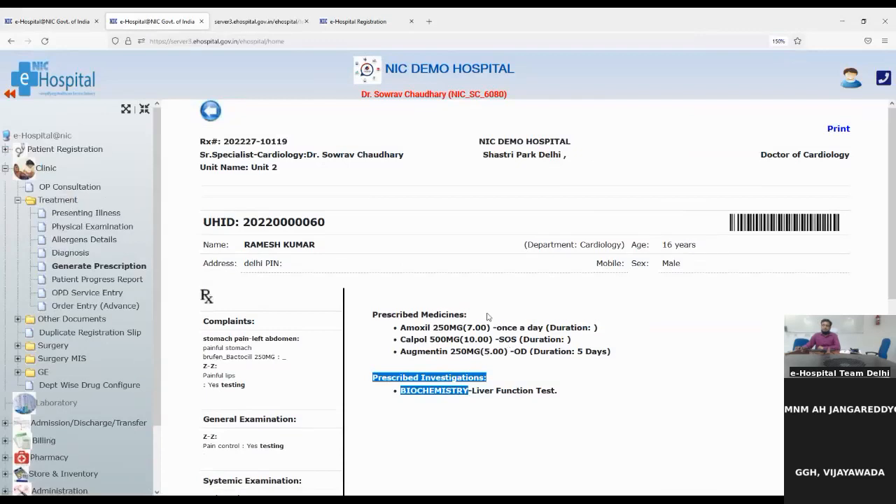
click(84, 273)
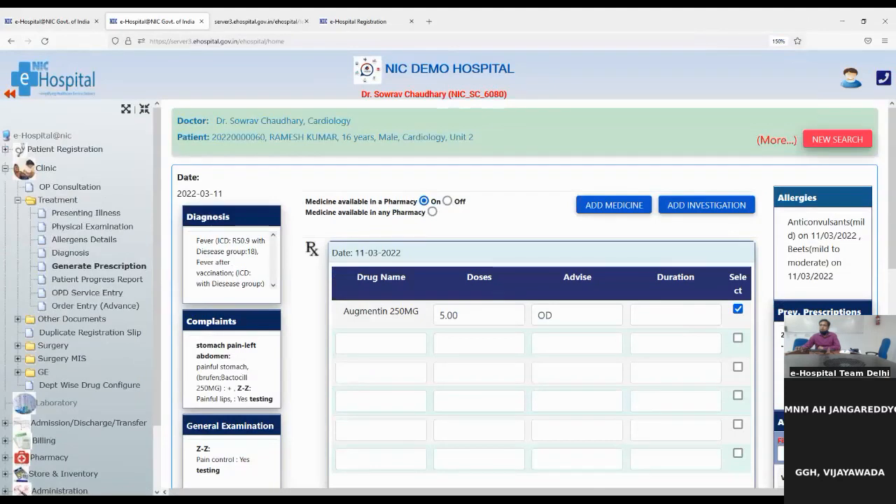
- Untick Amoxil 250MG so only Calpol 500MG and Augmentin 250MG stay selected
drag(783, 309, 875, 313)
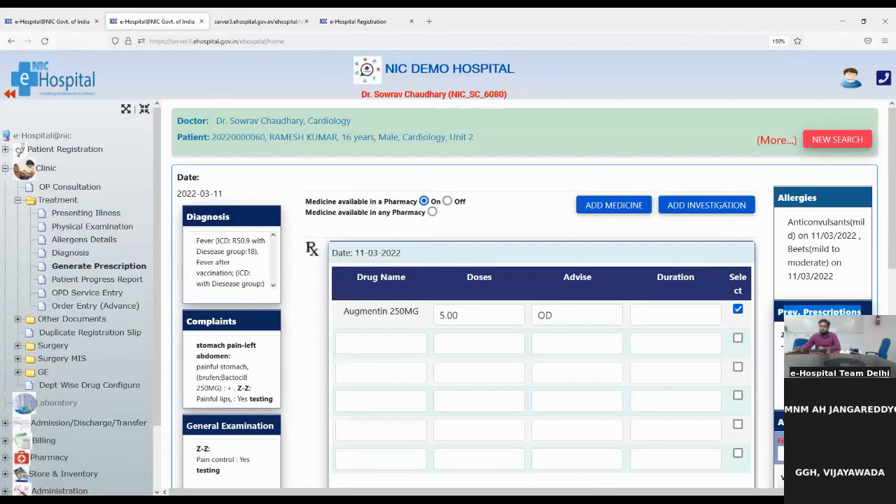
click(833, 311)
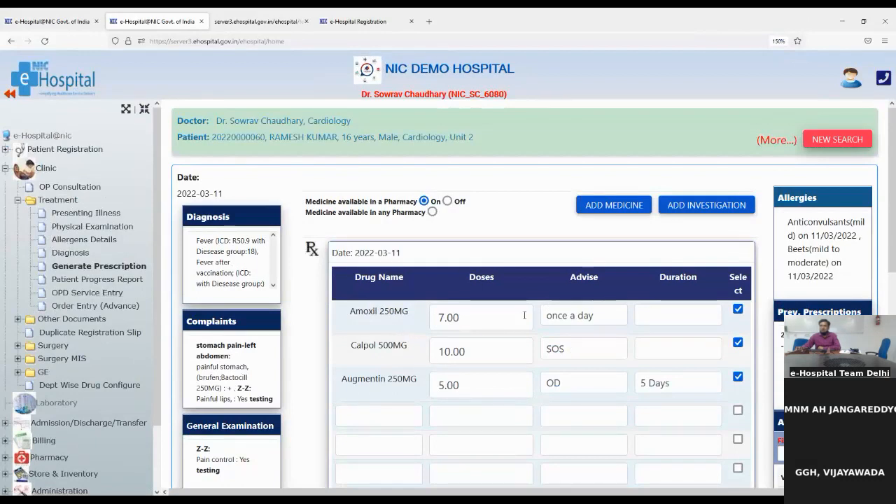
click(737, 310)
- Scroll down to review the investigation table with Liver Function Test
scroll(472, 394, down, 3)
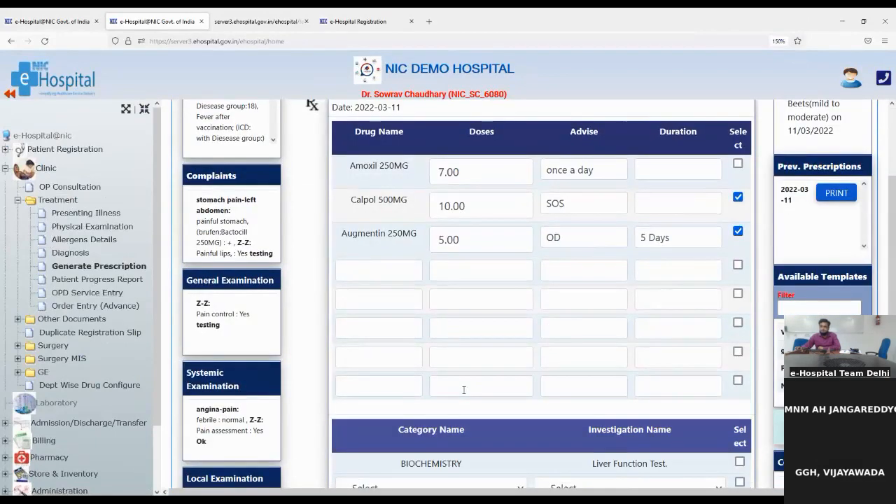
scroll(462, 405, down, 2)
scroll(462, 405, down, 1)
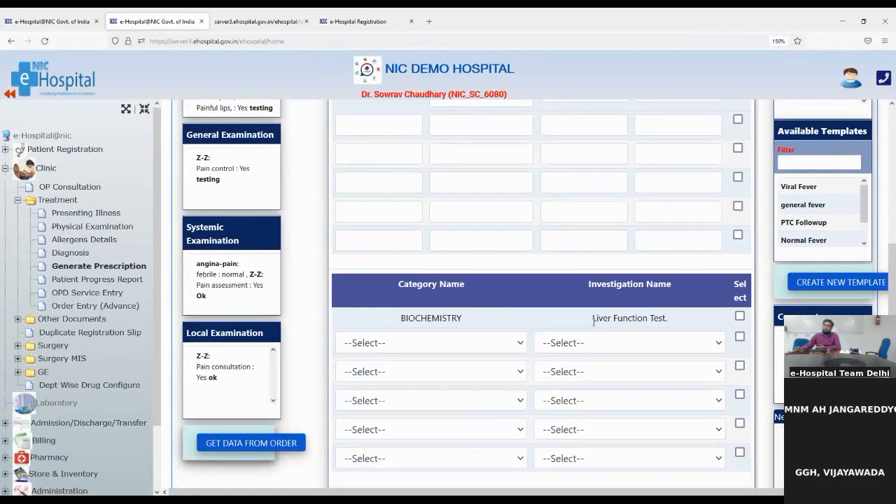
drag(591, 321, 670, 328)
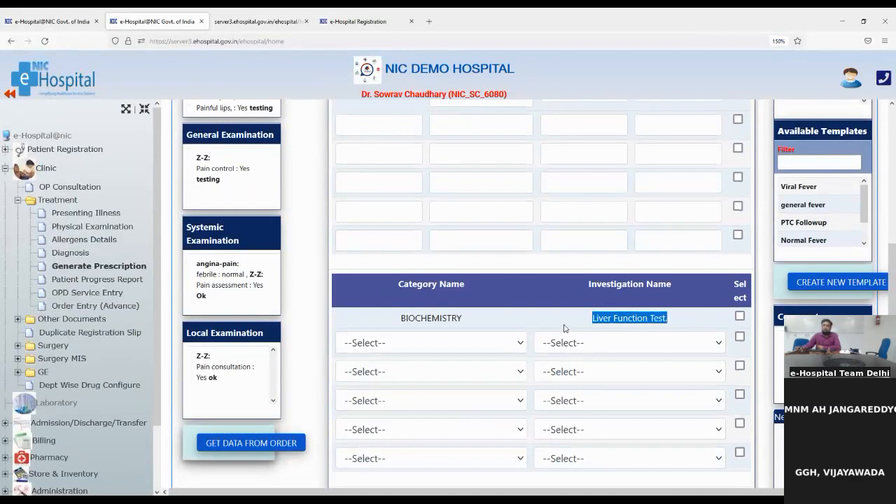
scroll(564, 324, up, 5)
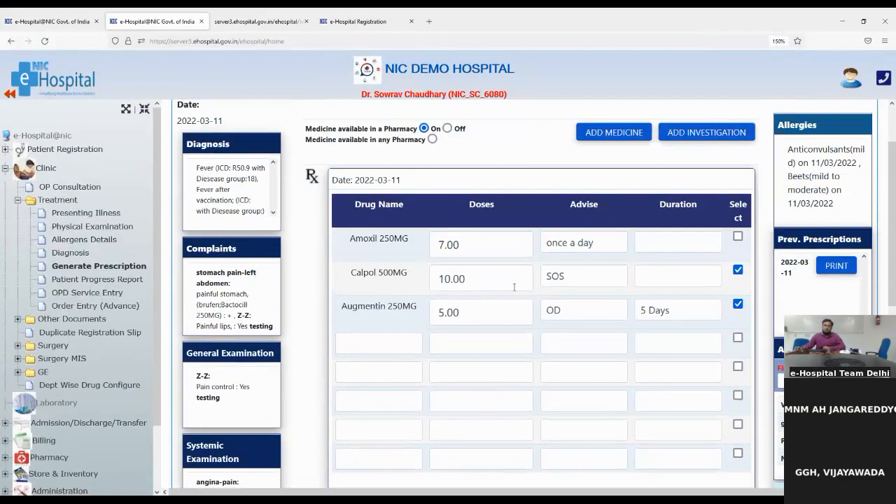
scroll(515, 287, down, 1)
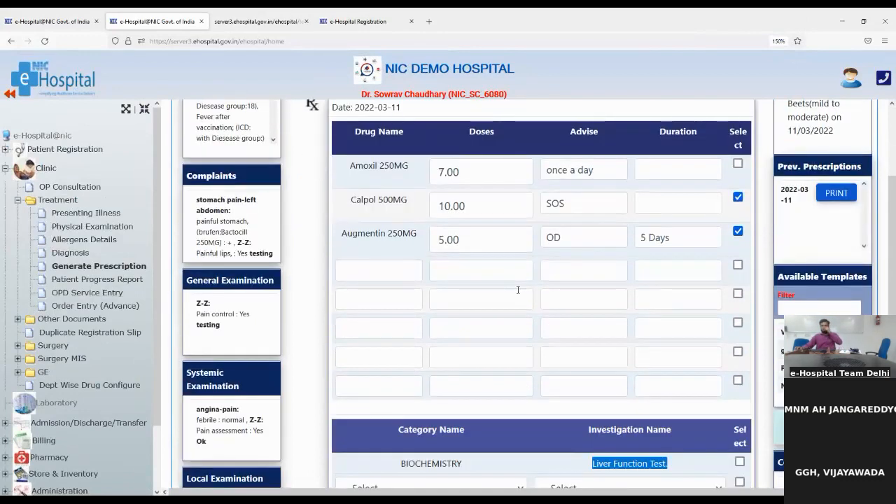
scroll(518, 290, down, 1)
scroll(518, 294, down, 3)
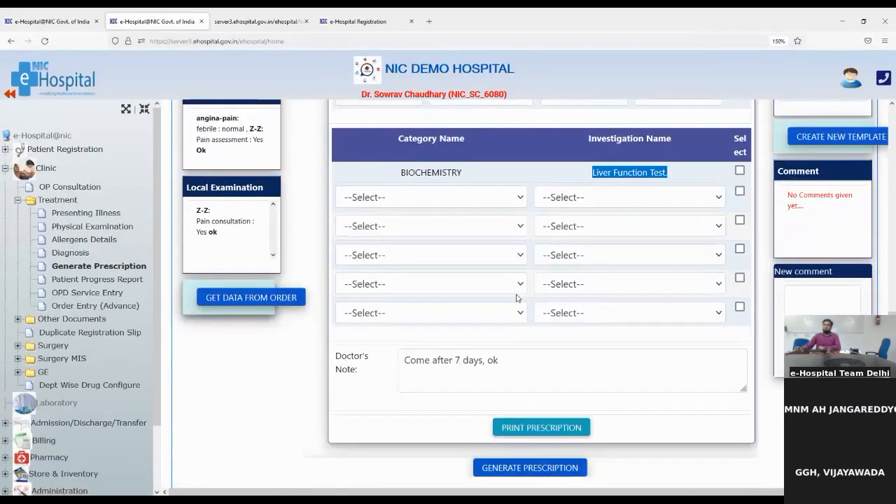
scroll(516, 294, up, 2)
scroll(516, 293, up, 2)
scroll(516, 294, up, 2)
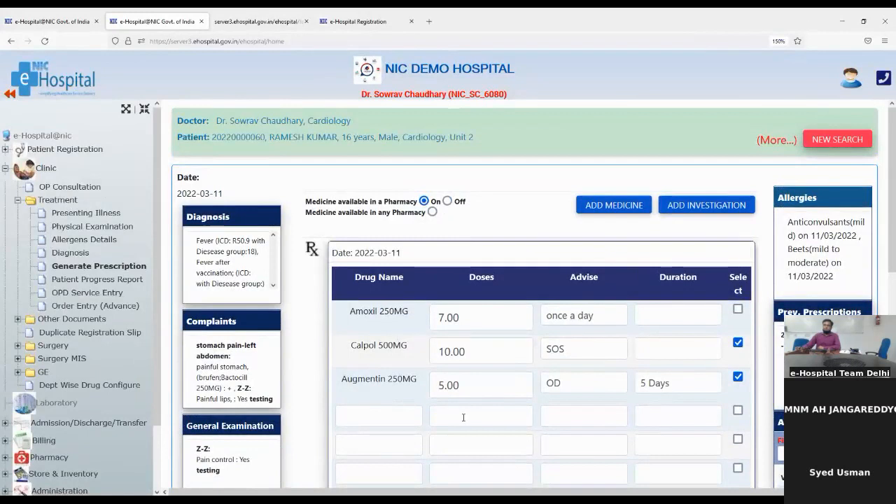
scroll(506, 404, down, 1)
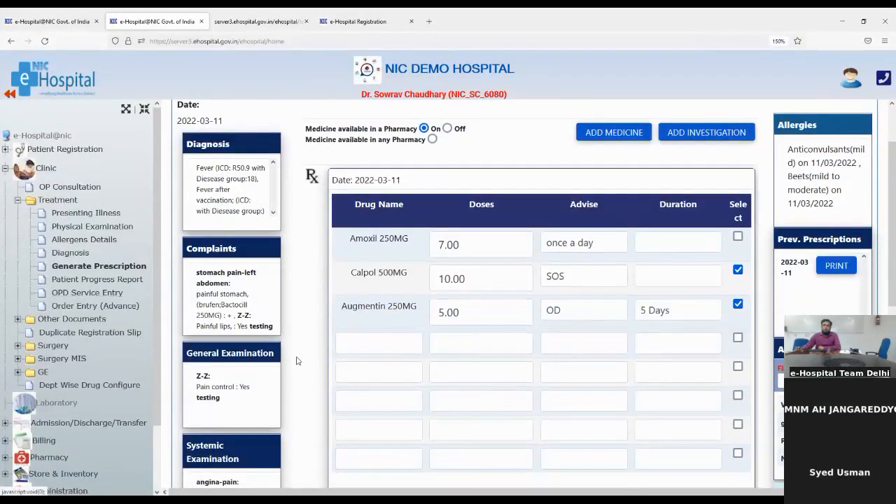
- Open the Patient Progress Report and highlight the stomach pain symptom
click(73, 284)
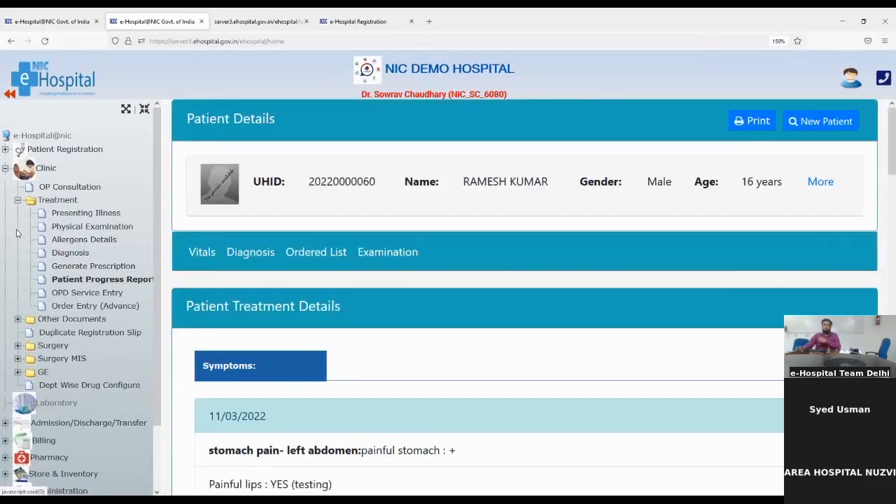
scroll(246, 332, down, 3)
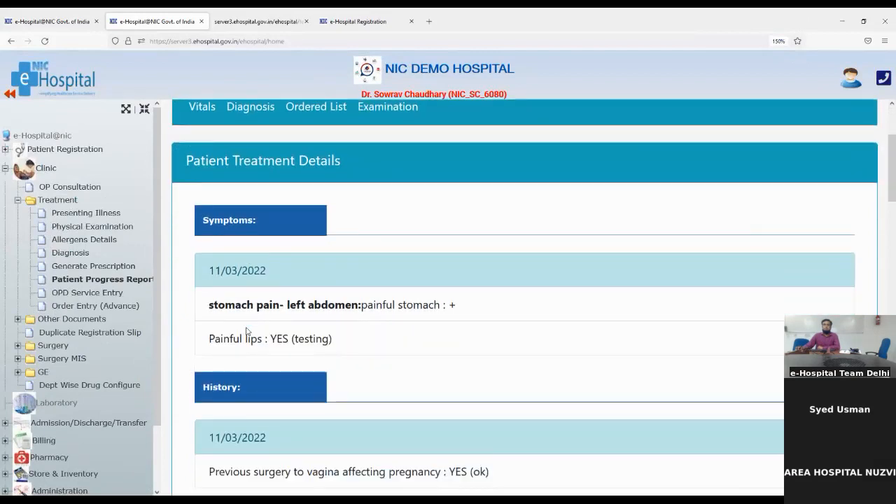
scroll(245, 332, up, 3)
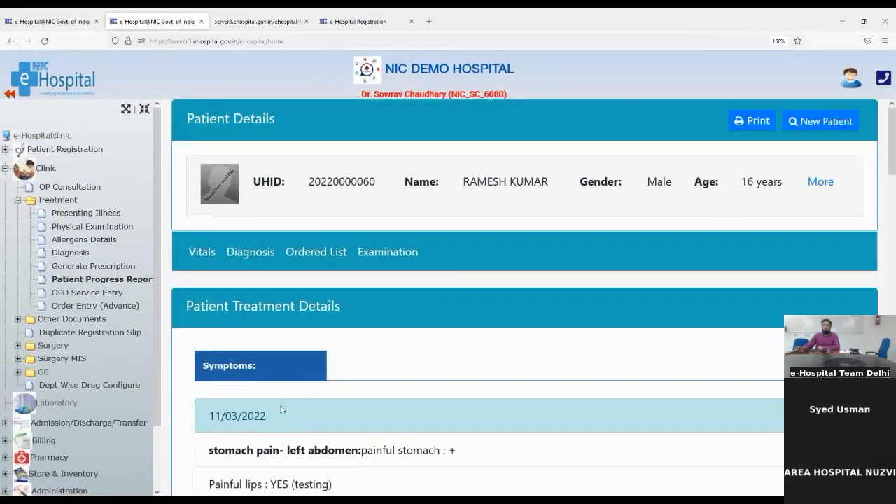
scroll(280, 409, down, 2)
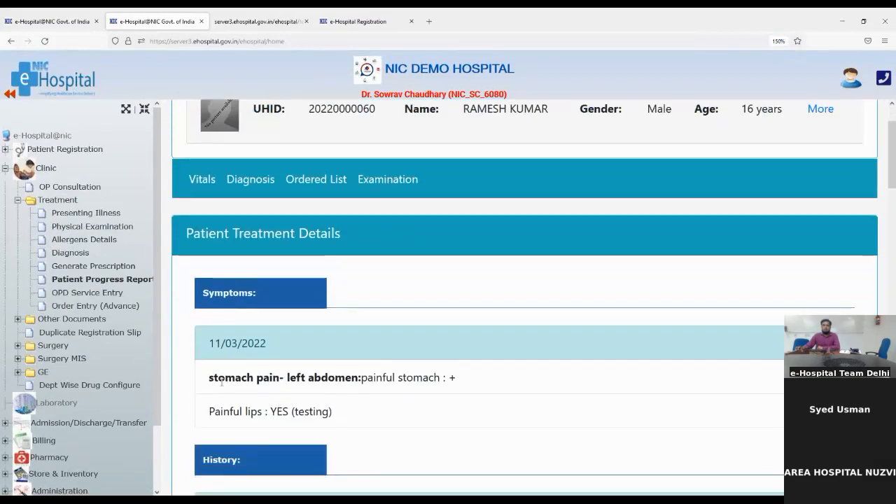
drag(208, 380, 450, 384)
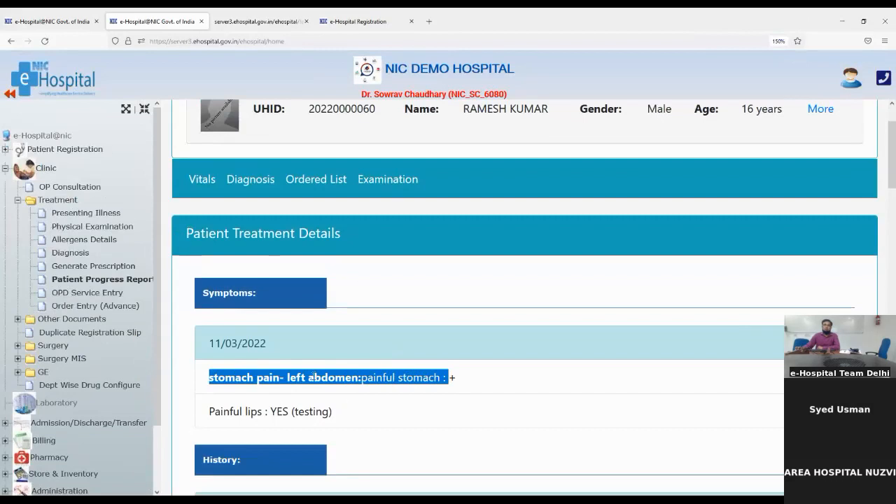
- Scroll past Examination and Allergens to the provisional diagnoses and temperature chart
scroll(313, 376, down, 3)
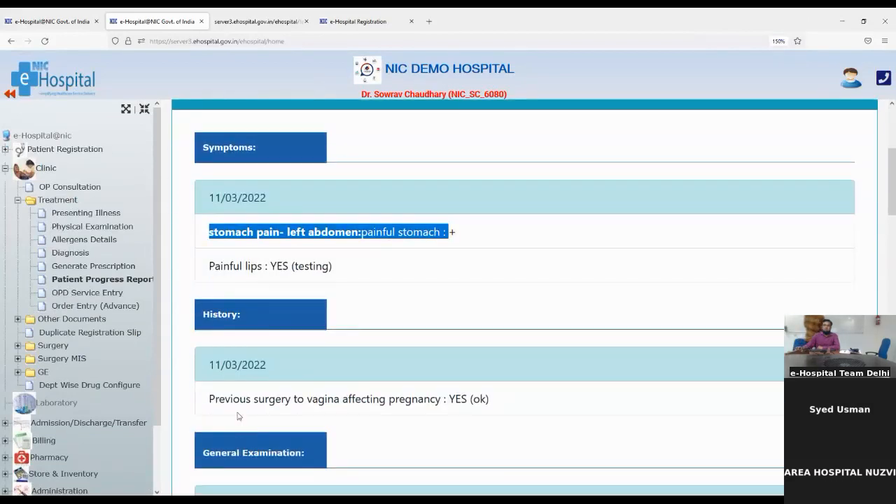
scroll(238, 430, down, 3)
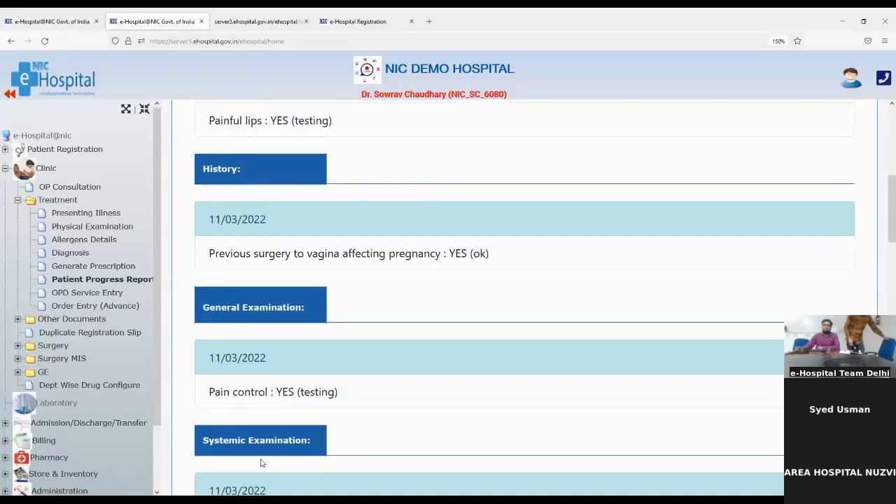
scroll(262, 462, down, 3)
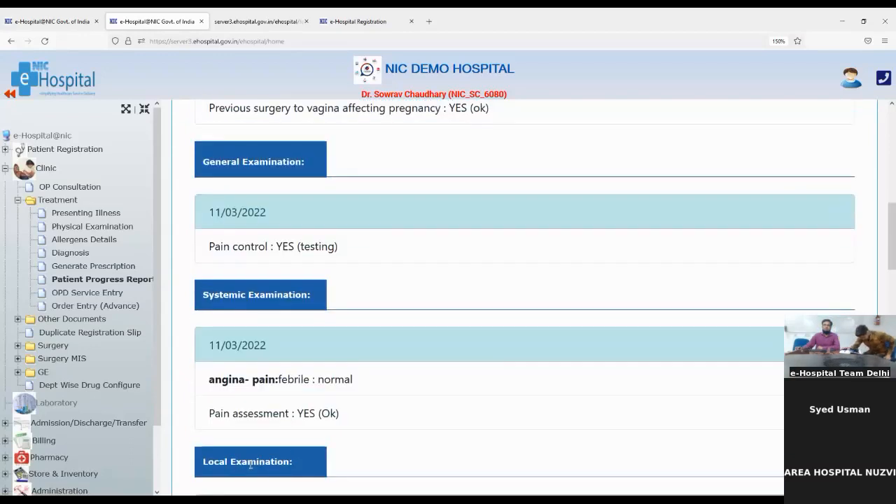
scroll(252, 466, down, 3)
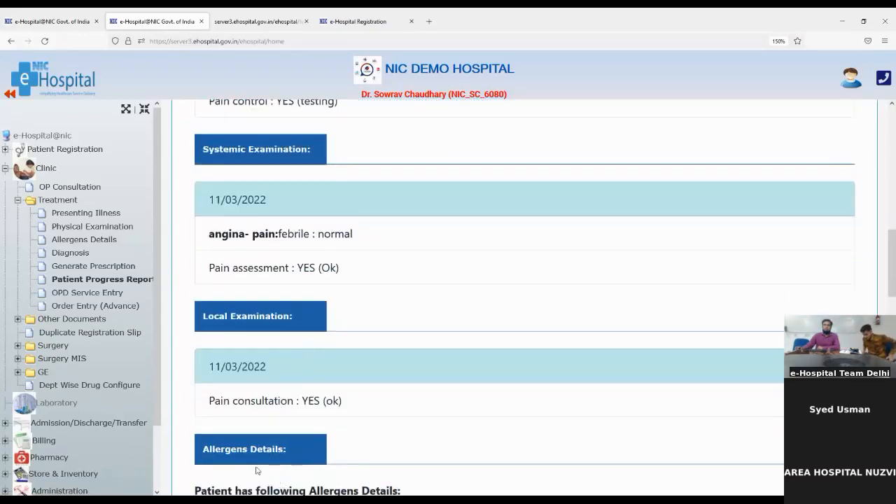
scroll(246, 462, down, 2)
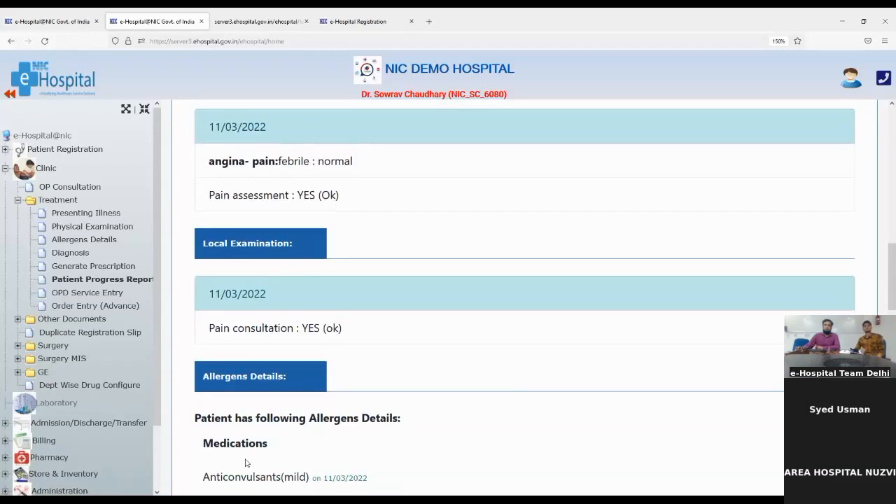
scroll(245, 462, down, 2)
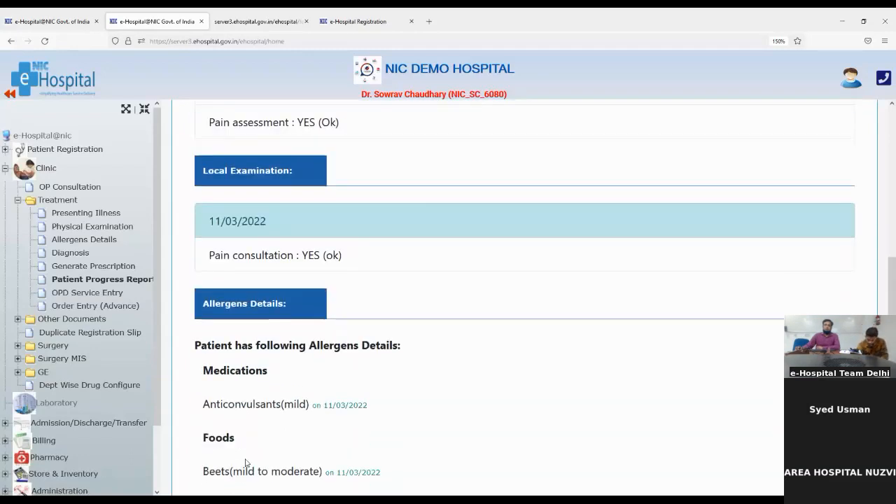
scroll(246, 460, down, 3)
scroll(246, 460, down, 7)
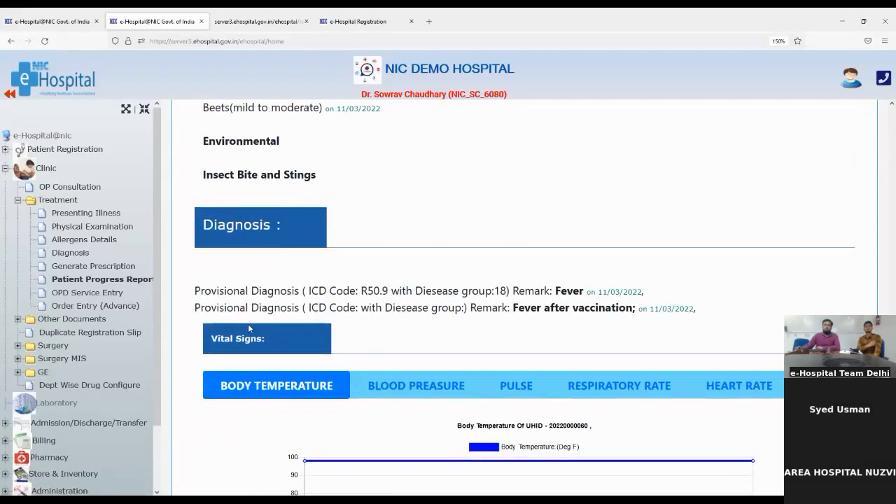
scroll(286, 414, down, 2)
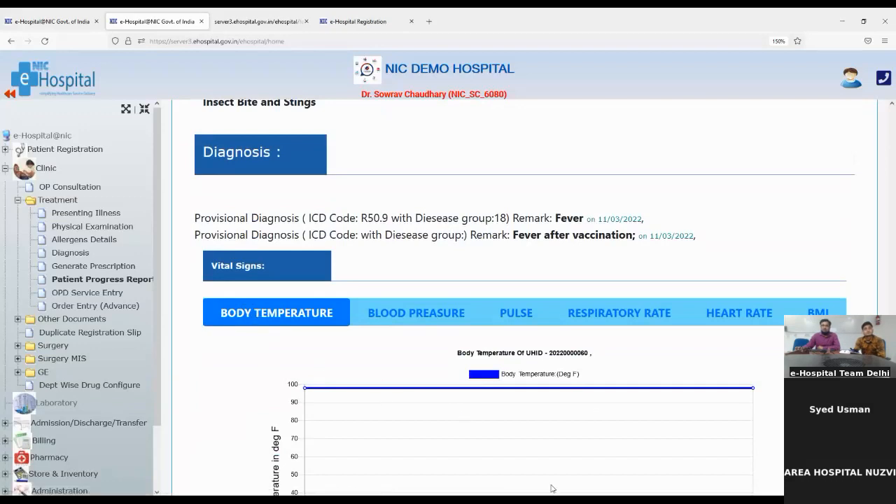
scroll(427, 473, down, 2)
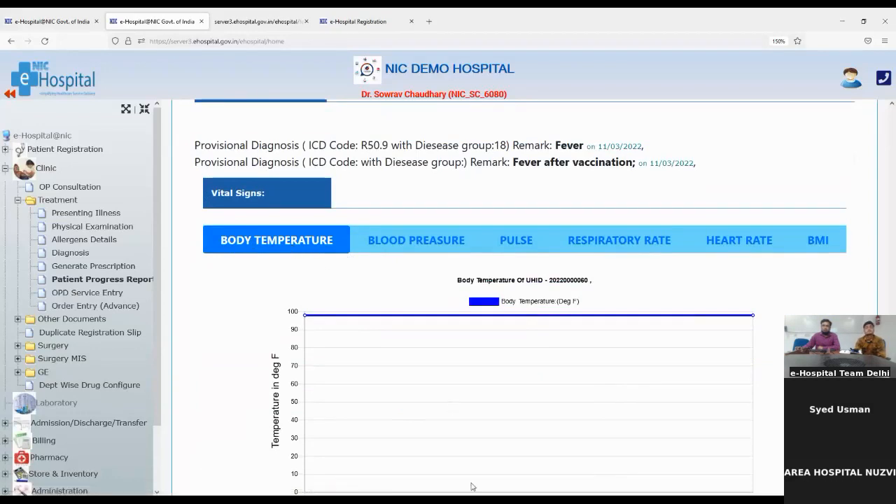
- View the blood pressure, pulse, respiratory rate, heart rate and BMI charts
click(403, 243)
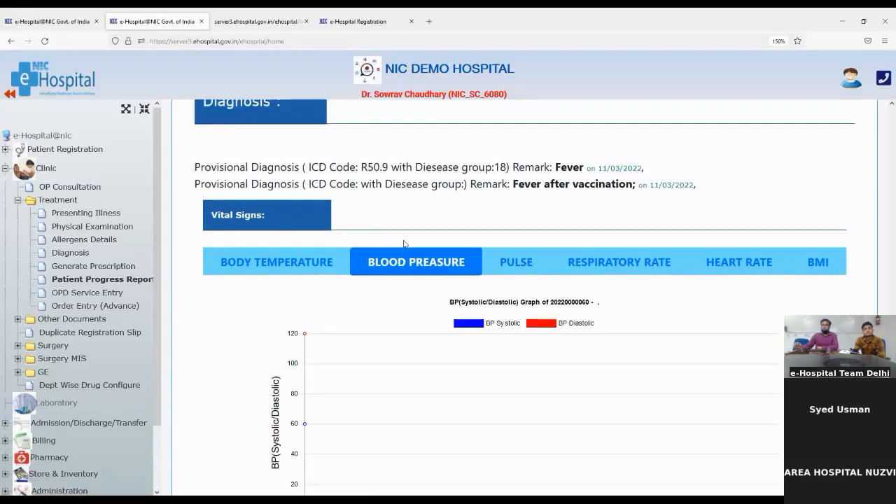
click(518, 262)
click(589, 263)
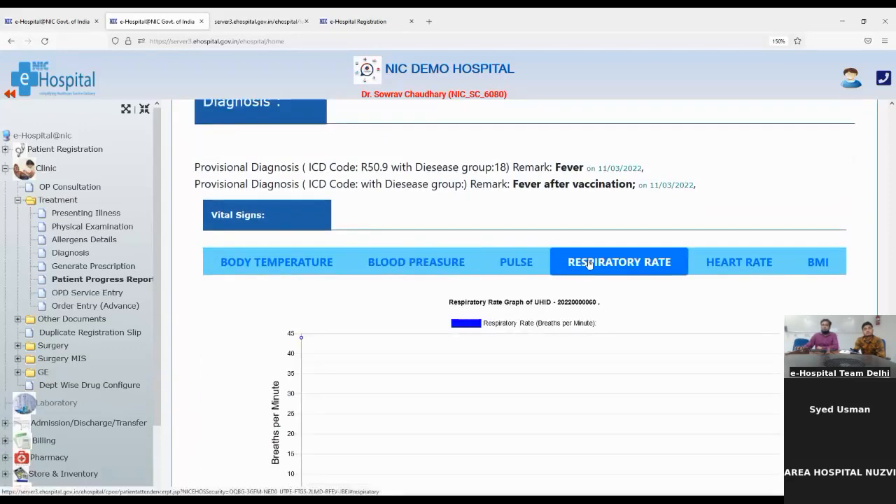
click(754, 273)
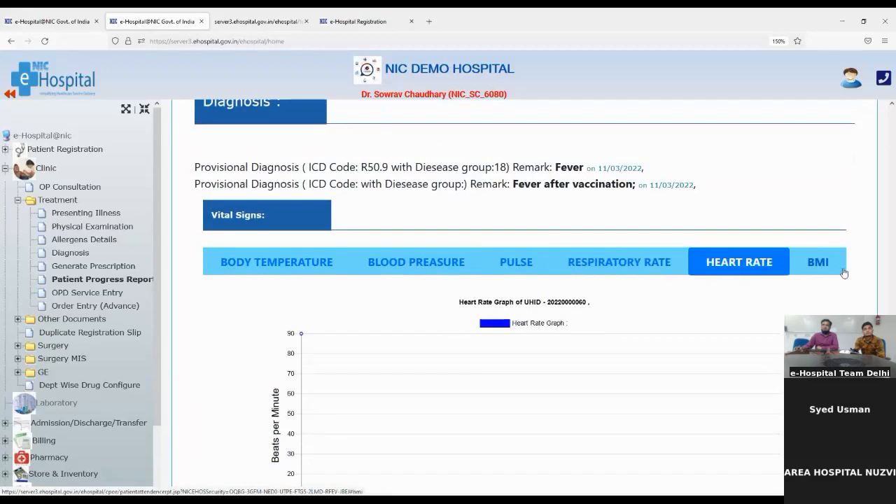
click(818, 263)
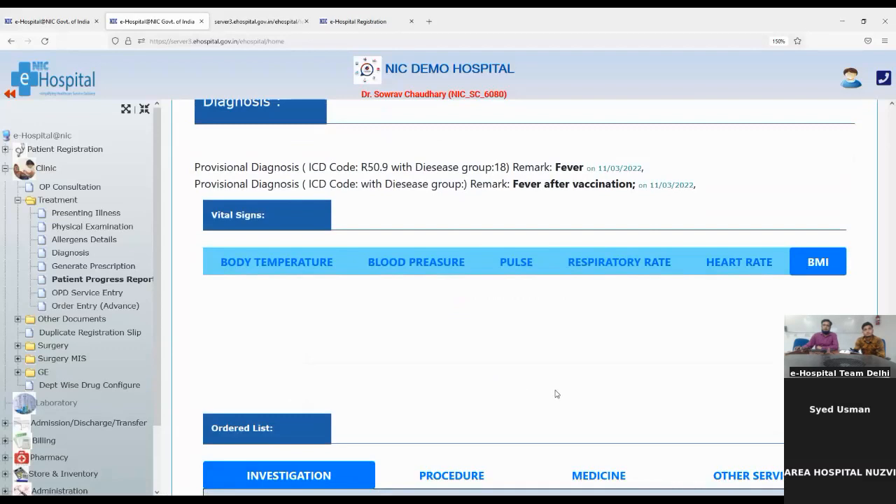
scroll(556, 394, down, 3)
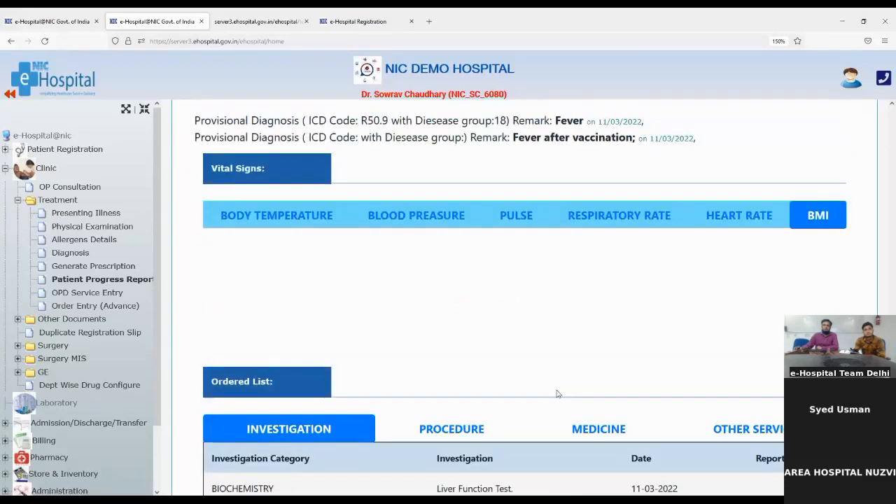
scroll(556, 394, down, 3)
scroll(303, 422, up, 3)
scroll(303, 422, up, 1)
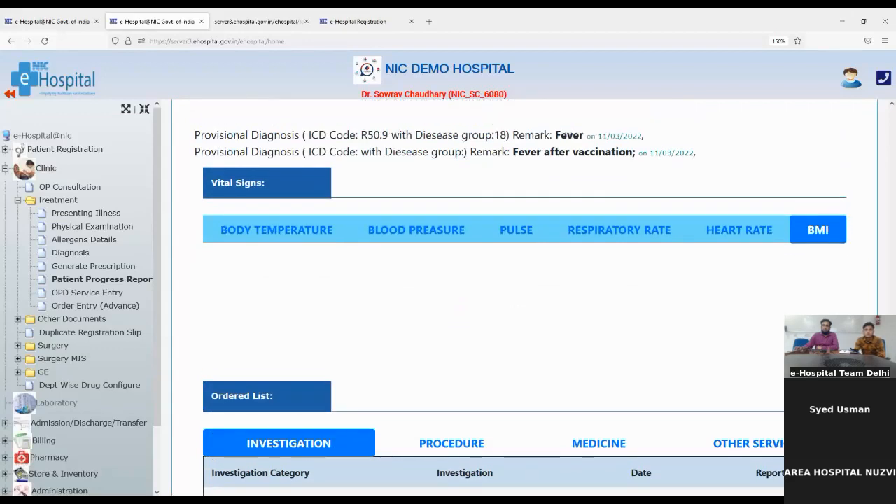
scroll(521, 309, down, 1)
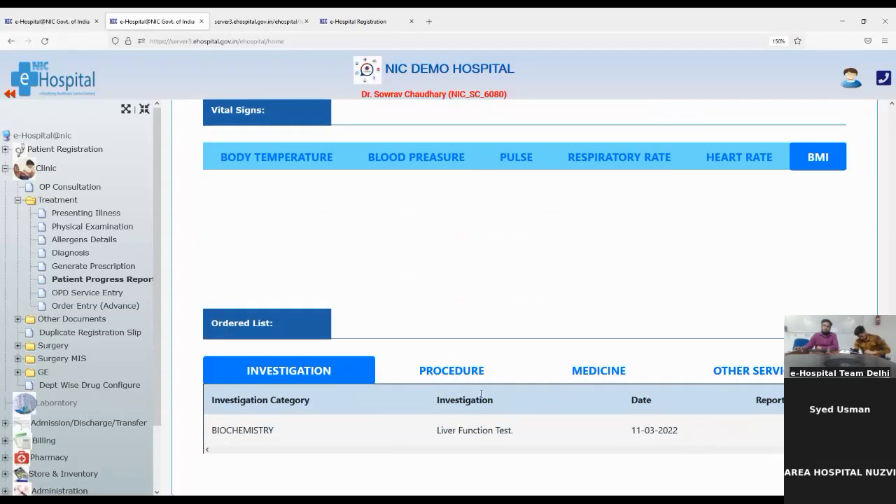
- Review ordered procedures, medicines (Augmentin 250MG, dispensed 0) and other services
click(448, 370)
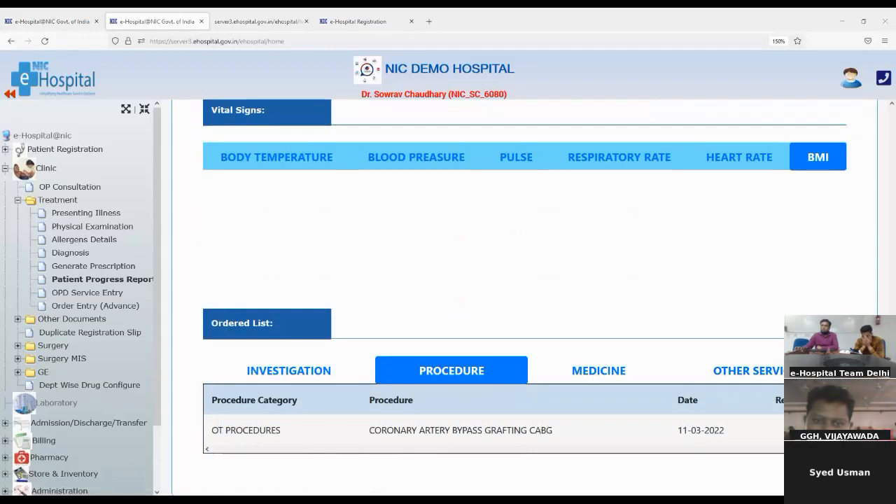
click(589, 375)
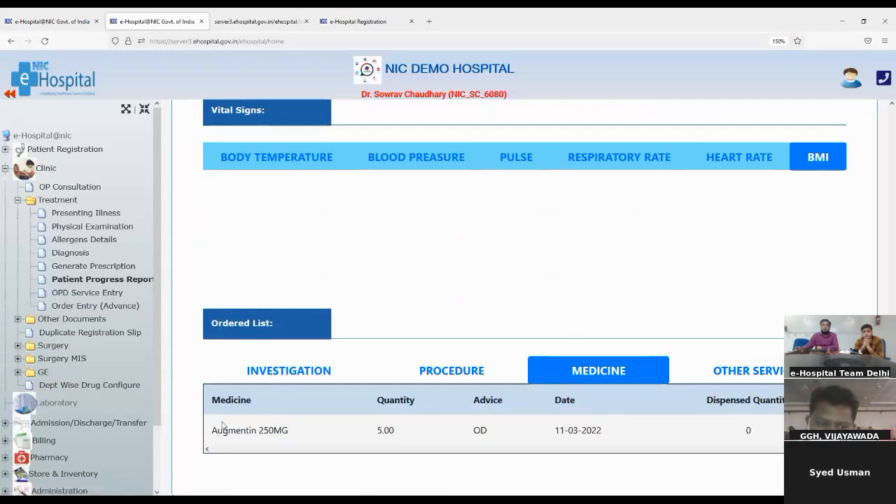
drag(214, 435, 291, 438)
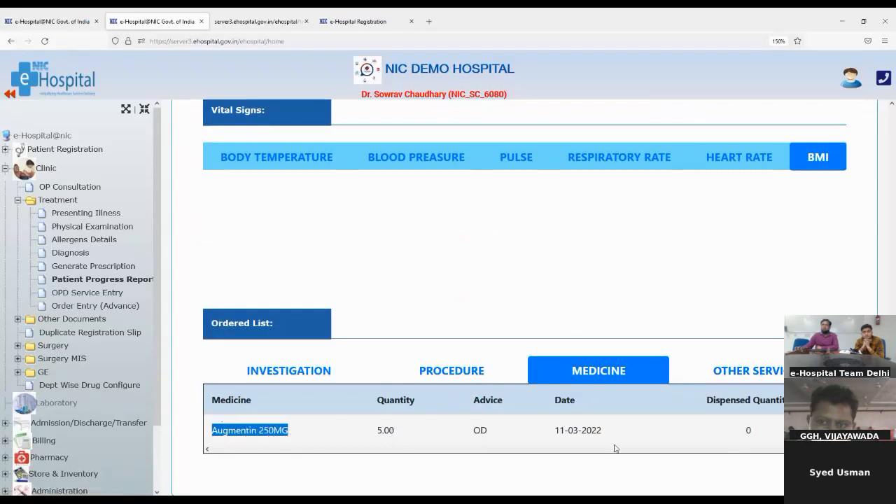
drag(740, 430, 754, 437)
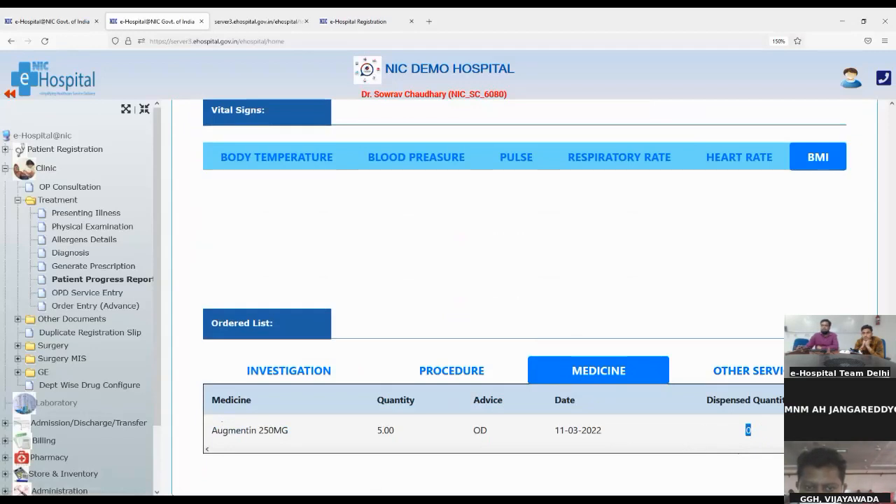
click(762, 376)
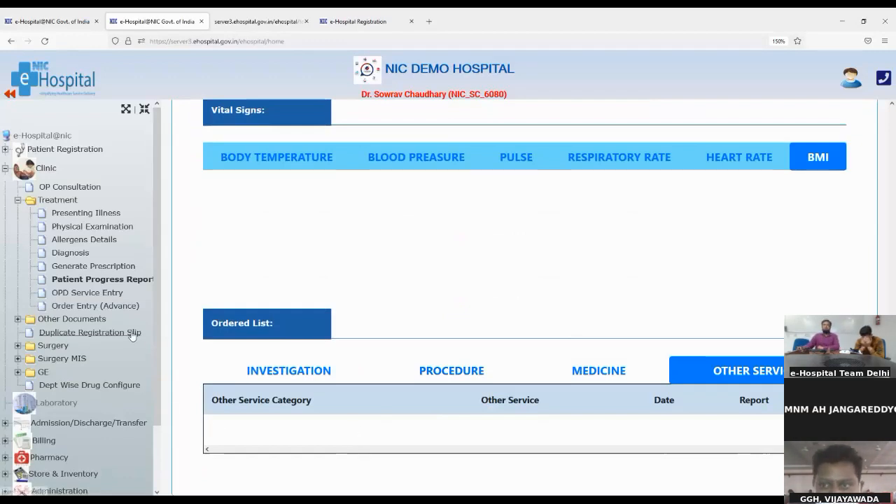
- Scroll back up and go to OPD Service Entry
scroll(537, 267, up, 15)
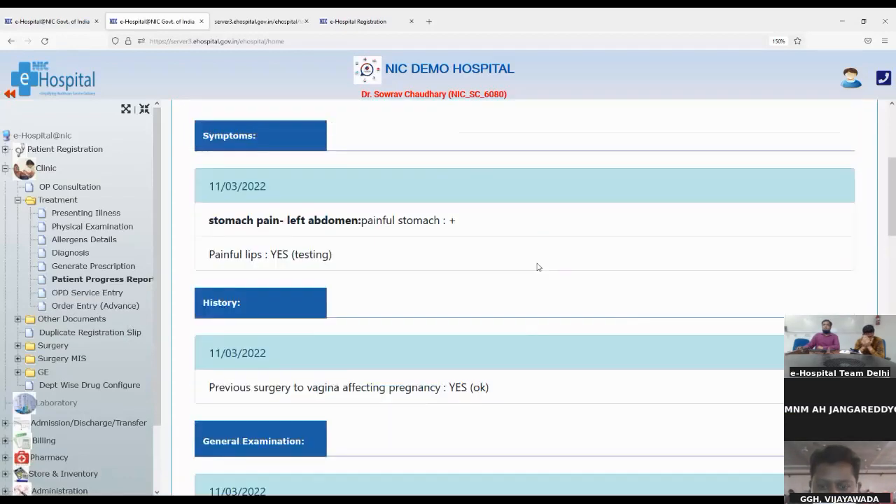
scroll(538, 266, up, 4)
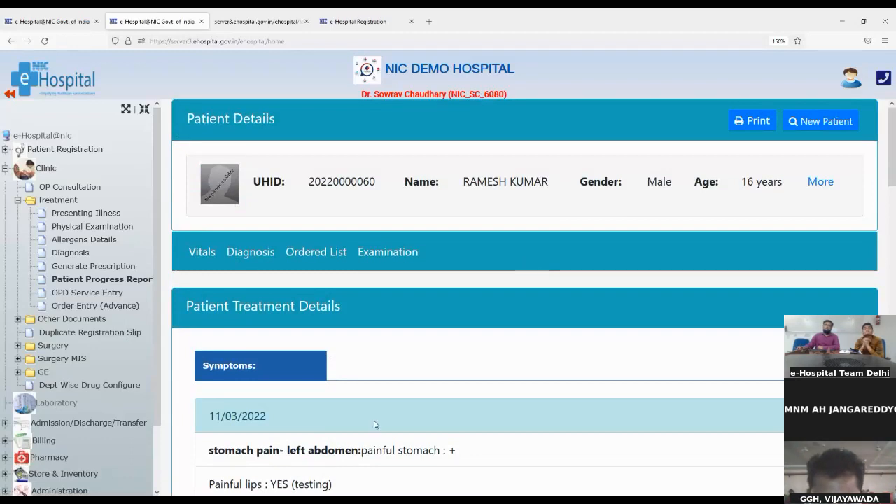
scroll(375, 424, down, 2)
scroll(374, 424, down, 2)
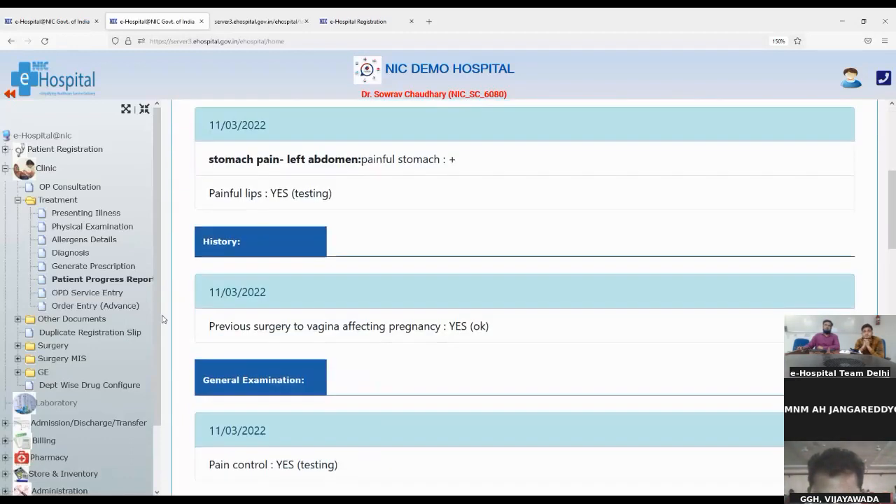
click(75, 294)
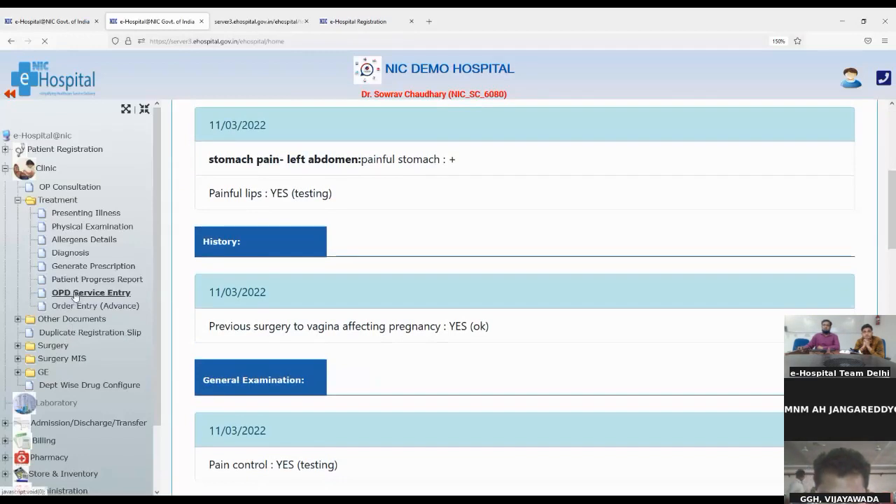
- Open Order Entry (Advanced), scroll the listed services, and select the patient's UHID
click(83, 308)
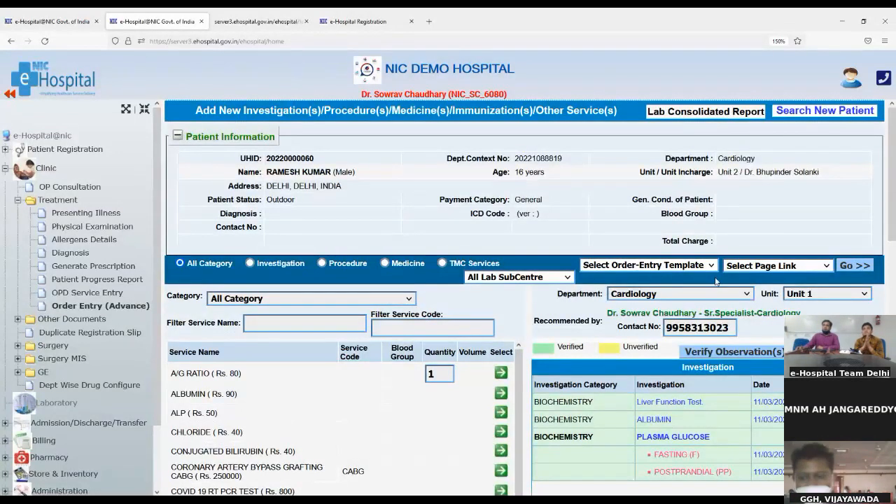
scroll(652, 367, down, 2)
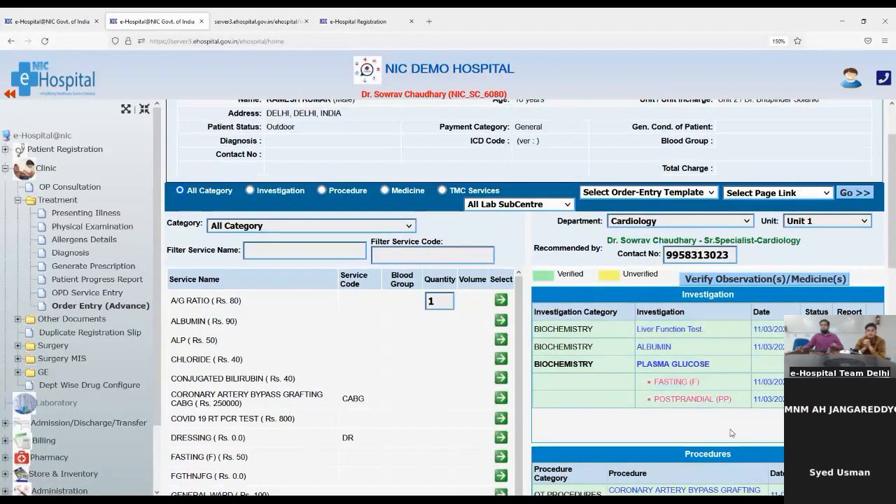
scroll(730, 432, down, 1)
scroll(666, 326, up, 2)
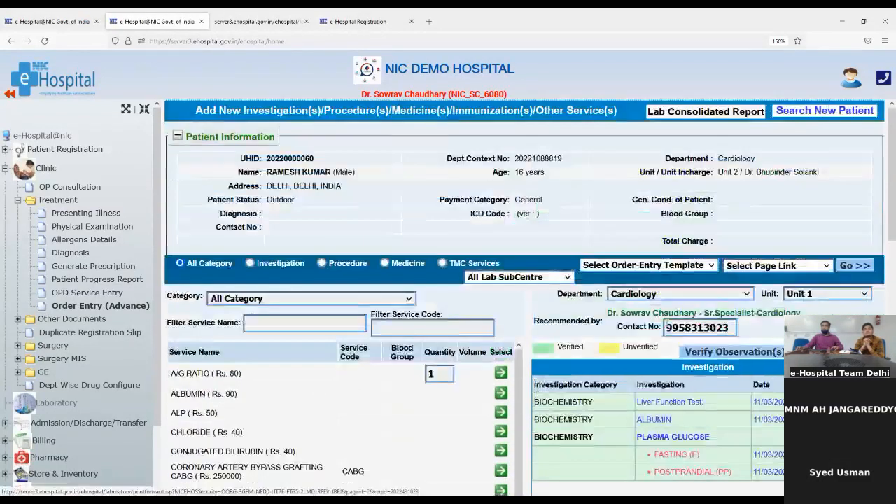
double_click(293, 158)
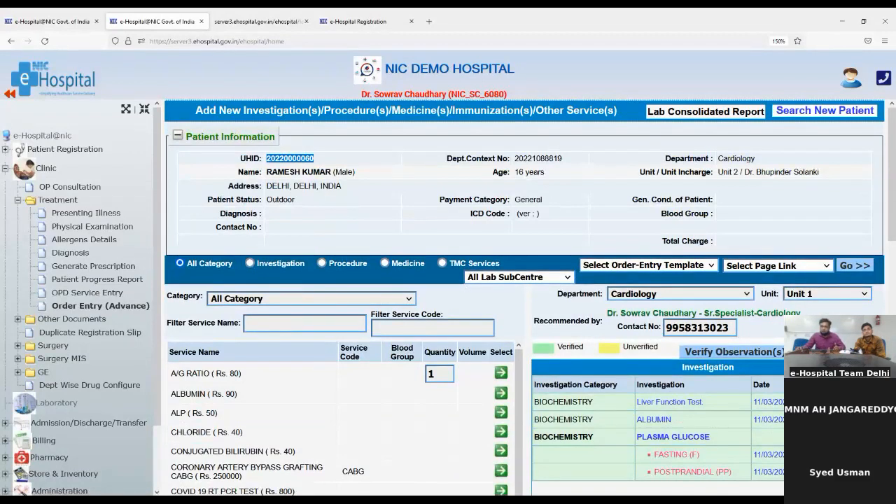
- Open the Laboratory module from the daily statistical dashboard in a separate window
click(44, 16)
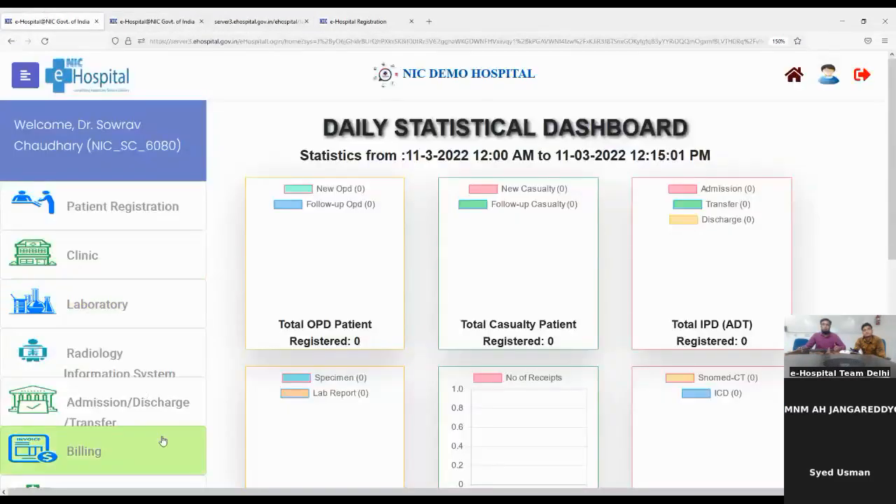
click(93, 312)
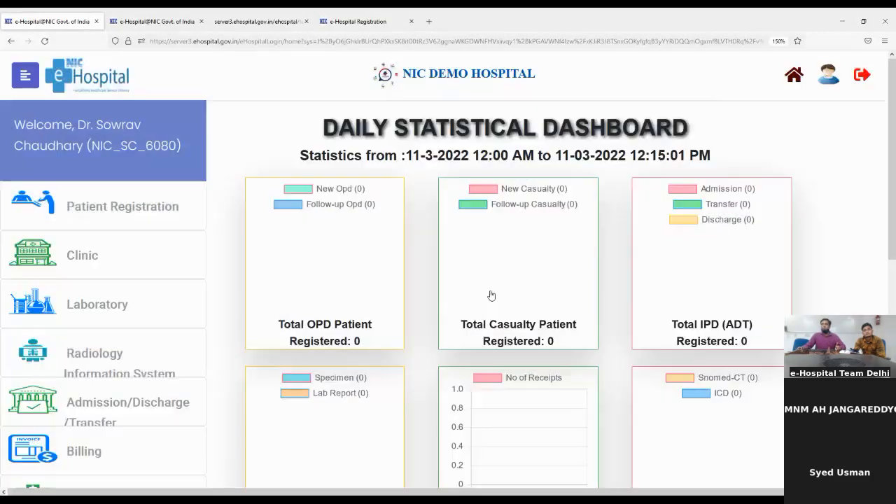
click(490, 292)
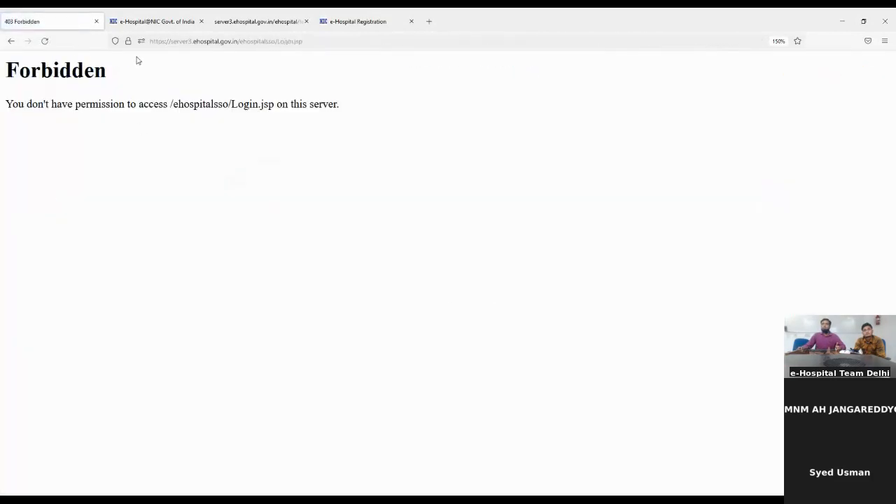
- Go to the e-Hospital site and submit the hospital account username at login
click(157, 41)
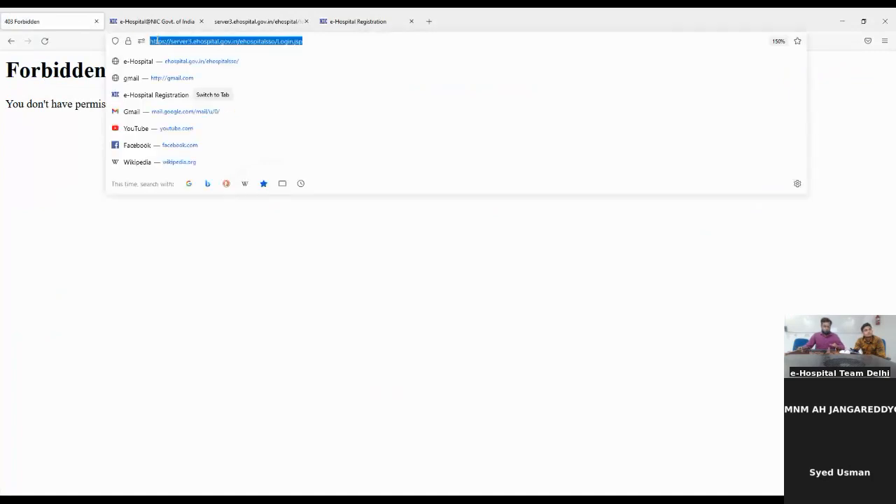
text(ehospital.gov.in/)
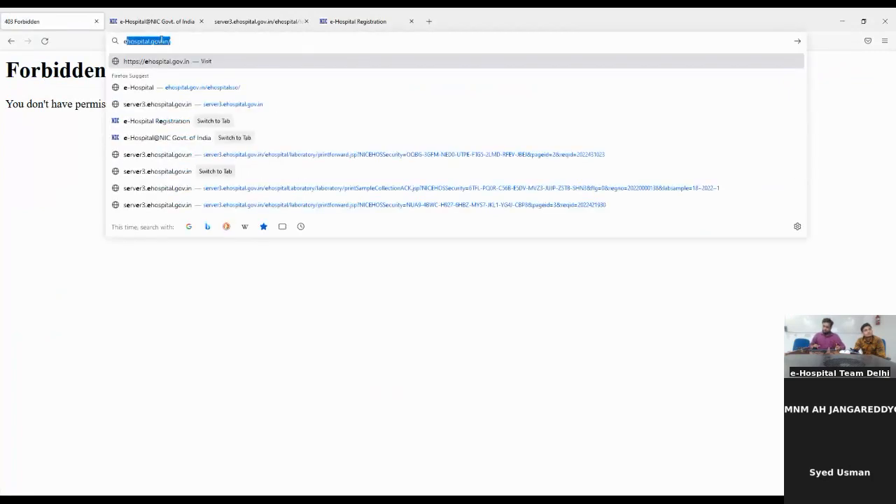
key(Return)
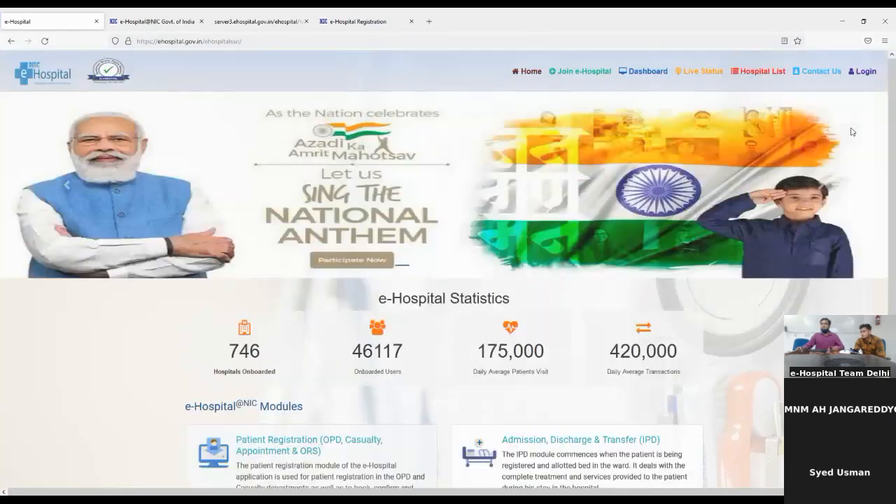
click(860, 72)
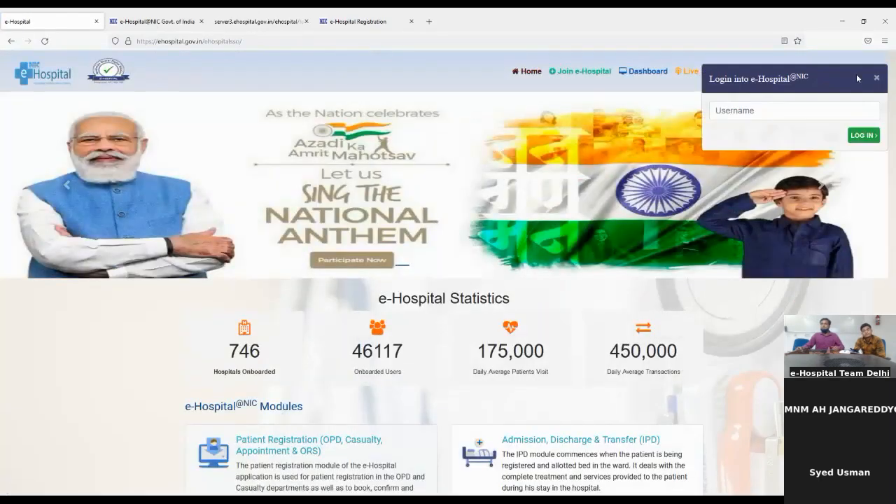
click(793, 106)
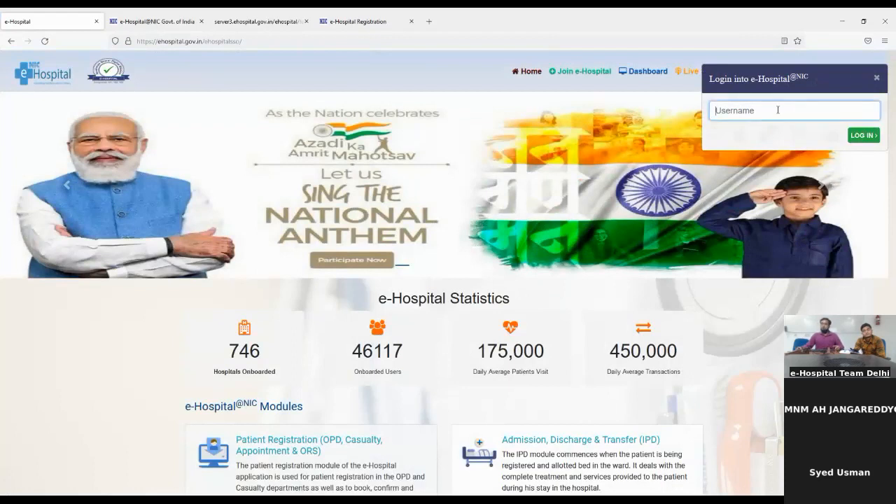
text(NIC)
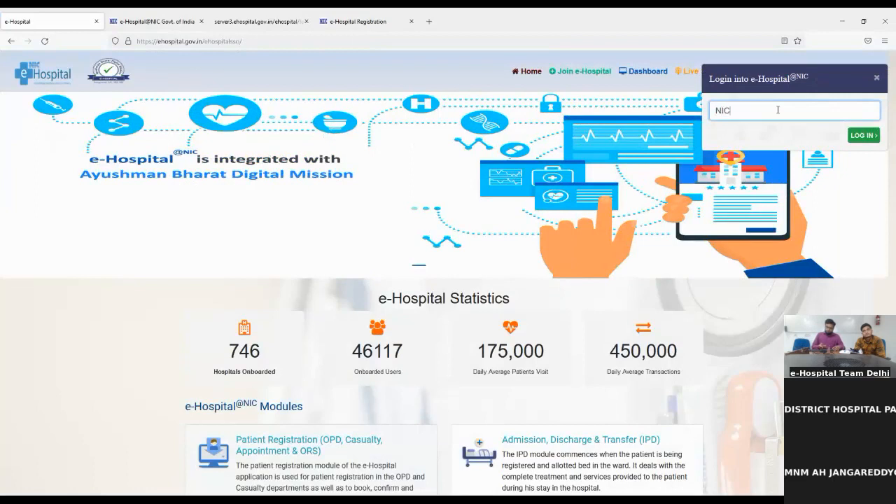
text(_SC_6080)
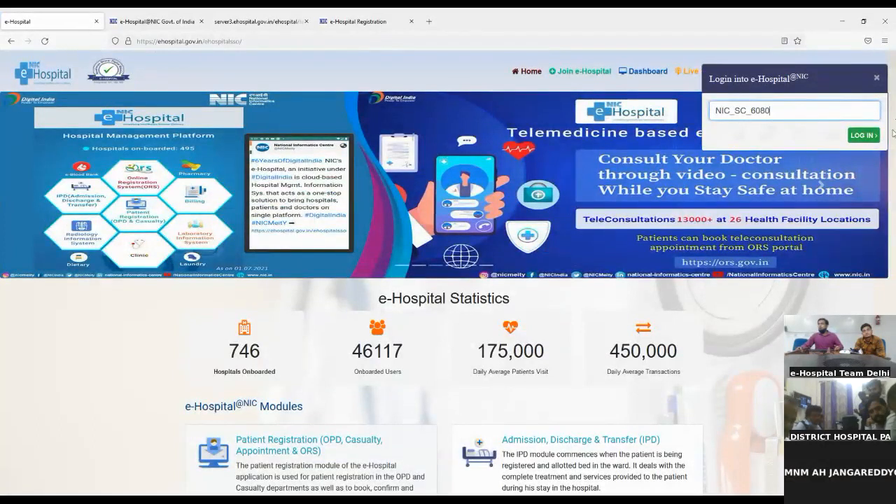
click(865, 136)
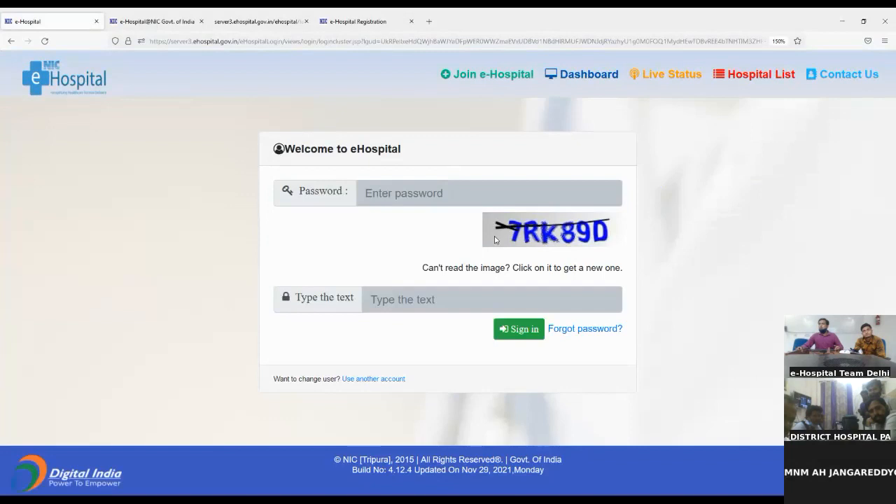
- Enter the account password and the captcha code, then sign in
click(445, 188)
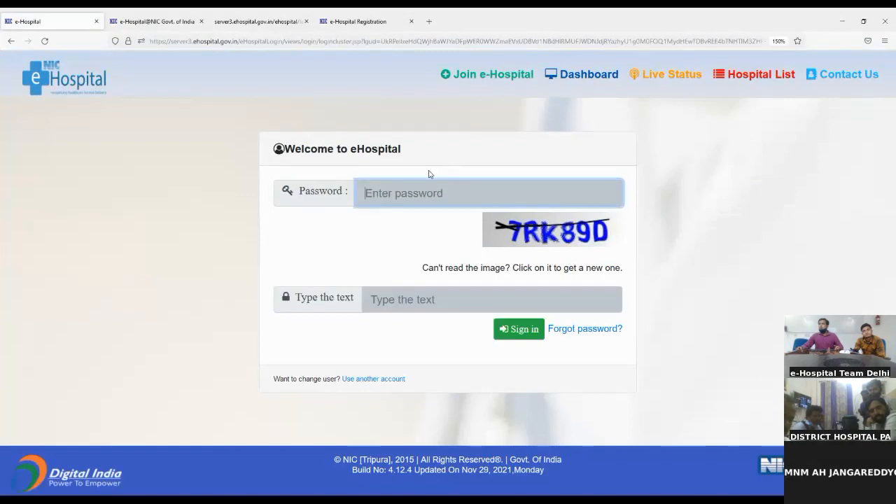
text(••••••••••••)
key(Tab)
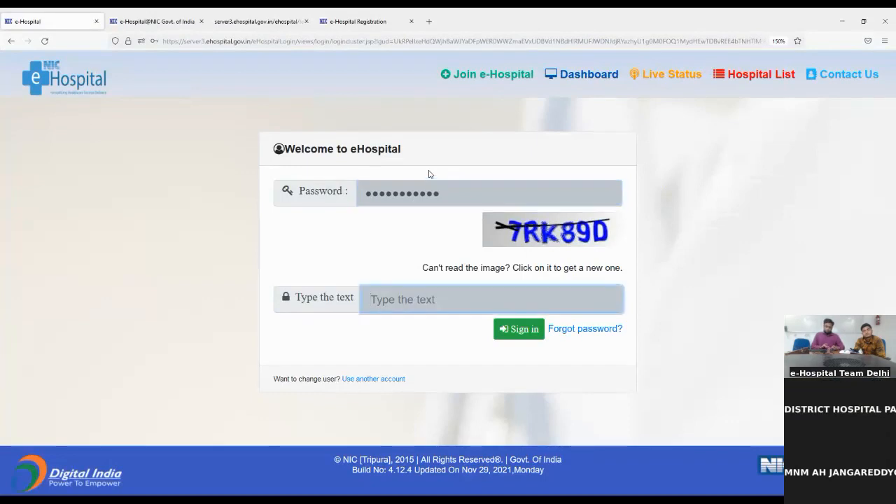
text(7rk89d)
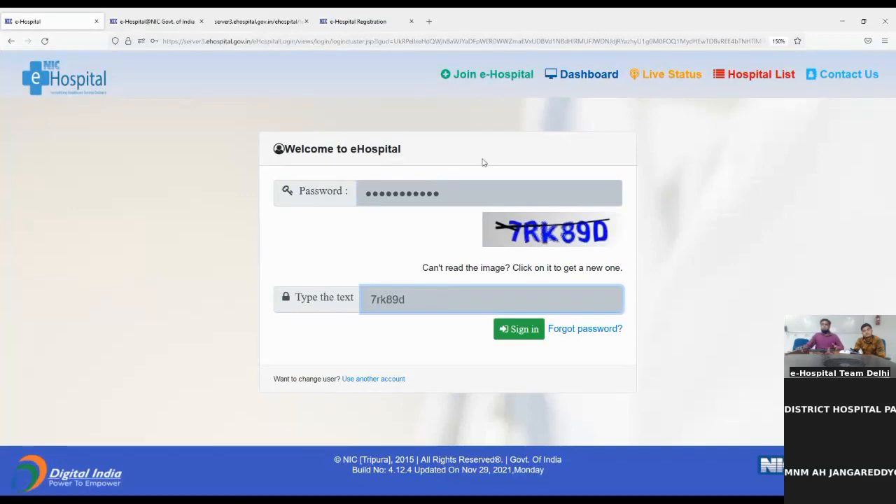
click(499, 343)
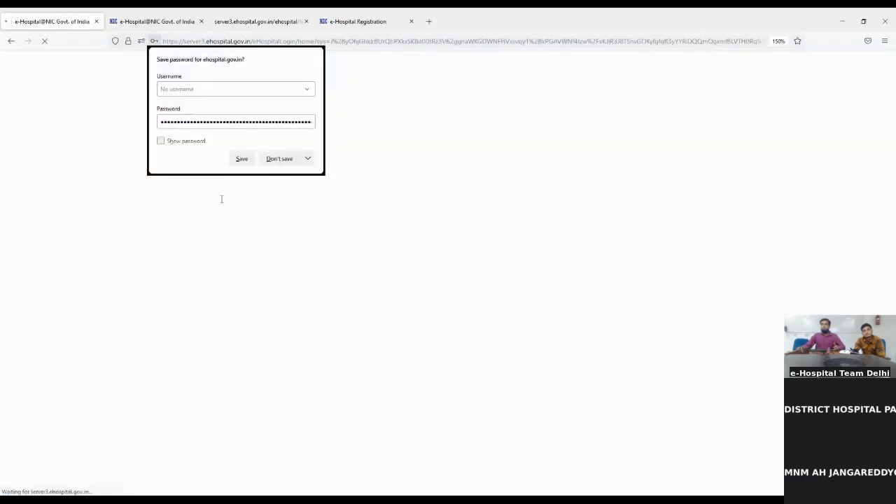
- Decline saving the password and open the Laboratory module in a separate window
click(280, 158)
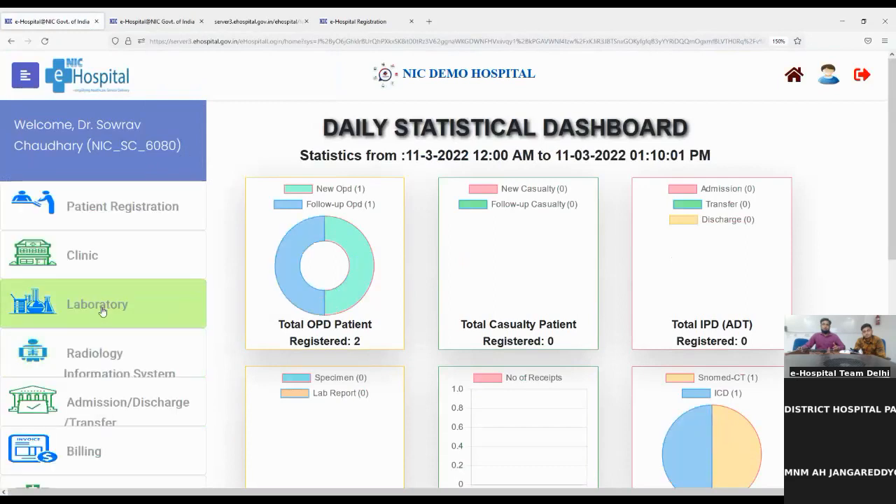
click(93, 303)
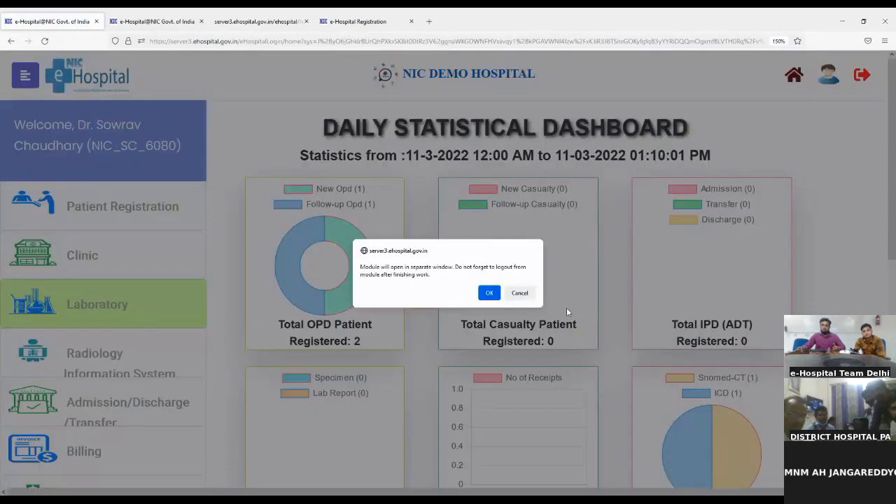
click(488, 293)
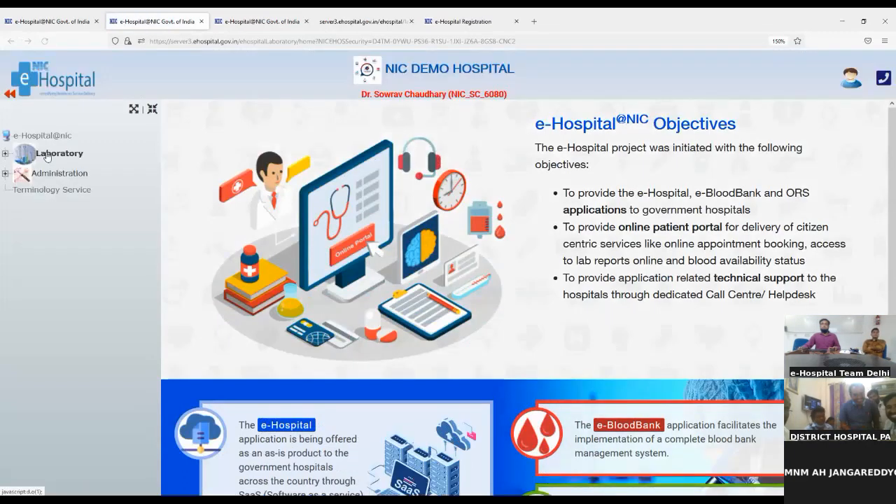
- Open Laboratory Sample Collection and continue with the Lab Building ground-floor centre
click(46, 155)
click(53, 171)
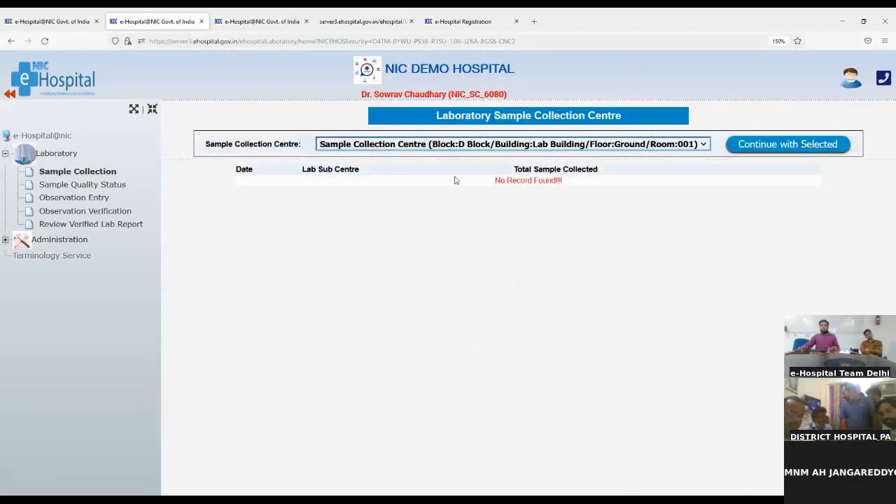
click(781, 147)
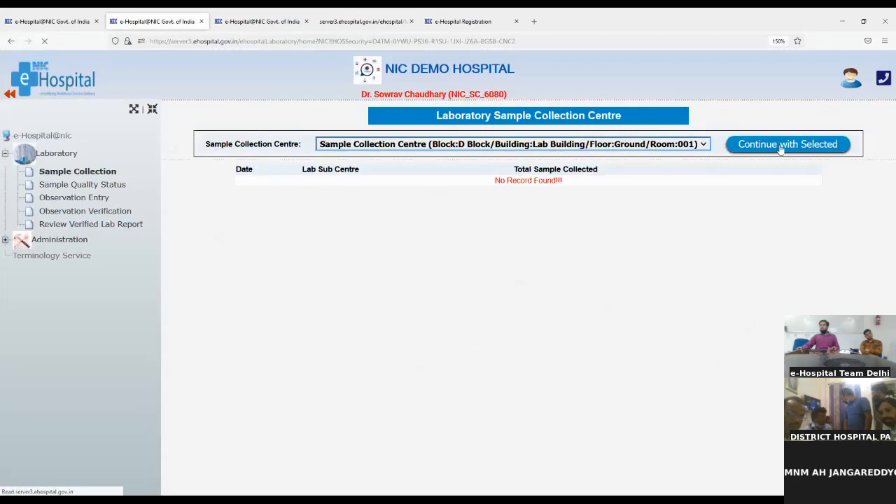
- Load the patient's details and pending tests by pasting their UHID
click(399, 177)
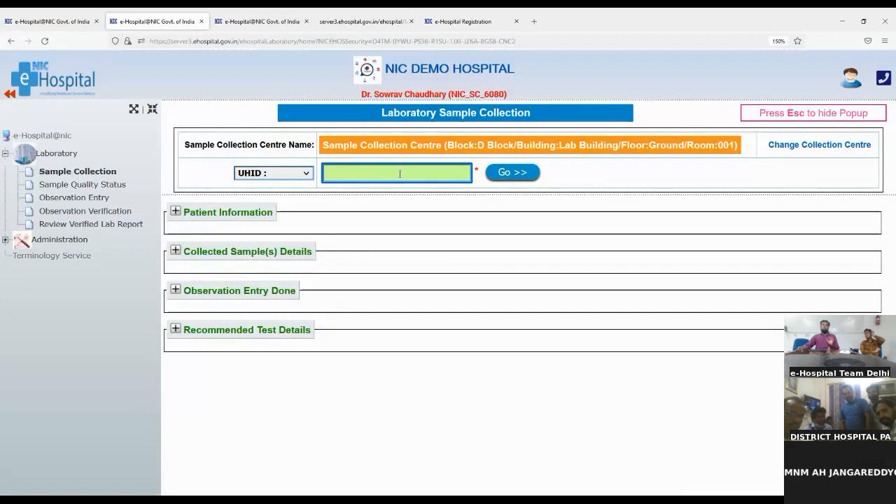
key(ctrl+v)
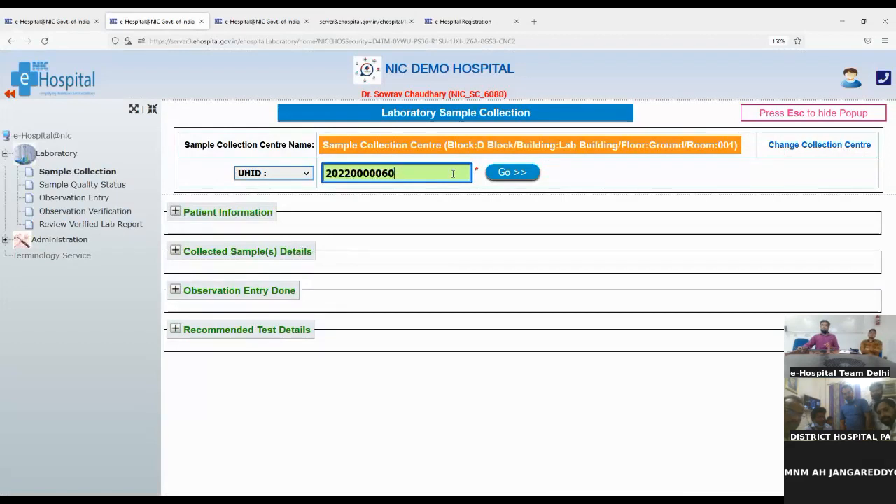
click(508, 175)
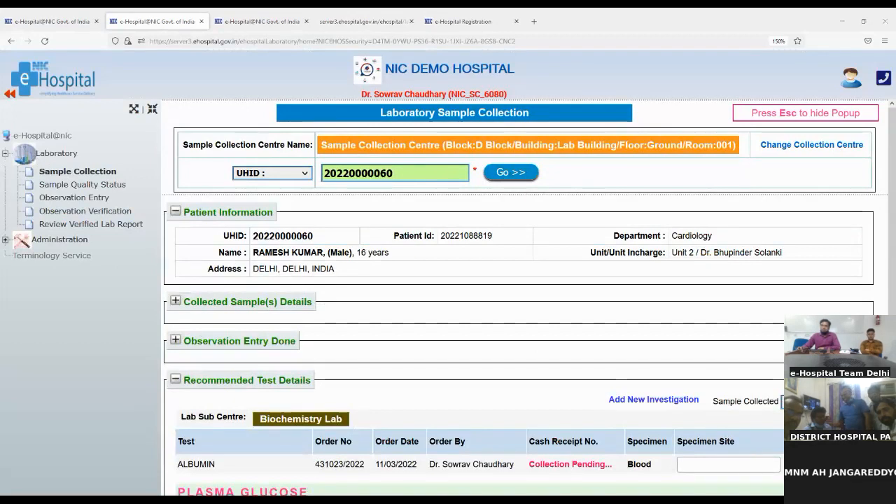
scroll(565, 406, down, 1)
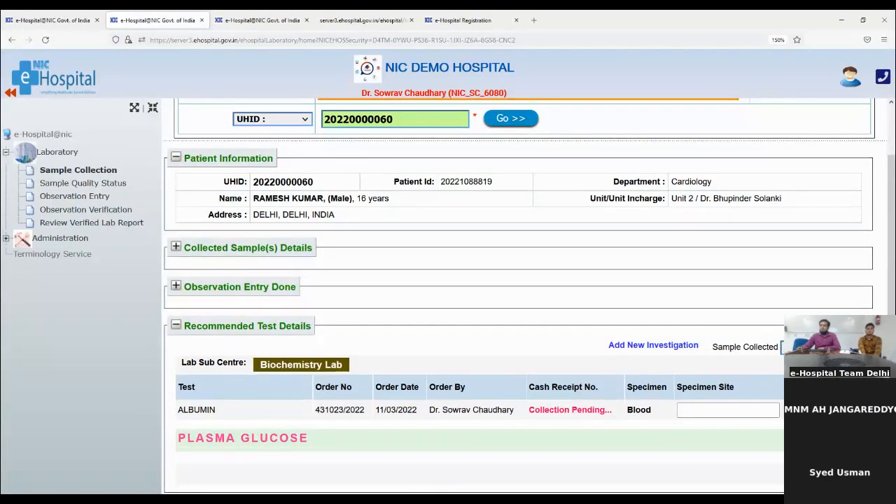
- Mark the Biochemistry Lab blood sample as collected, generating its sample number
click(687, 412)
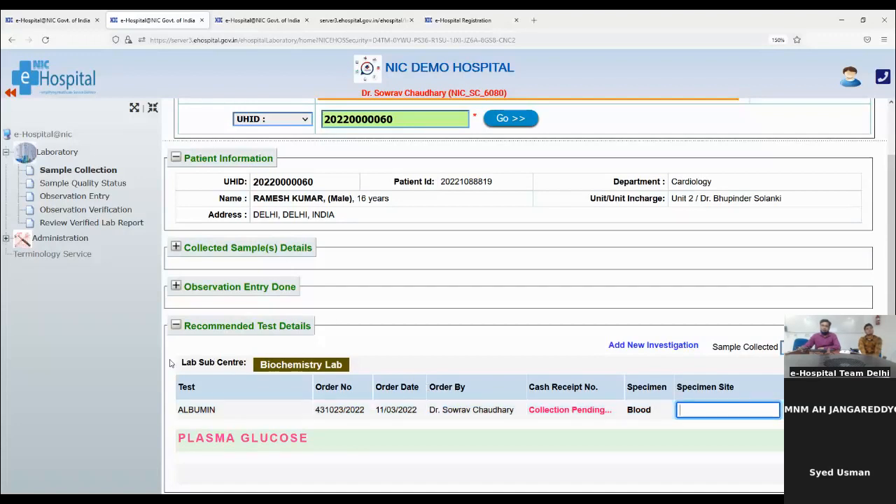
drag(190, 363, 350, 367)
click(362, 361)
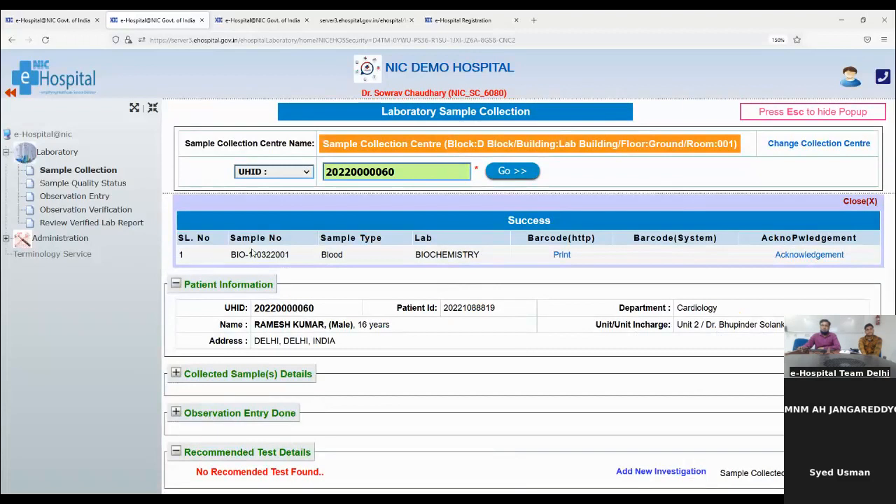
drag(227, 257, 280, 256)
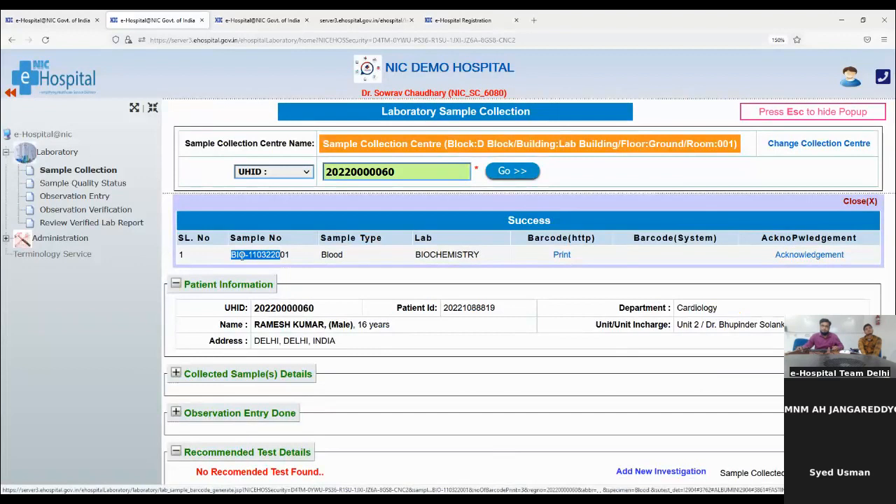
click(89, 185)
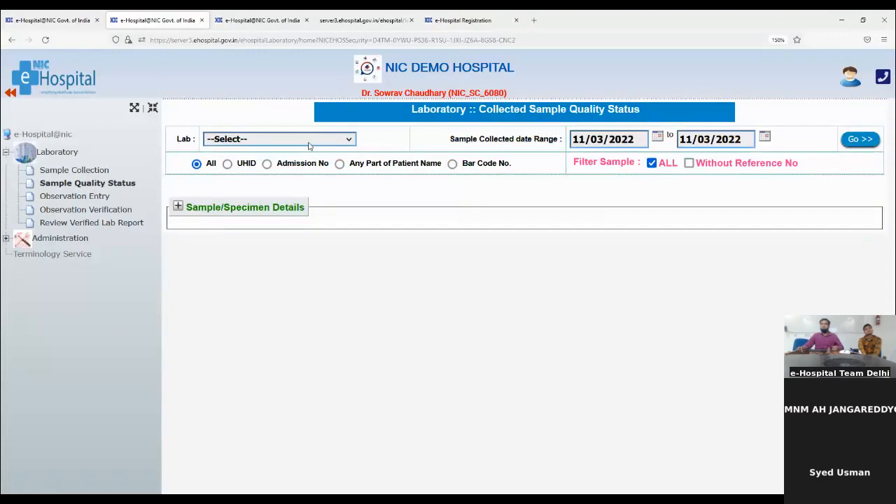
- Search BIOCHEMISTRY lab sample quality status filtered by the patient's full UHID
click(309, 142)
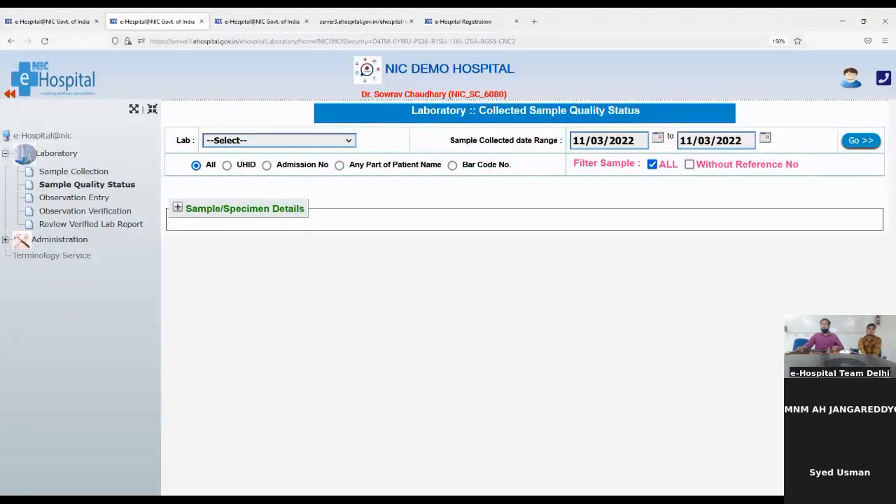
click(264, 174)
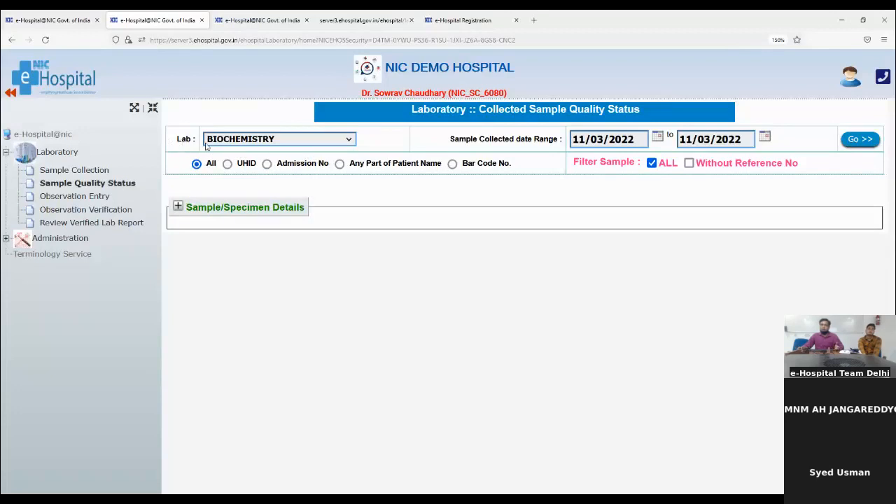
click(227, 165)
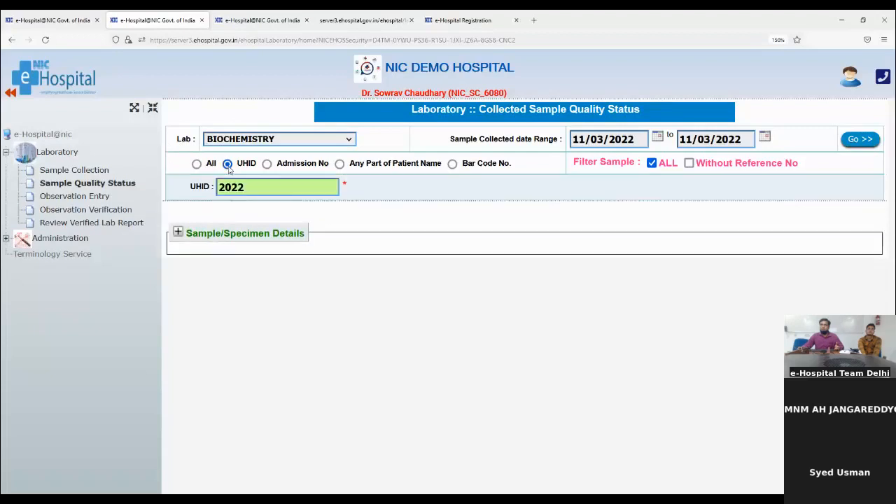
double_click(252, 188)
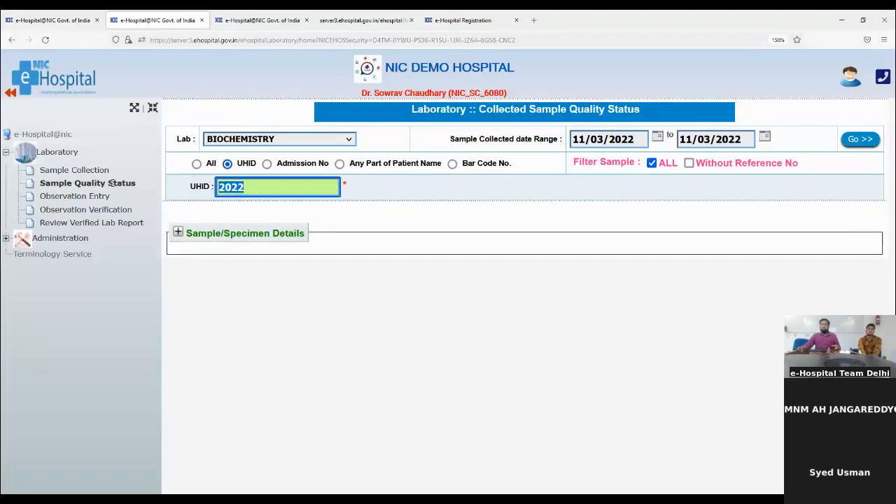
key(ctrl+v)
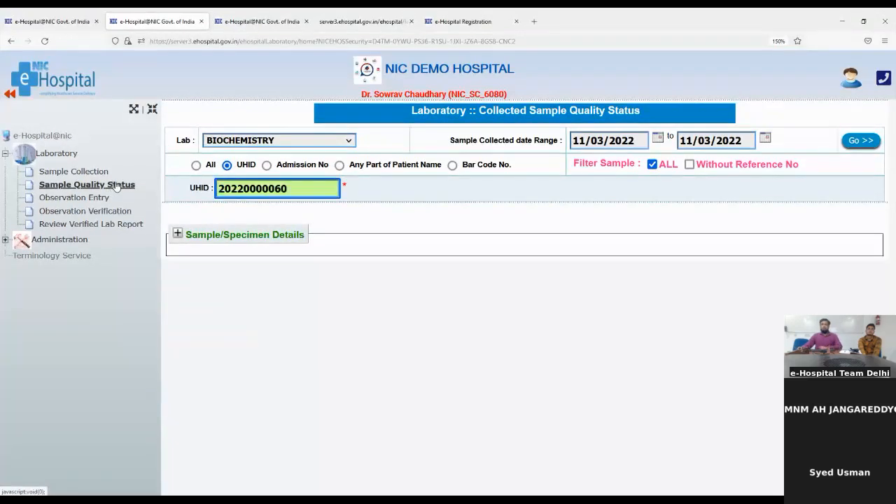
key(Return)
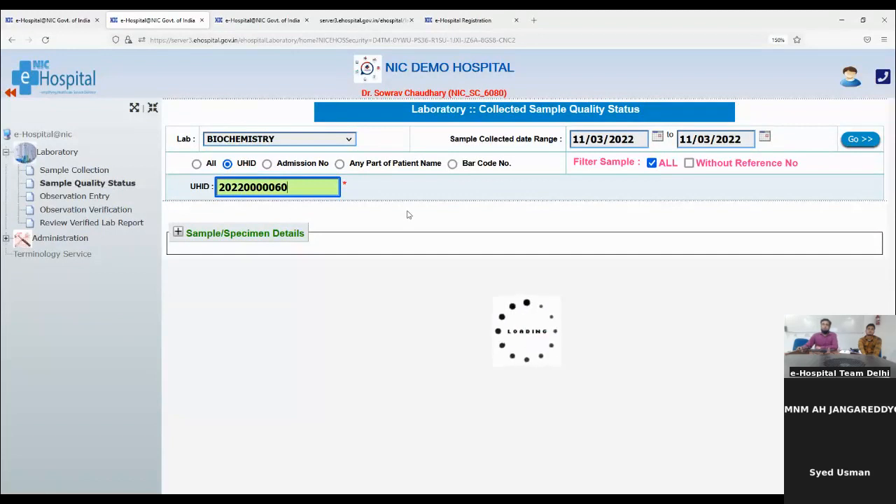
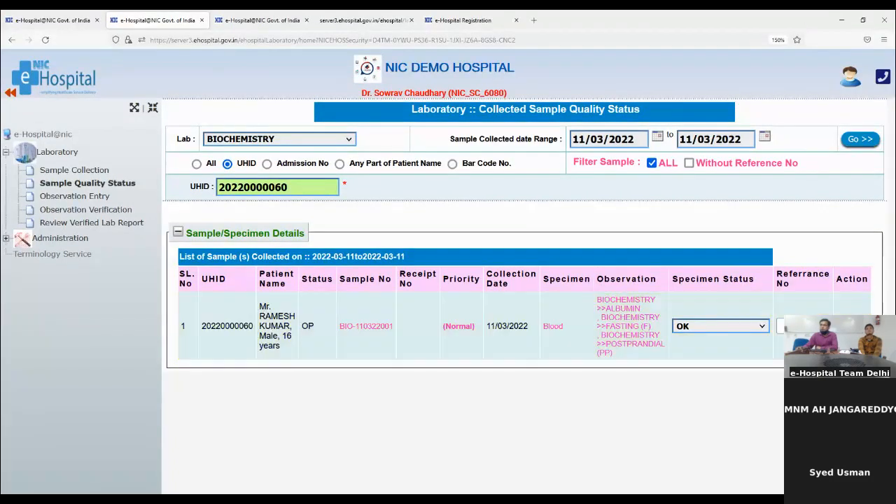
- Save the blood sample's quality status as OK with reference number 1 and remark 'ok'
text(1)
click(852, 326)
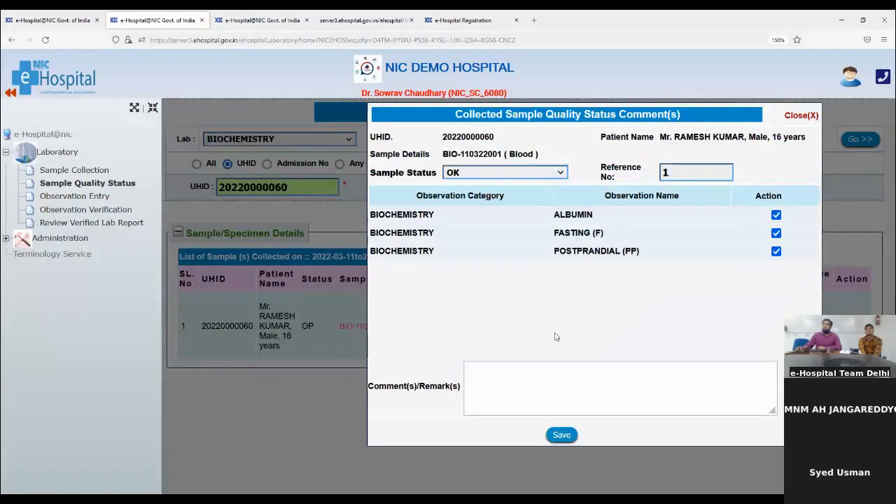
click(528, 389)
text(ok)
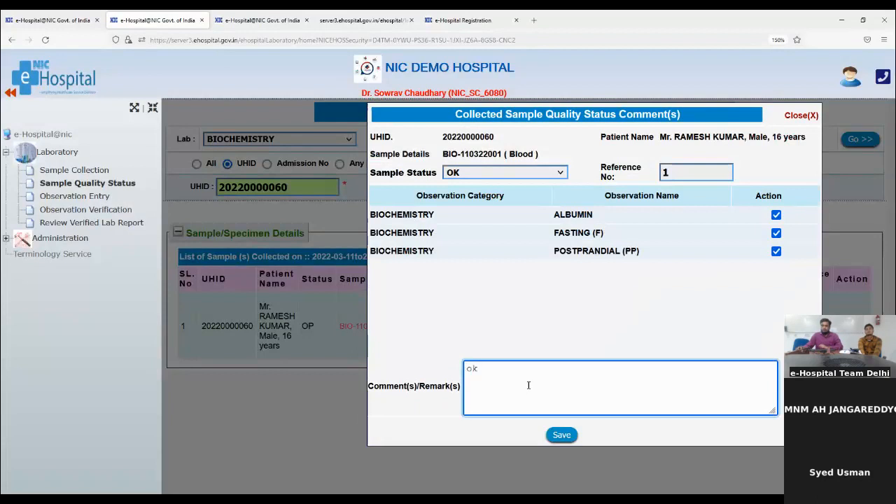
click(561, 436)
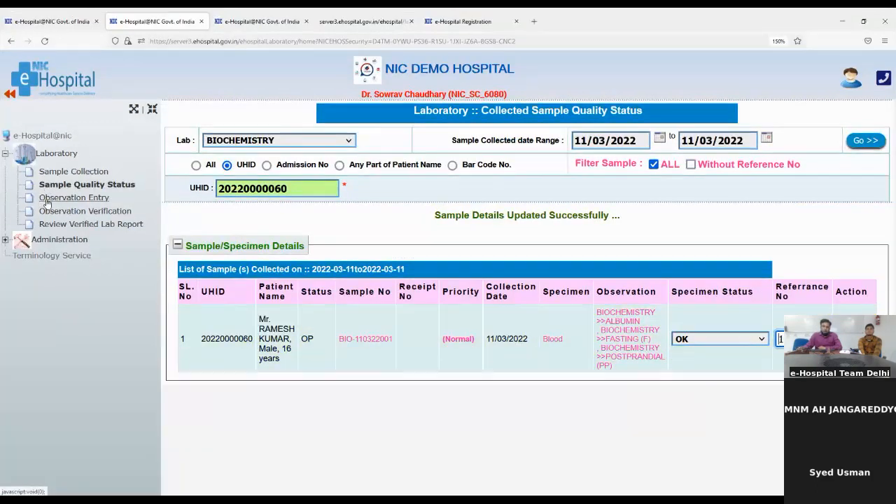
- In Observation Entry, list Biochemistry Lab samples by sub centre and open sample BIO-110322001
click(47, 200)
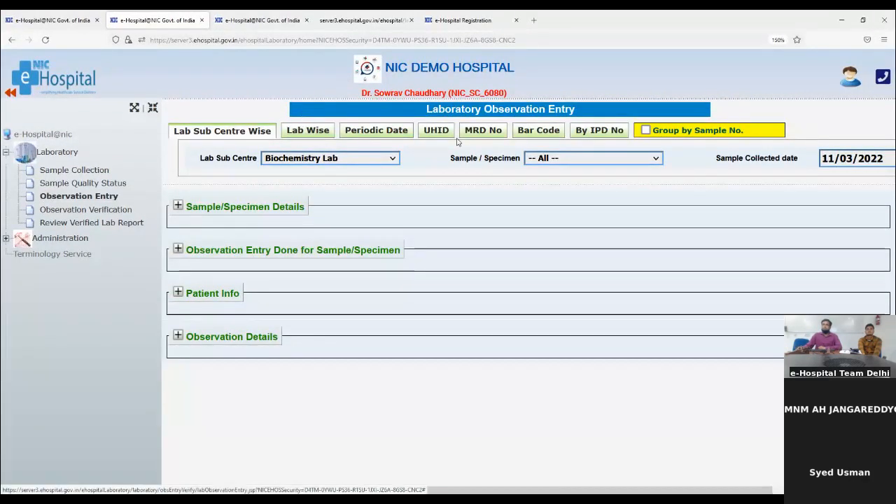
click(436, 132)
click(442, 159)
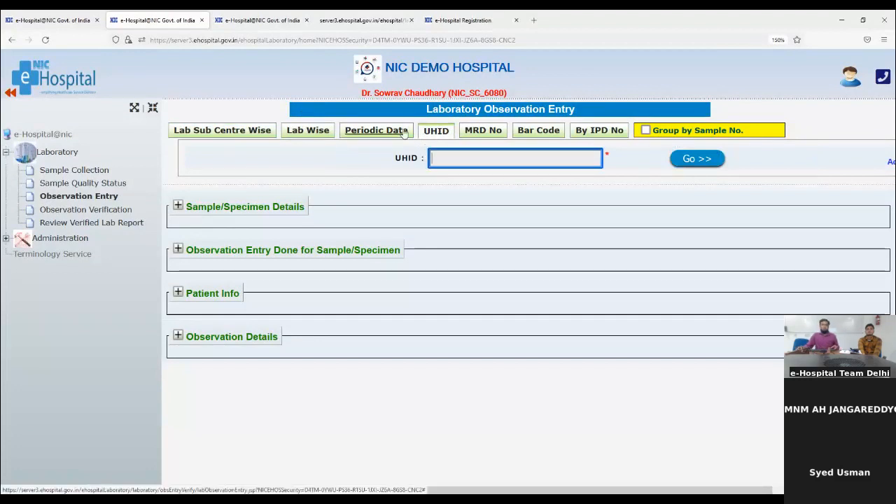
click(230, 132)
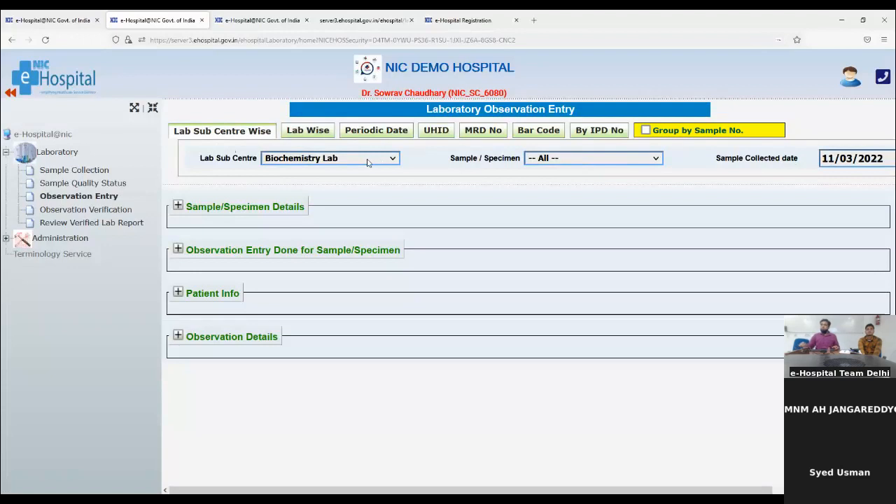
key(ctrl+minus)
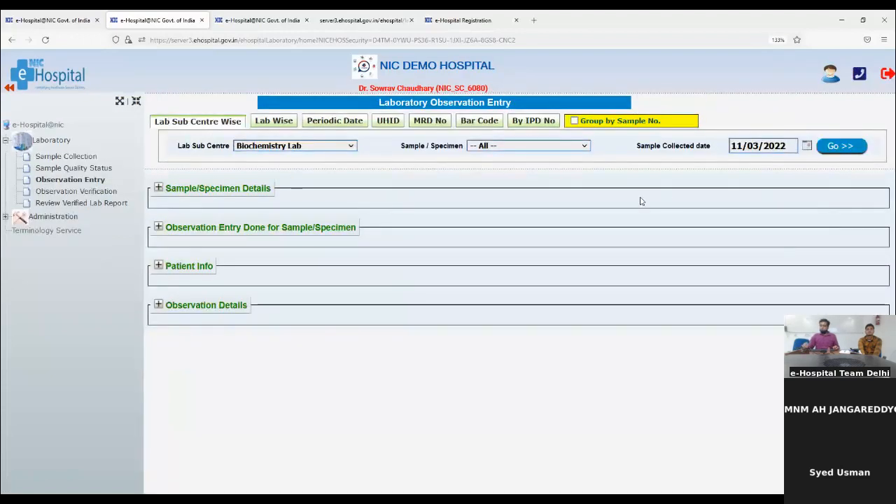
key(ctrl+plus)
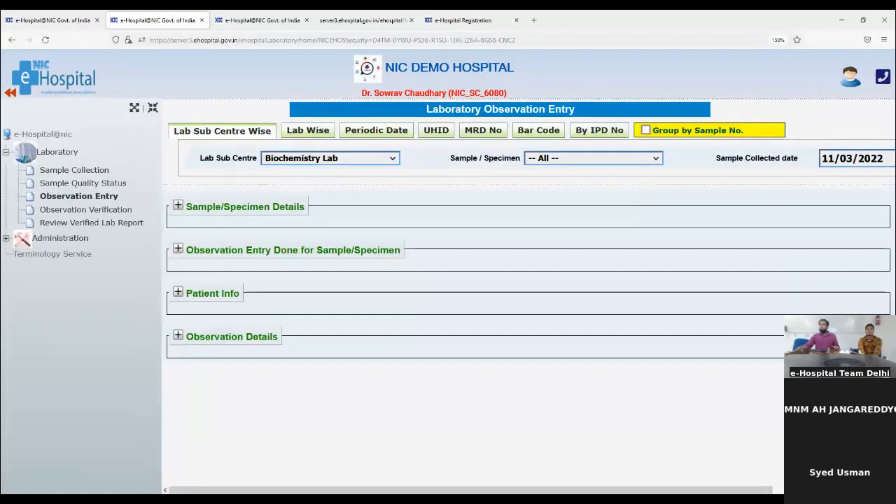
drag(684, 491, 798, 491)
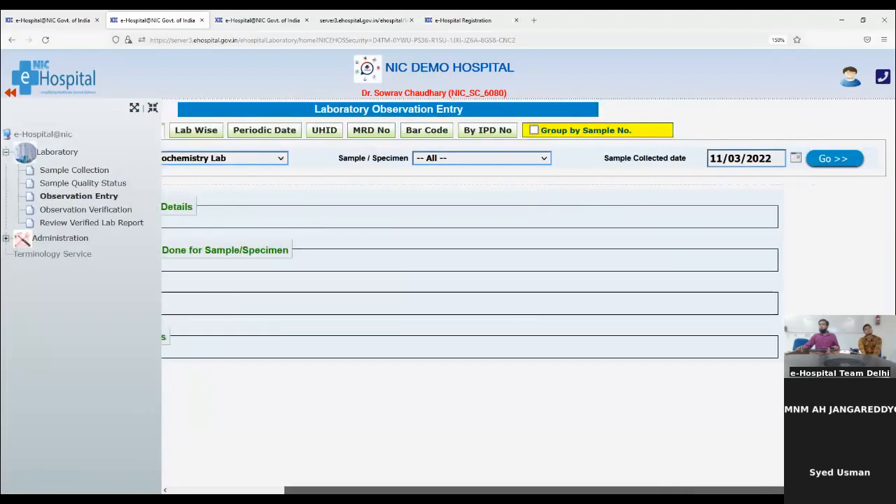
click(823, 159)
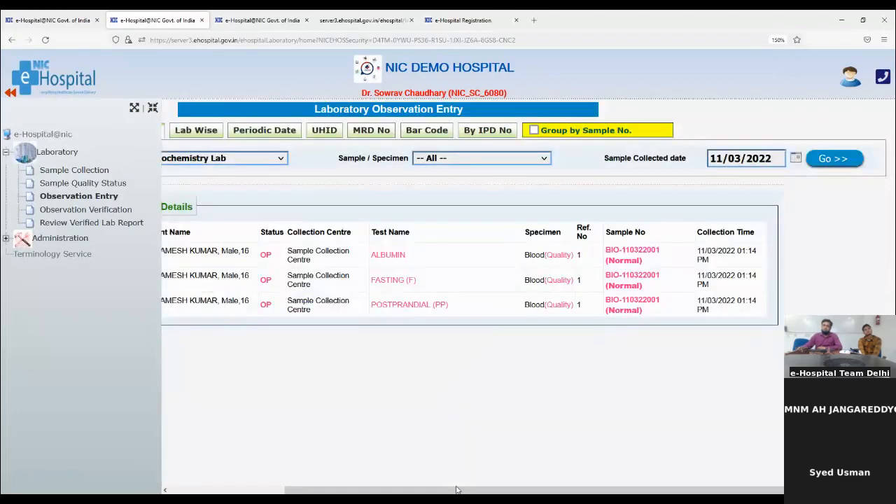
drag(453, 492, 236, 470)
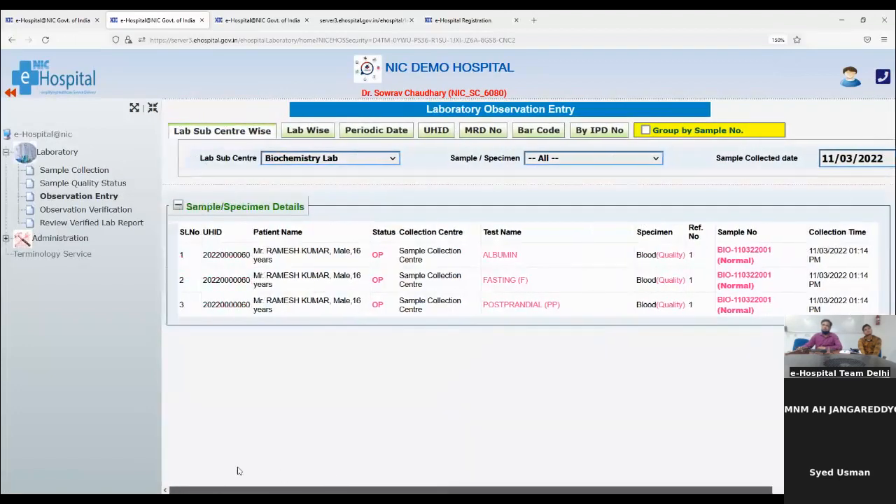
click(735, 256)
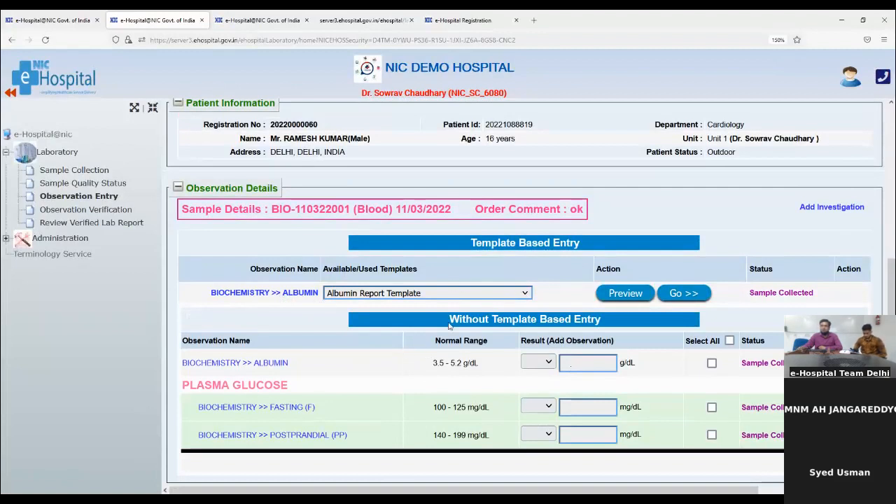
- Enter and save results: Albumin 25, fasting glucose 99 and postprandial glucose 200
drag(448, 324, 647, 334)
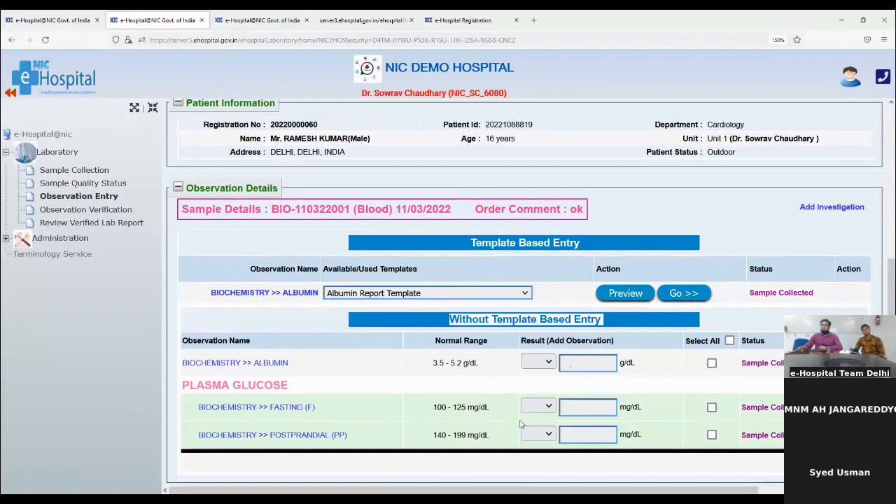
click(571, 367)
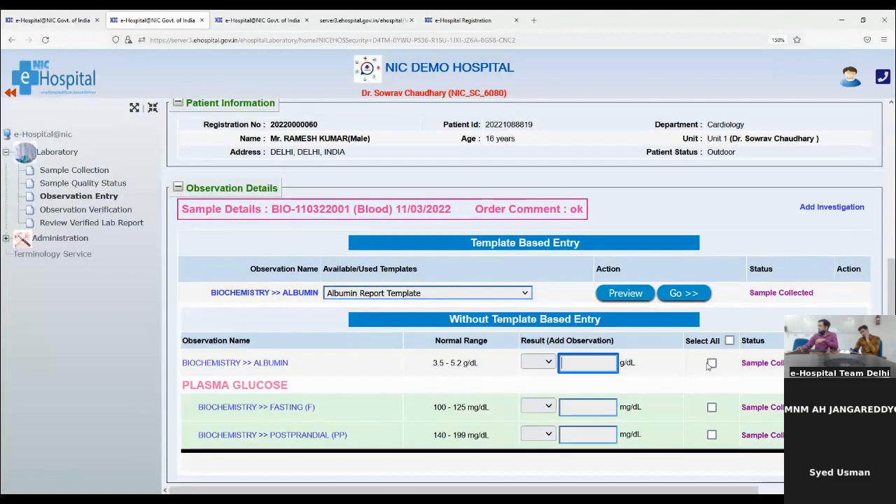
text(5)
click(576, 411)
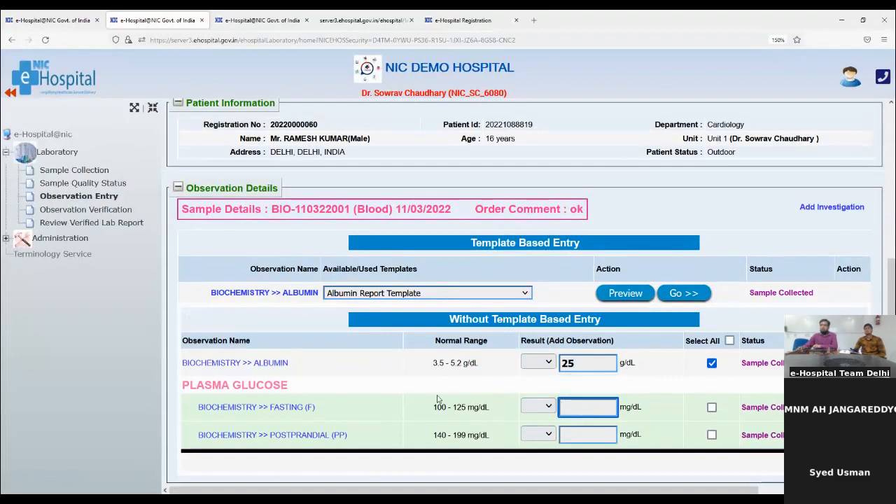
drag(437, 409, 500, 418)
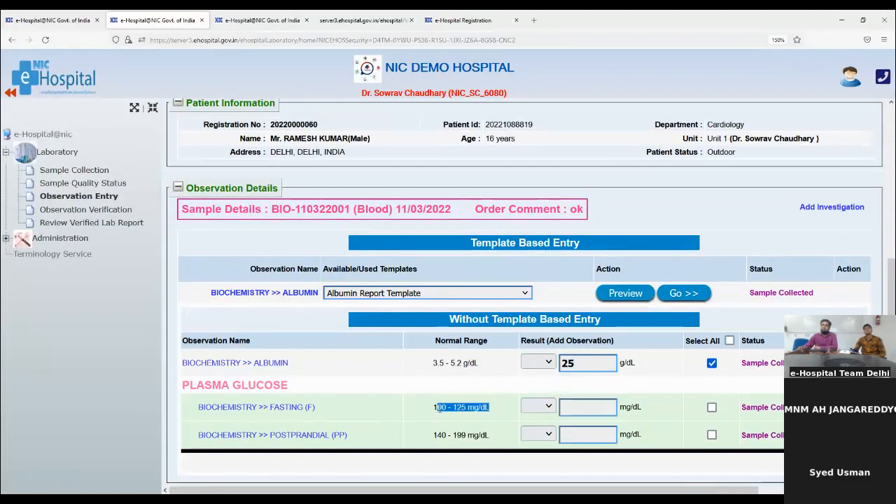
click(583, 406)
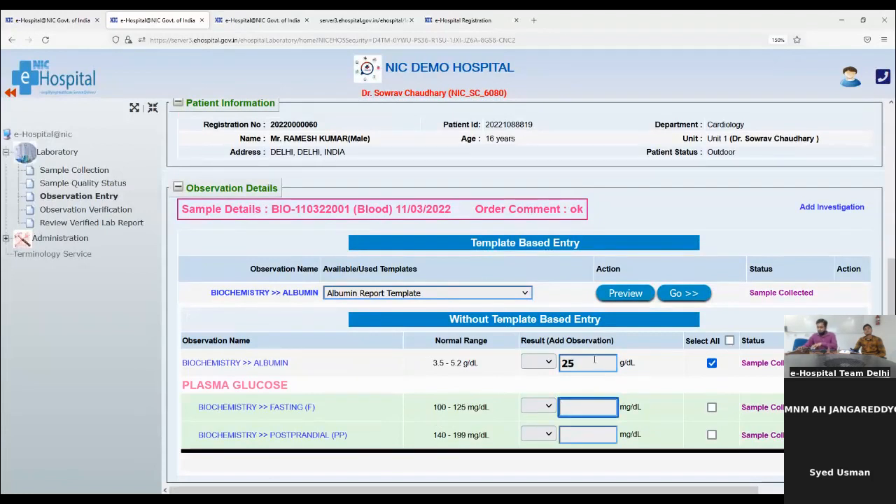
text(99)
click(569, 436)
text(200)
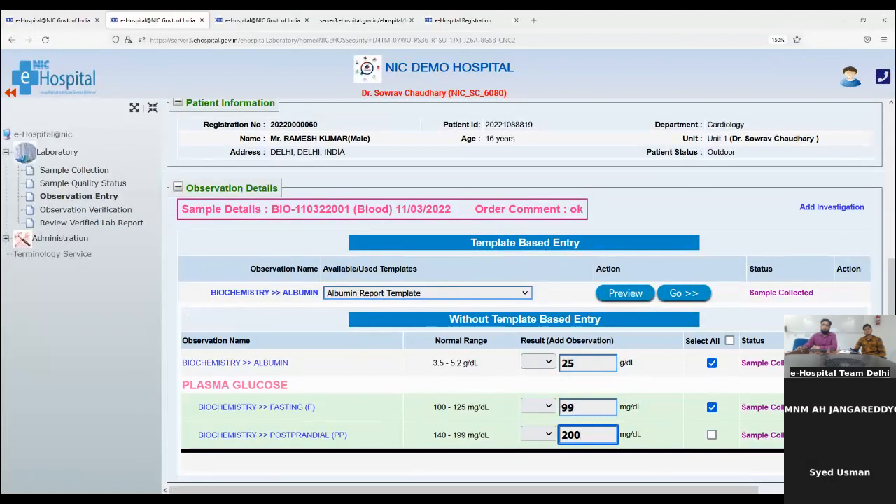
key(Tab)
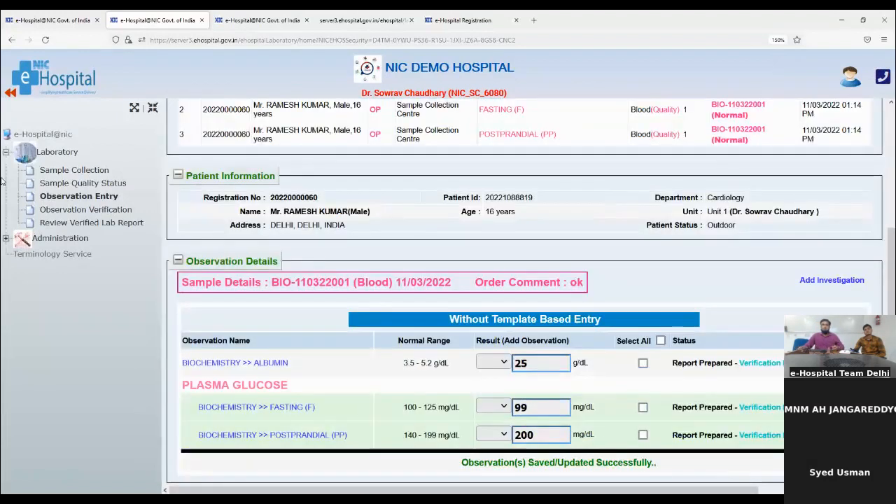
click(64, 212)
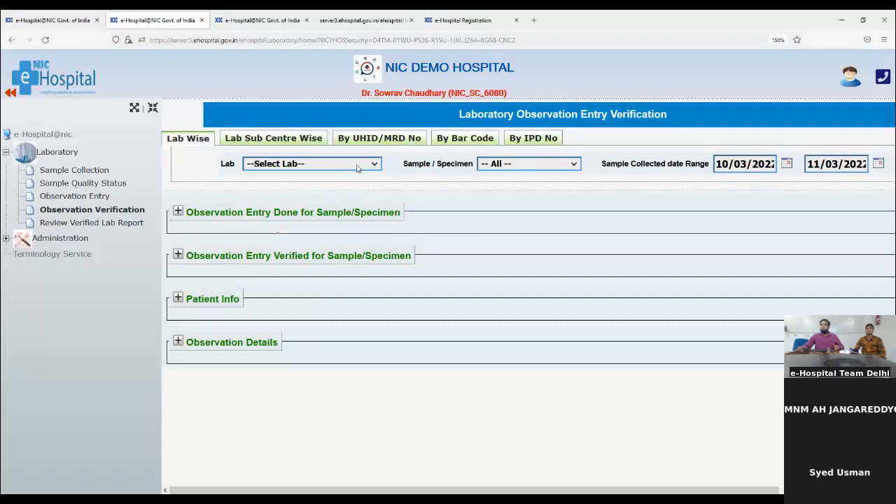
- Choose the BIOCHEMISTRY lab, list samples awaiting verification and open BIO-110322001's results
click(456, 201)
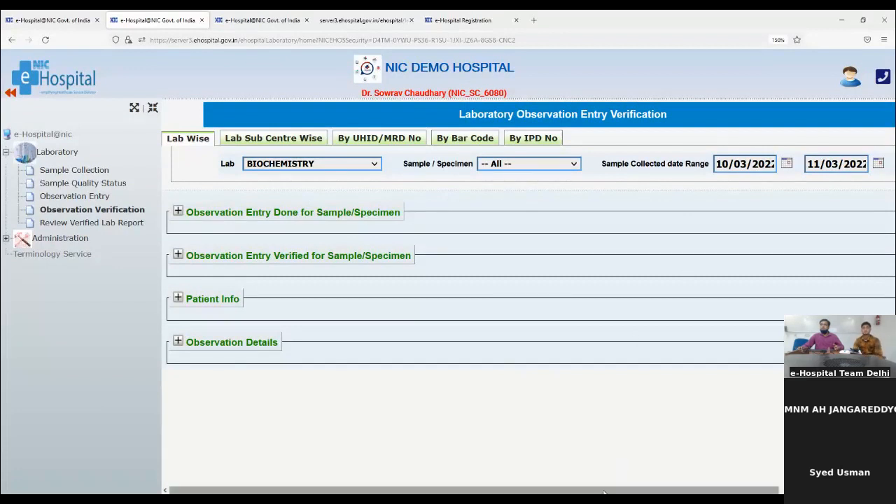
drag(604, 492, 712, 492)
click(819, 164)
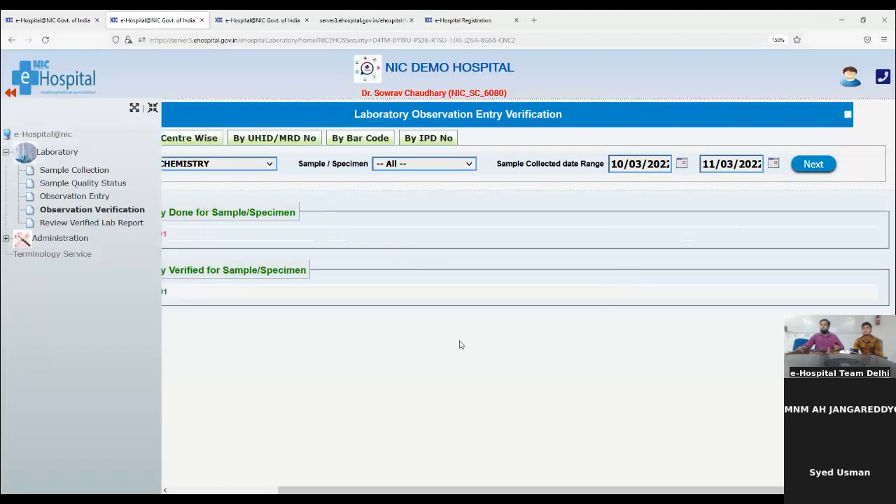
drag(392, 488, 280, 488)
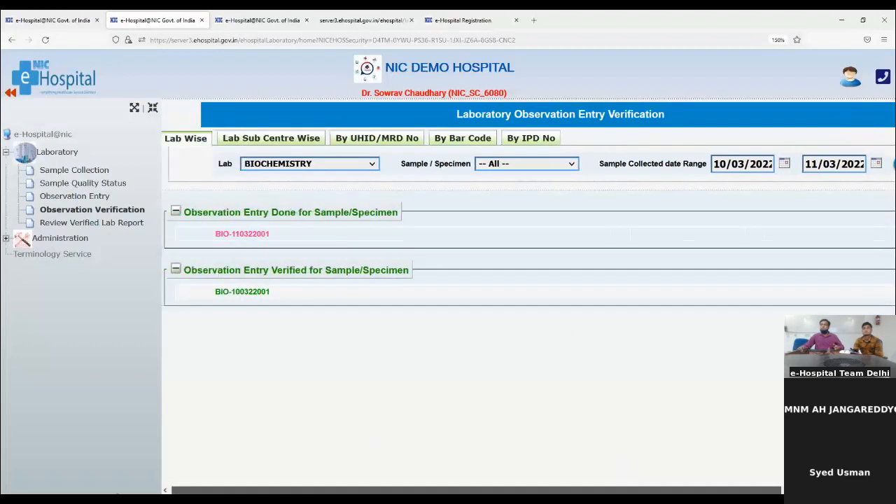
click(227, 235)
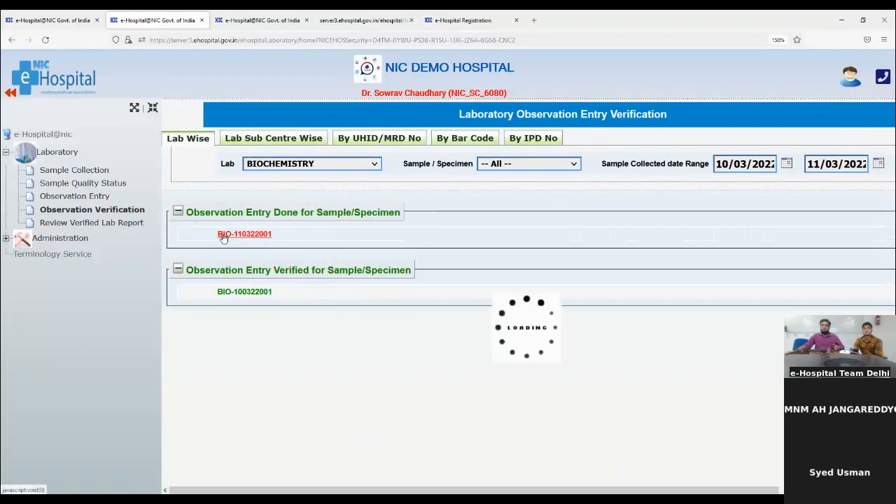
scroll(567, 461, down, 3)
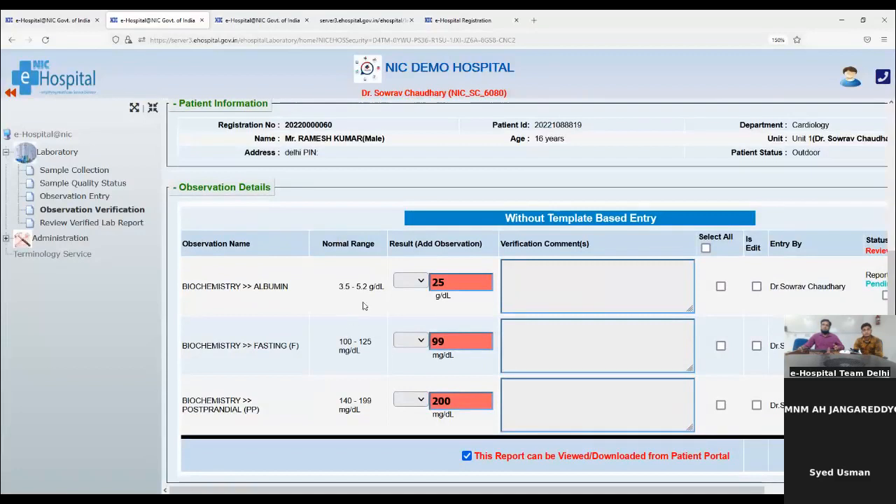
click(433, 282)
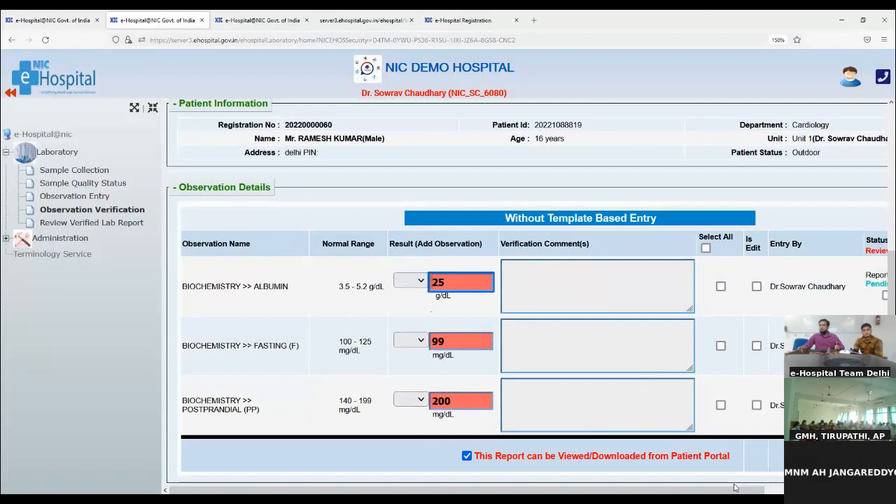
- Verify all three observation results for the sample, then return to the order entry tab
drag(730, 491, 843, 491)
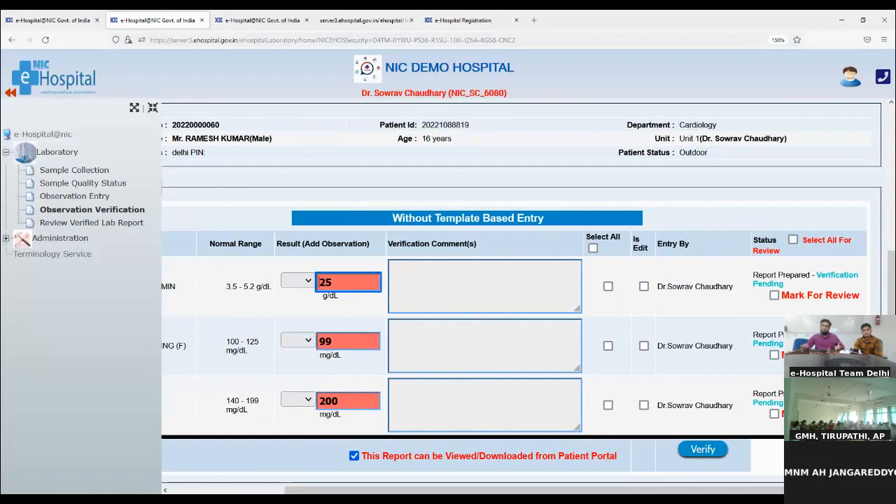
click(777, 297)
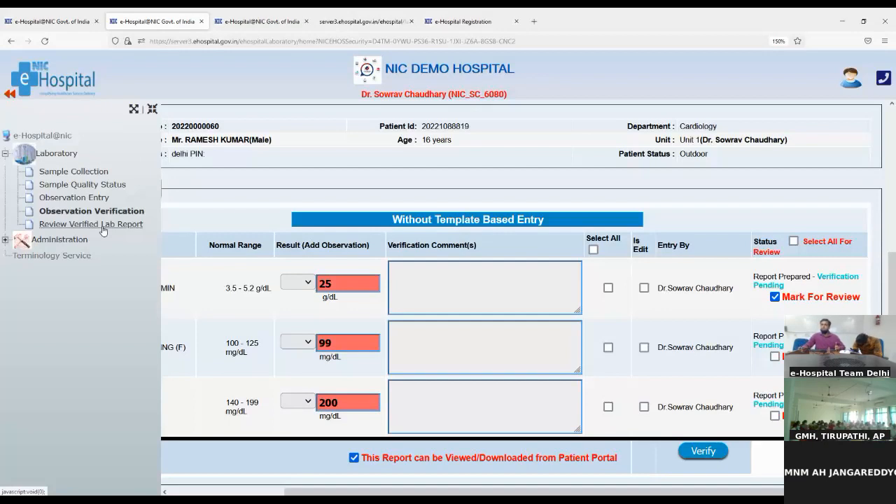
click(592, 249)
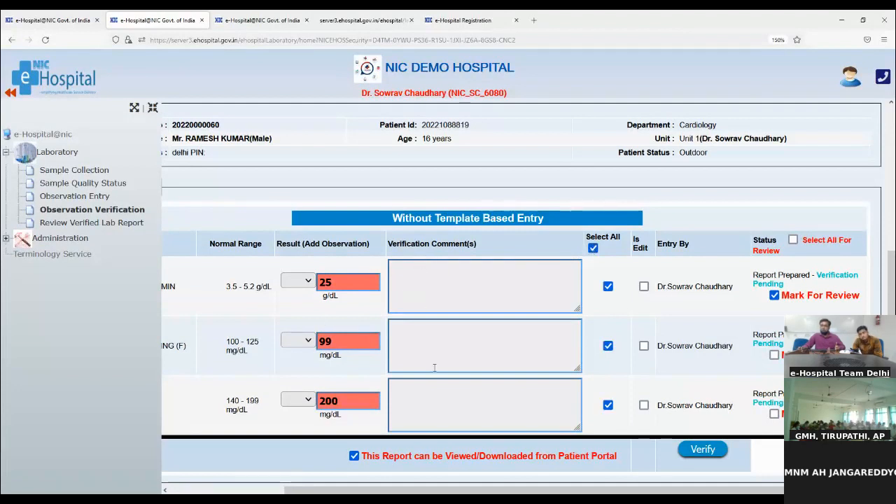
click(705, 450)
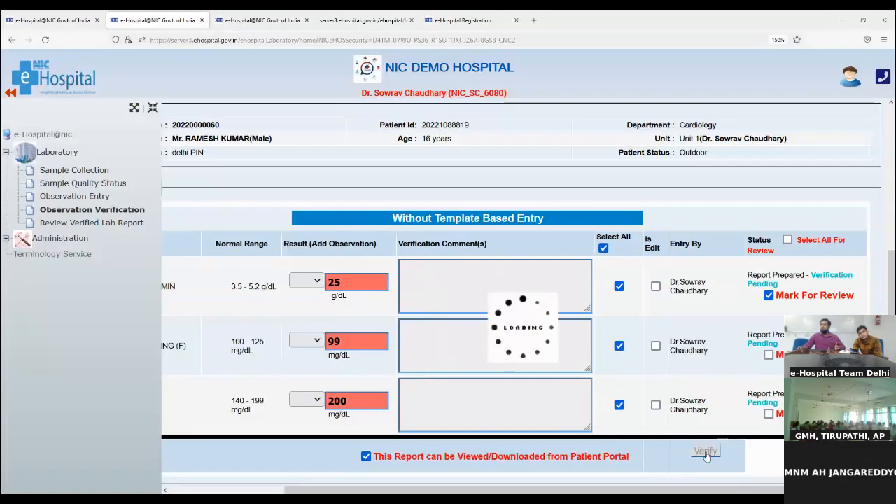
click(257, 21)
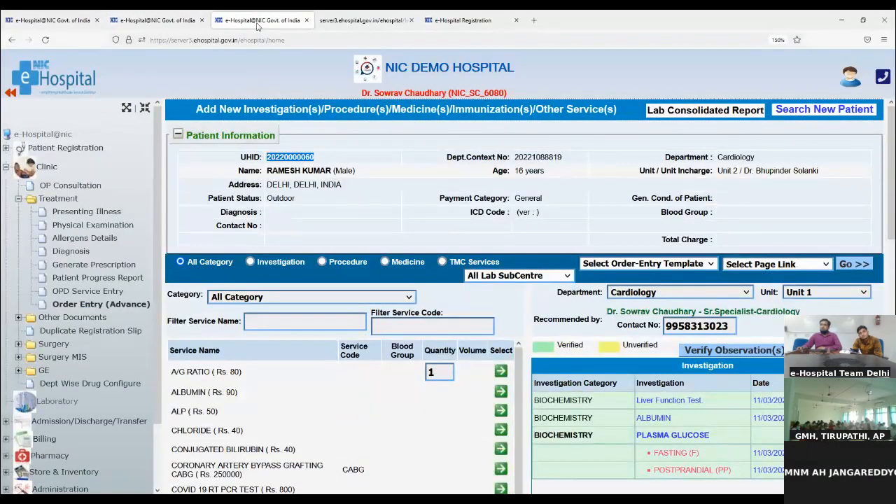
- Open the completed ALBUMIN report from the Investigation table, then return to order entry
click(102, 306)
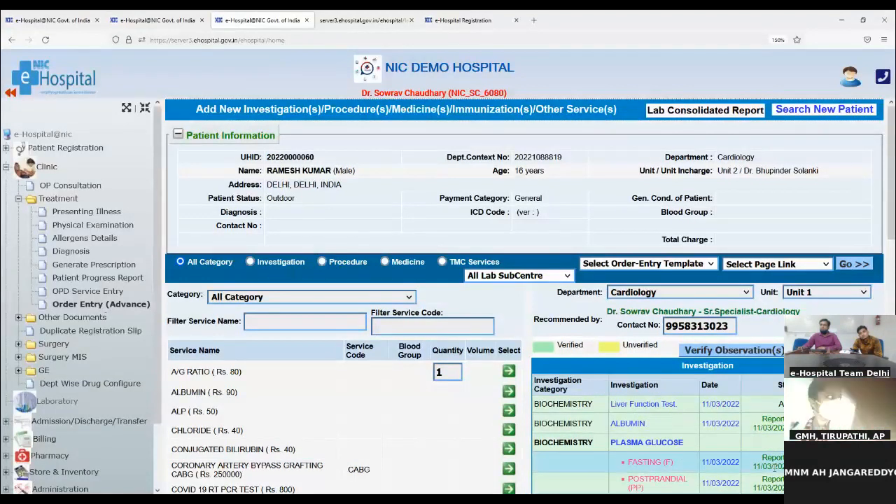
scroll(622, 266, down, 3)
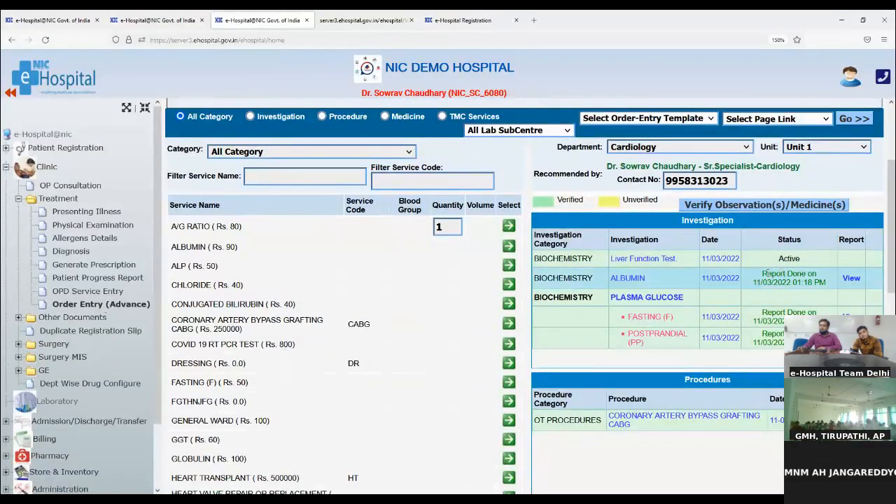
drag(769, 274, 820, 277)
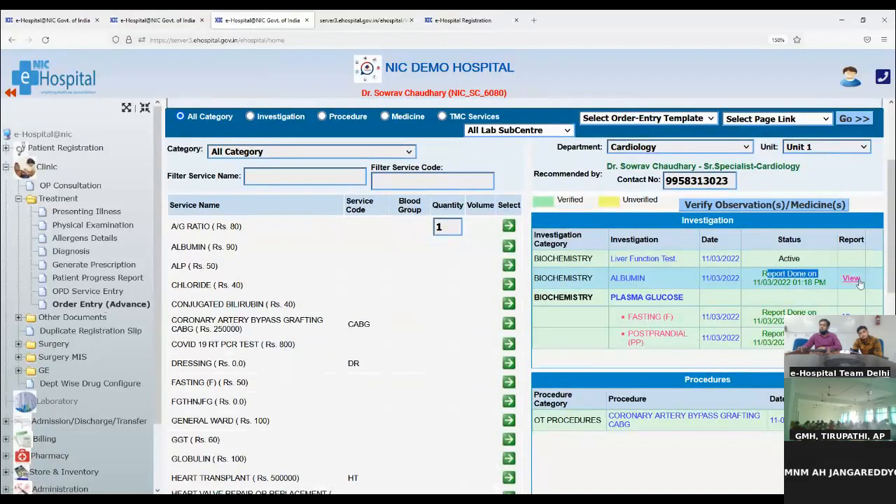
click(851, 279)
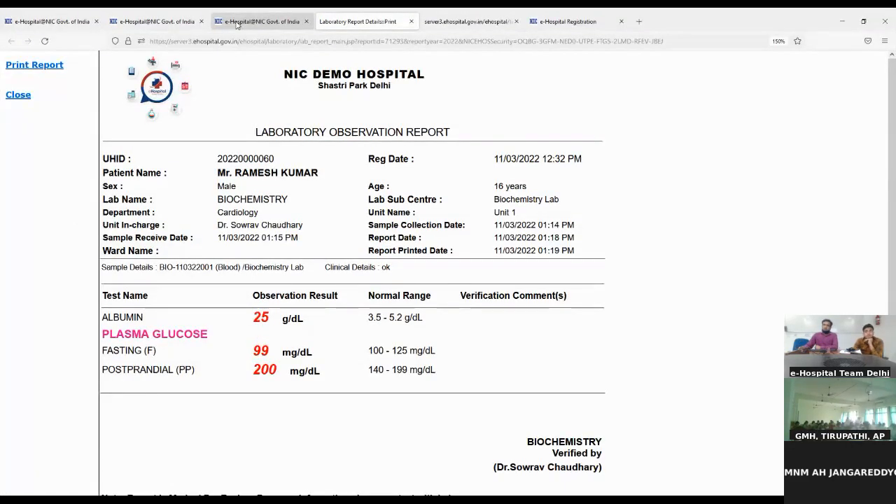
click(236, 24)
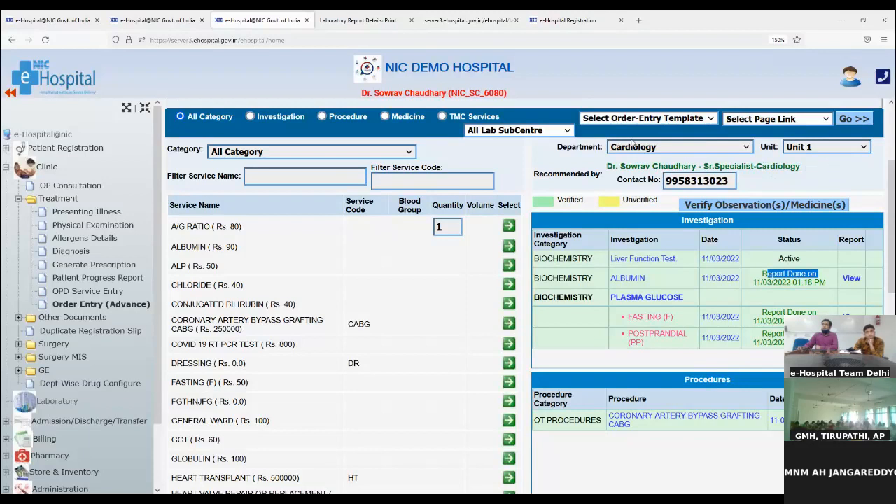
scroll(635, 144, up, 3)
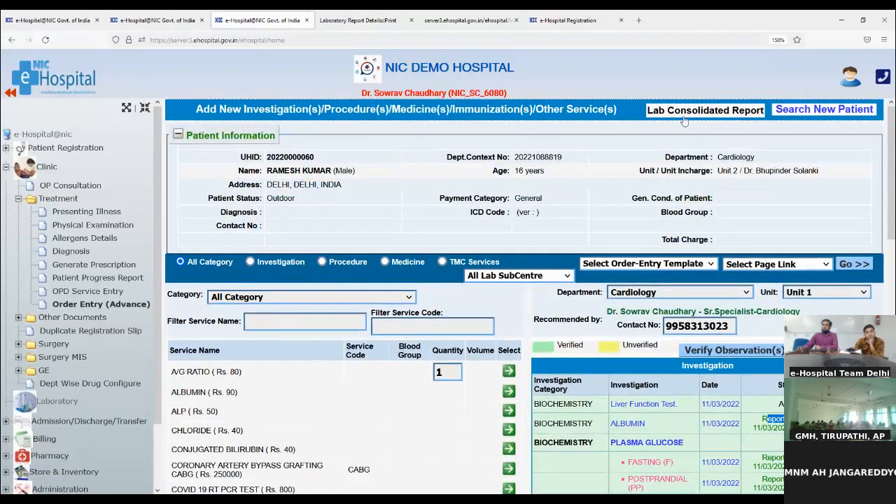
click(683, 112)
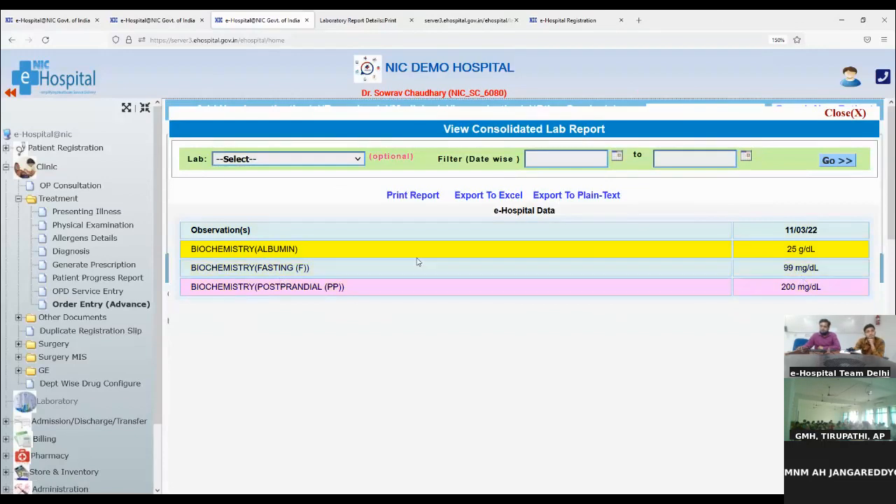
click(857, 116)
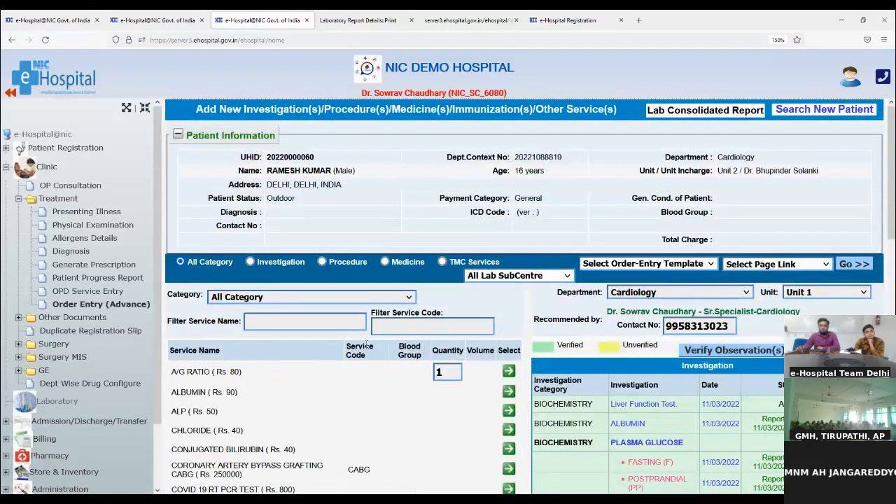
scroll(432, 346, down, 3)
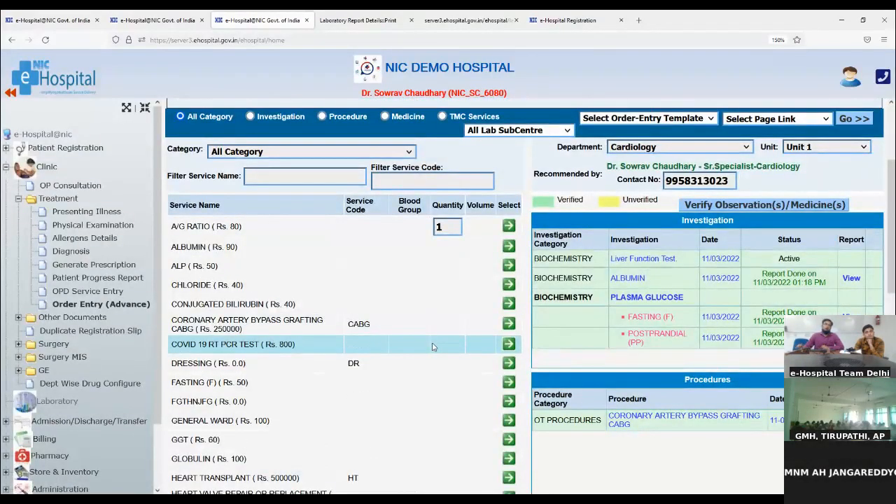
- Collapse Treatment and expand Admission/Discharge/Transfer and IPD Admission in the left menu
click(18, 199)
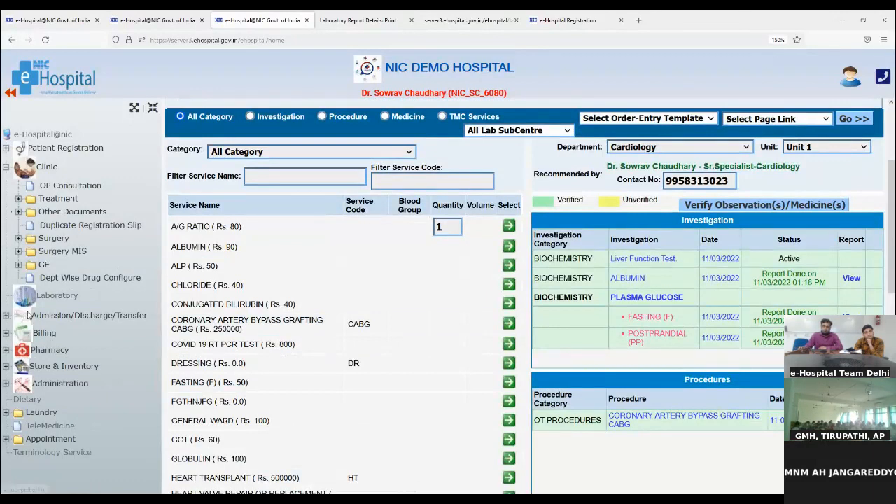
click(91, 315)
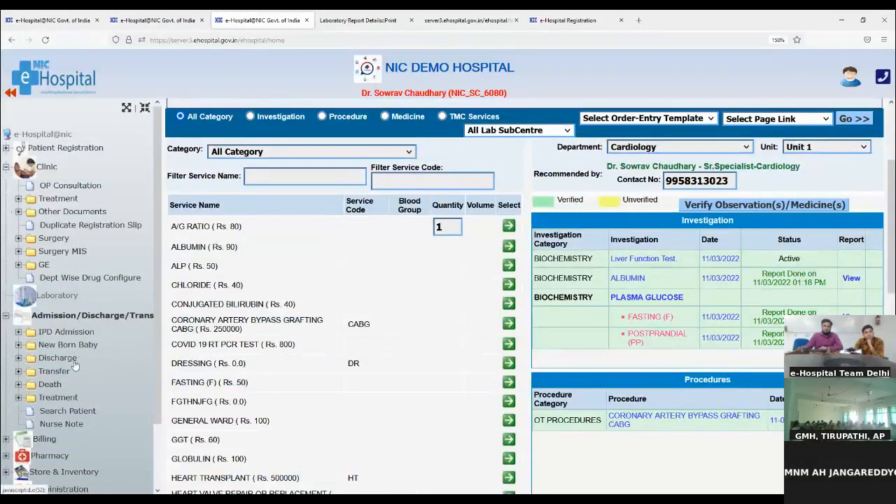
click(51, 332)
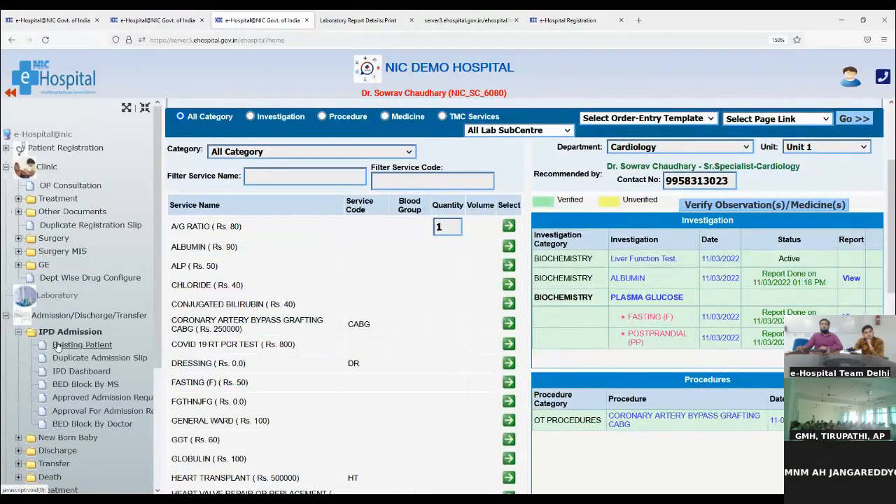
- Start an Existing Patient IPD admission and load the details from the pasted UHID
click(62, 352)
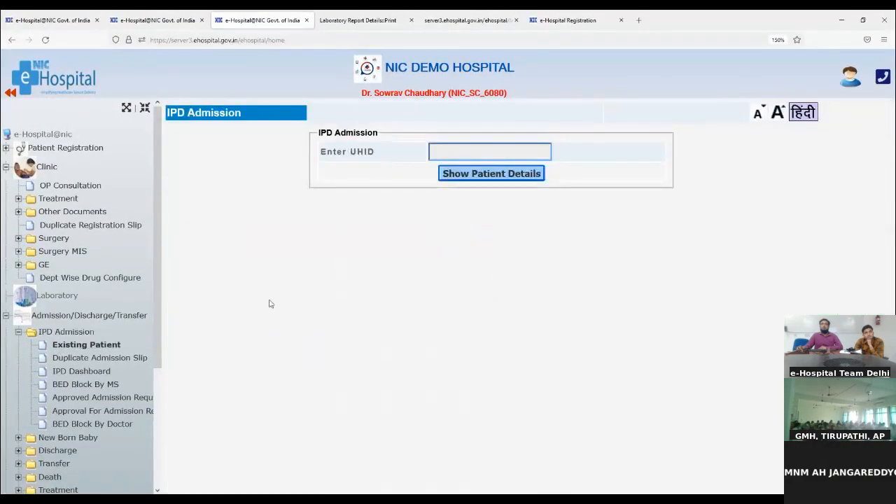
click(552, 150)
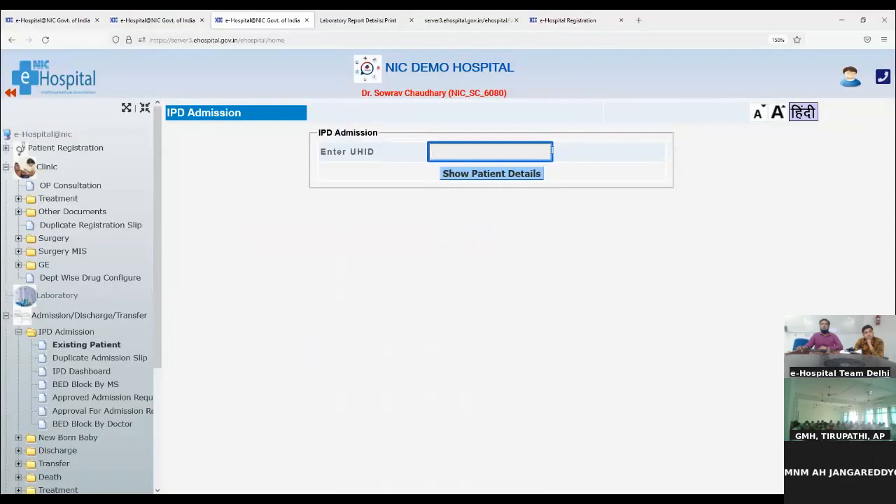
key(ctrl+v)
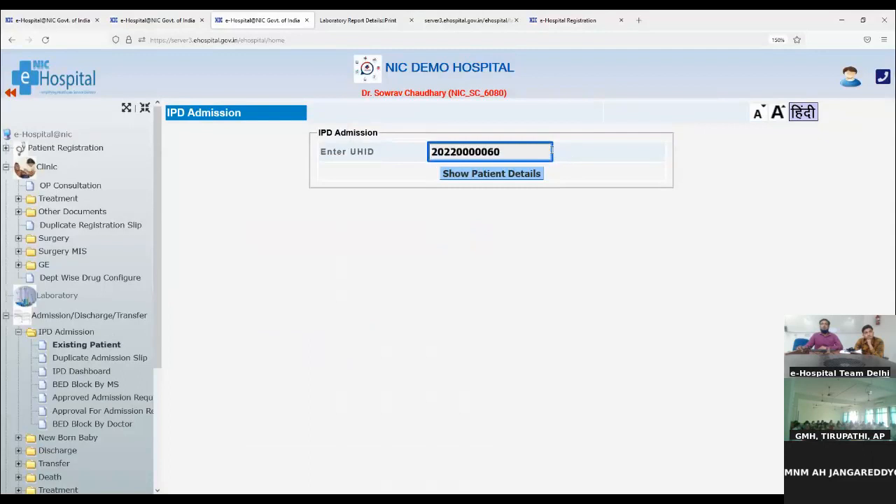
click(488, 179)
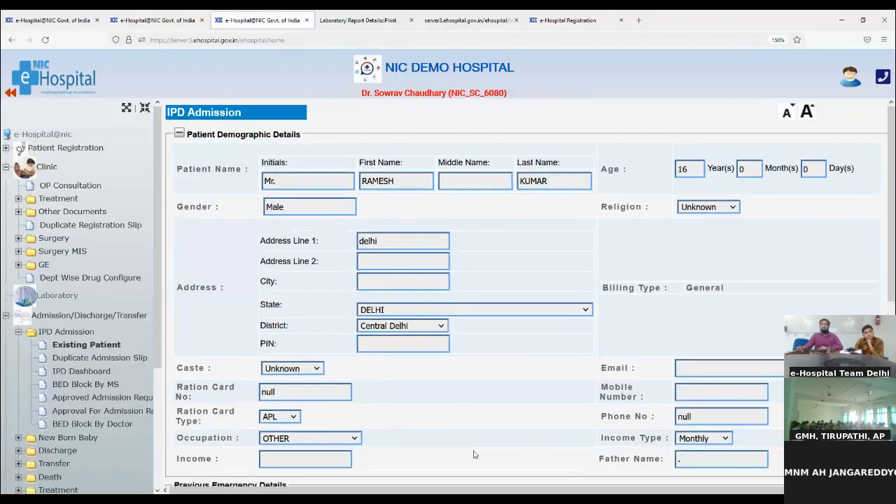
- Scroll past the admission information section and add a new emergency contact
scroll(473, 455, down, 5)
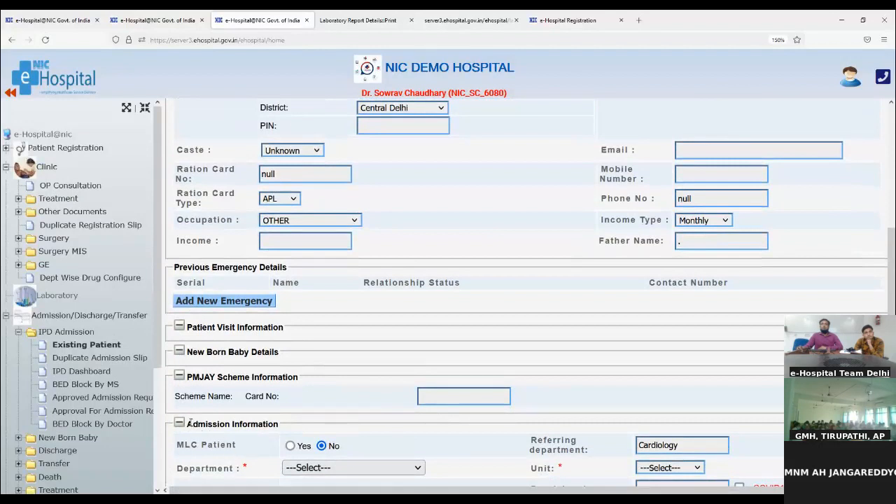
drag(190, 423, 312, 426)
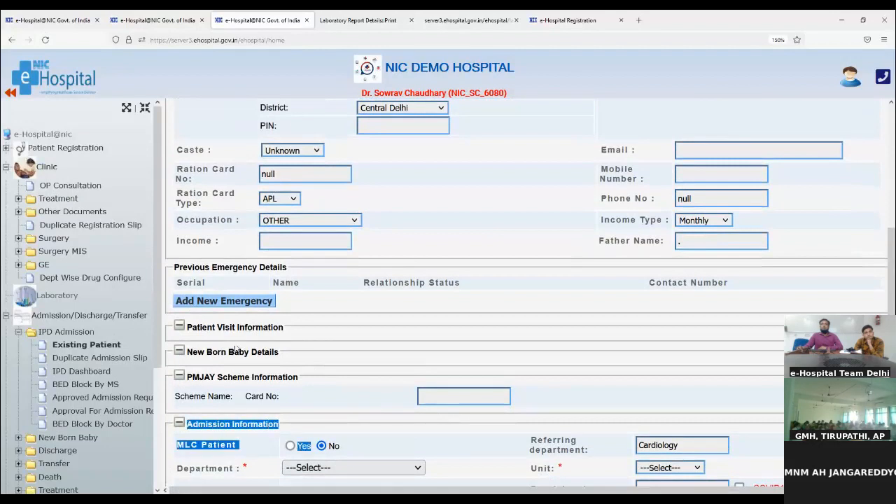
click(201, 307)
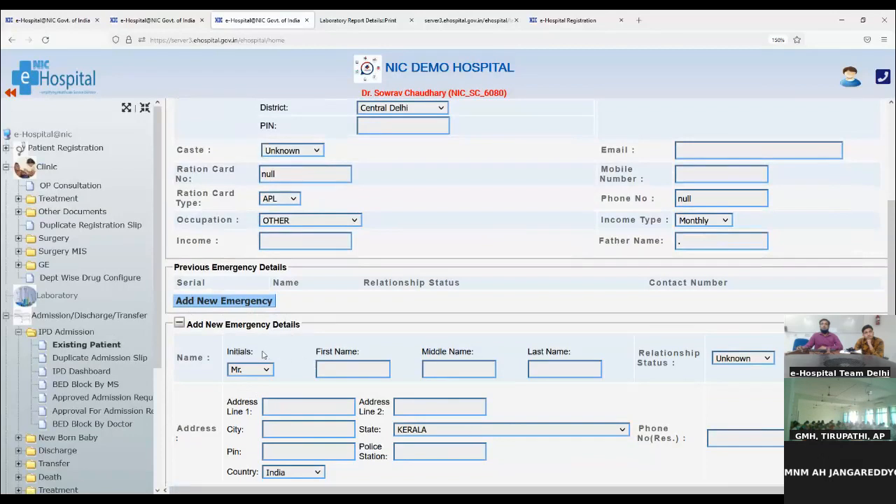
- Enter the contact's first and last name and set relationship status to Friend
click(376, 371)
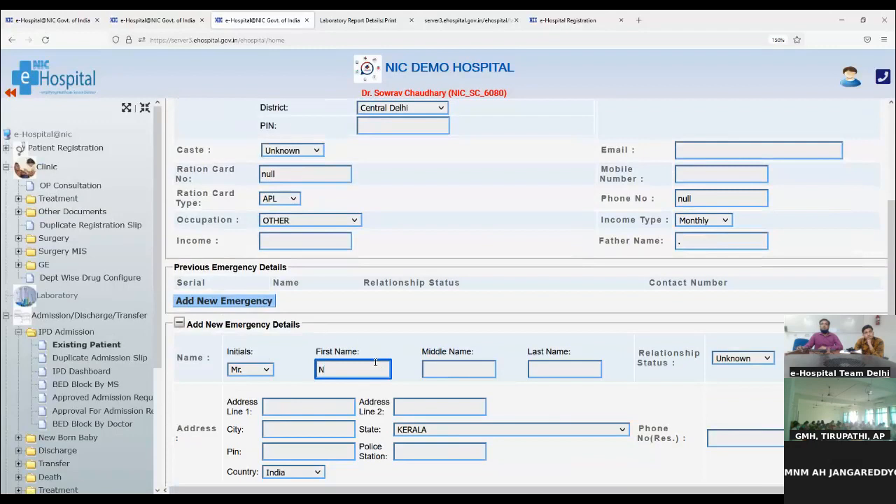
click(532, 371)
text(Kumar)
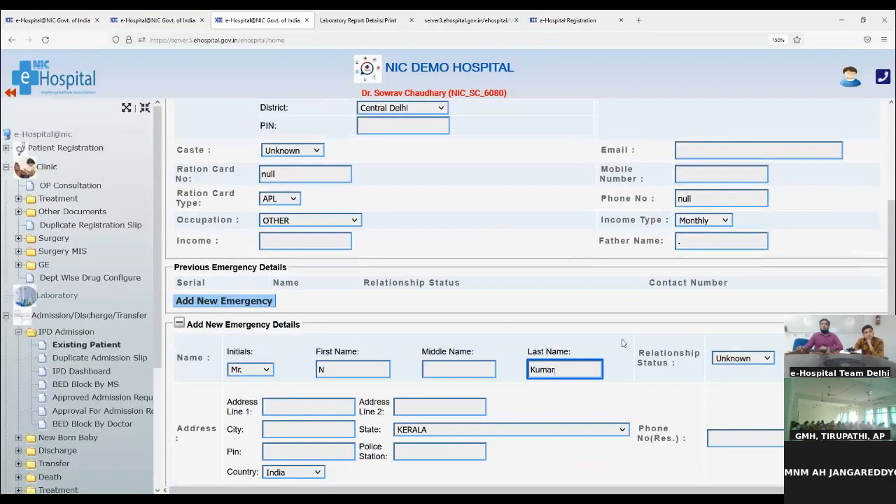
click(735, 359)
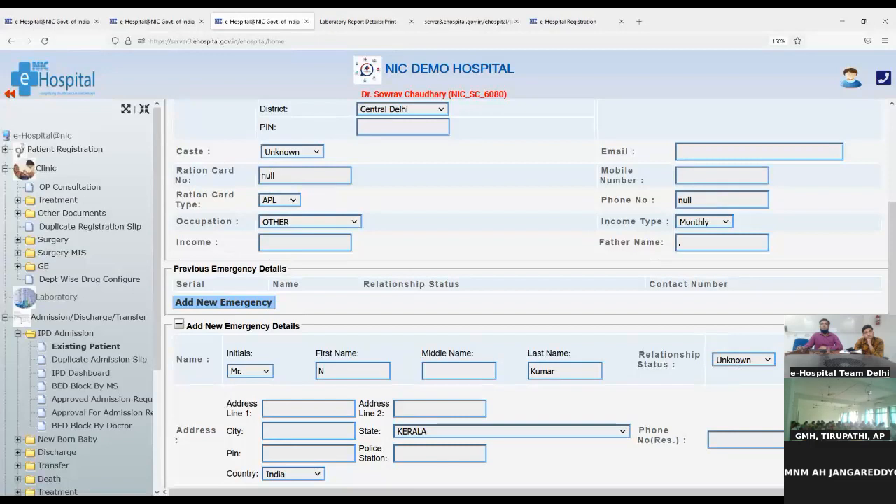
click(740, 249)
- Fill in the contact's two address lines, city and residence phone number
click(329, 401)
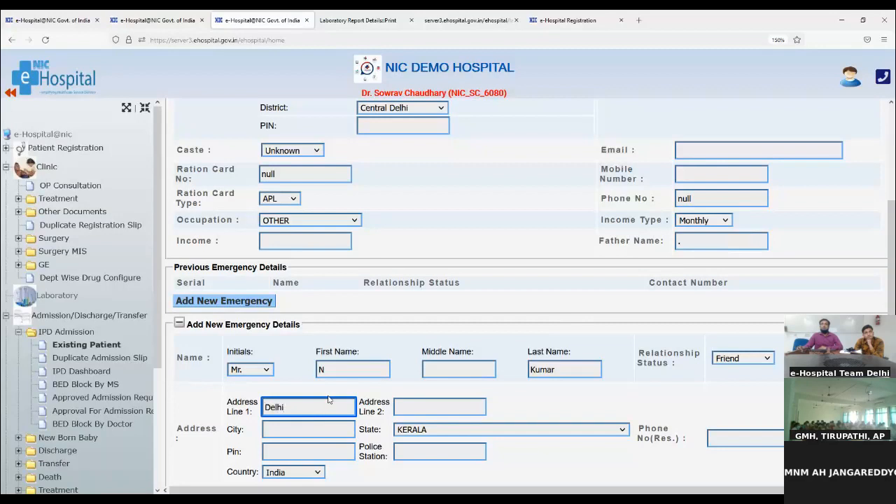
click(435, 407)
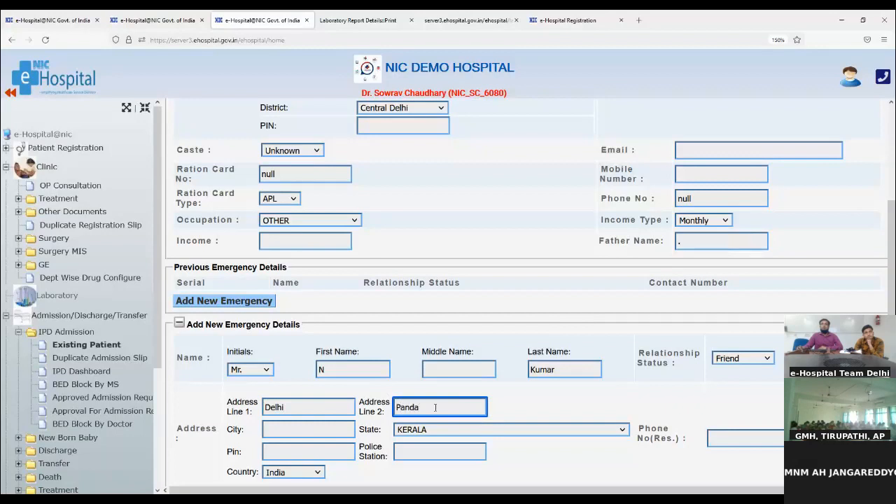
text(Pandav Nagar)
drag(286, 402, 246, 412)
text(S block)
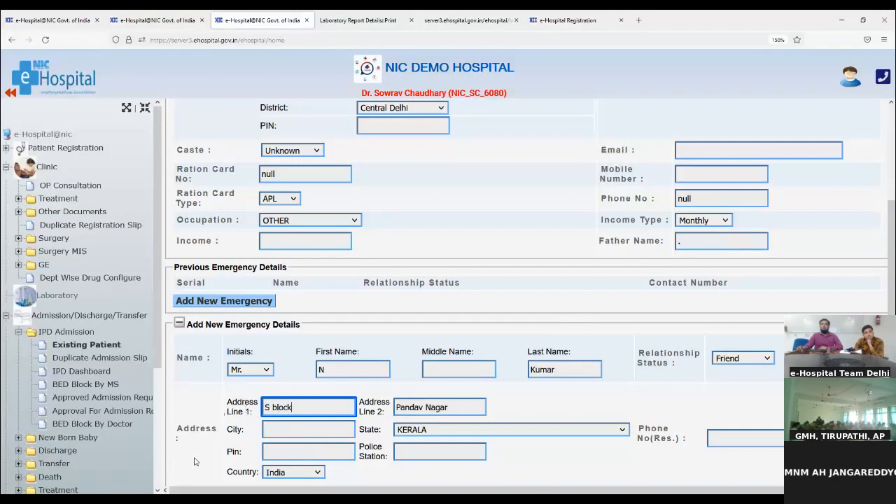
click(266, 428)
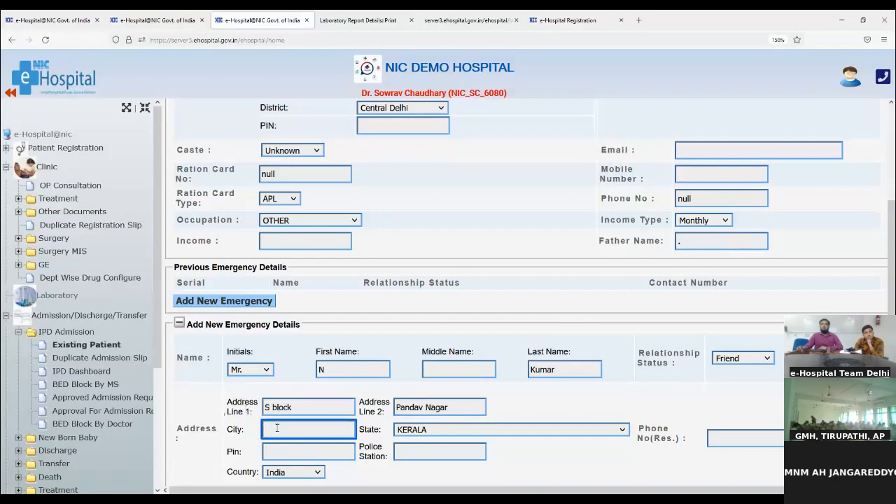
text(Delhi)
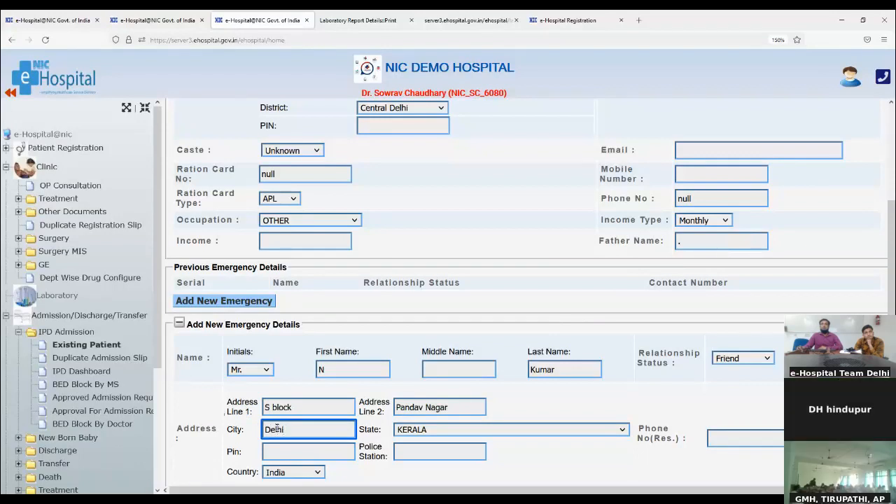
click(742, 433)
text(99583)
text(698)
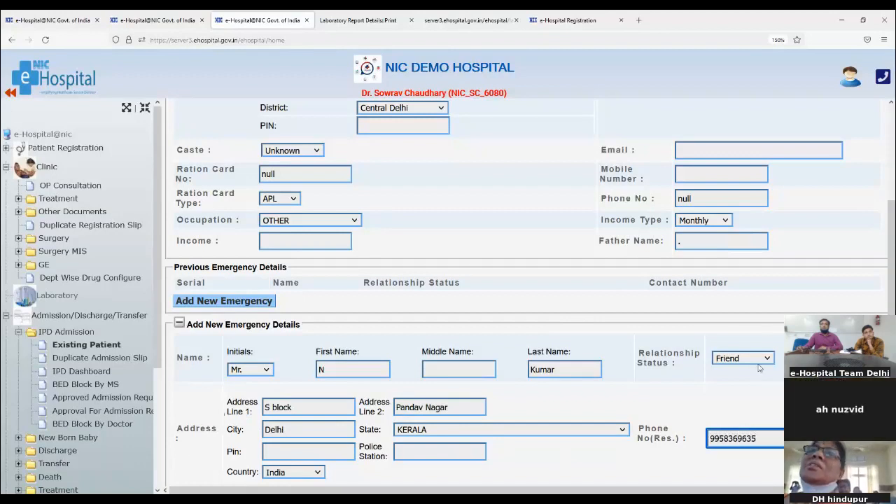
scroll(618, 451, down, 2)
scroll(618, 451, down, 1)
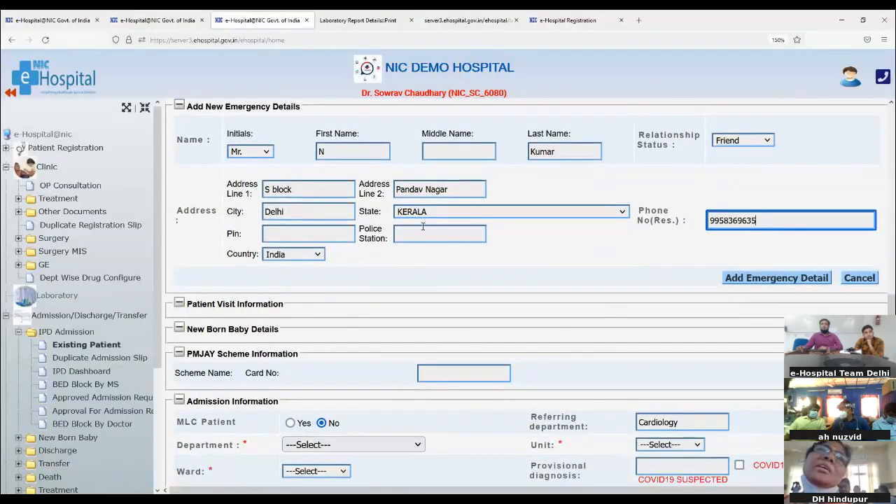
- Save the friend as emergency contact 1 and confirm the entry in Previous Emergency Details
click(767, 279)
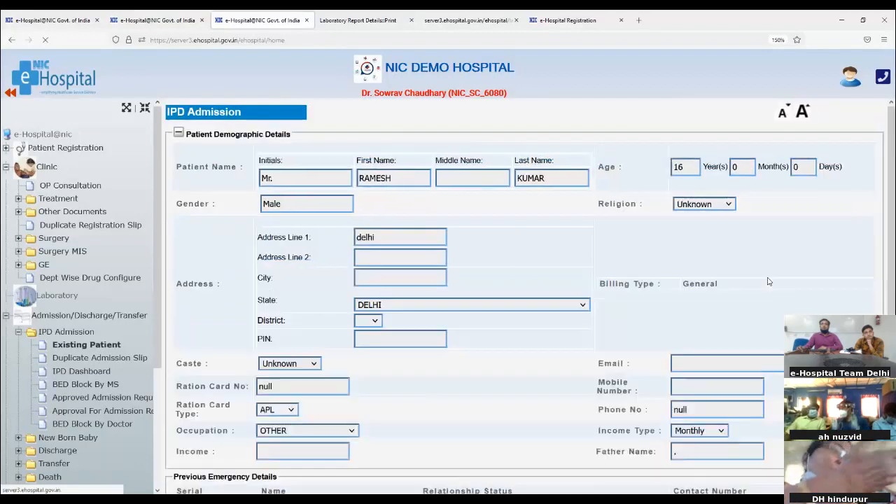
scroll(480, 394, down, 1)
scroll(478, 394, down, 1)
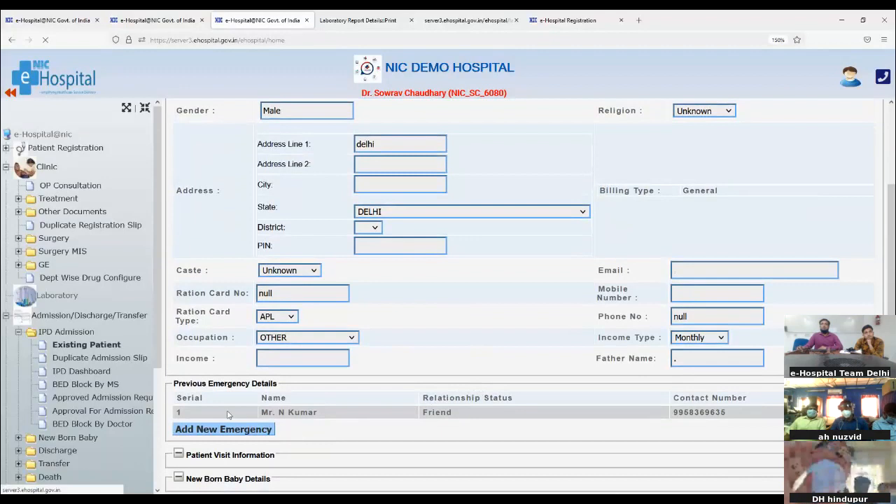
drag(260, 413, 322, 425)
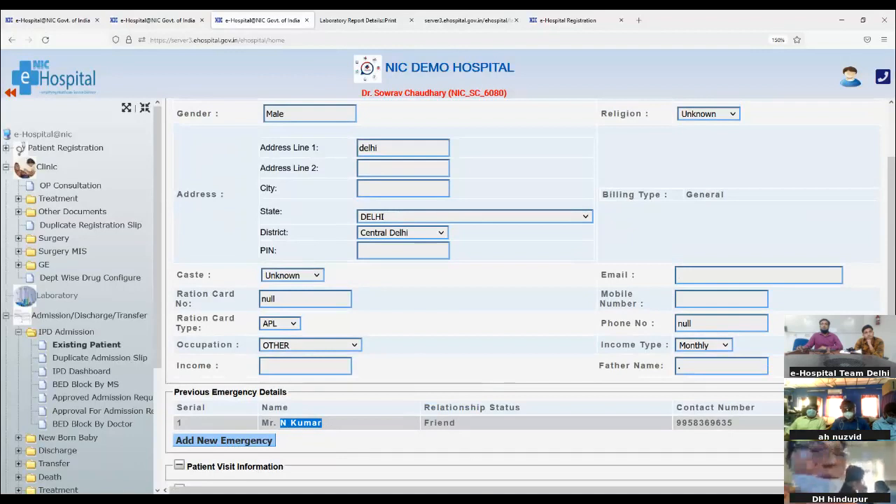
scroll(294, 420, down, 3)
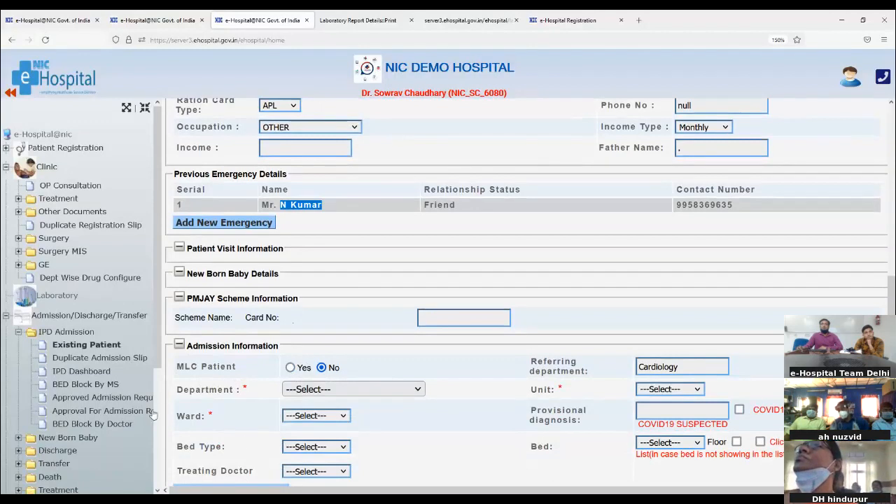
- Set department Cardiology, Unit 1, Cardiology Ward, bed type Beds and bed 1
click(316, 394)
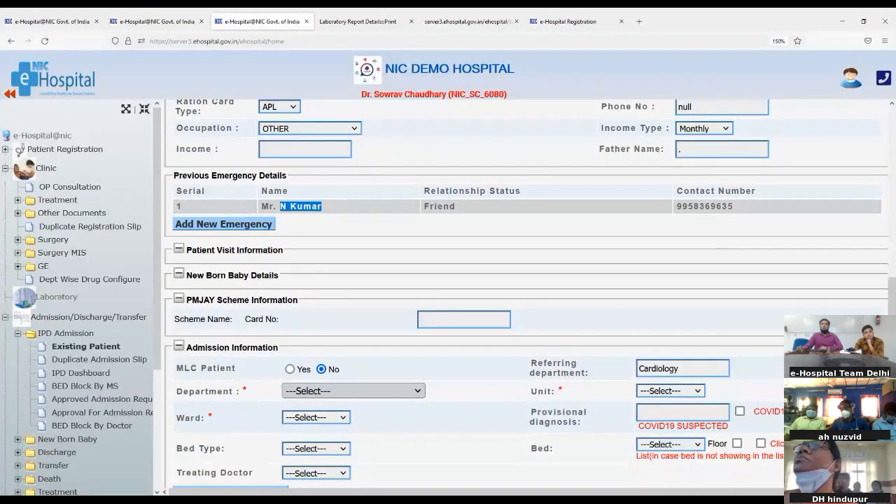
click(301, 294)
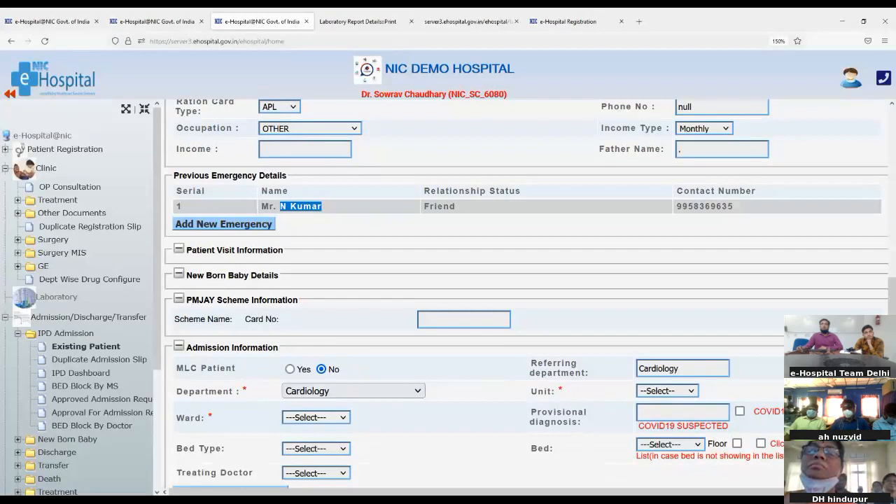
click(655, 418)
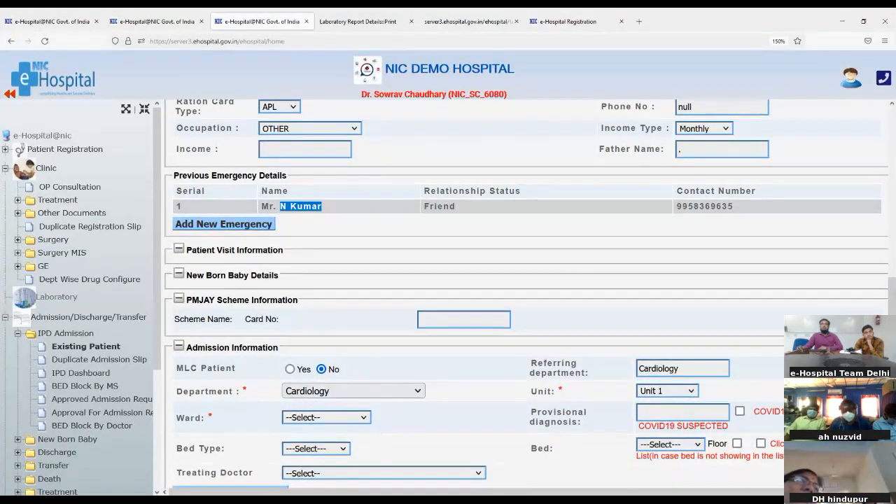
click(339, 466)
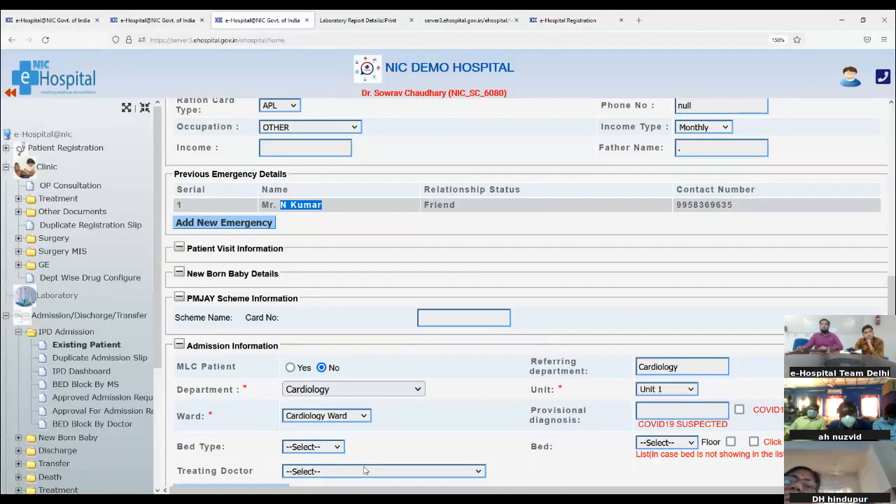
click(305, 448)
click(290, 483)
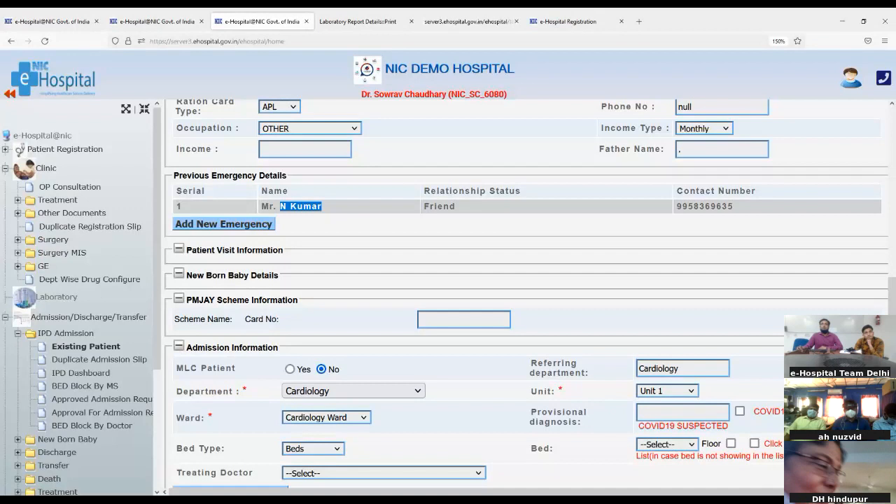
click(644, 147)
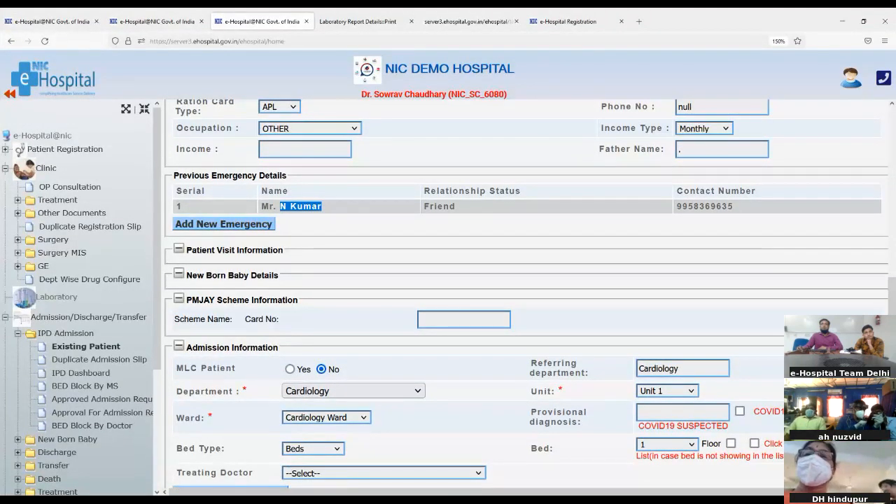
- Make the cardiology senior specialist the treating doctor and save the admission, generating the ticket
click(467, 476)
scroll(467, 475, down, 1)
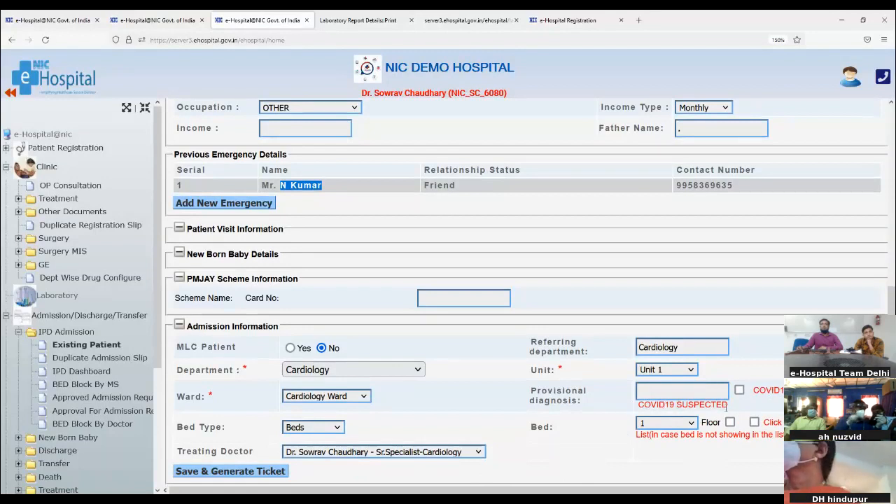
click(697, 392)
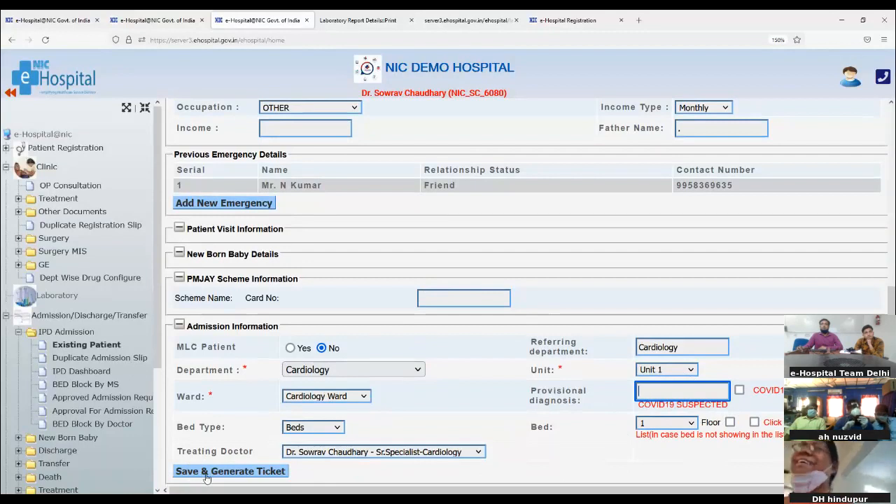
click(229, 480)
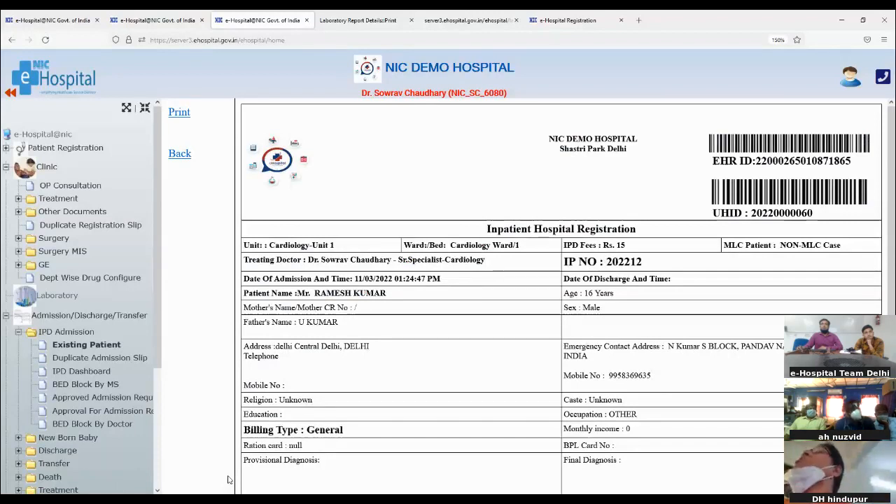
- Check the slip's treating doctor, Cardiology-Unit 1, Cardiology Ward/1, Rs. 15 fee and IP number
scroll(269, 383, down, 2)
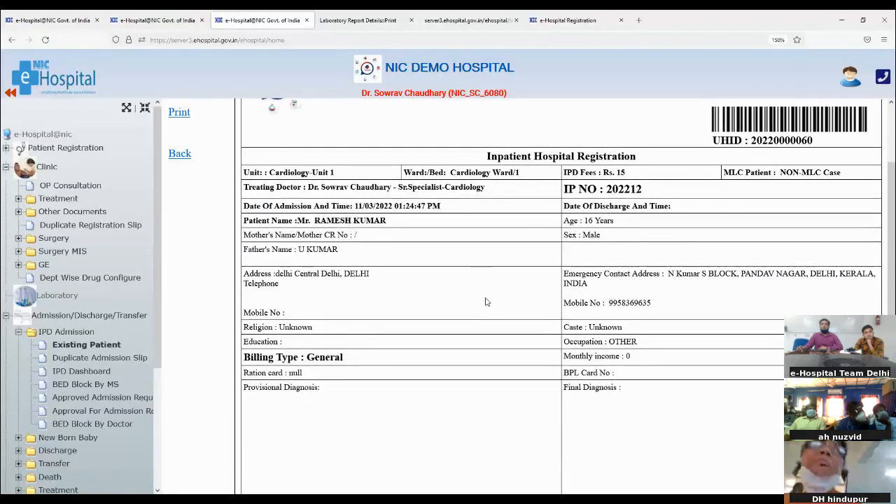
scroll(485, 302, up, 2)
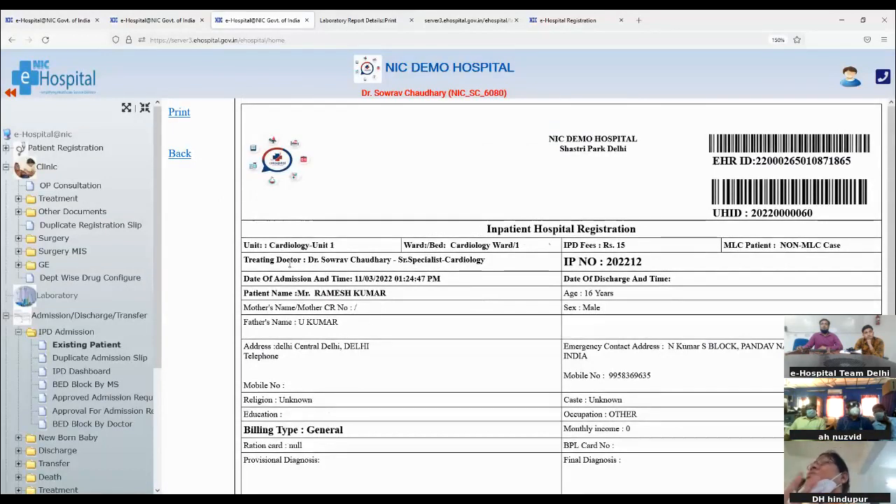
drag(306, 260, 339, 260)
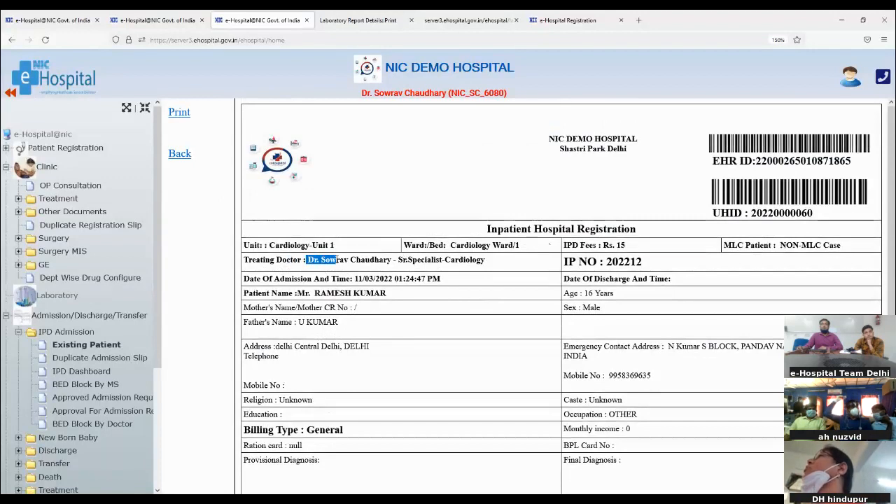
drag(278, 247, 333, 246)
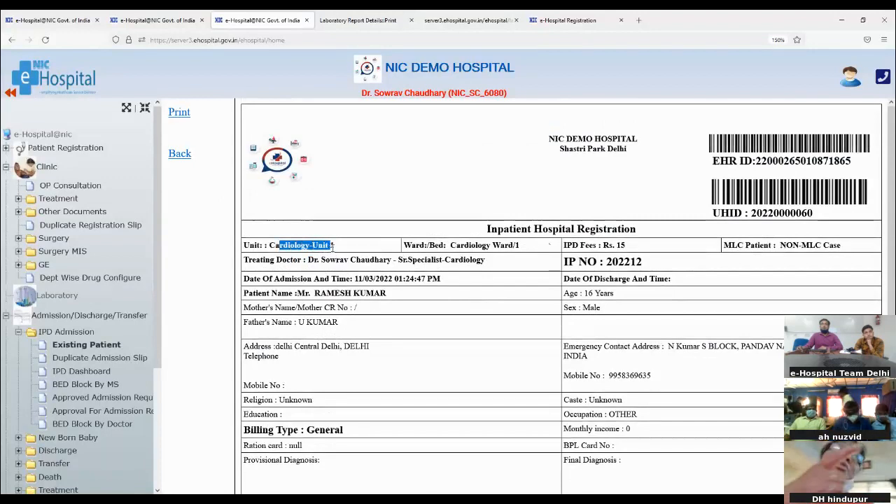
click(411, 245)
drag(510, 245, 552, 250)
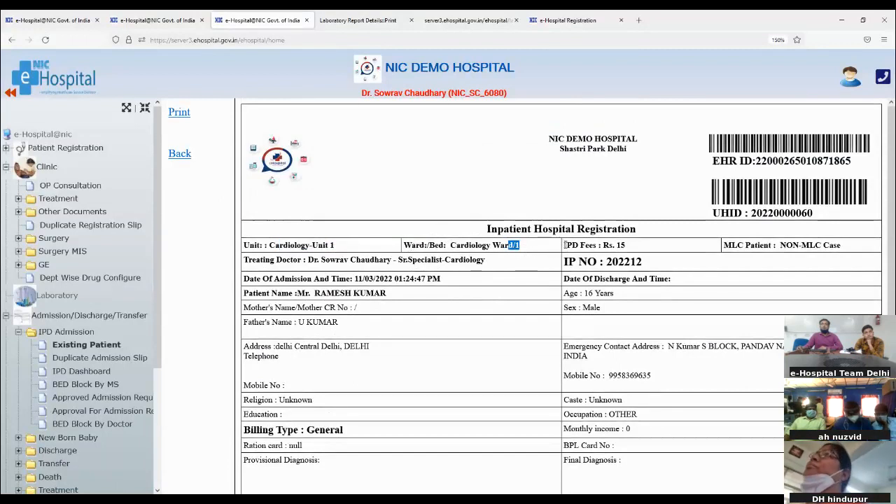
drag(563, 243, 639, 254)
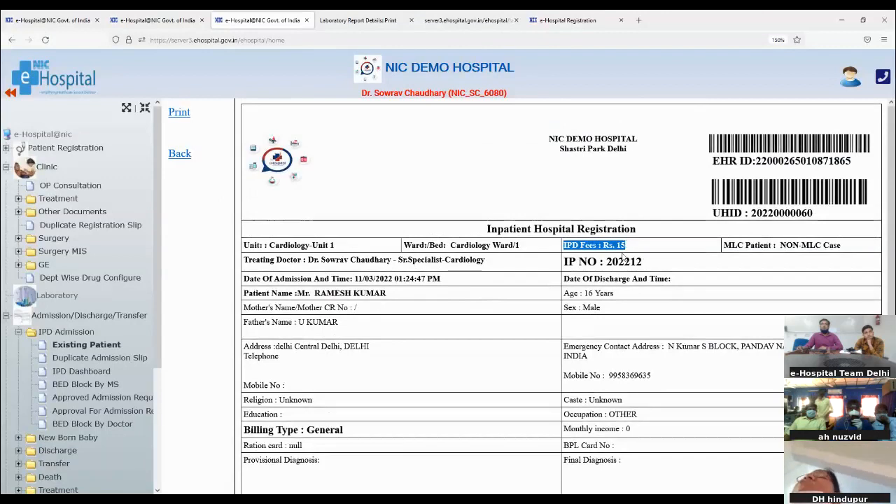
drag(565, 261, 650, 266)
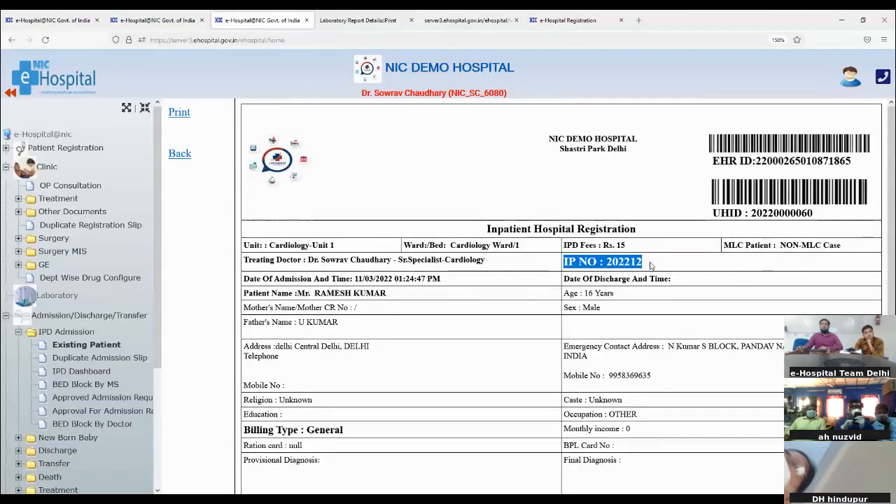
click(650, 265)
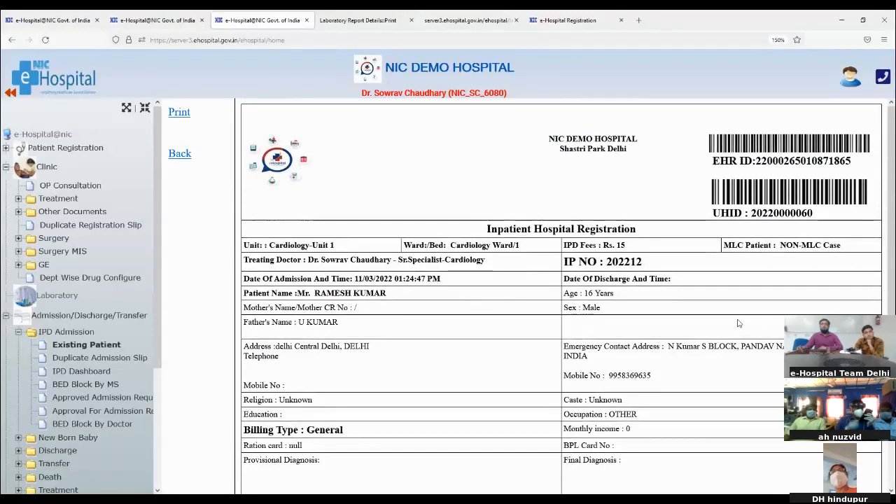
- Check the emergency and patient addresses, preparer and consultant signature line, then collapse IPD Admission
scroll(739, 324, down, 2)
drag(585, 272, 711, 296)
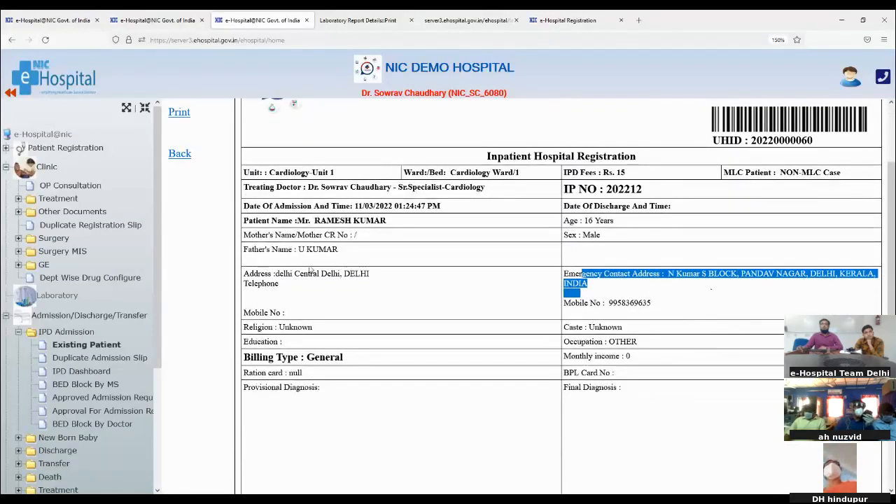
click(246, 276)
drag(246, 276, 305, 320)
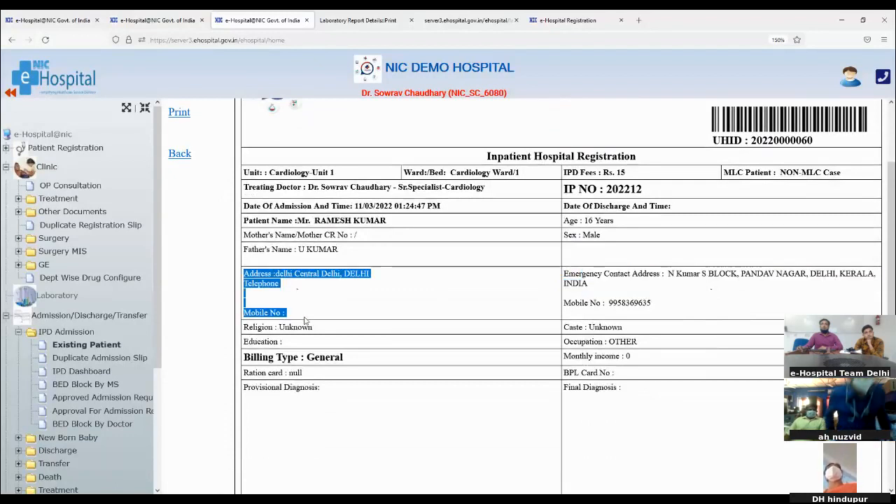
scroll(308, 371, down, 2)
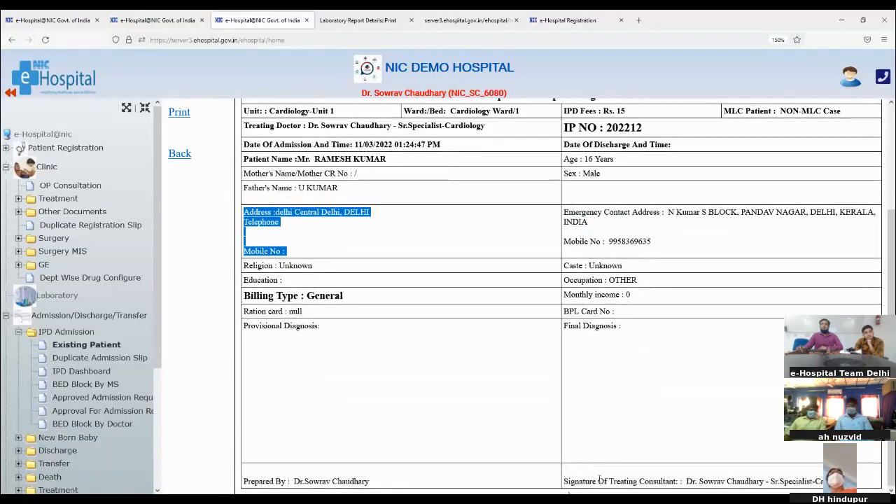
drag(292, 481, 371, 483)
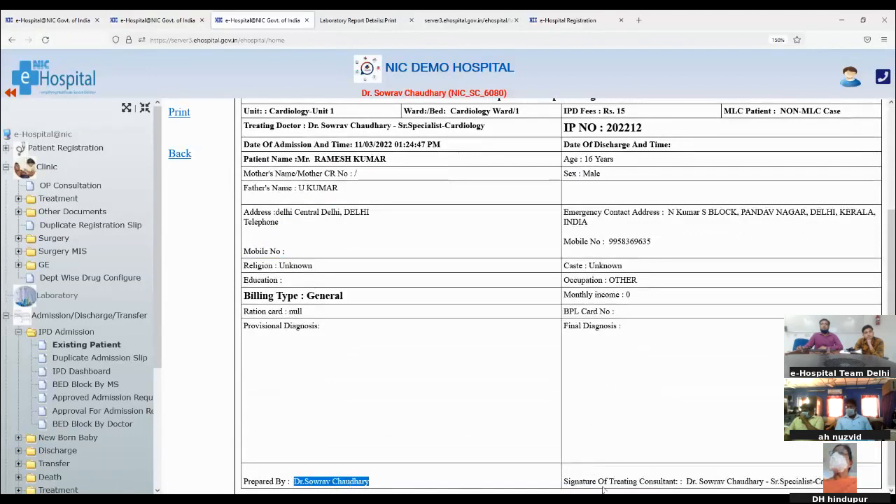
drag(684, 481, 874, 483)
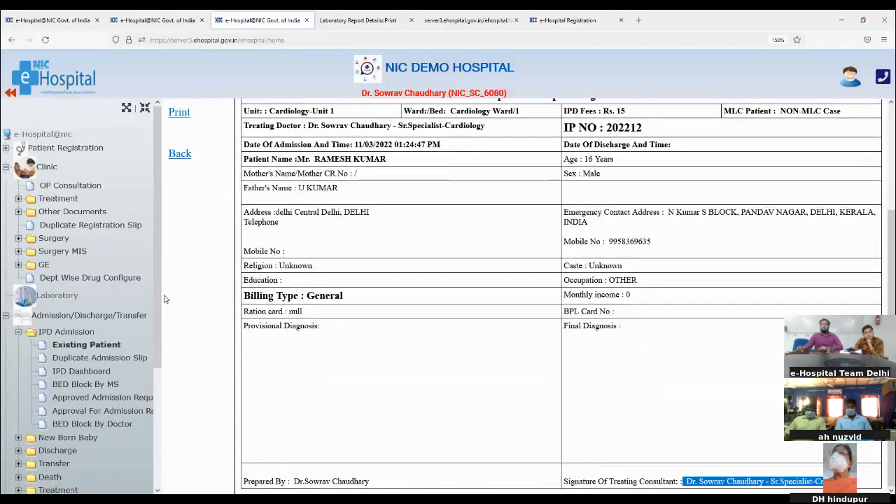
scroll(498, 238, up, 3)
scroll(476, 259, down, 3)
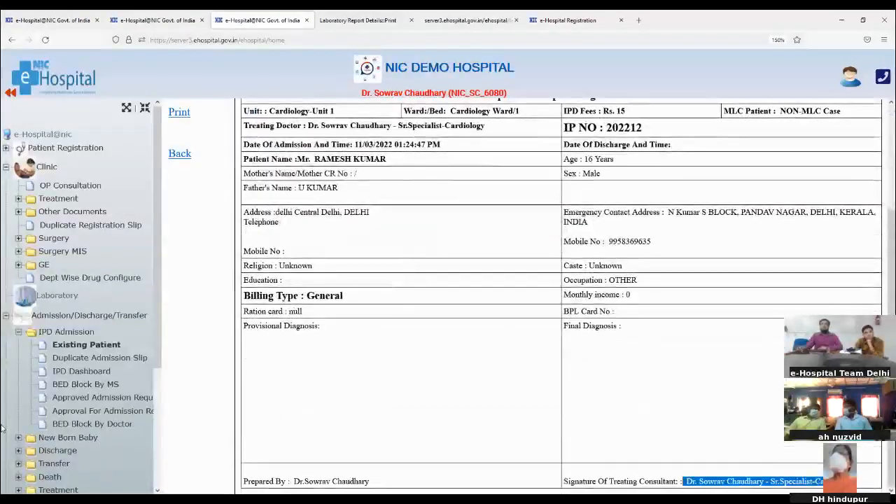
click(20, 332)
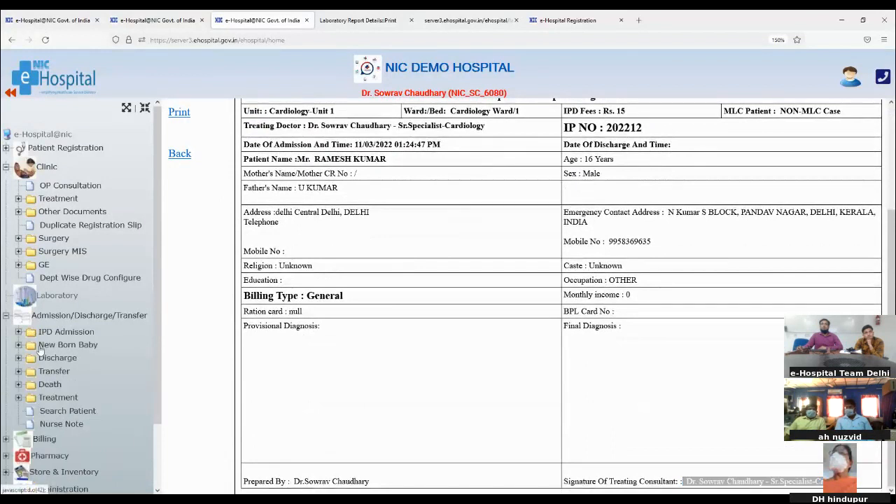
- Save chief complaint 'Pain in ear' with remark 'ok', then view History and Physical Examination
click(18, 398)
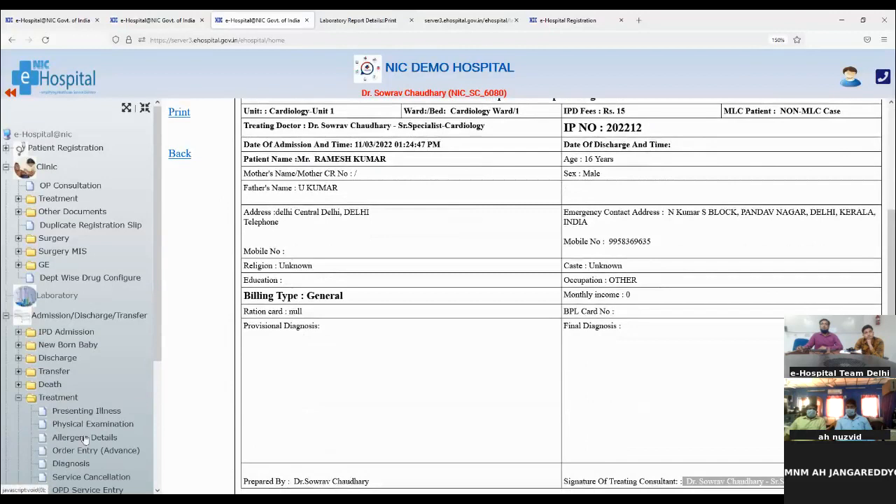
drag(158, 357, 154, 435)
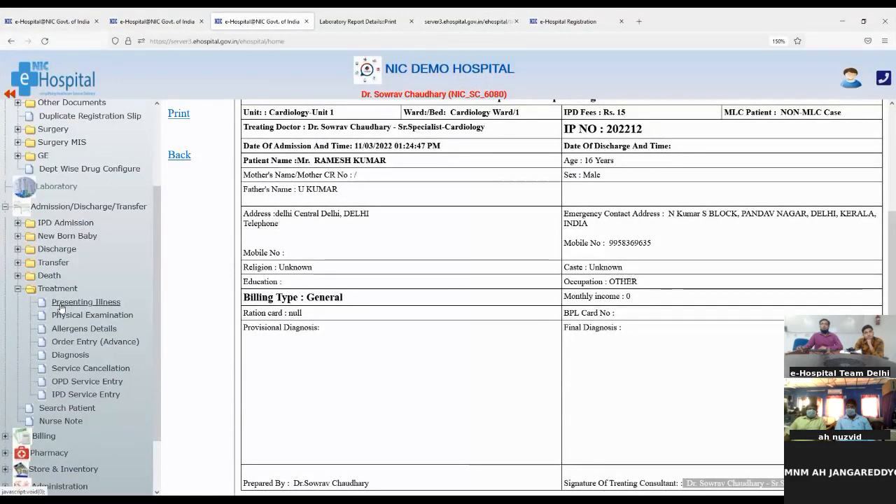
click(63, 306)
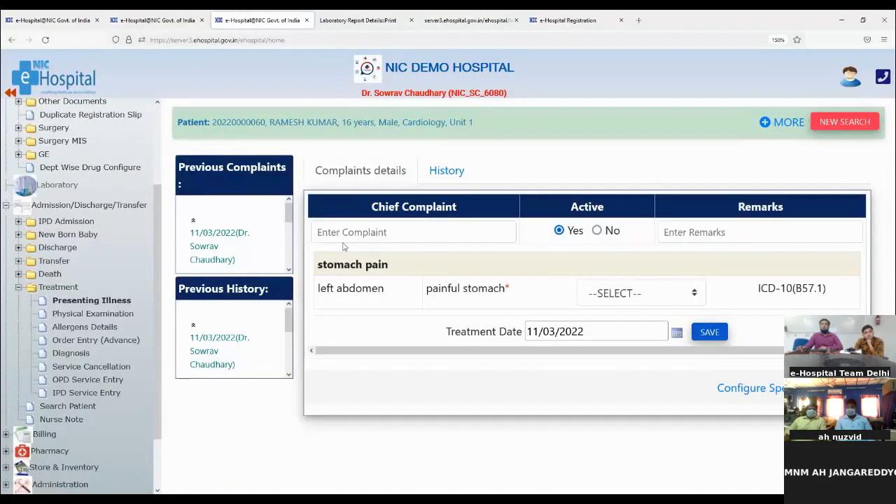
click(339, 232)
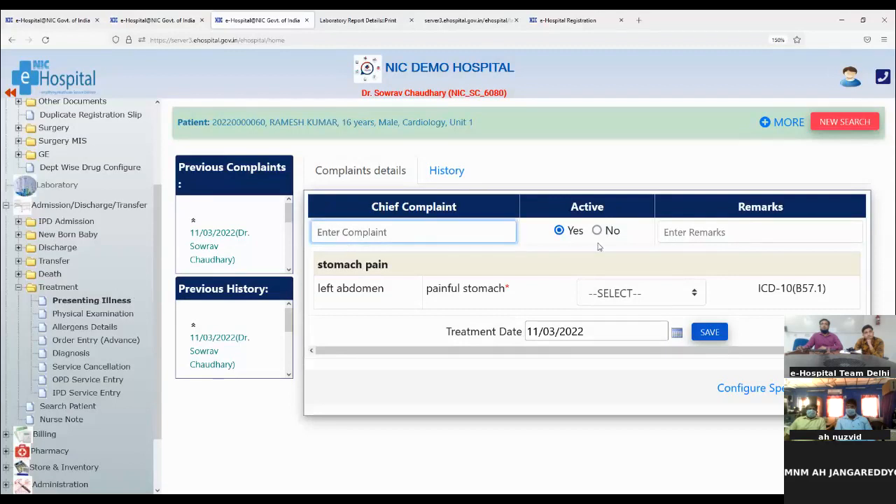
text(pain)
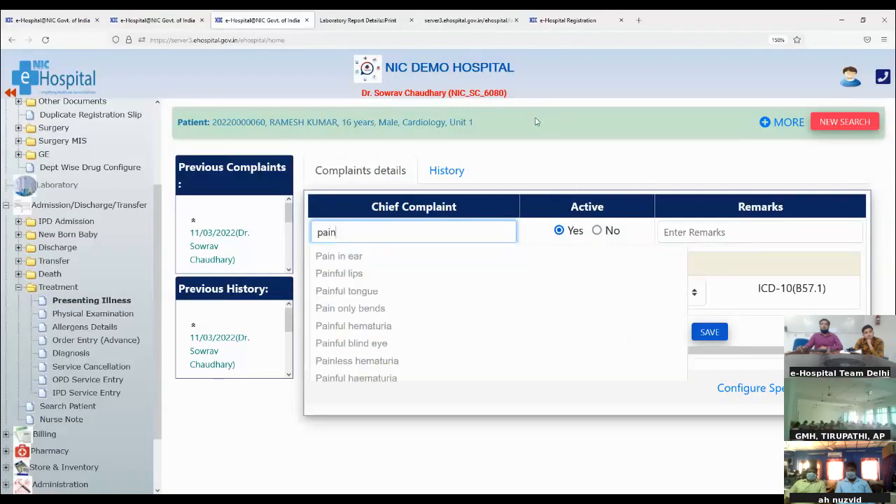
click(331, 256)
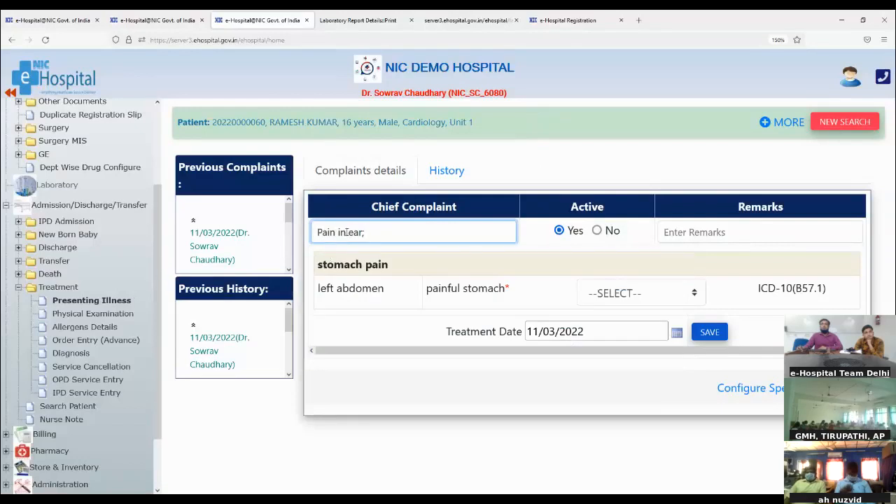
click(682, 232)
text(ok)
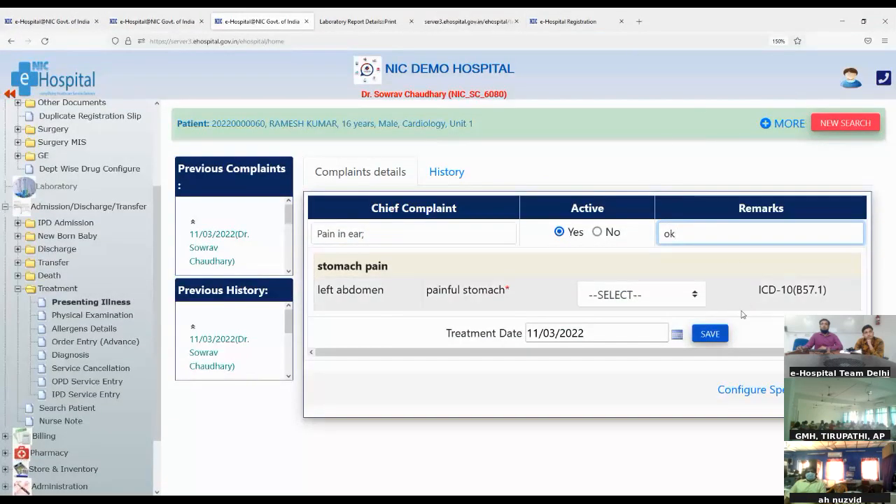
click(709, 334)
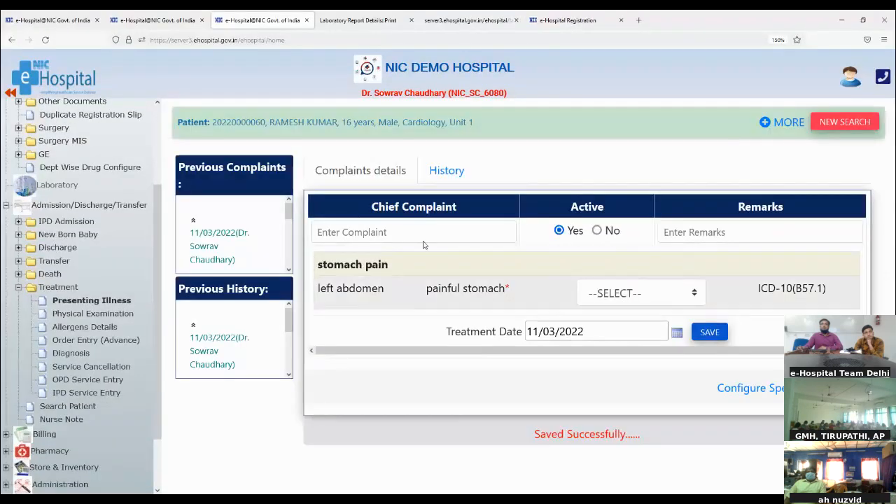
click(423, 171)
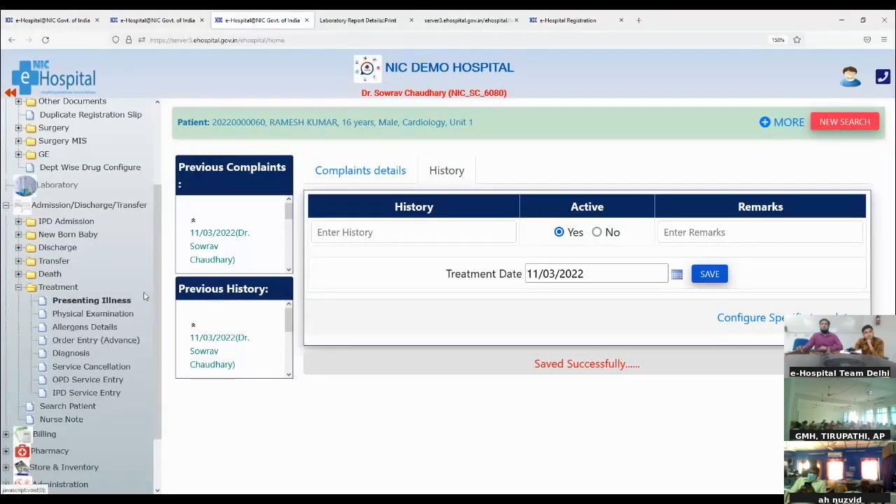
click(81, 314)
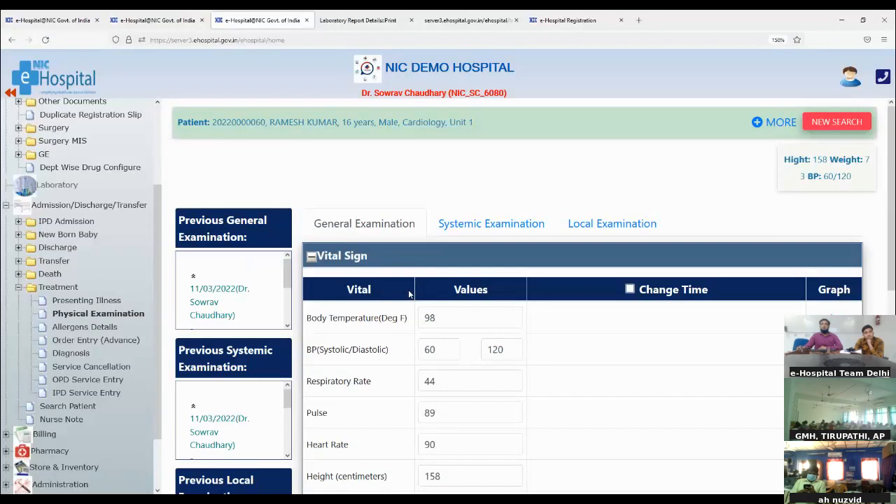
- Enable Change Time for the vital signs, view Allergens Details, then go to Order Entry (Advance)
scroll(539, 354, down, 3)
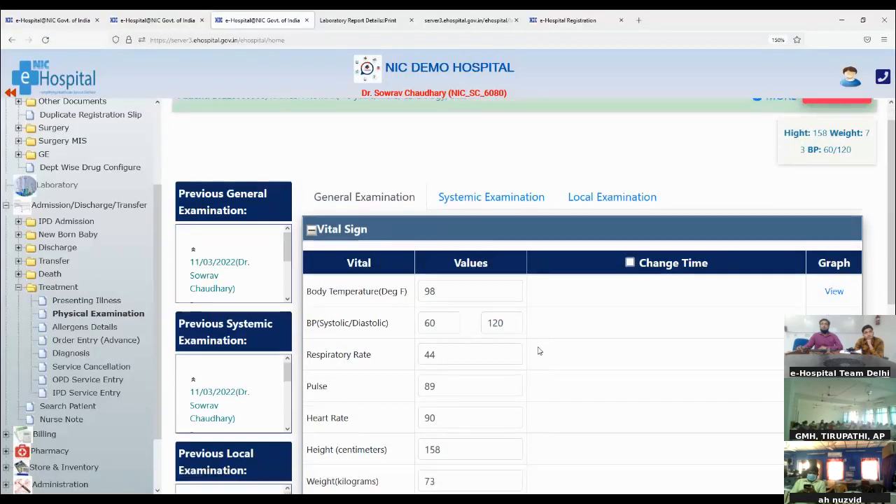
scroll(539, 351, up, 3)
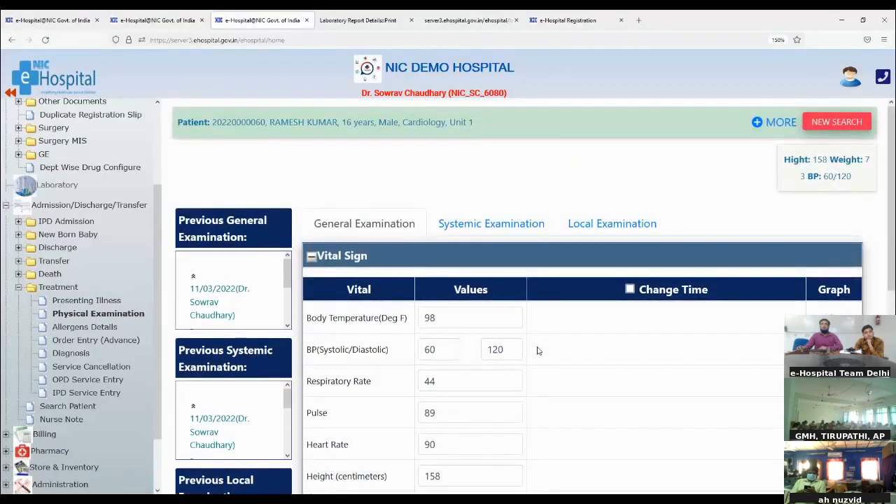
scroll(538, 350, down, 3)
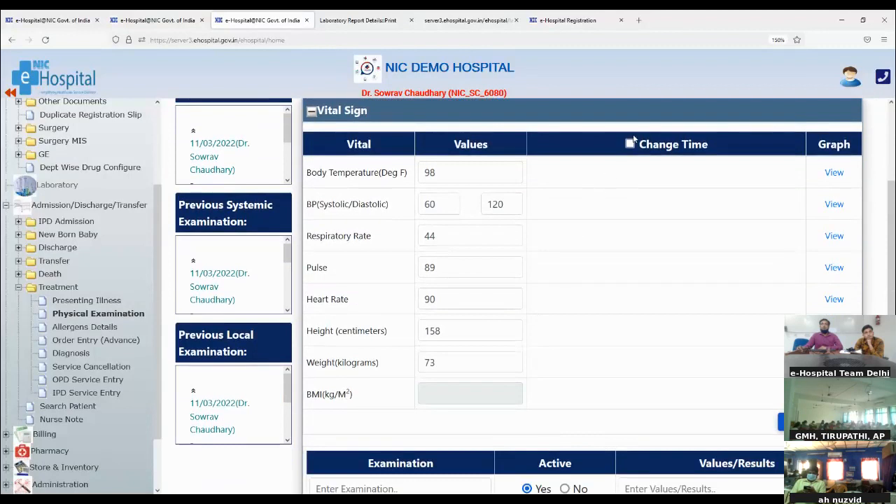
click(630, 144)
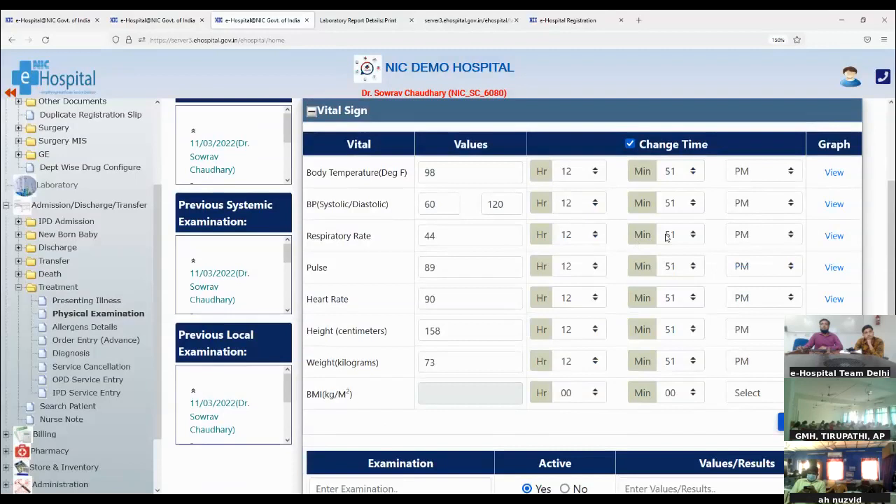
click(767, 179)
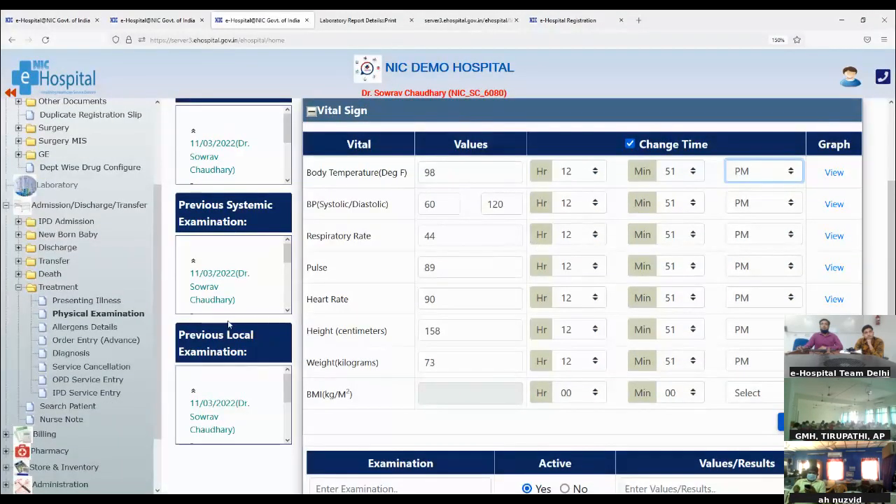
click(90, 327)
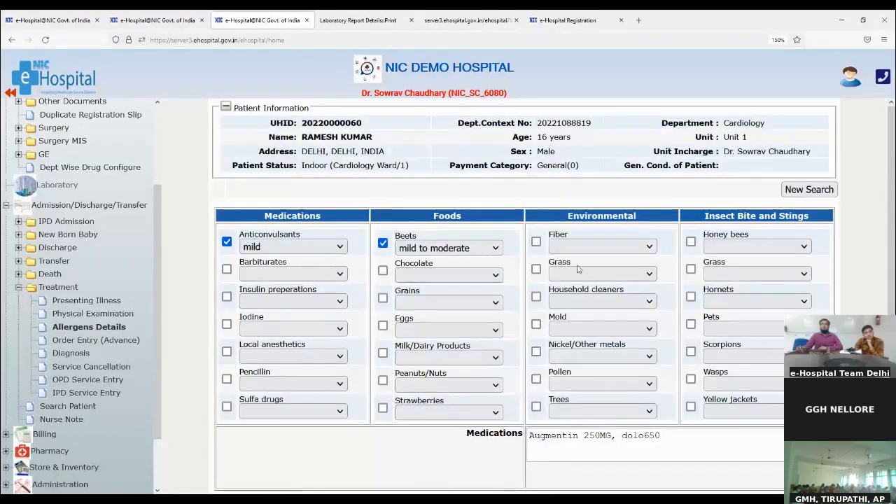
click(57, 340)
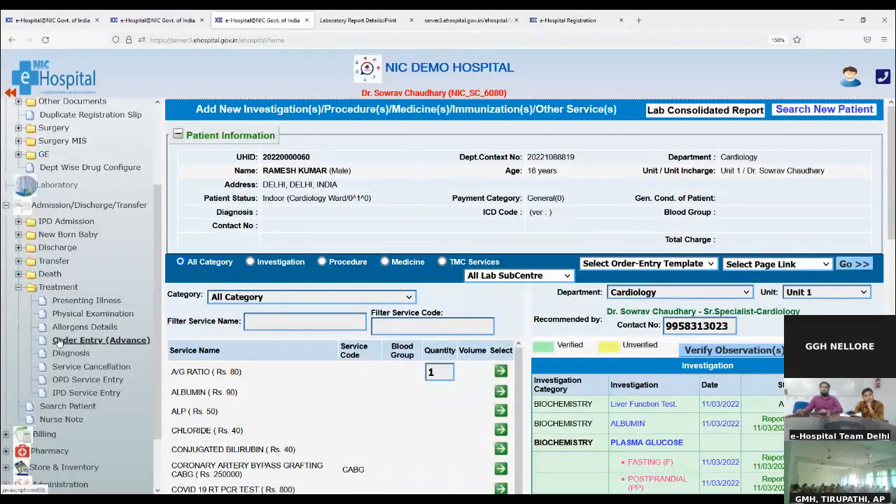
- View the verified investigation's laboratory observation report, close it, and go to the Diagnosis page
click(59, 339)
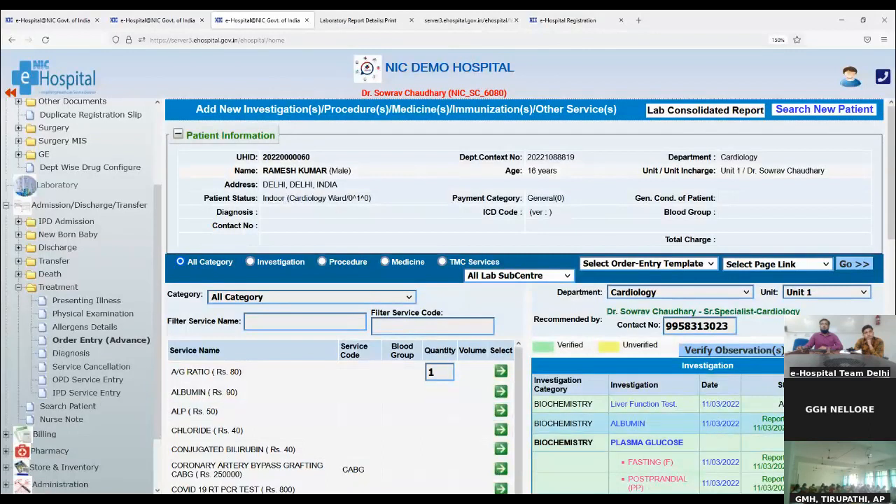
click(788, 423)
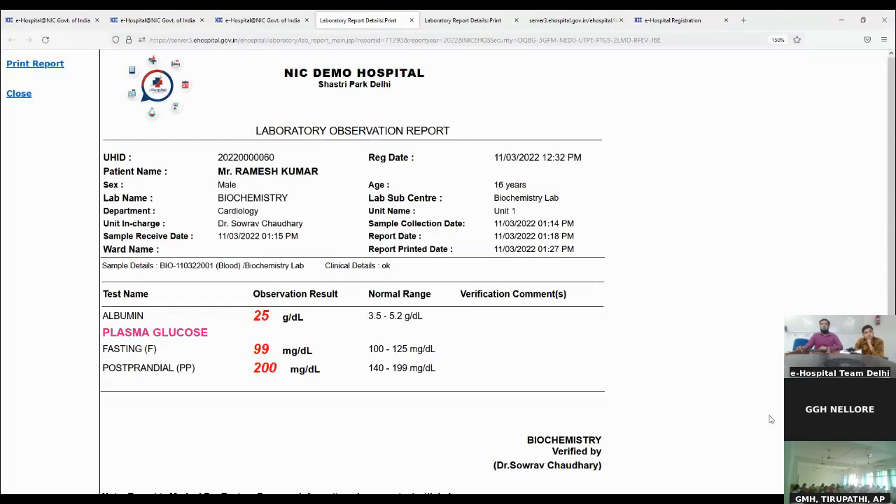
click(411, 20)
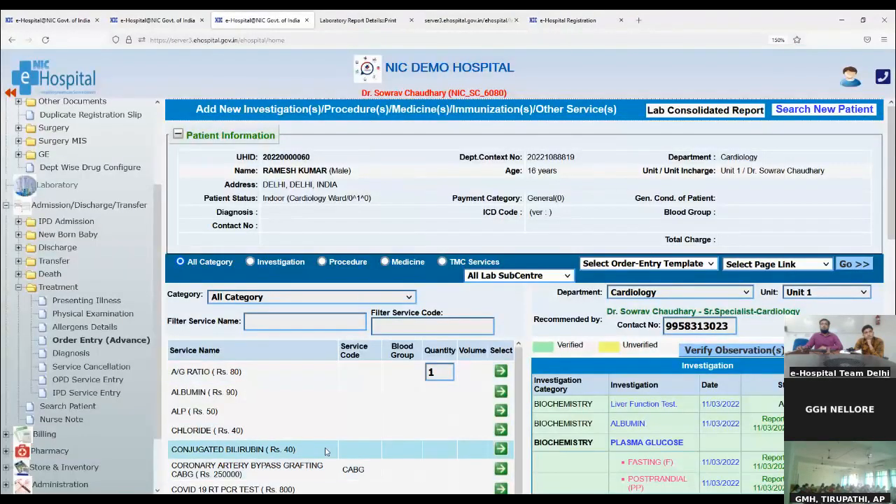
scroll(324, 451, down, 3)
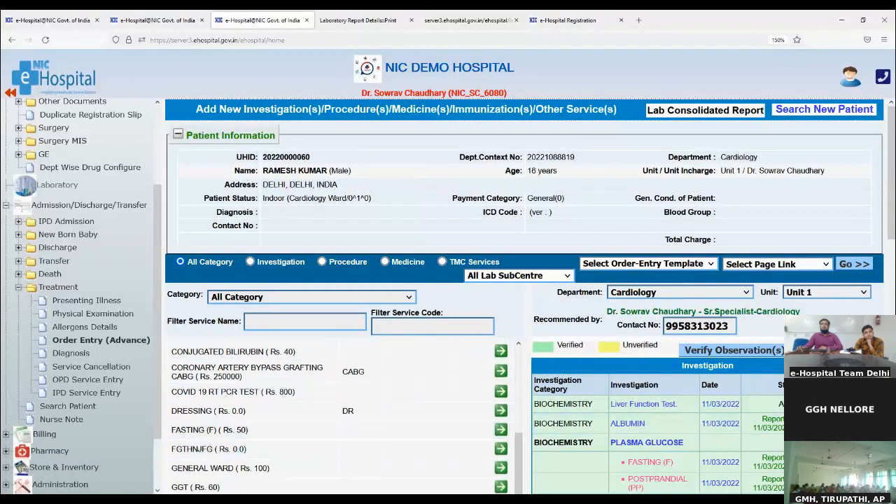
scroll(699, 455, down, 2)
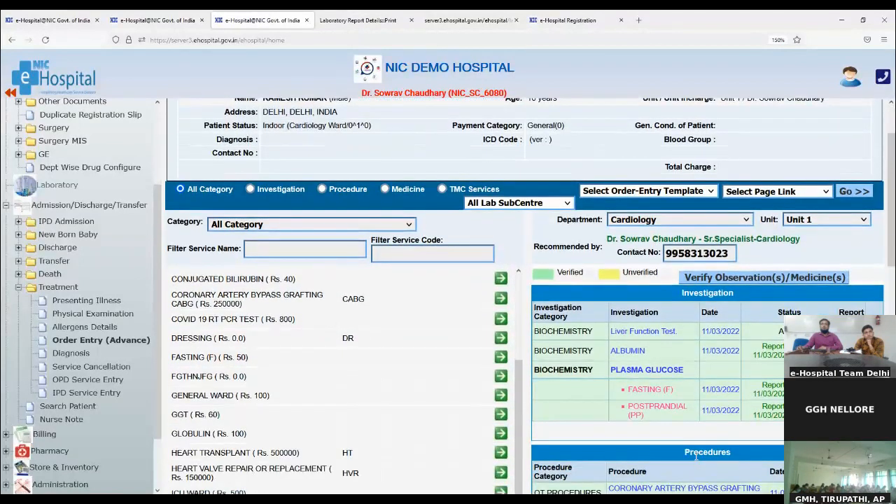
click(70, 353)
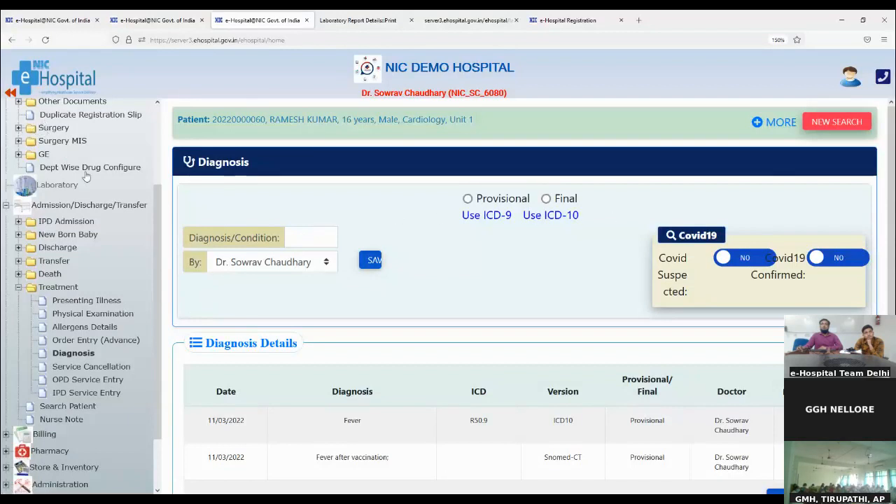
- Save 'Pain in ear' as a provisional diagnosis
click(311, 233)
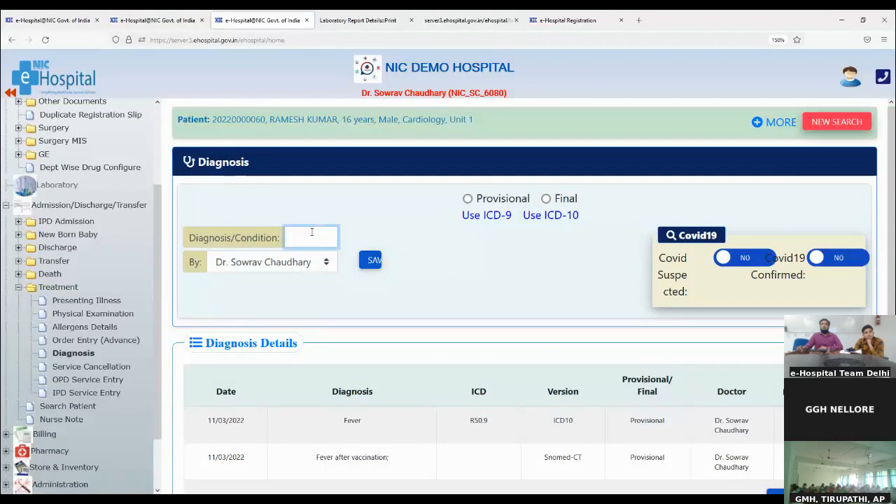
text(pain)
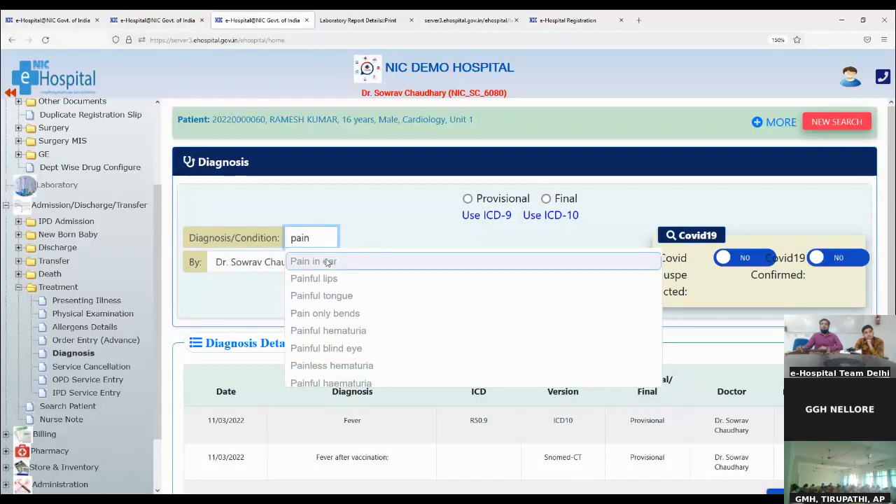
click(326, 261)
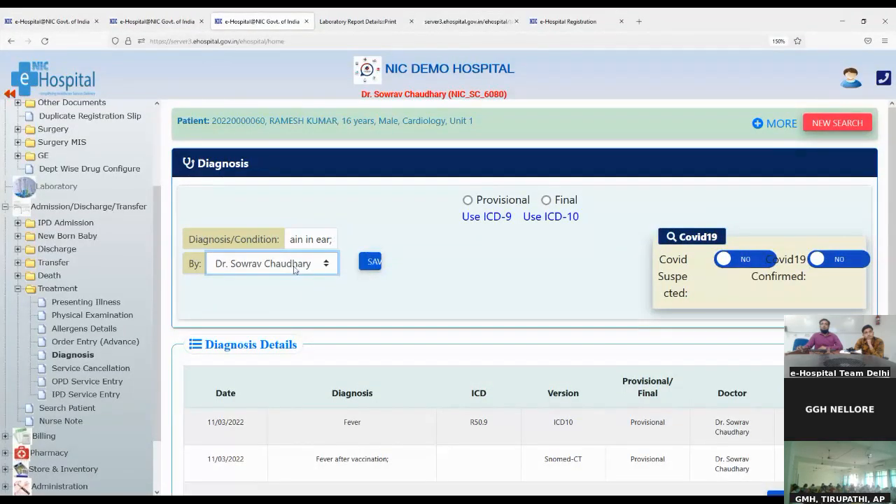
click(368, 259)
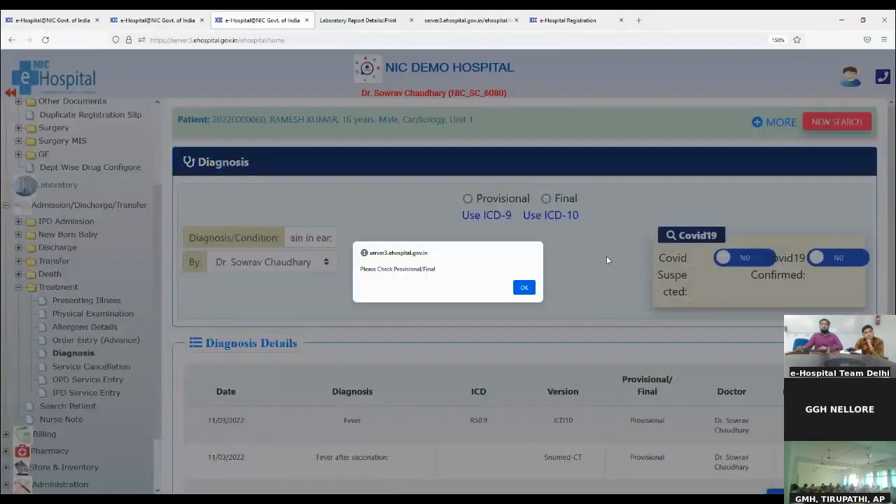
click(524, 288)
click(468, 199)
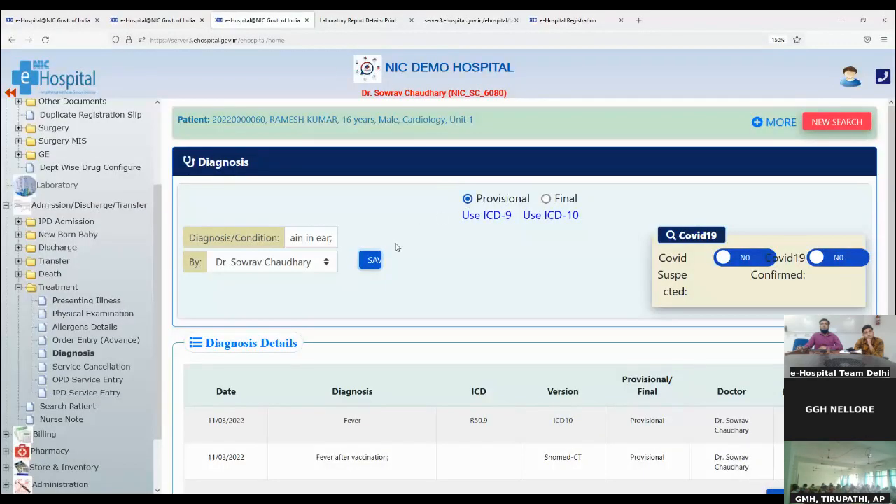
click(368, 268)
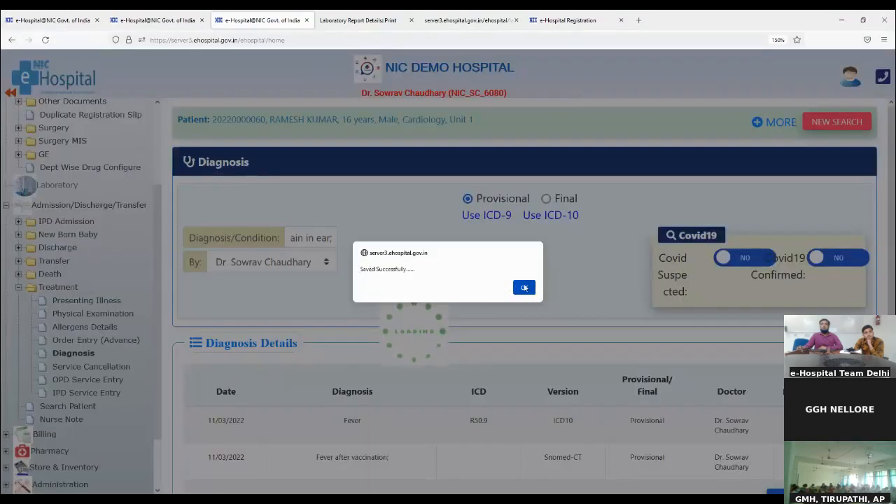
click(524, 288)
- Add D03.0 Melanoma in situ of lip as a provisional ICD-10 diagnosis
click(546, 217)
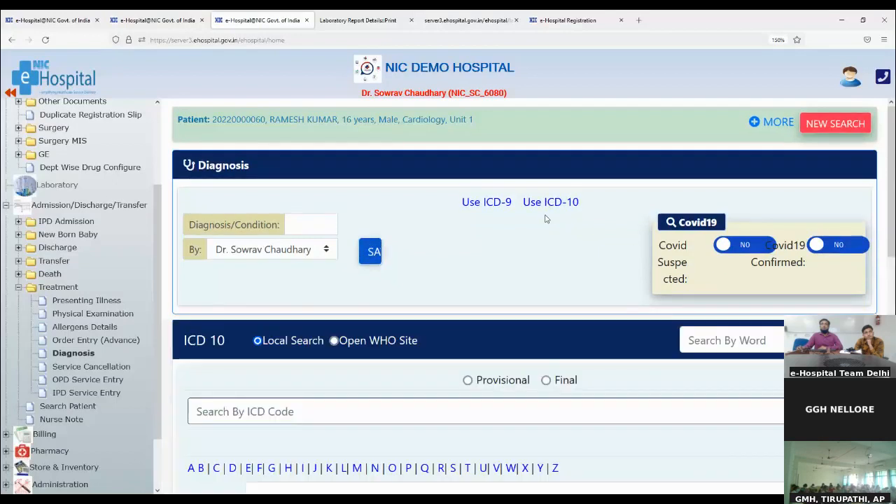
click(232, 468)
scroll(406, 432, down, 3)
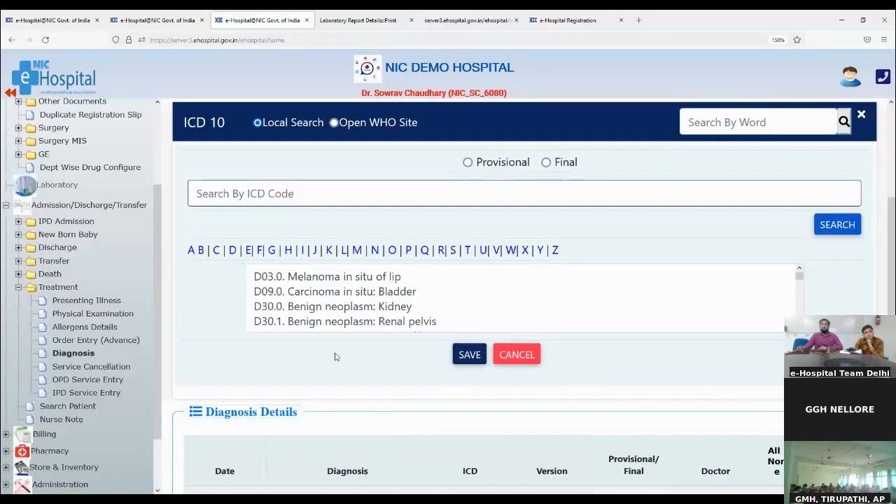
click(306, 277)
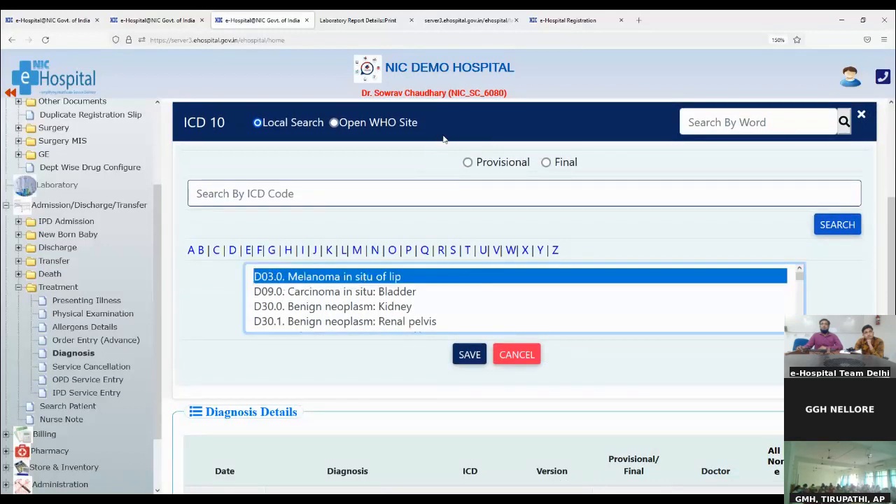
click(467, 162)
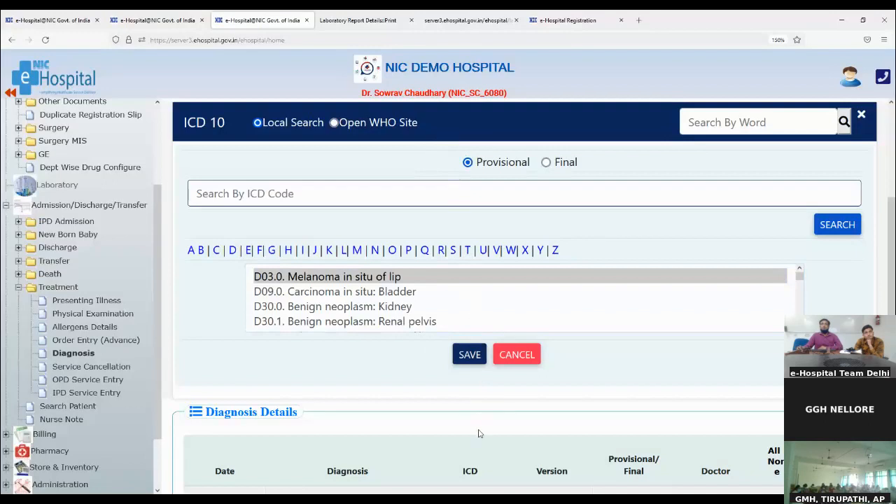
click(462, 359)
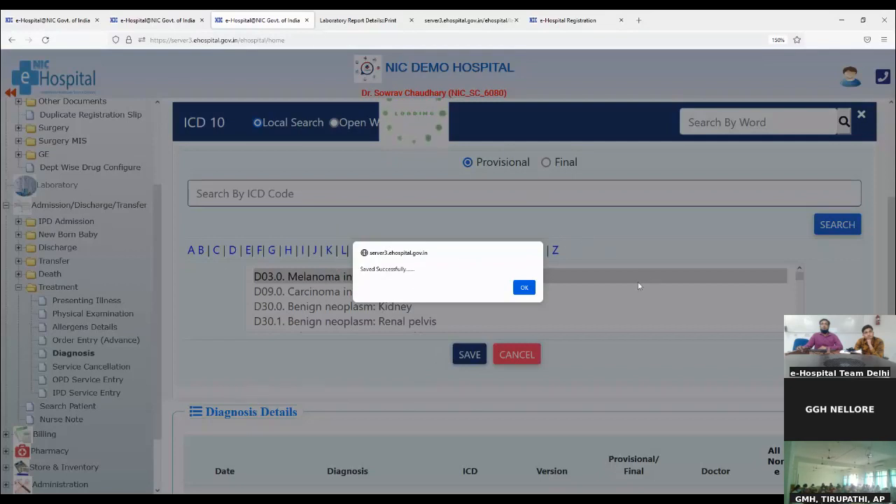
click(525, 289)
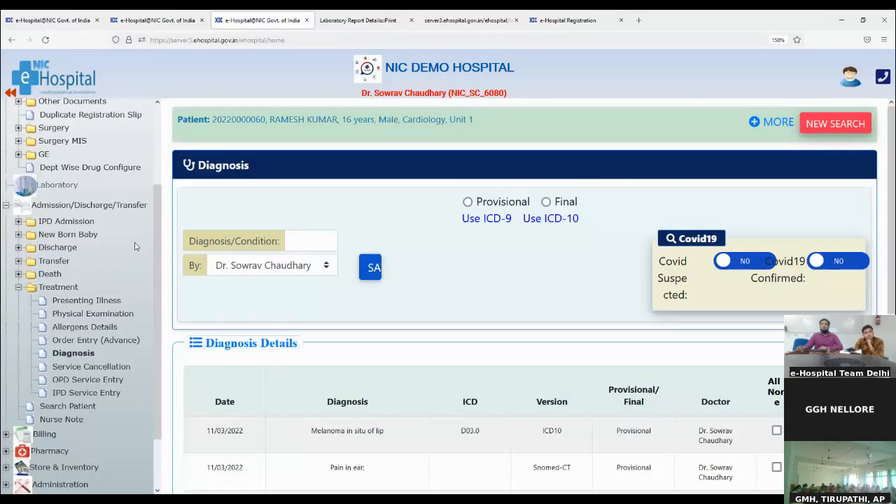
- Review active services Liver Function Test and CABG under Service Cancellation, then return to Order Entry (Advance)
scroll(66, 436, down, 1)
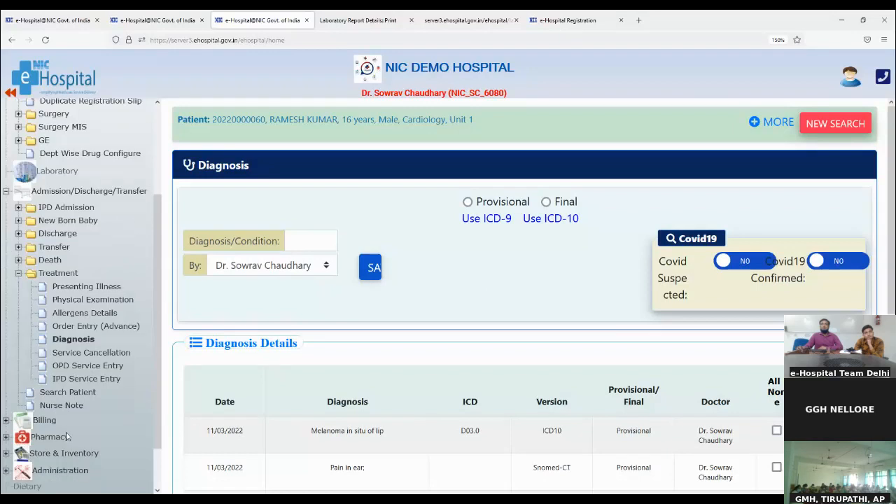
scroll(66, 437, down, 2)
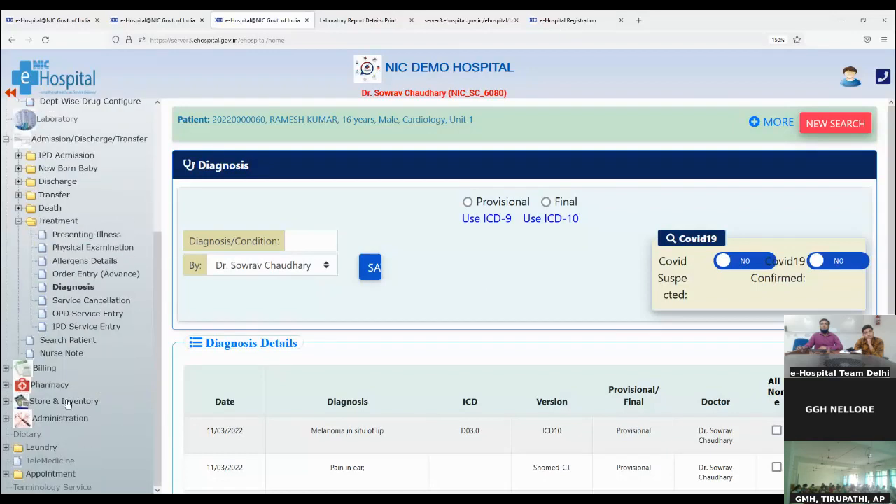
click(70, 301)
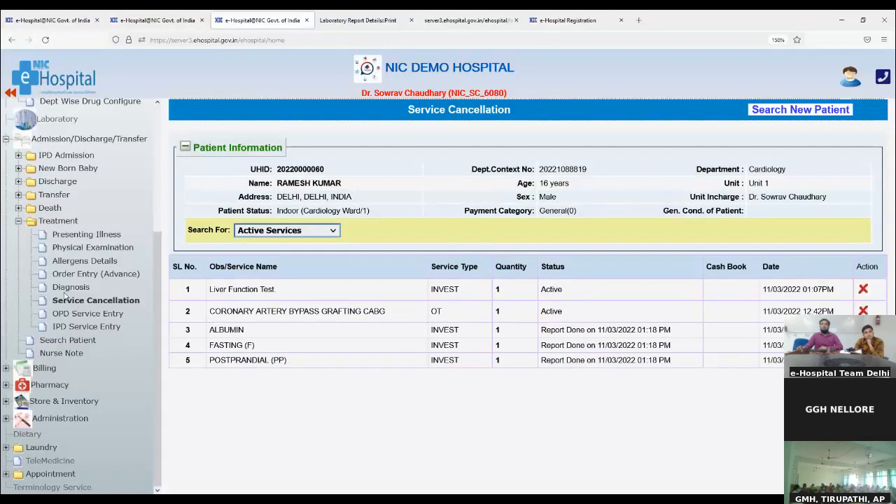
click(126, 275)
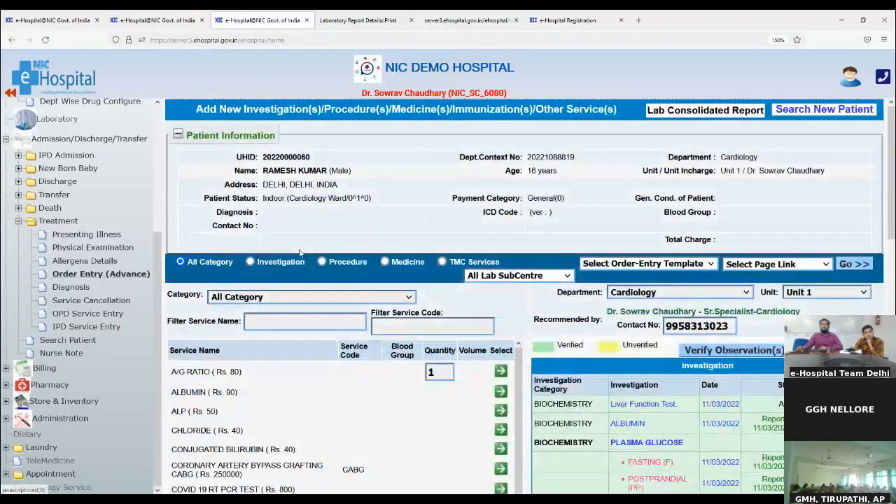
- Order the A/G RATIO test without remarks, confirm it is active, then bring up the IPD Service Entry search
click(500, 371)
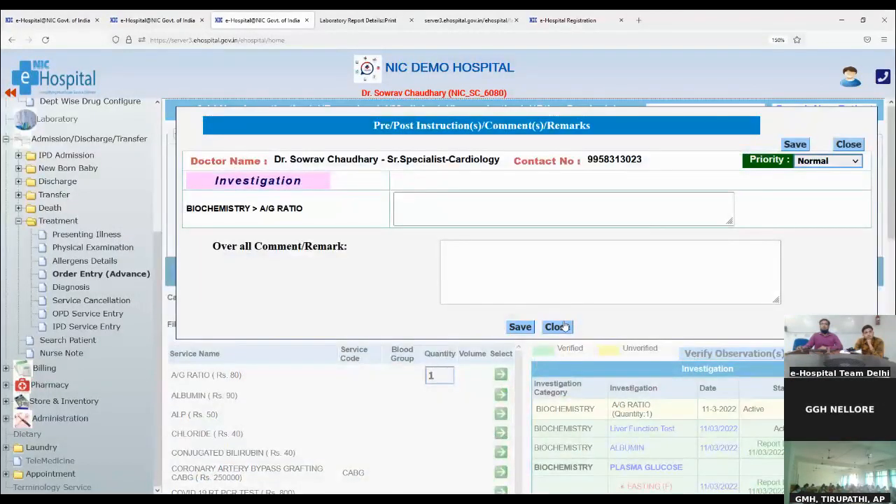
click(524, 331)
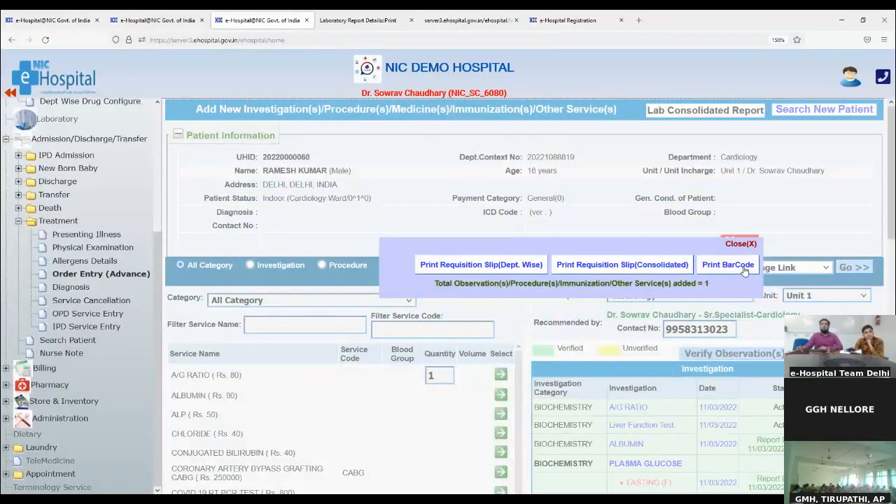
click(736, 244)
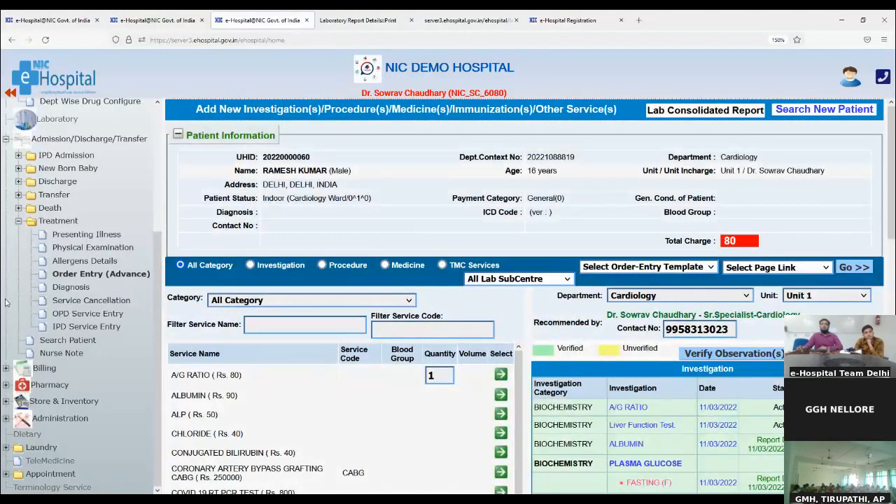
click(59, 302)
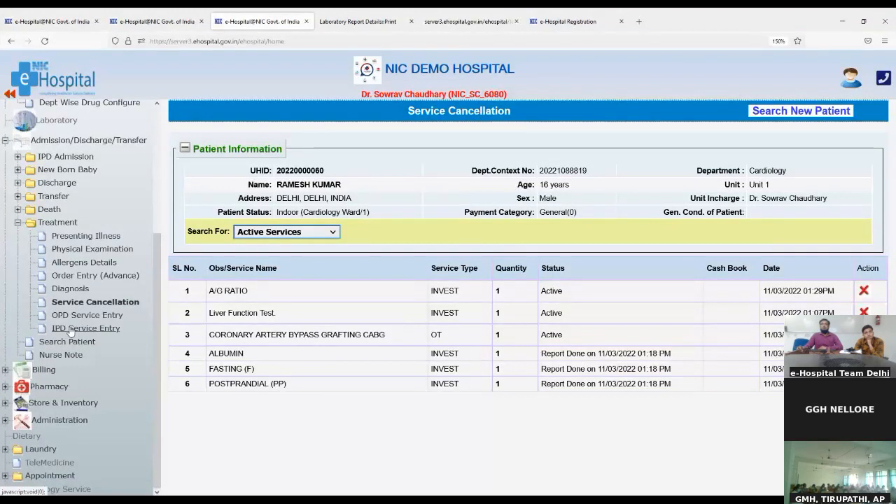
click(73, 329)
click(257, 154)
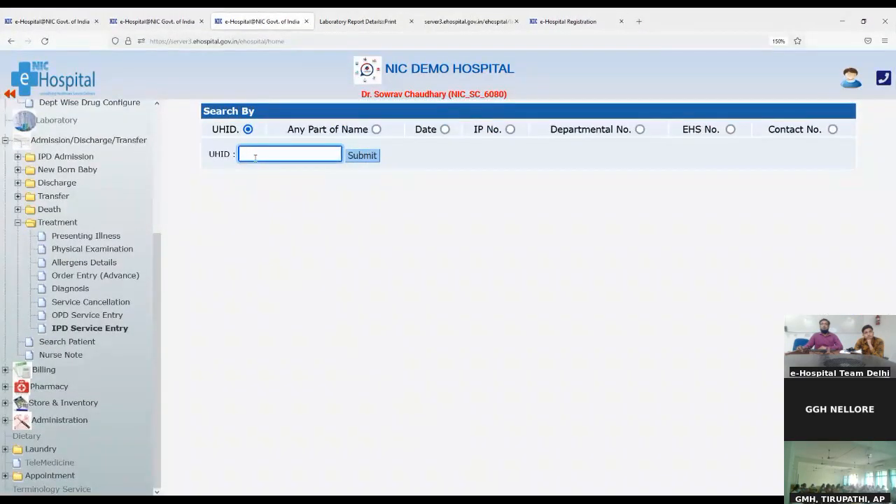
- Paste the patient's UHID, submit the search, and select the patient to view their services
key(ctrl+v)
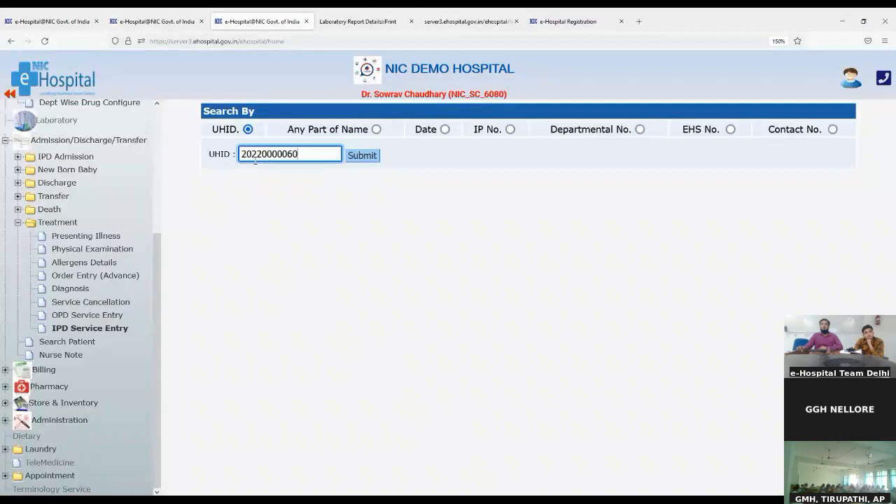
click(371, 155)
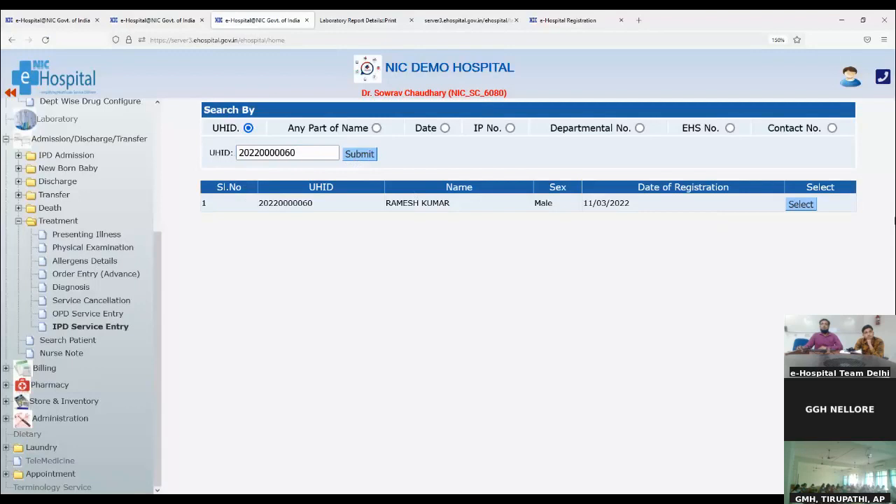
click(802, 204)
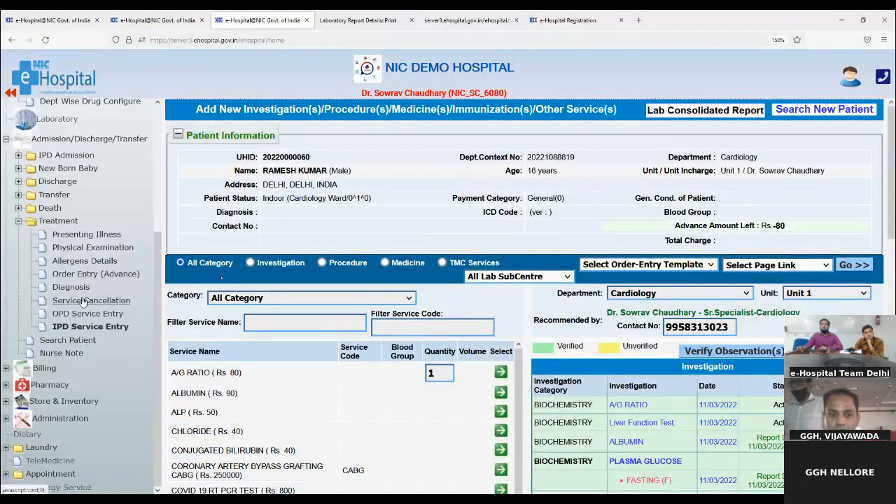
scroll(82, 302, up, 2)
scroll(73, 350, down, 2)
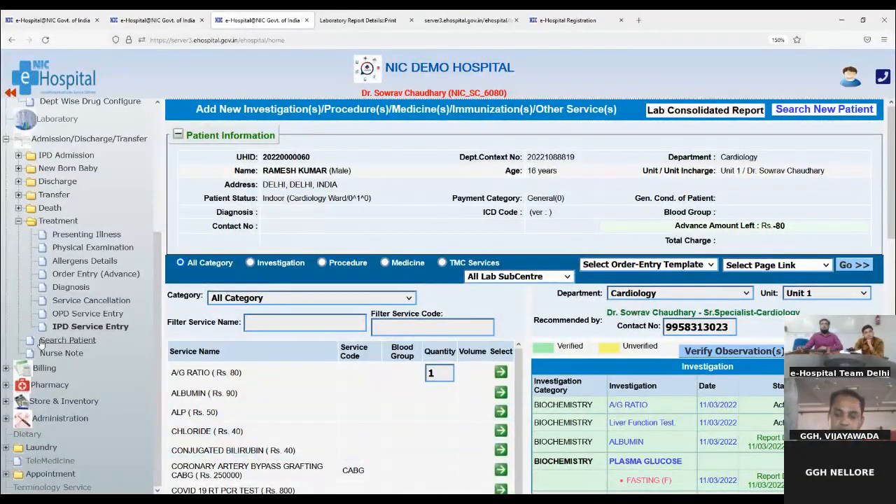
- Search IPD patients by the pasted UHID and open the Cardiology Ward bed 1 admission of 11/03/2022
click(46, 339)
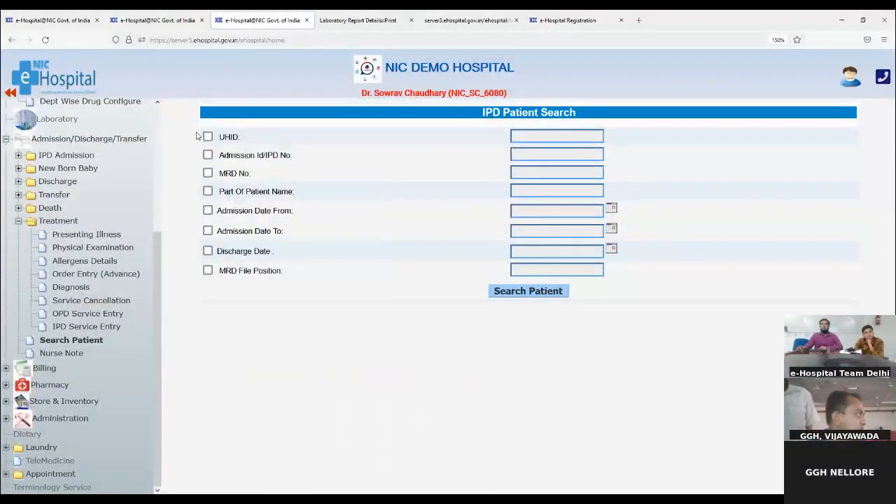
click(208, 137)
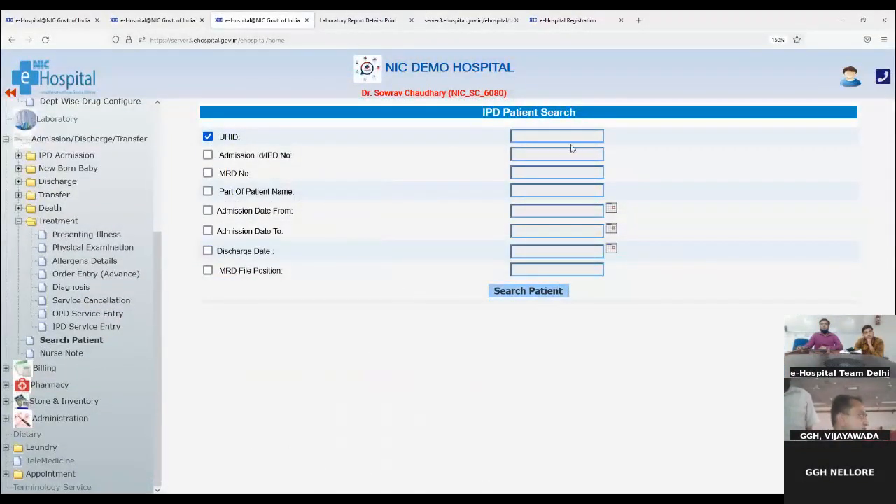
click(561, 136)
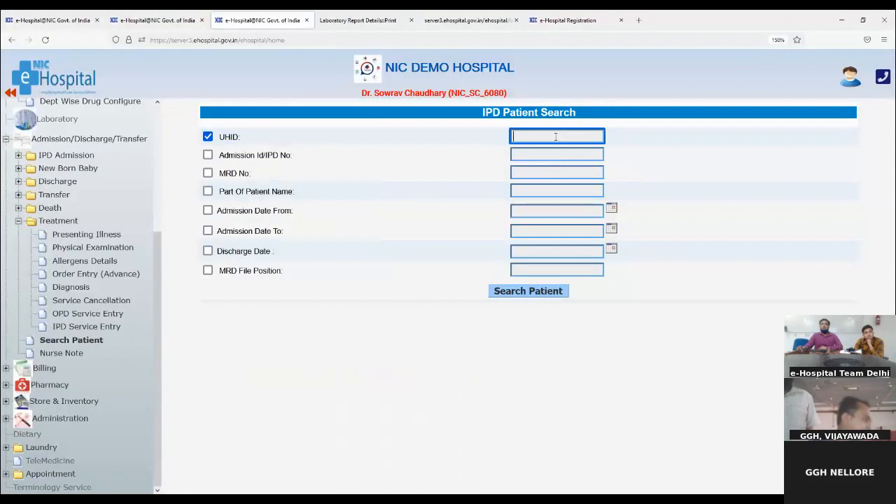
key(ctrl+v)
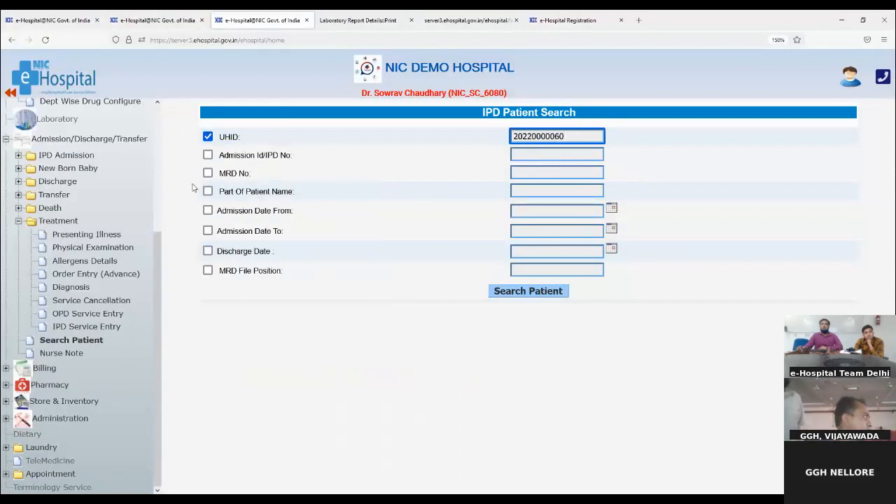
click(529, 292)
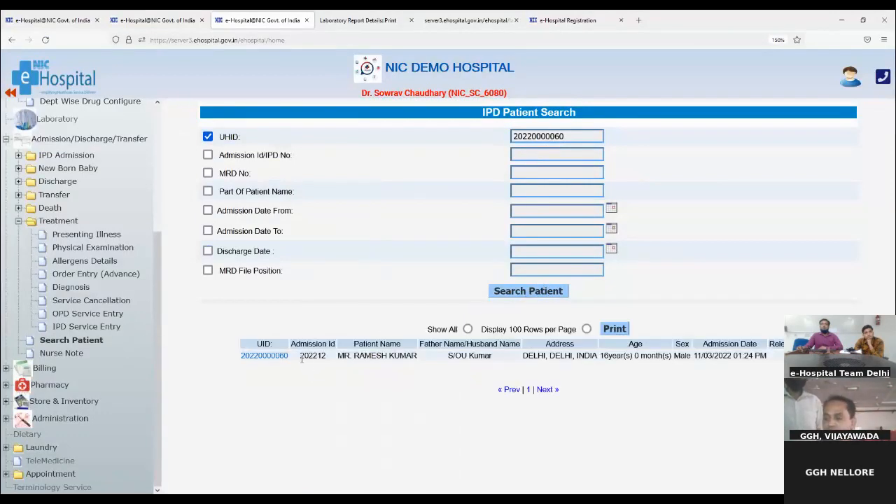
click(275, 357)
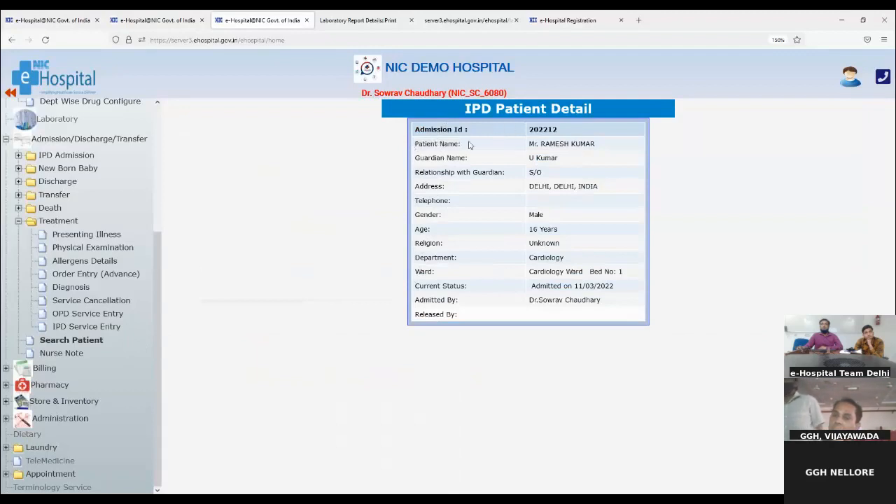
- Highlight the patient name, guardian, relationship, ward and current status rows of the admission details
triple_click(427, 141)
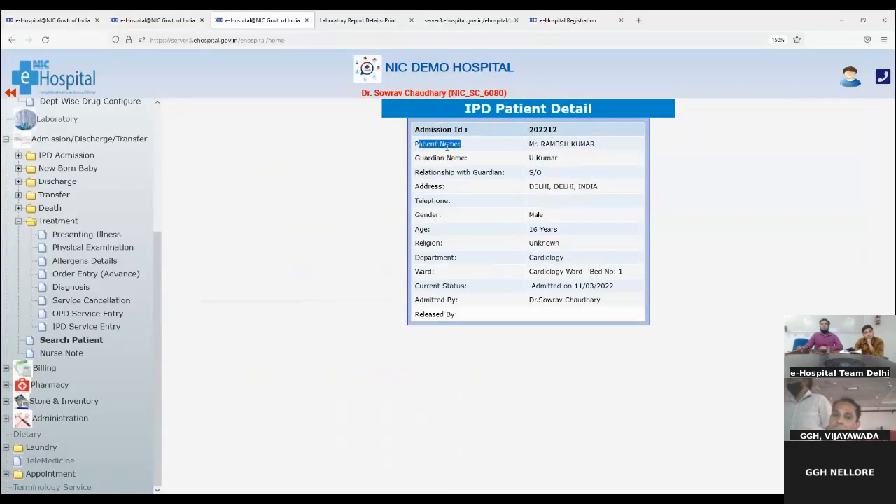
drag(421, 158, 480, 165)
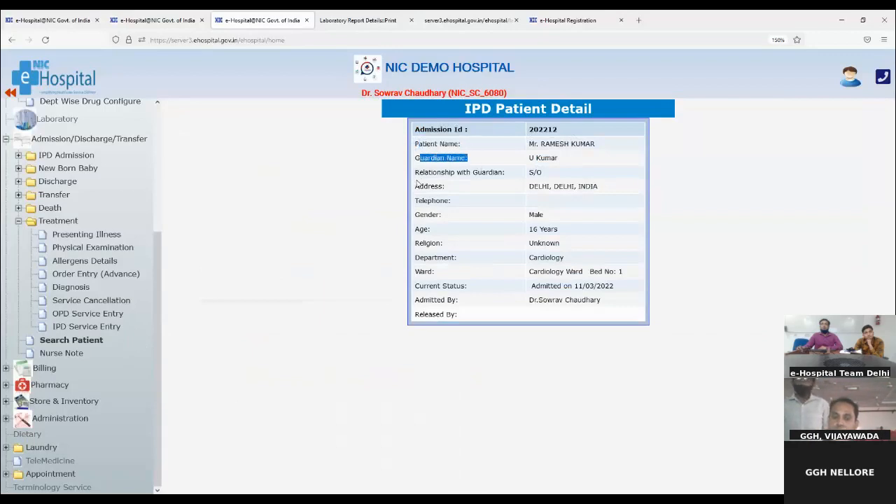
drag(418, 175, 483, 175)
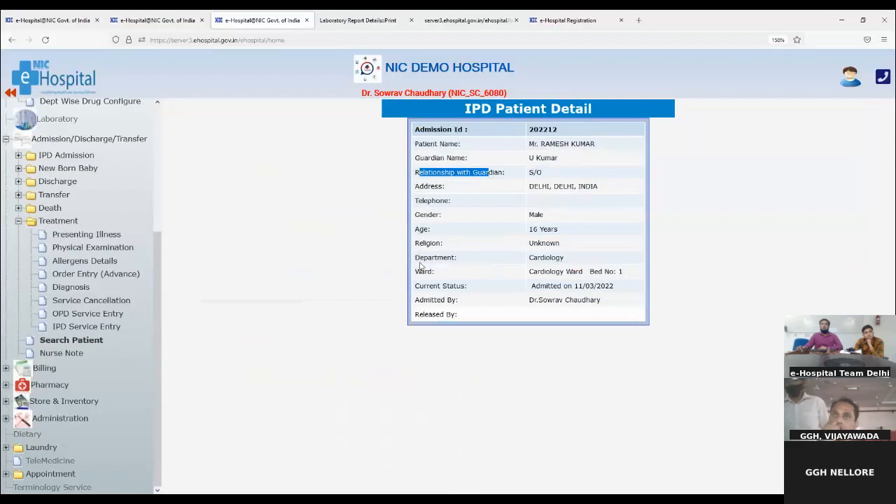
drag(416, 274, 471, 278)
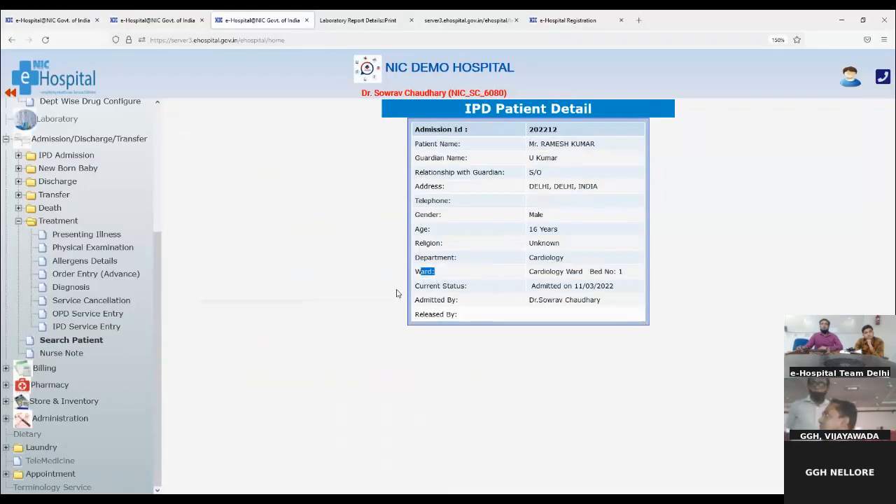
drag(417, 285, 491, 299)
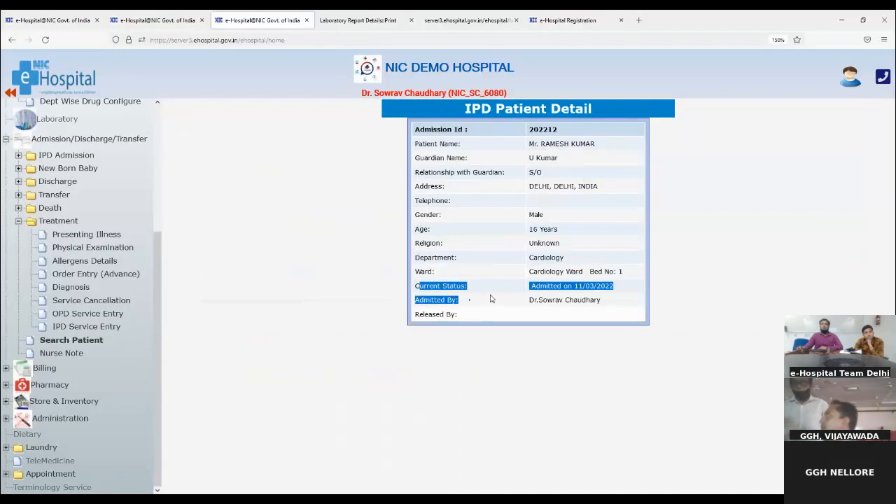
- Highlight the Admitted By and empty Released By fields, then go to the Nurse's Note form
click(453, 309)
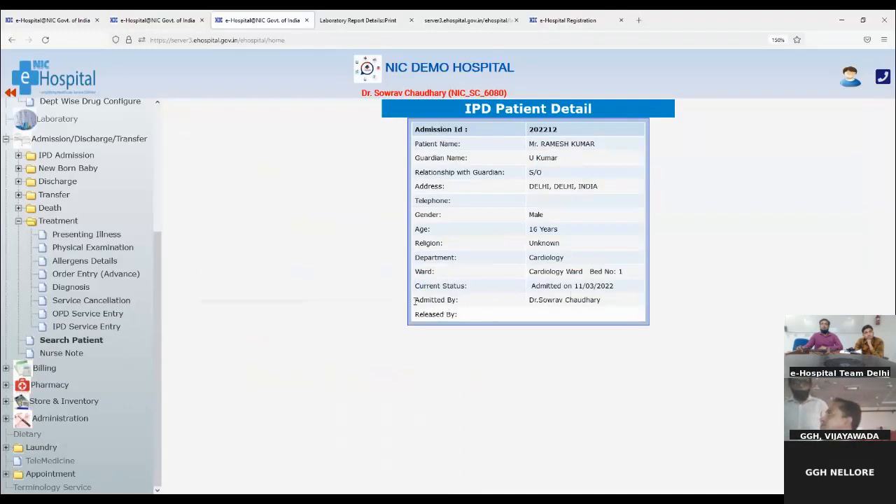
drag(441, 302, 463, 309)
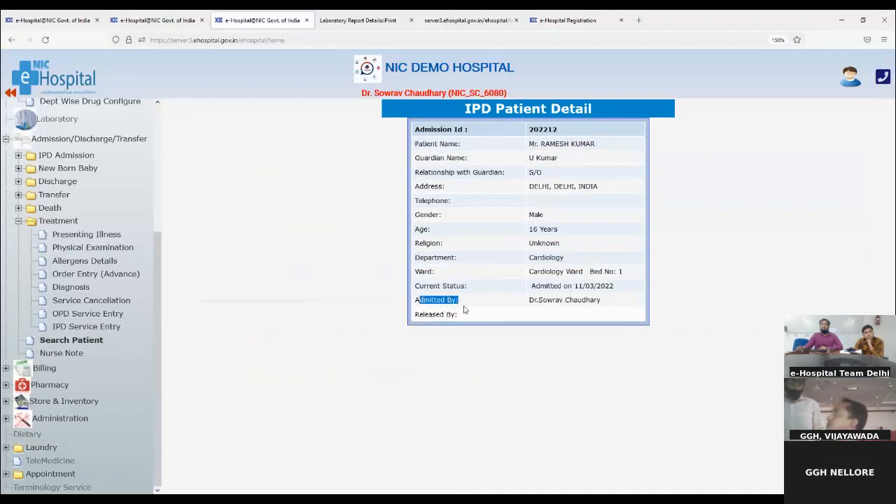
drag(529, 304, 602, 314)
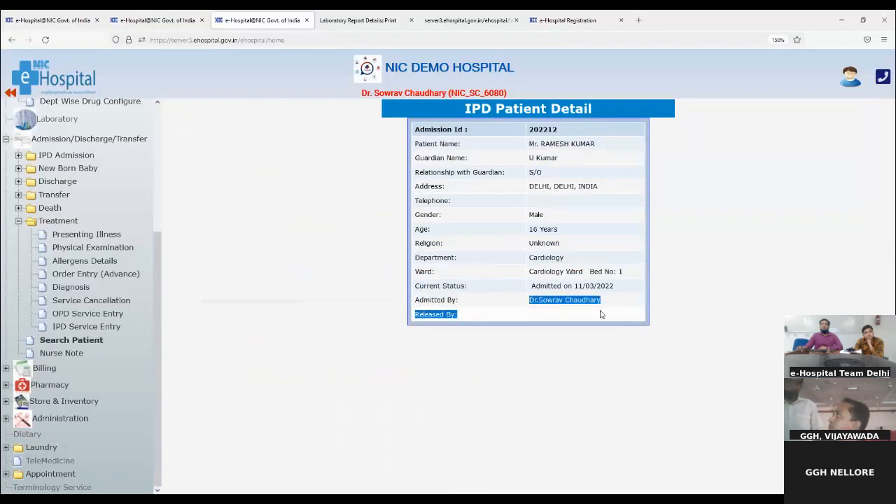
click(427, 313)
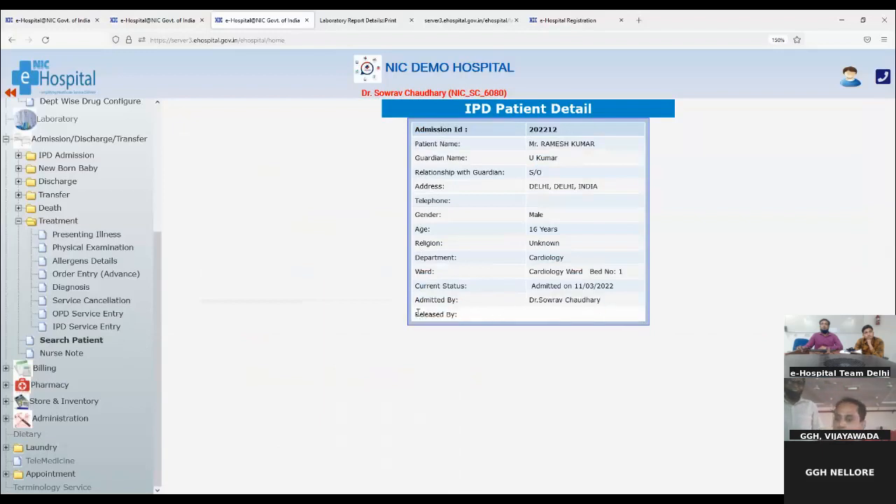
drag(417, 313, 464, 321)
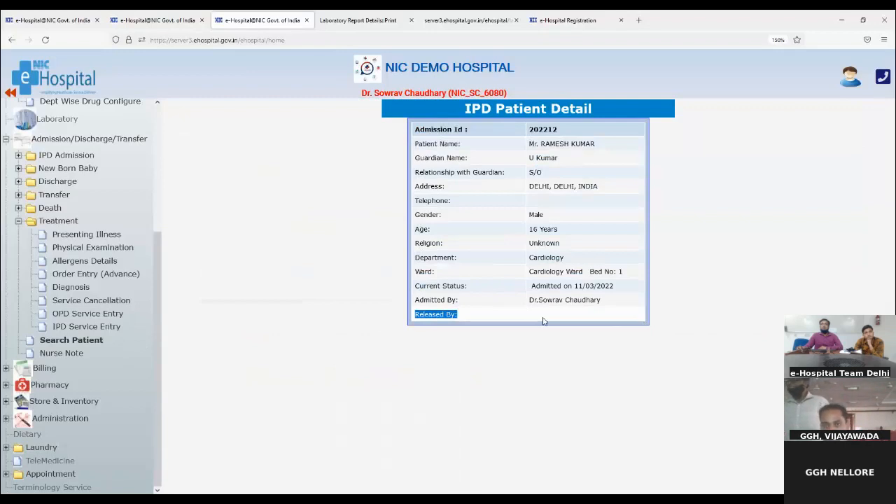
click(60, 354)
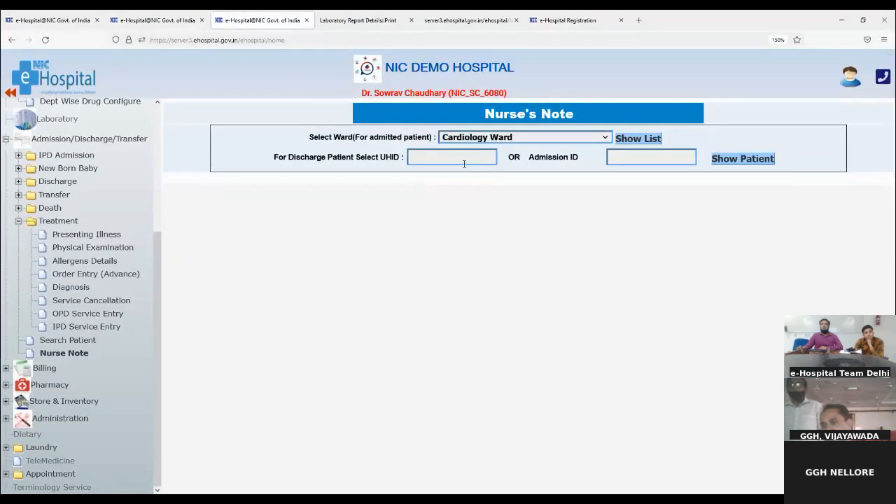
- List Cardiology Ward patients and save an Urgent Program Note 'test' for the first patient
click(621, 140)
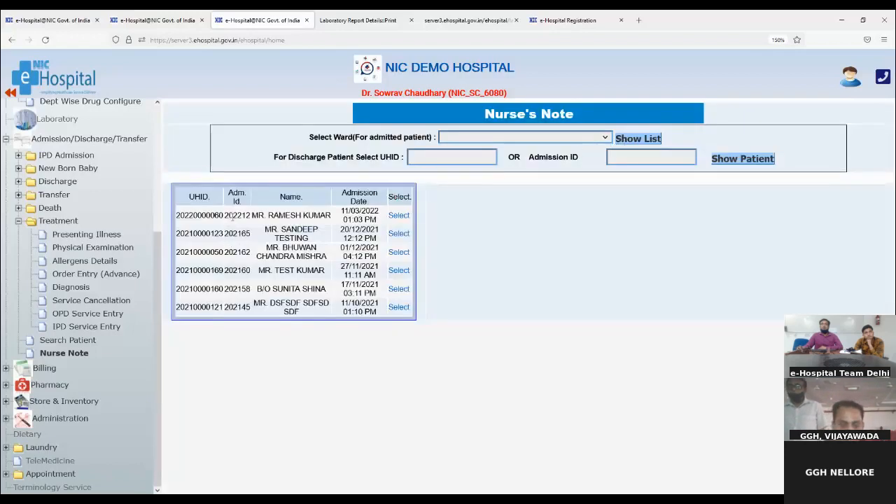
click(399, 215)
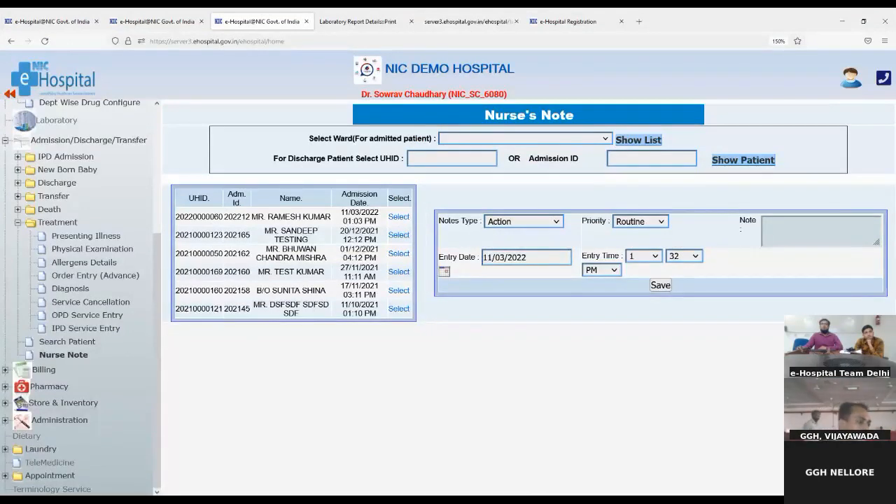
click(527, 250)
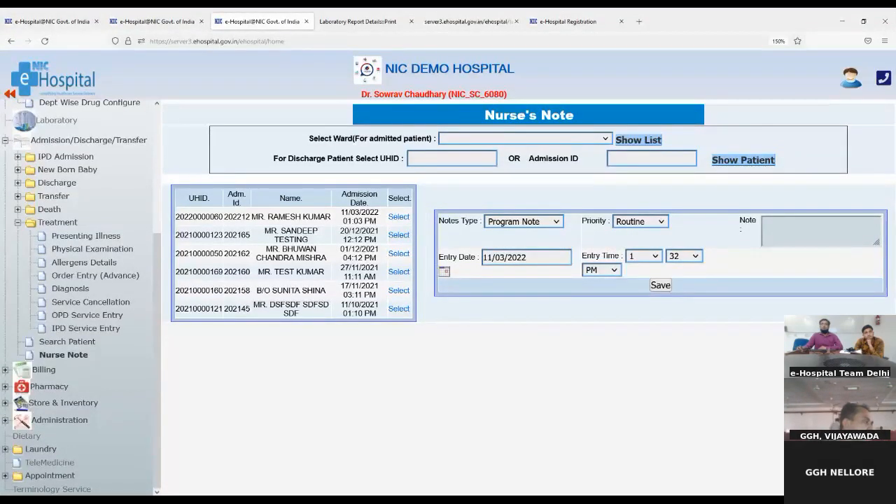
click(634, 247)
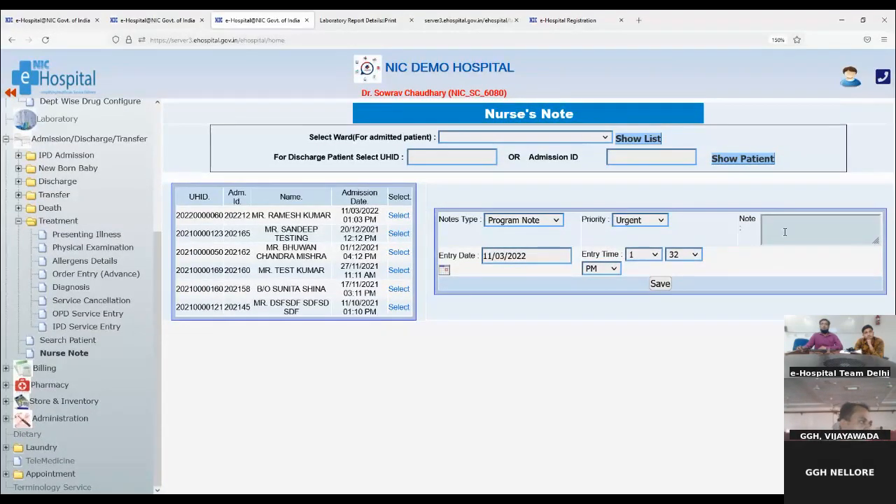
click(828, 224)
text(test)
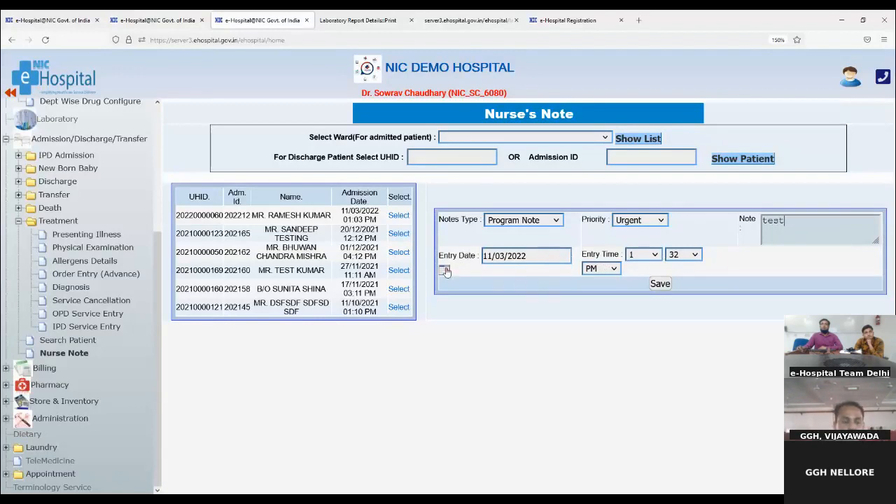
click(655, 283)
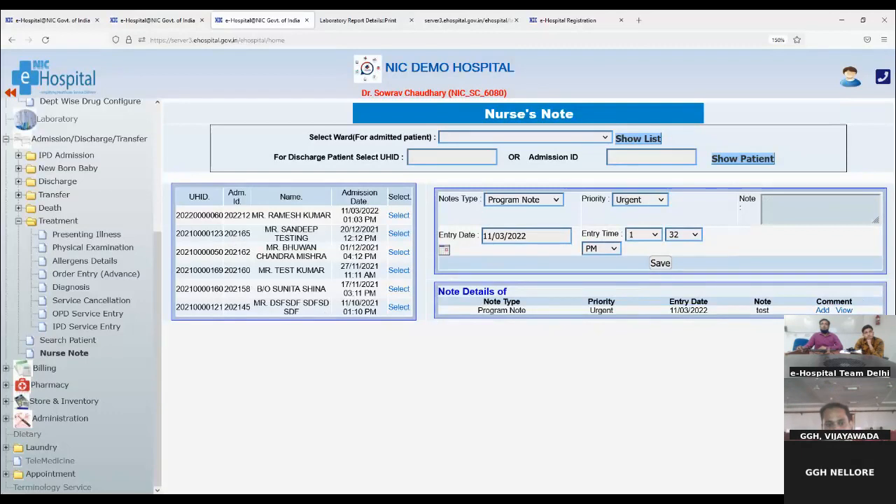
- Add and save the comment 'testing' on the Program Note, then check it in the comments view
click(822, 310)
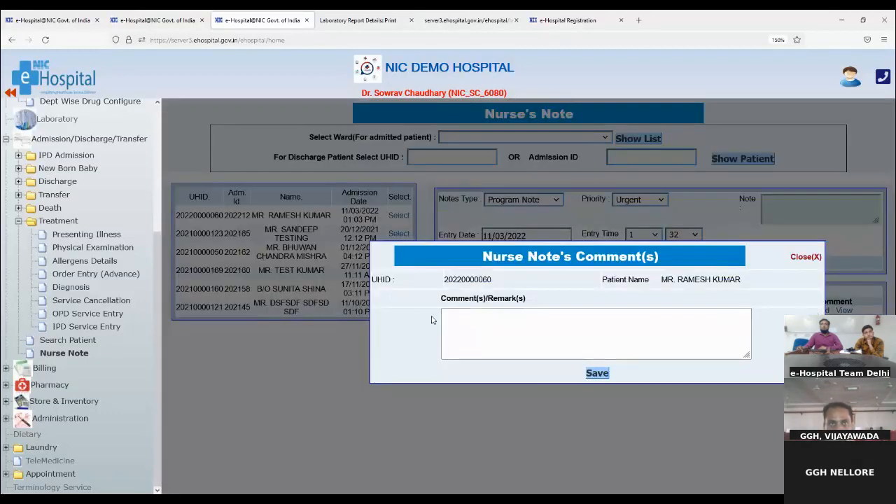
click(674, 326)
text(testing)
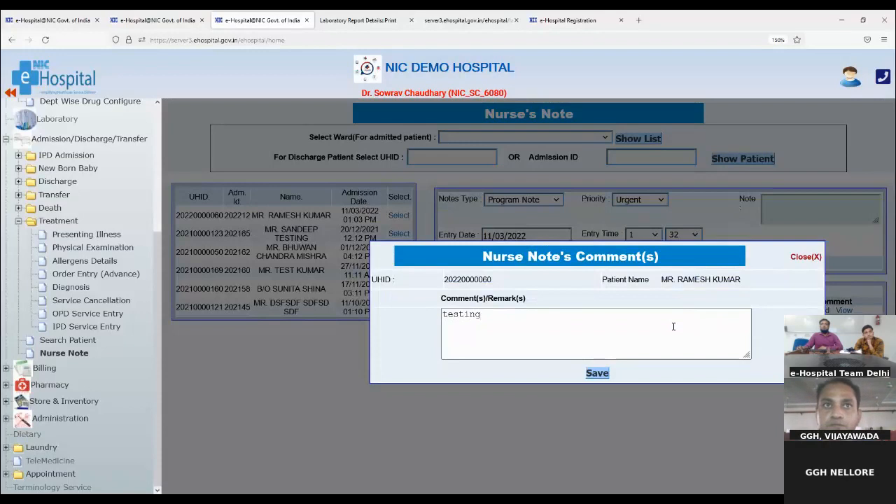
click(597, 374)
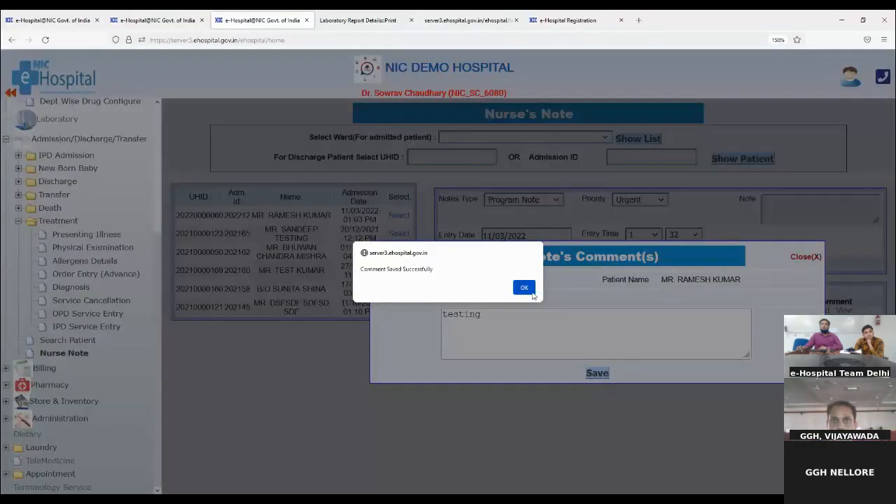
click(524, 287)
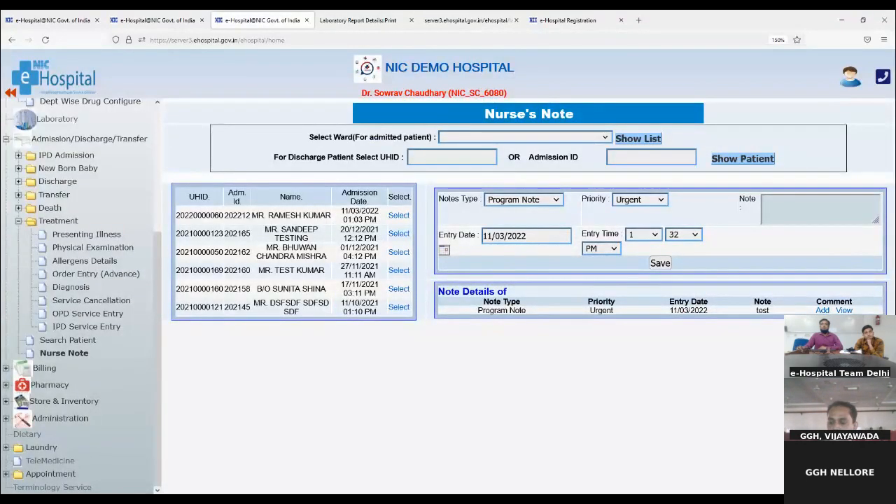
click(844, 310)
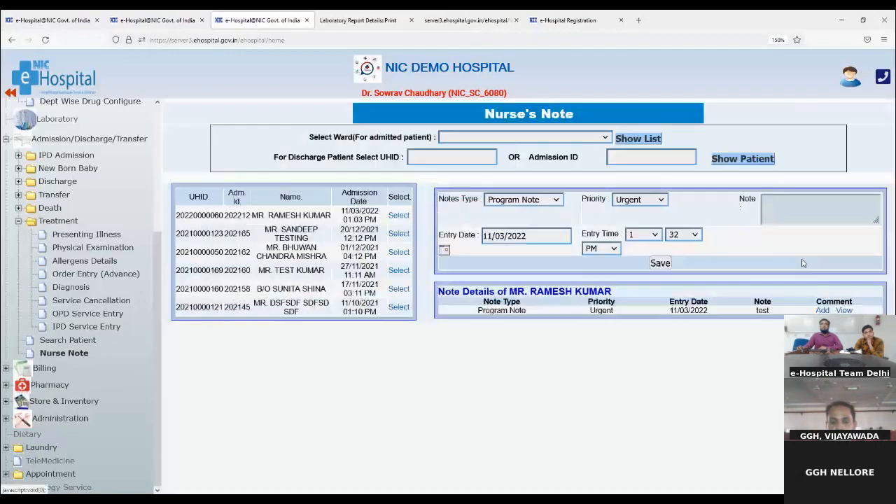
click(804, 259)
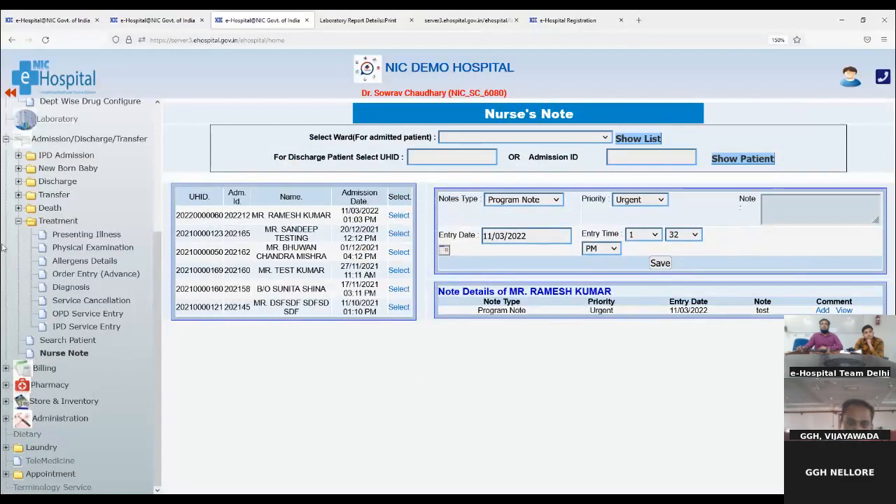
click(17, 222)
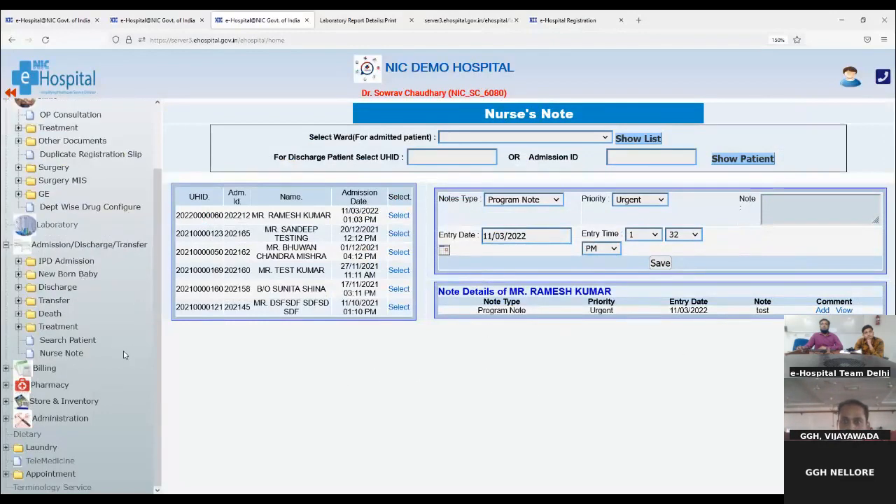
- Open the Search New Born Baby mother's details page, then expand the Transfer folder
click(43, 277)
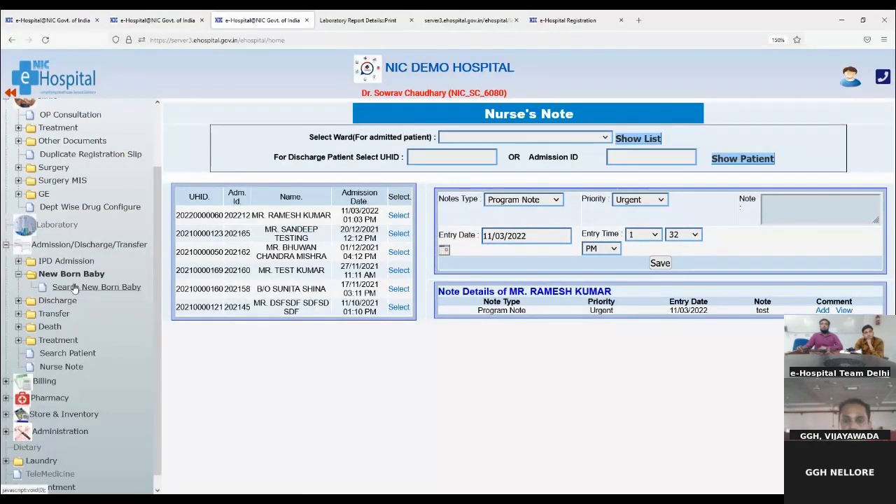
click(112, 290)
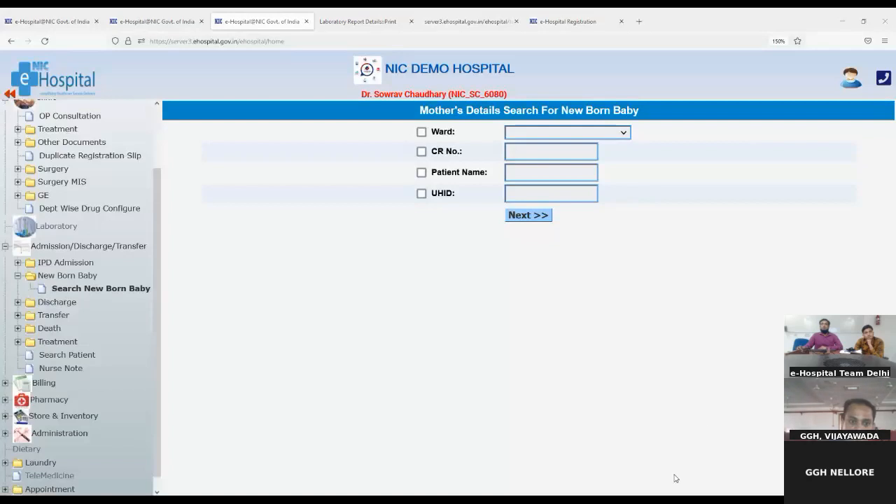
click(17, 276)
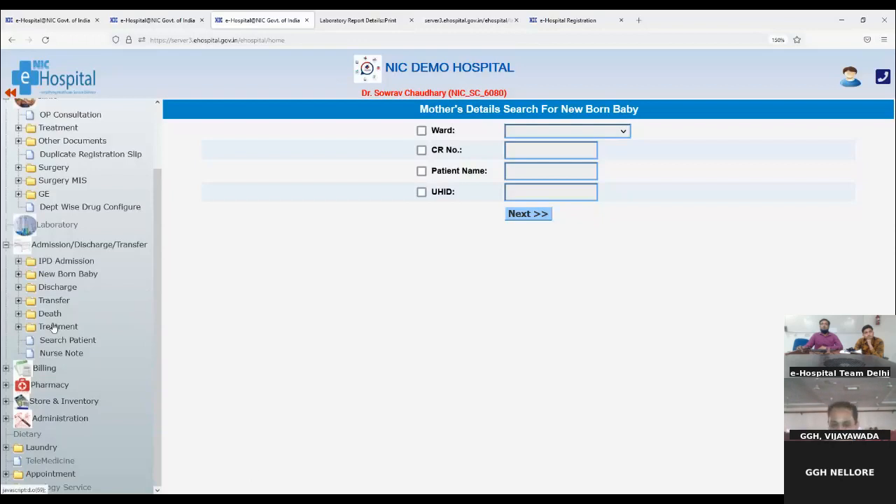
click(18, 300)
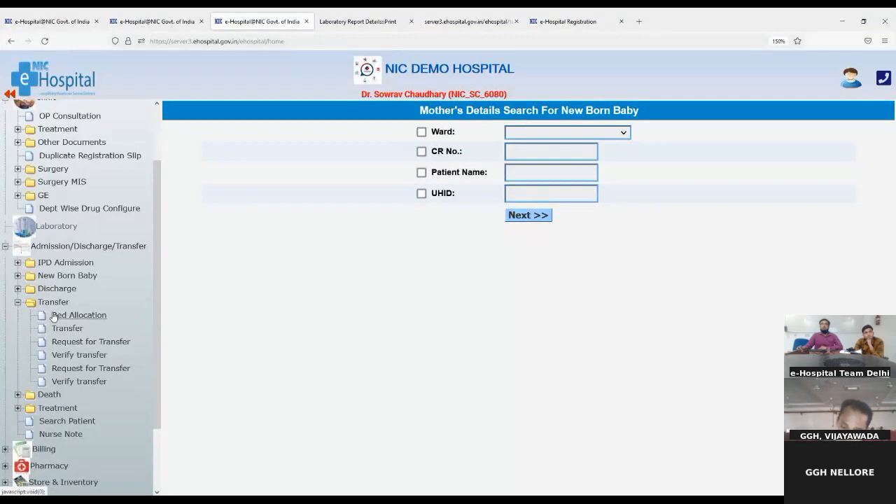
- On Bed Allocation, try the Casualty and General wards, which show No Patient Available
click(54, 317)
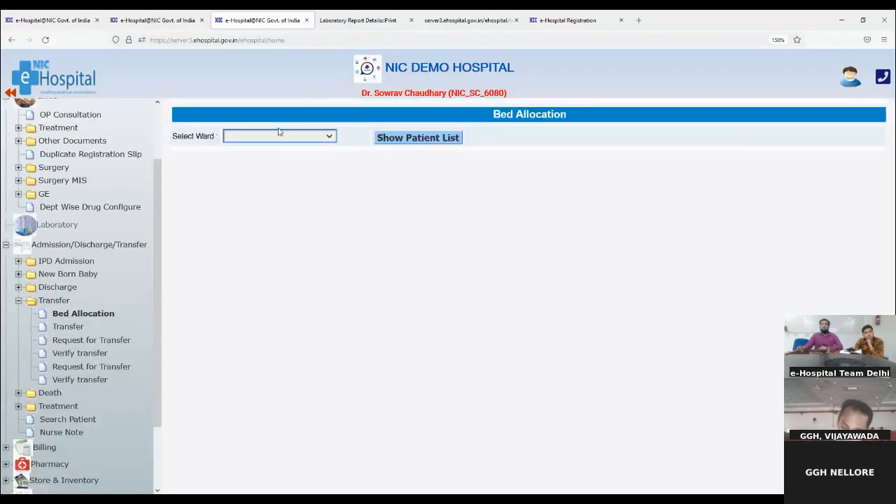
click(261, 138)
click(251, 181)
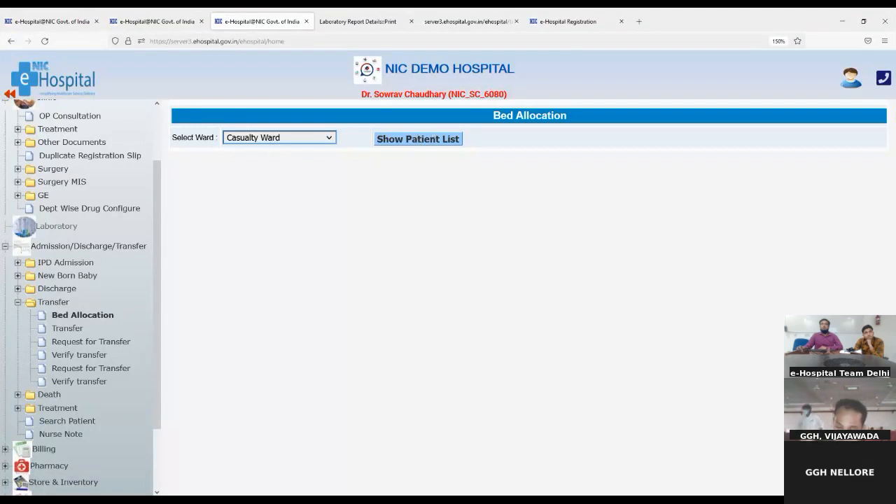
click(278, 194)
click(396, 144)
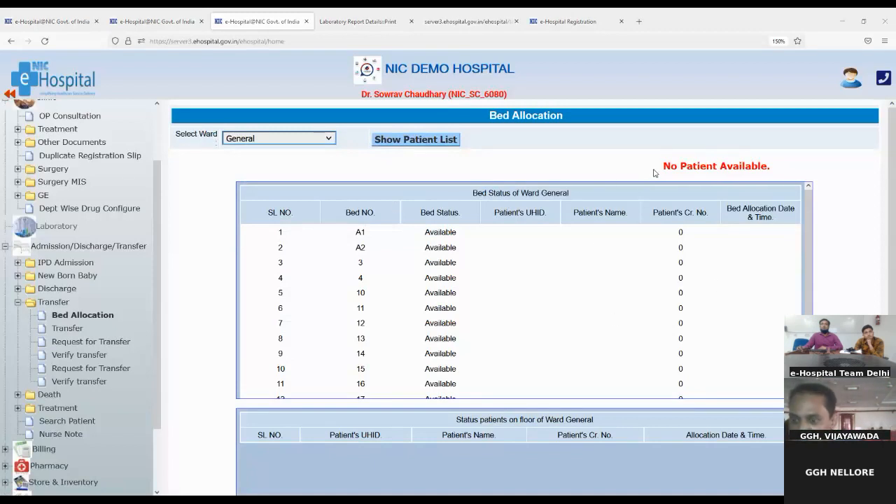
drag(662, 166, 801, 174)
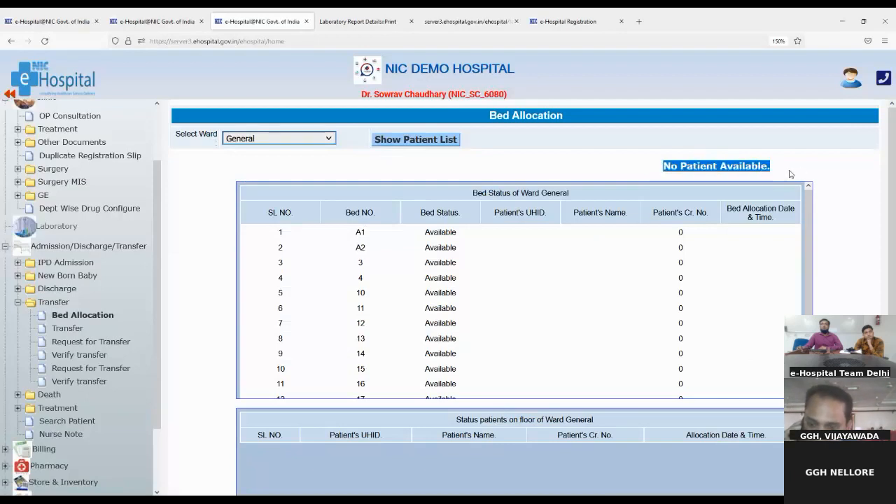
drag(662, 168, 767, 170)
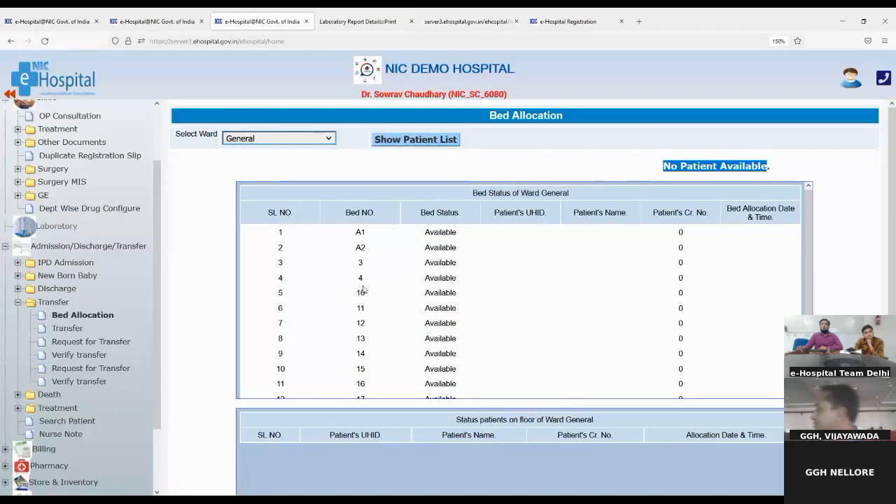
scroll(455, 319, down, 2)
scroll(462, 327, up, 1)
scroll(460, 327, up, 1)
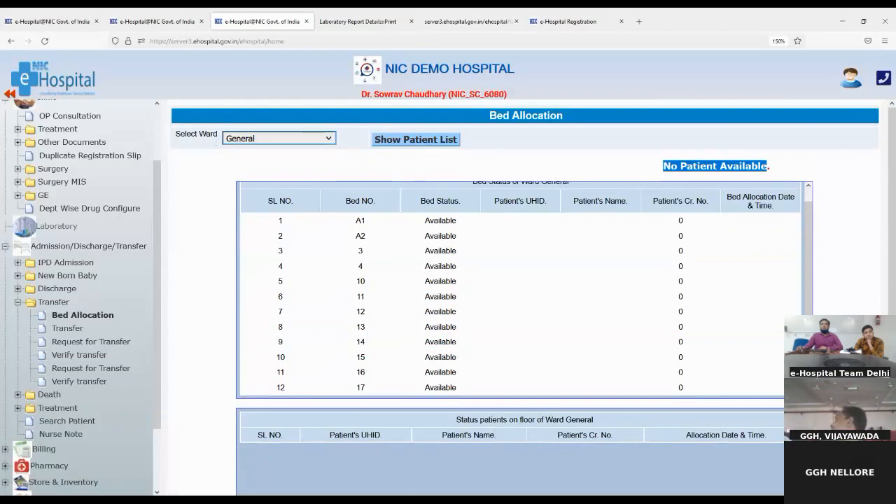
- Pick Medicine General Ward, choose its listed patient and bed 4, then reload the blank form
click(254, 249)
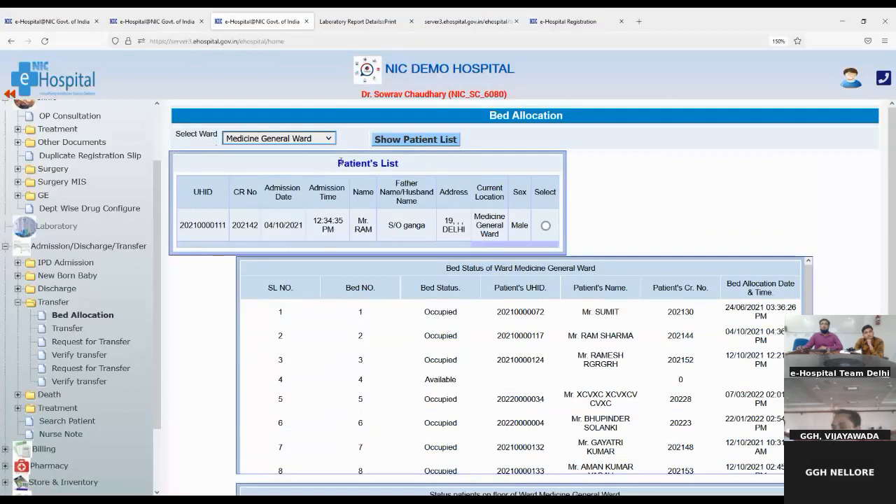
drag(340, 162, 403, 164)
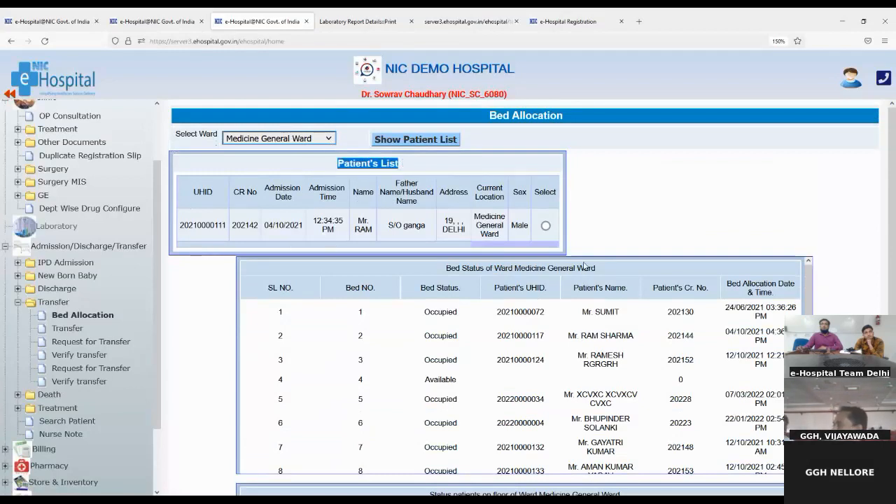
click(545, 225)
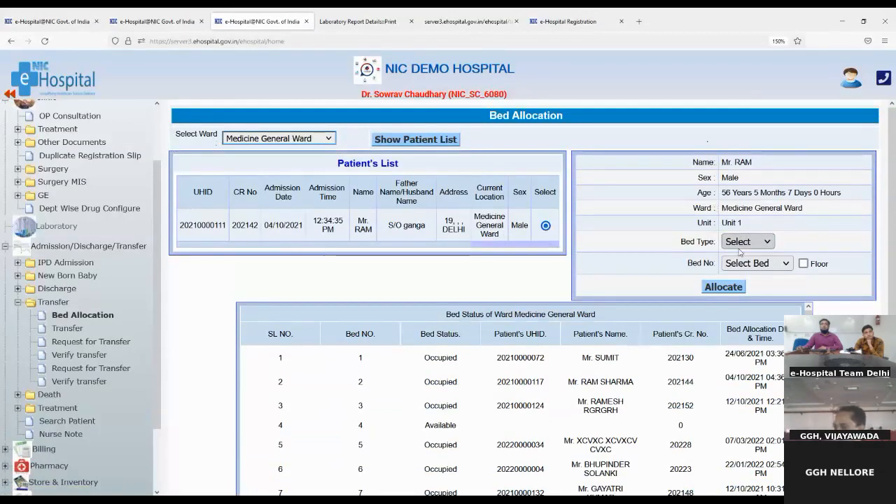
click(743, 273)
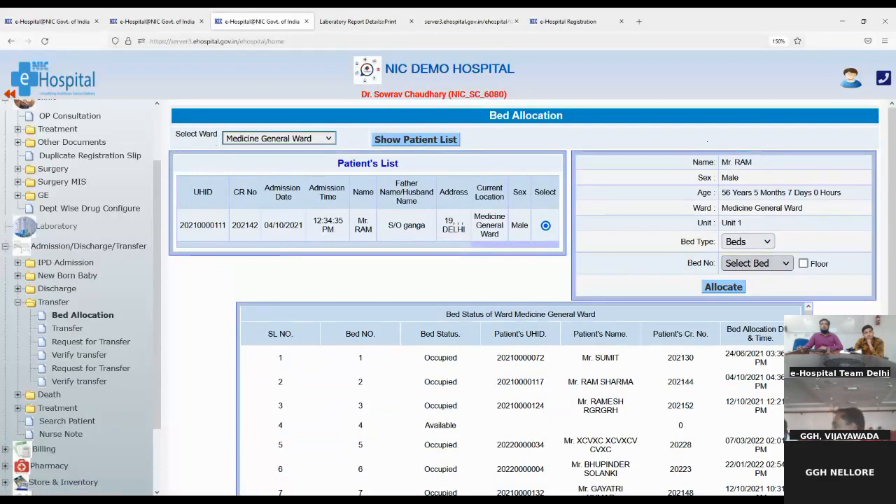
click(749, 293)
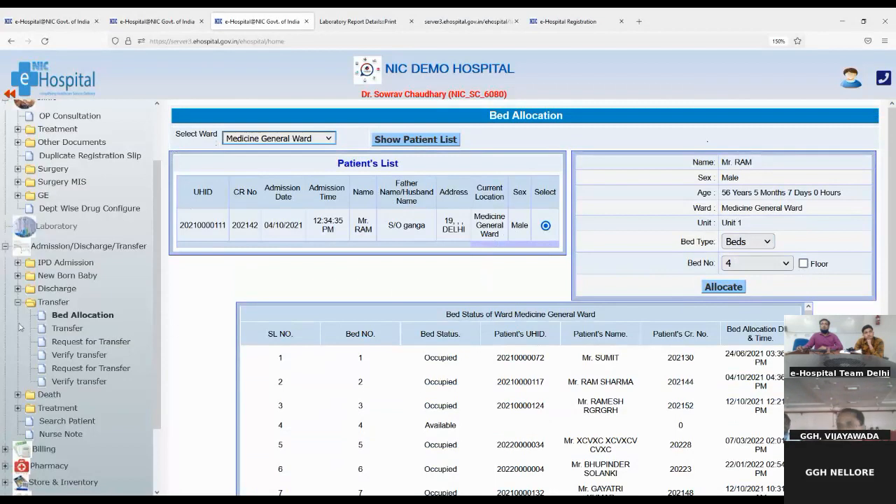
click(70, 316)
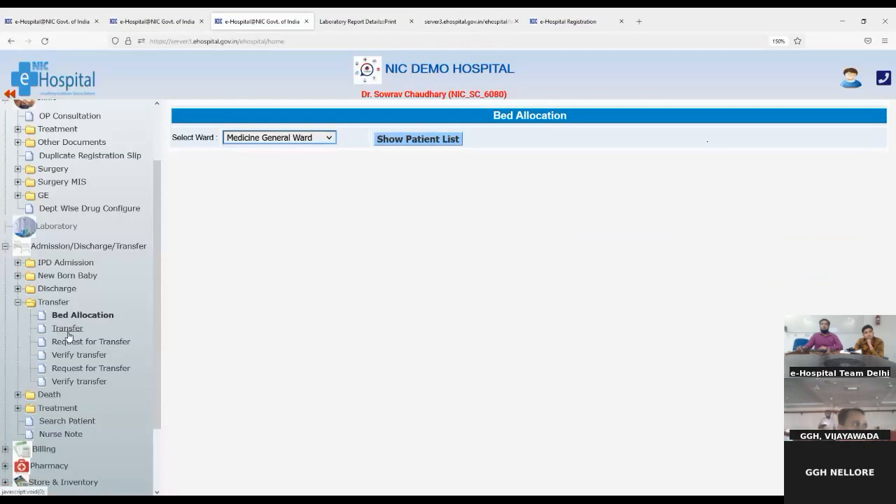
- Cycle the Transfer To destination through Department, Unit, Ward and Bed, then open Request for Transfer
click(66, 331)
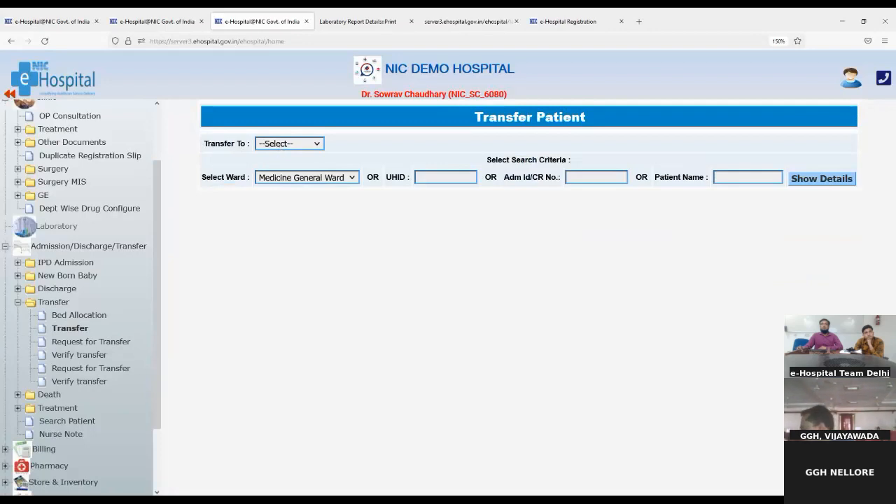
click(288, 184)
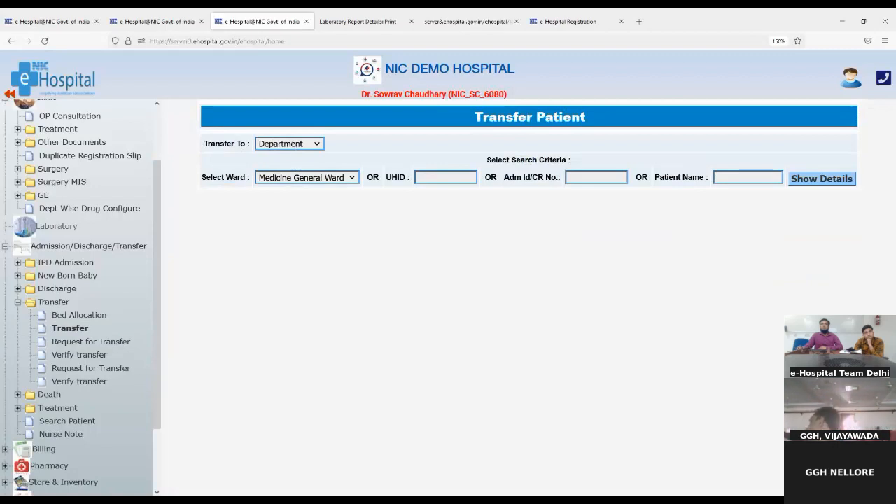
click(271, 198)
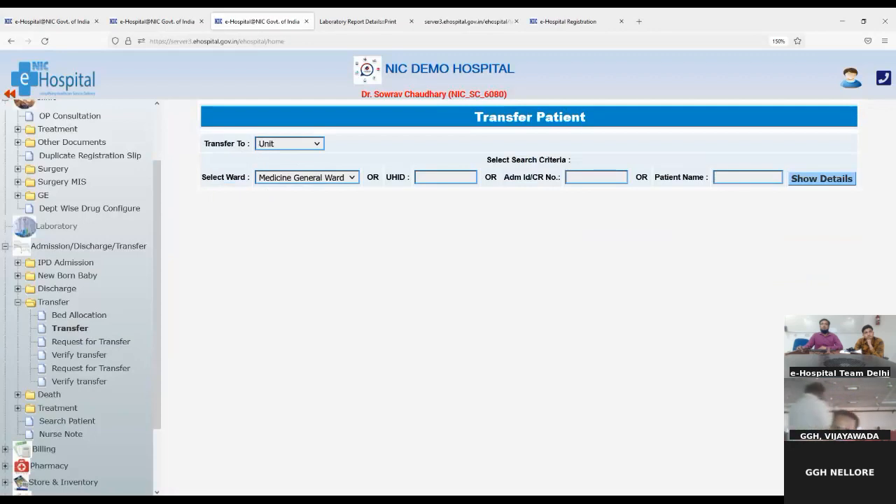
click(271, 212)
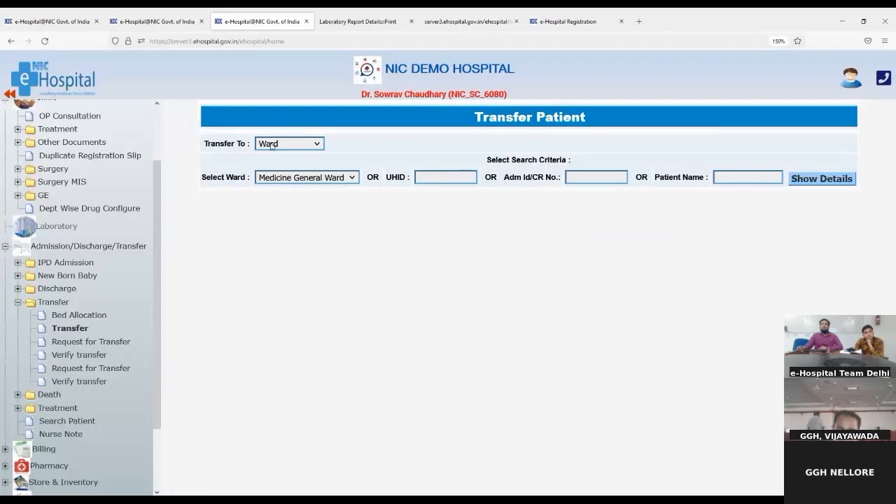
click(268, 232)
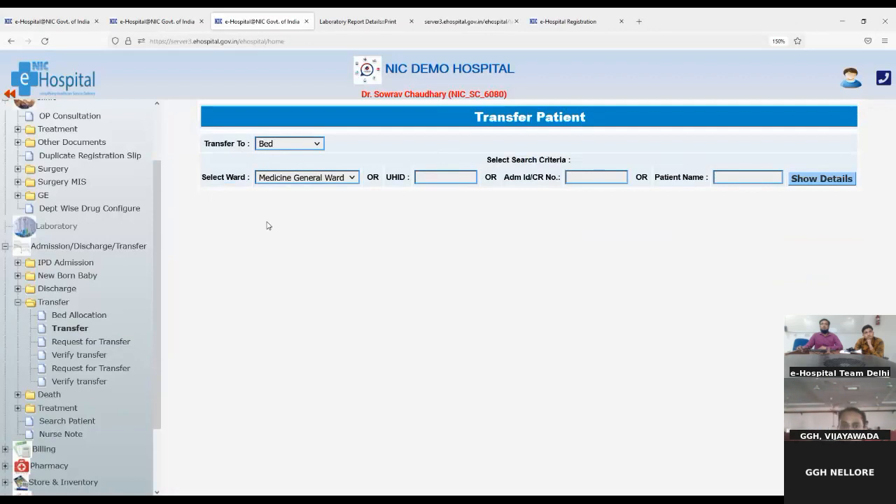
click(86, 343)
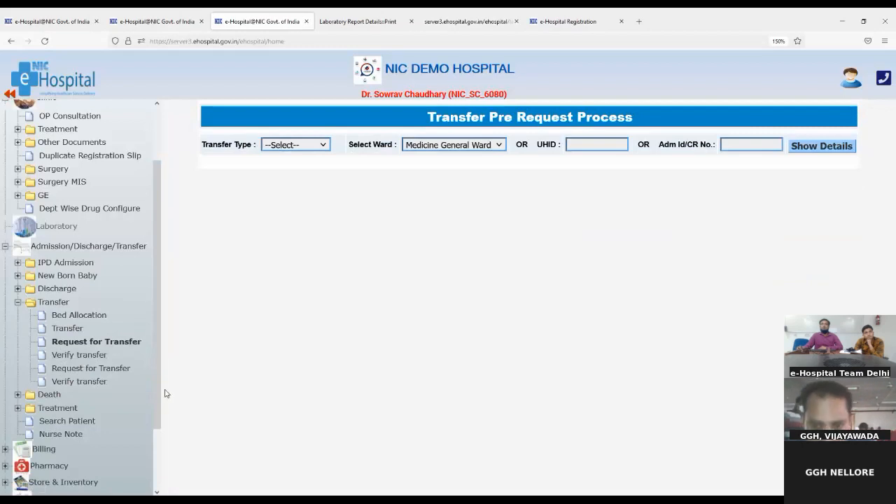
- Collapse Transfer and open Notify Discharge from the Discharge folder
click(18, 302)
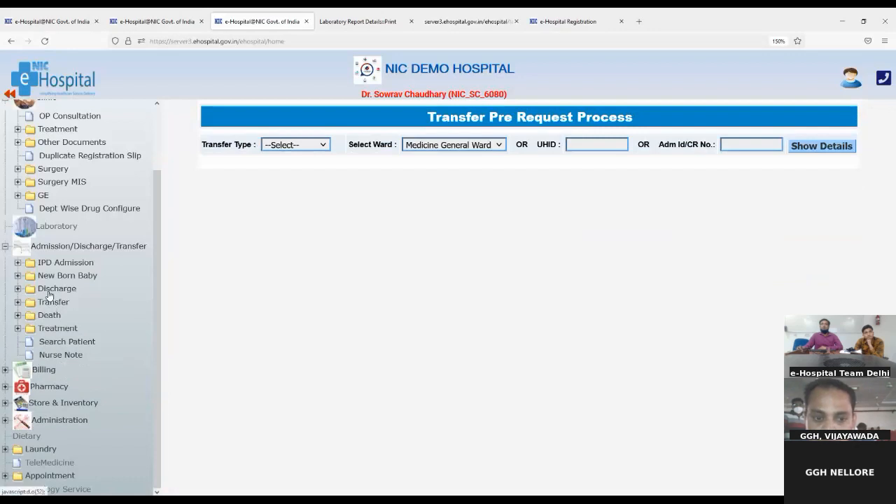
click(47, 289)
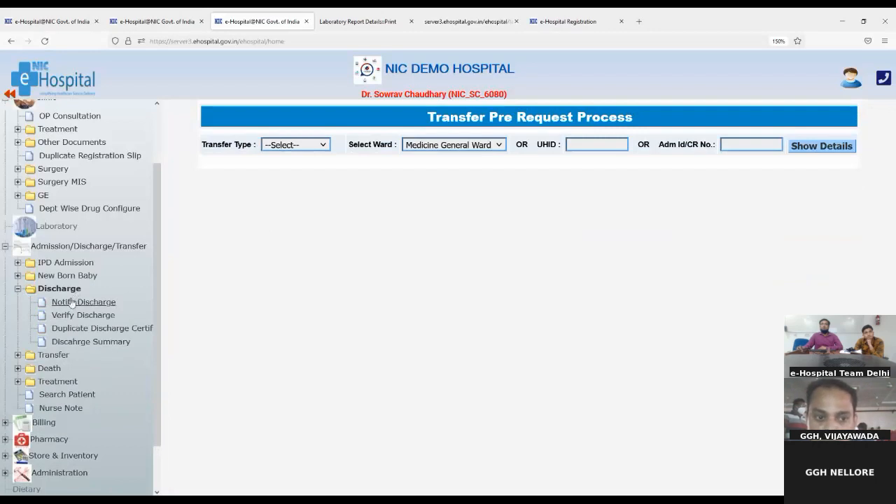
click(71, 302)
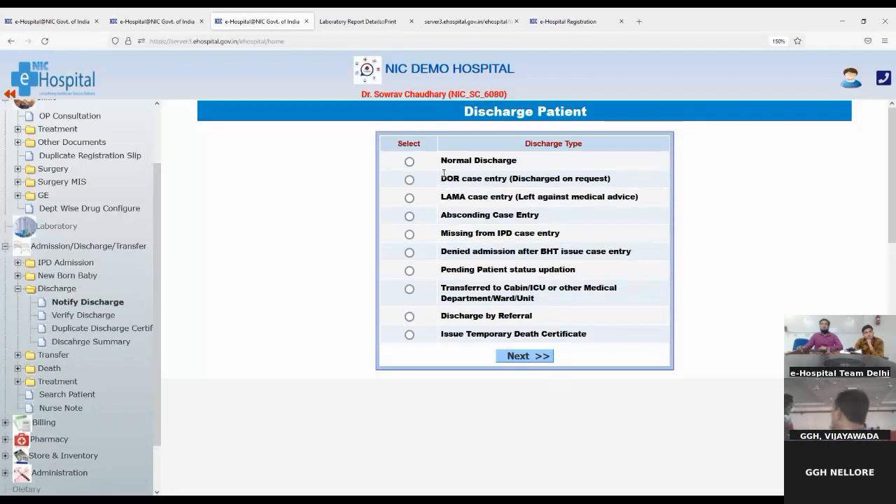
- Highlight the Normal Discharge, Absconding, Missing from IPD and Temporary Death Certificate discharge types
drag(441, 160, 549, 165)
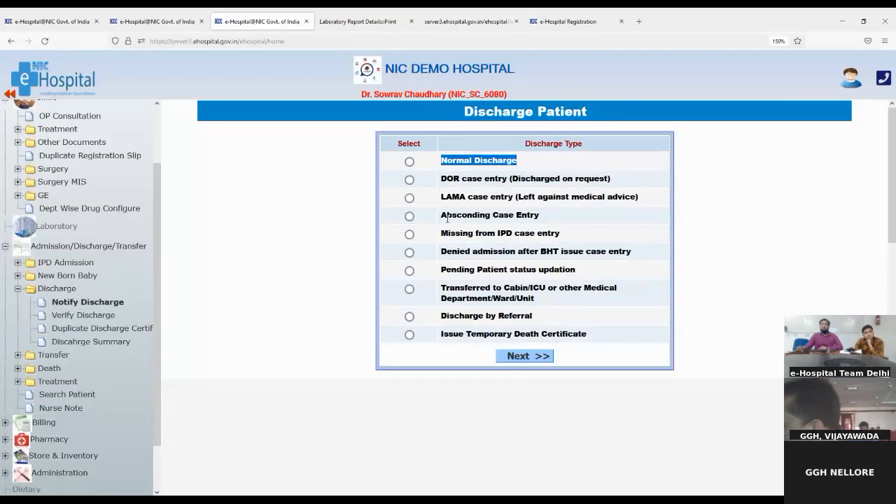
drag(446, 216, 548, 217)
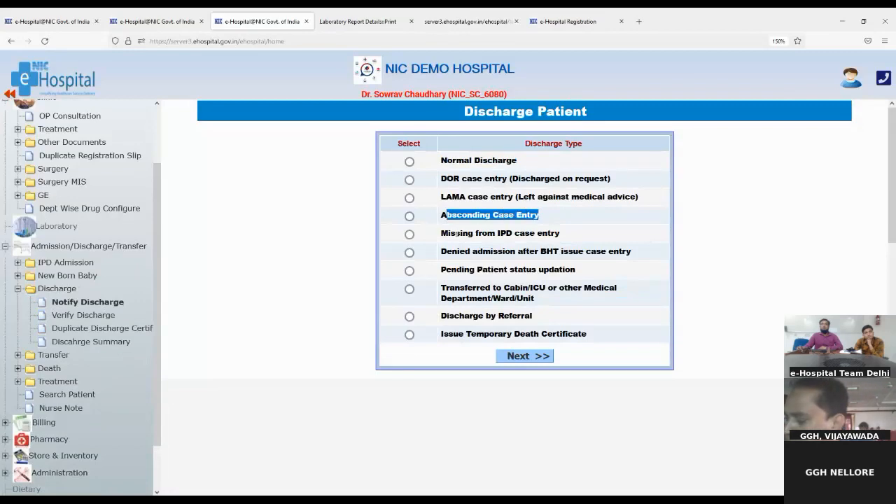
drag(450, 233, 476, 234)
drag(518, 238, 569, 243)
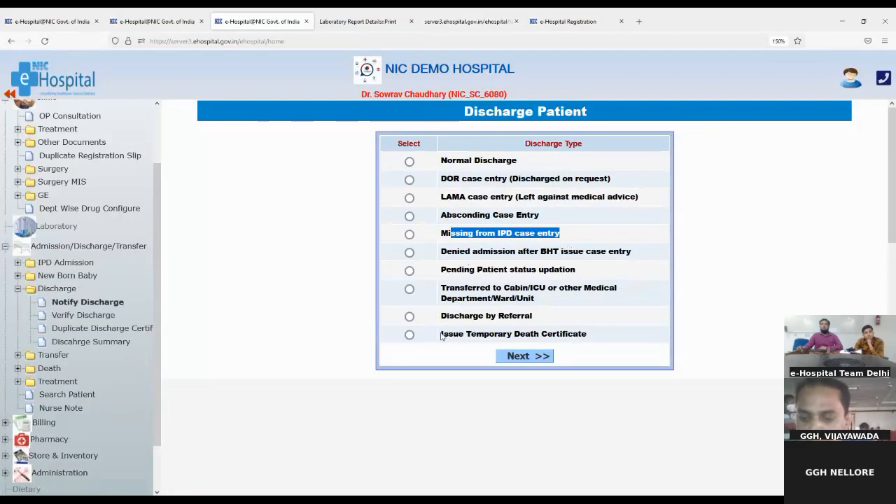
drag(442, 334, 625, 341)
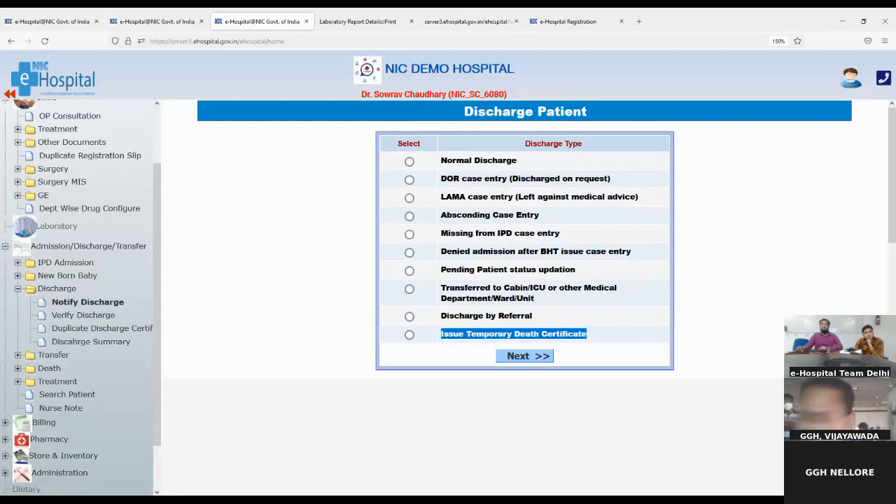
click(713, 224)
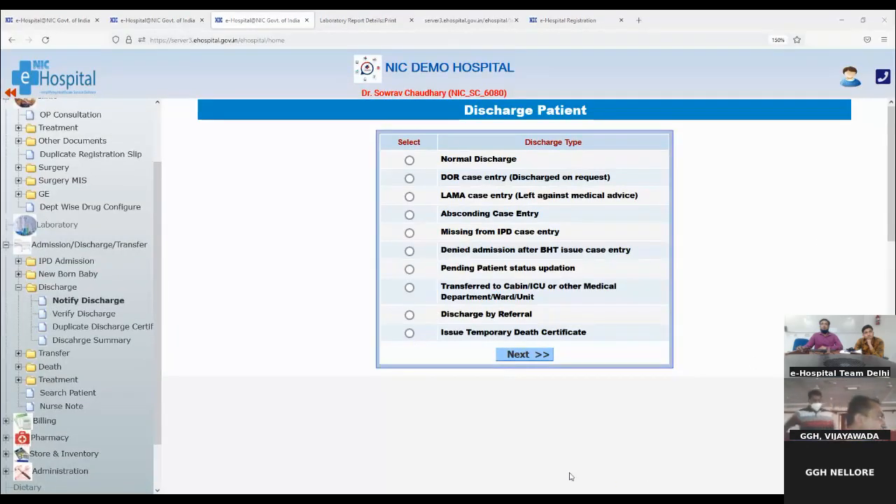
- Choose Normal Discharge, continue with Next, and clear the ward filter on the patient search
click(44, 369)
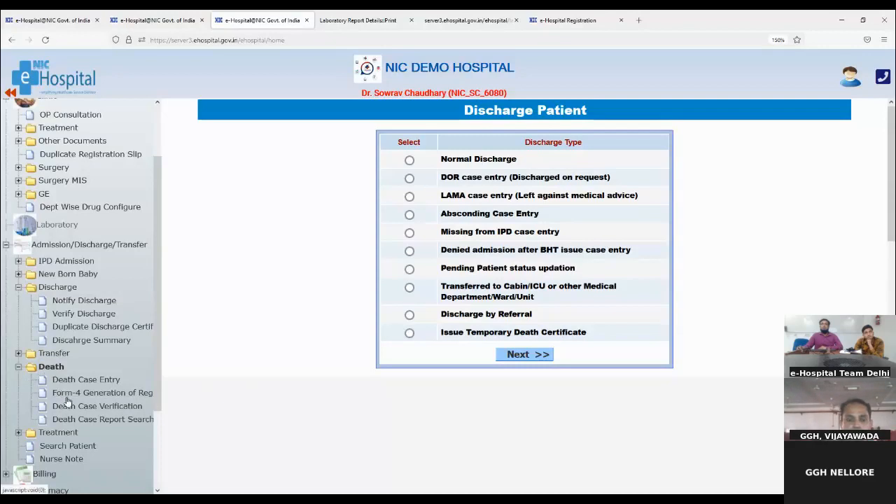
click(410, 335)
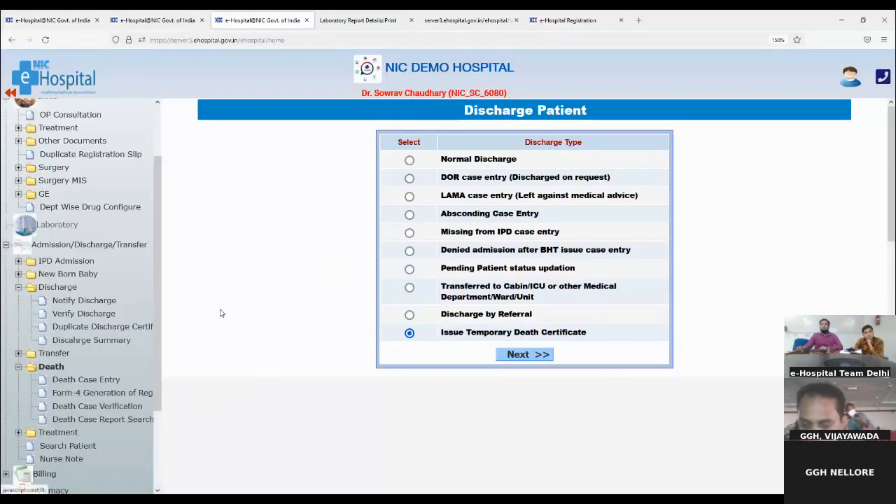
click(409, 161)
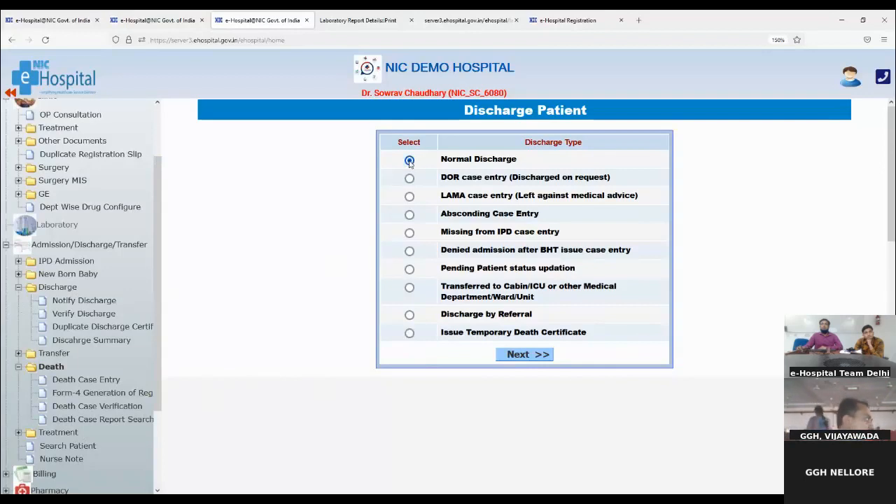
click(519, 355)
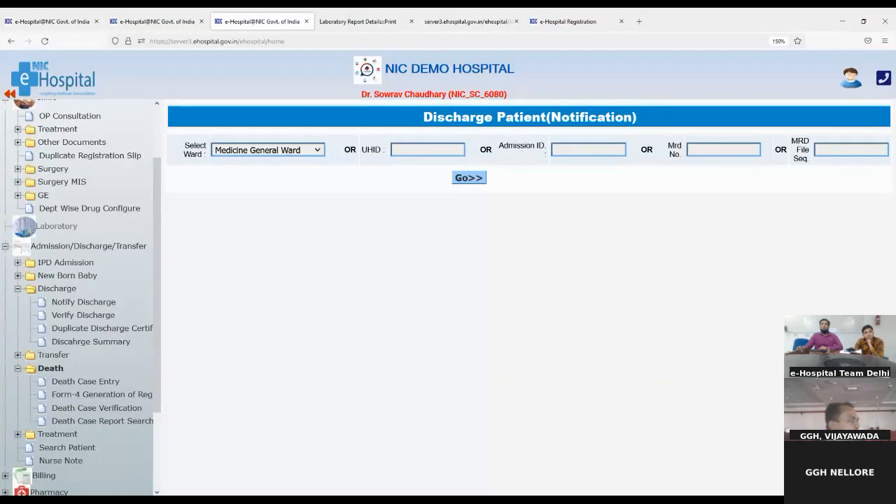
click(241, 164)
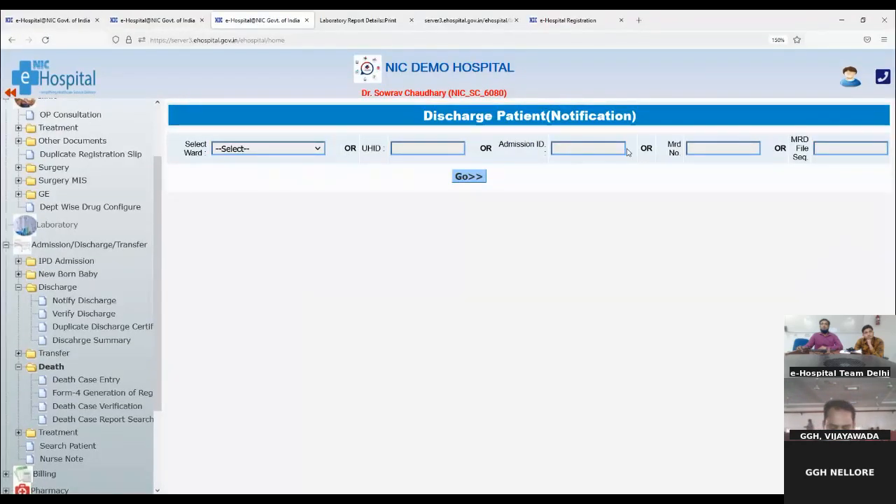
- Find the patient by pasted UHID and open their Notify Discharge form, diagnosis Melanoma in situ of lip
click(427, 147)
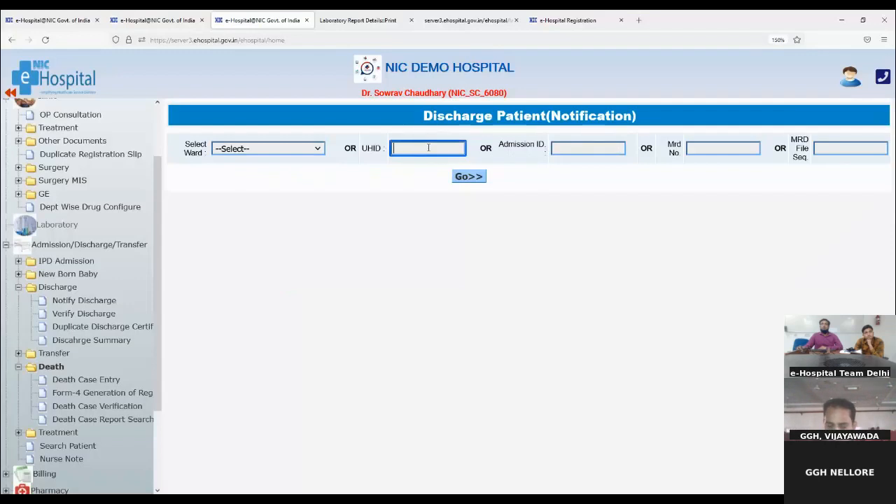
key(ctrl+v)
click(466, 176)
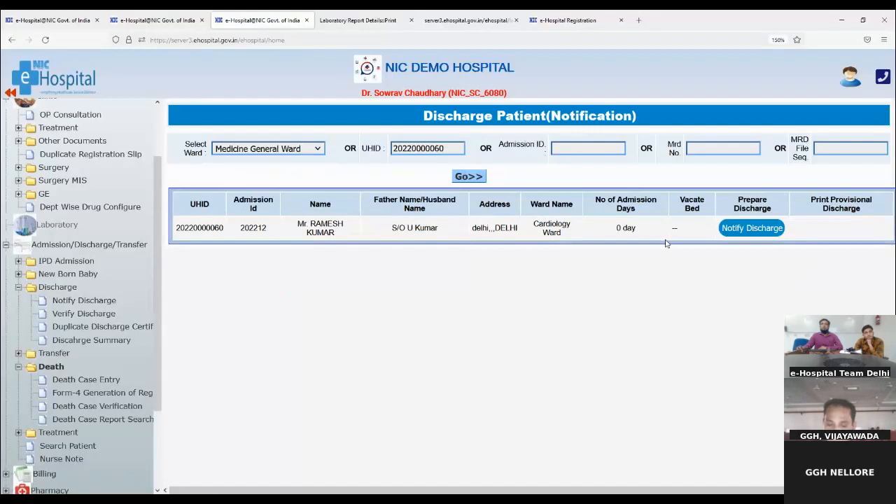
click(757, 230)
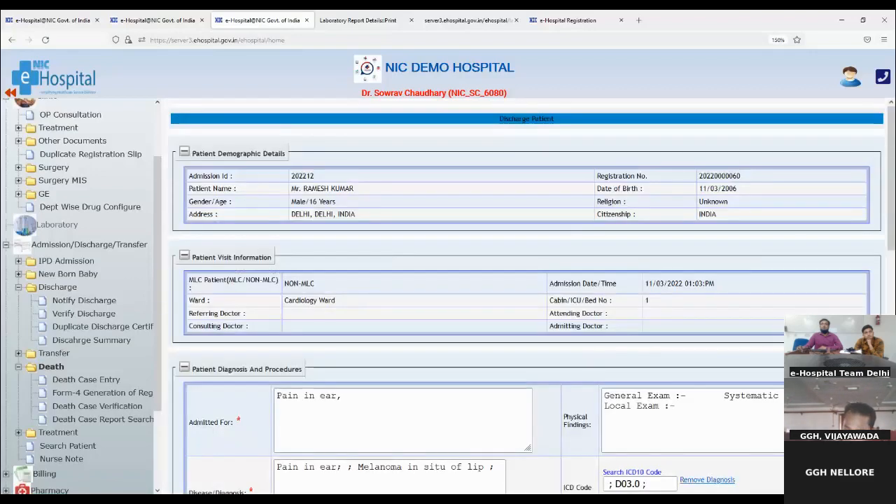
- Point out the admitted-for complaint, the diagnosis entry and its D03 ICD code on the discharge form
scroll(257, 400, down, 2)
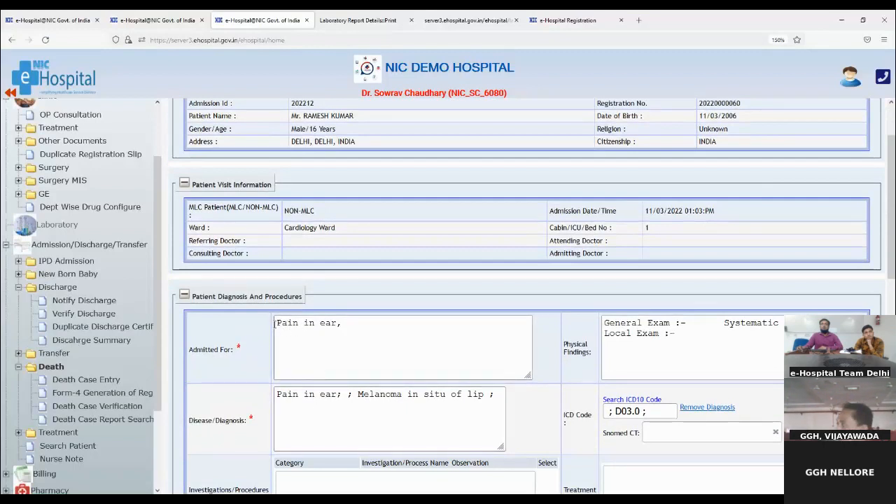
drag(275, 322, 351, 321)
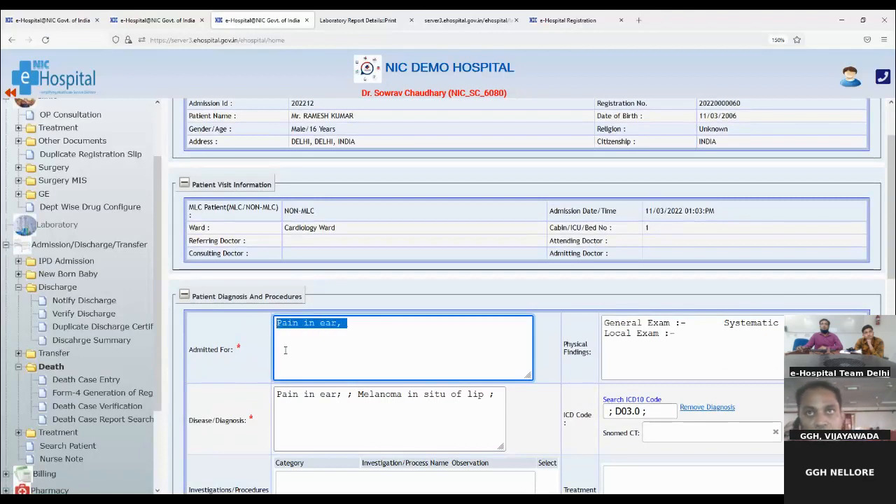
scroll(285, 350, down, 2)
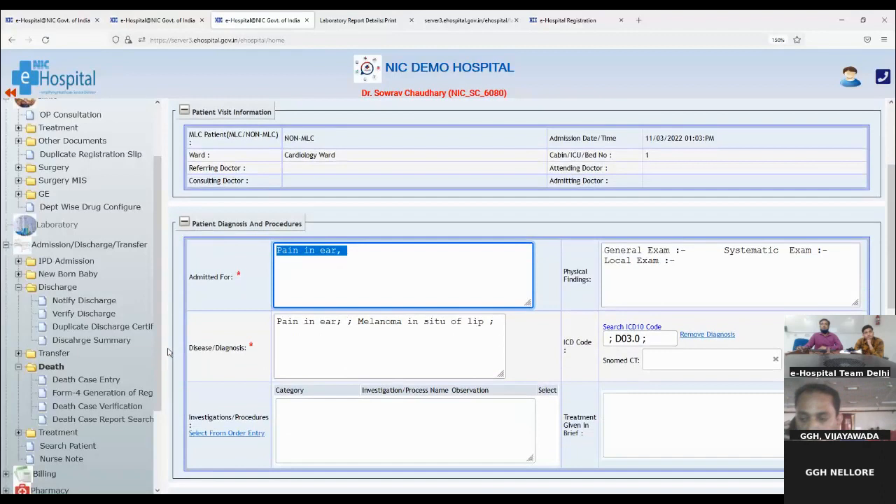
drag(193, 348, 261, 353)
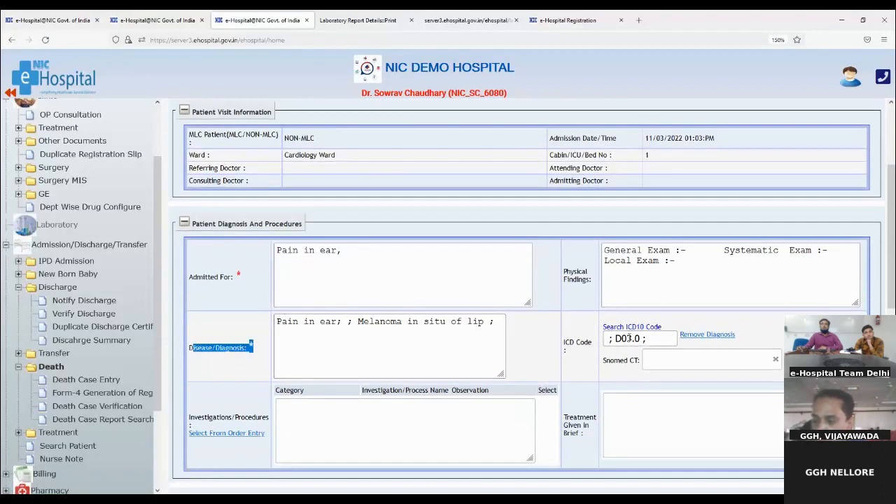
drag(610, 338, 632, 338)
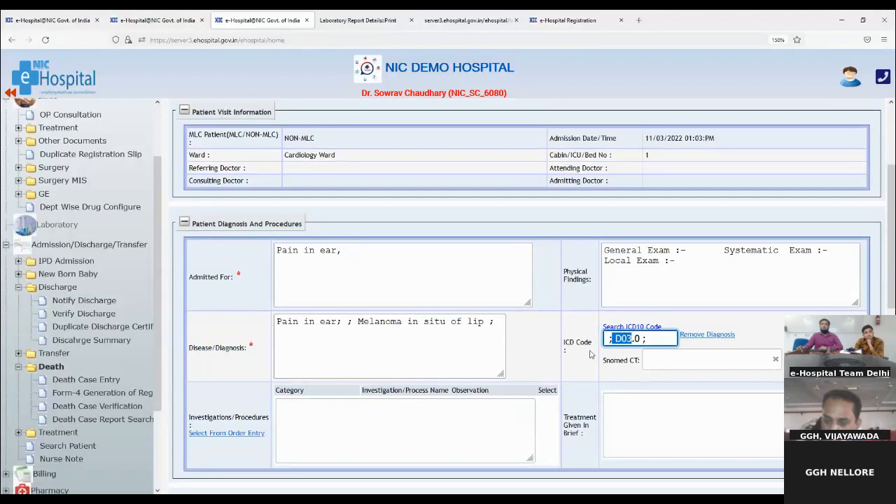
scroll(590, 355, down, 2)
- Add the A/G RATIO investigation to the discharge form
click(224, 288)
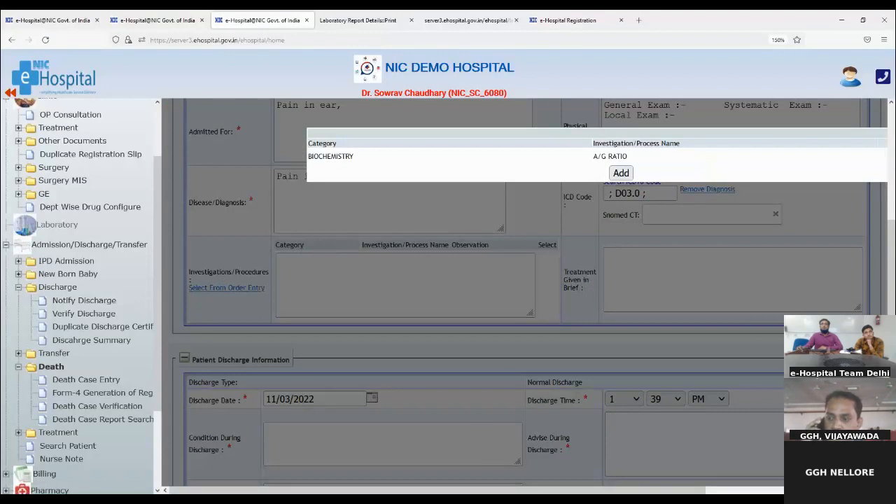
drag(465, 492, 638, 492)
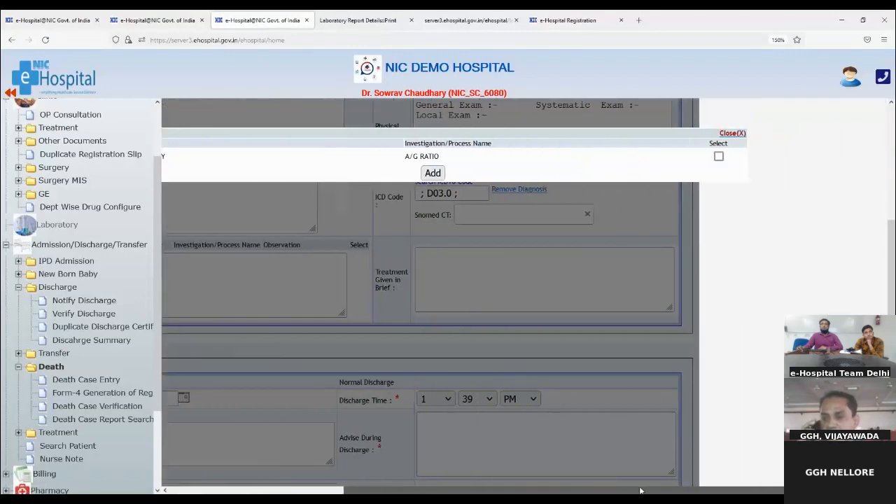
click(719, 156)
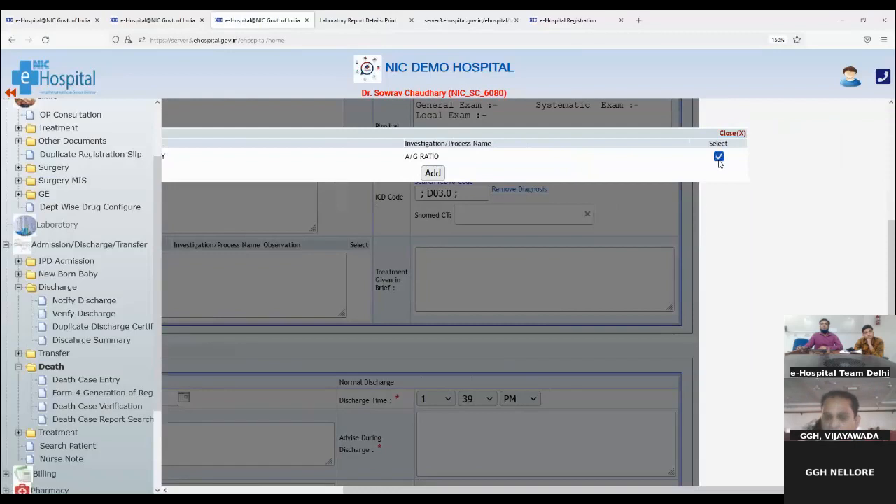
click(434, 174)
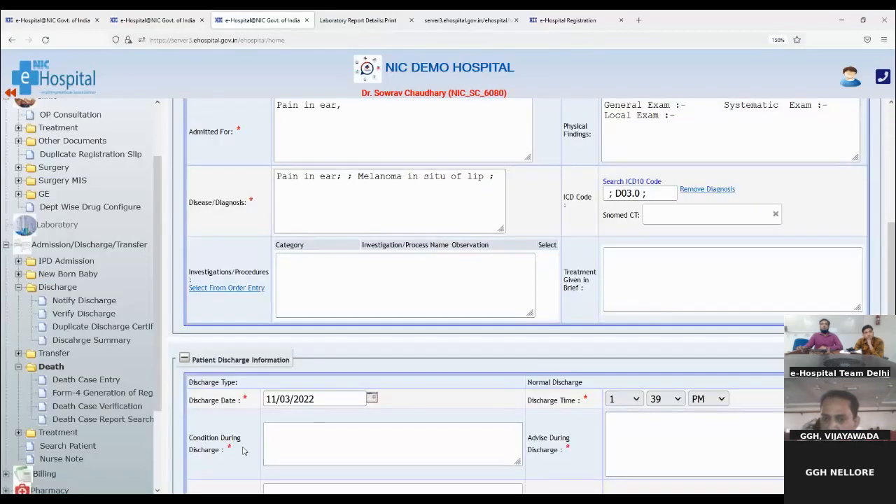
scroll(304, 432, down, 2)
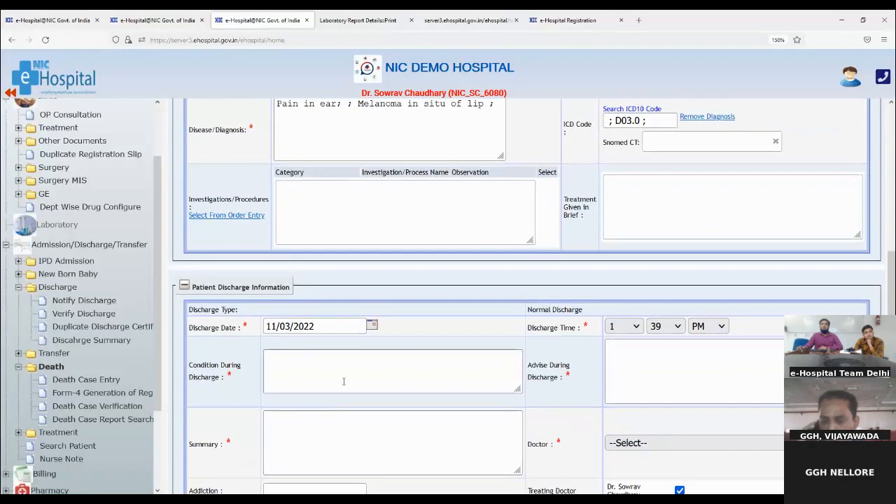
scroll(344, 381, up, 4)
- Enter discharge condition 'ok' and discharge advice 'Take rest'
click(711, 356)
scroll(703, 355, down, 2)
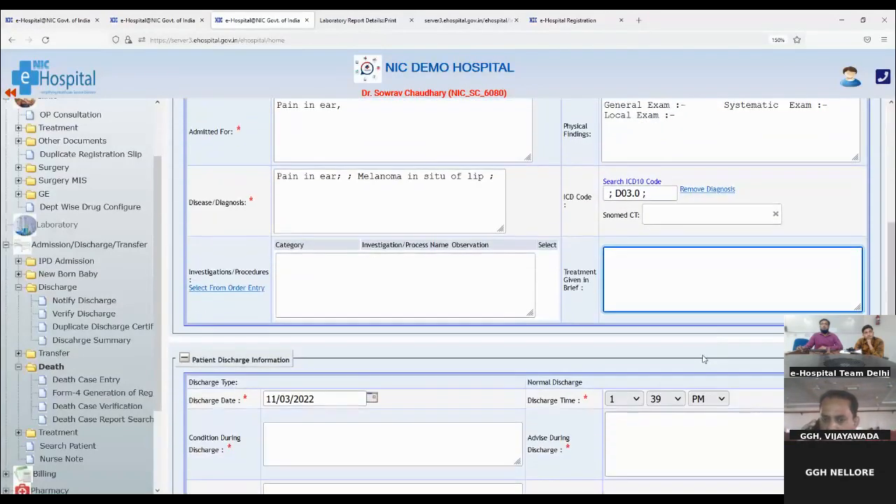
click(390, 448)
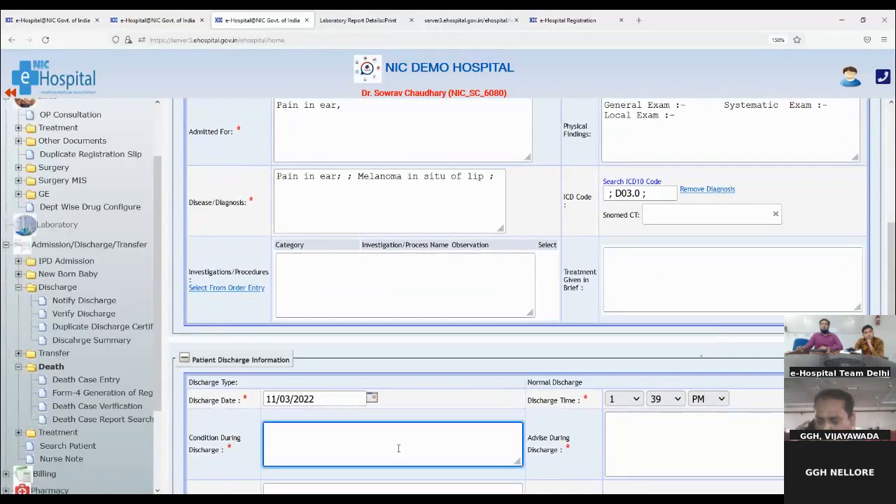
text(ok)
click(637, 431)
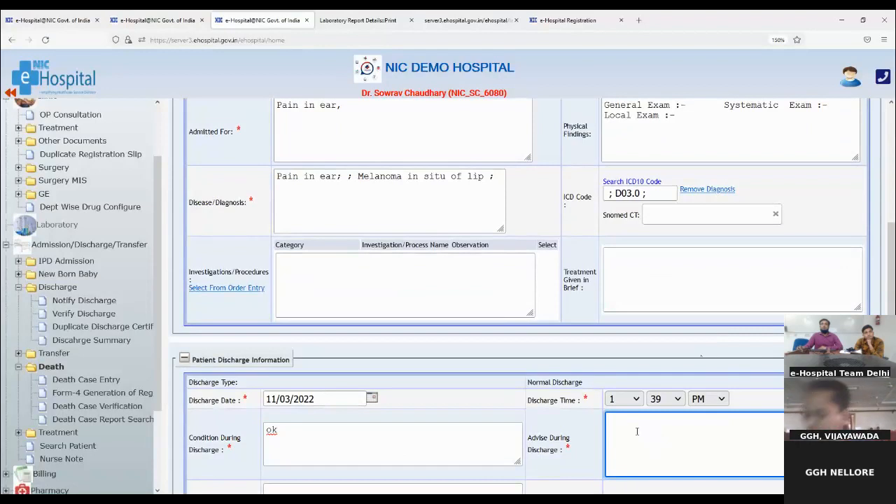
text(Take )
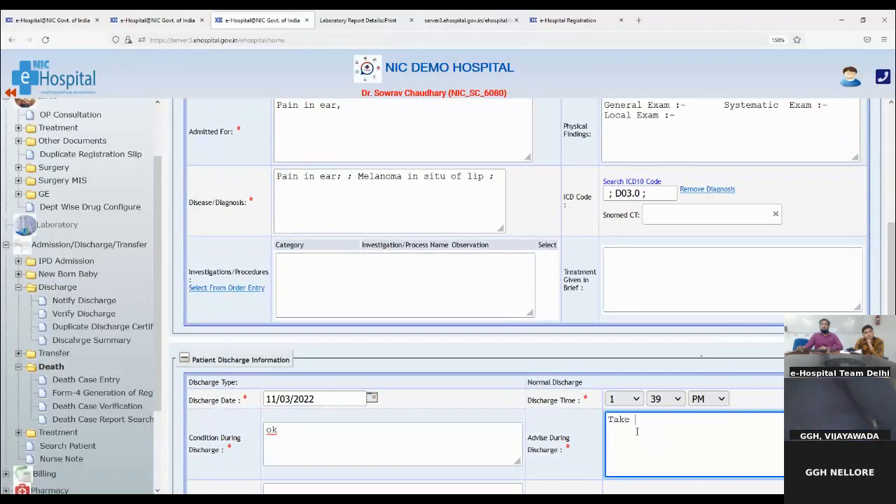
text(rest)
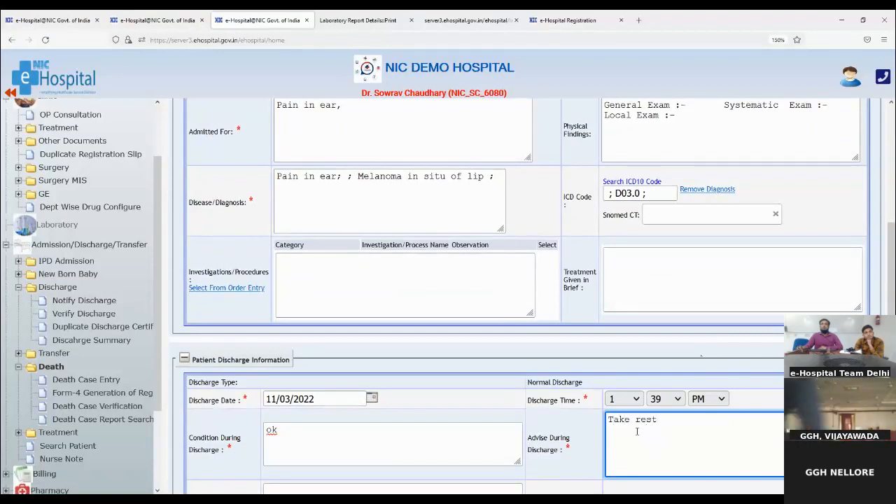
scroll(451, 426, down, 2)
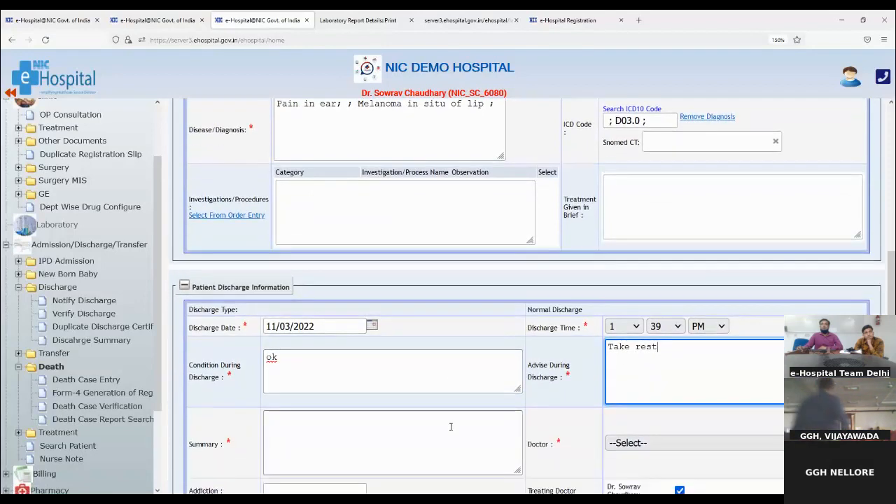
- Write discharge summary 'test' and select the Cardiology doctor
click(295, 419)
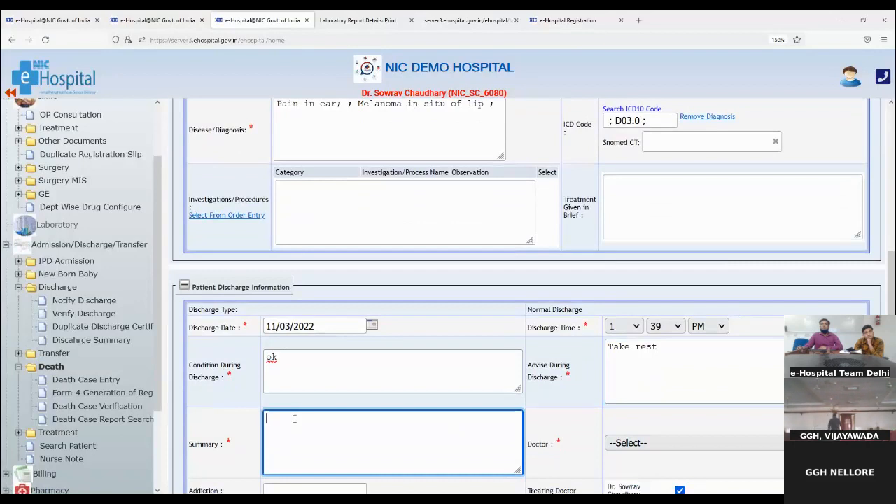
text(test)
click(650, 444)
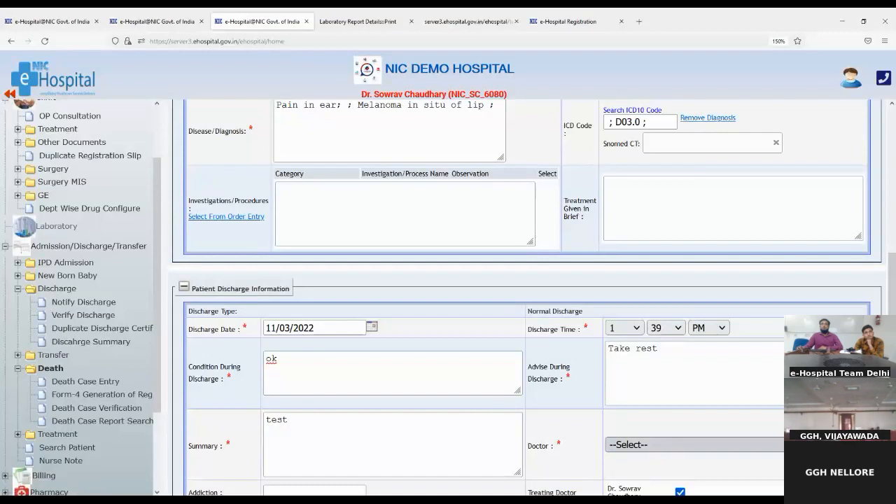
click(614, 482)
scroll(614, 482, down, 3)
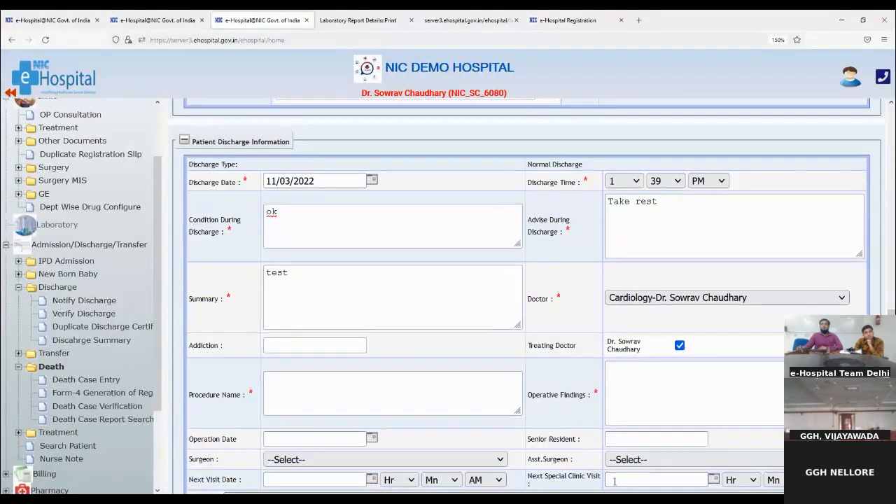
scroll(424, 449, down, 2)
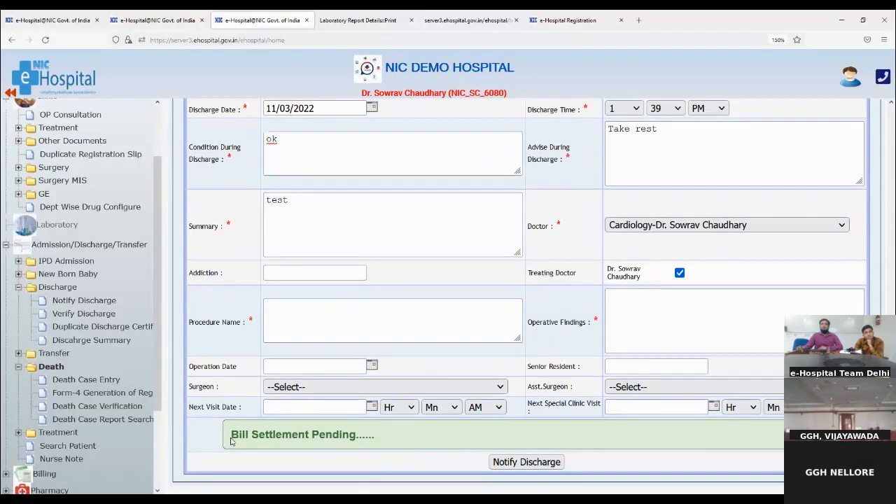
- Point out the Bill Settlement Pending message, then submit the notification so it saves as a draft
drag(232, 435, 379, 439)
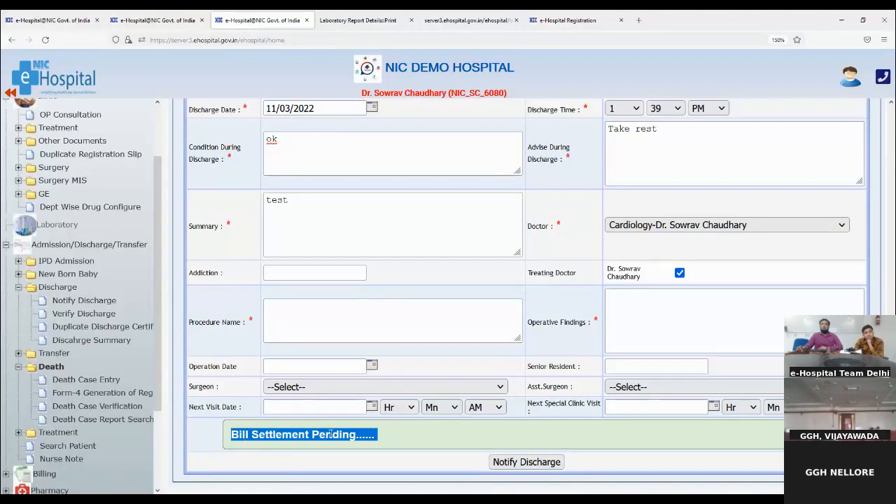
click(399, 441)
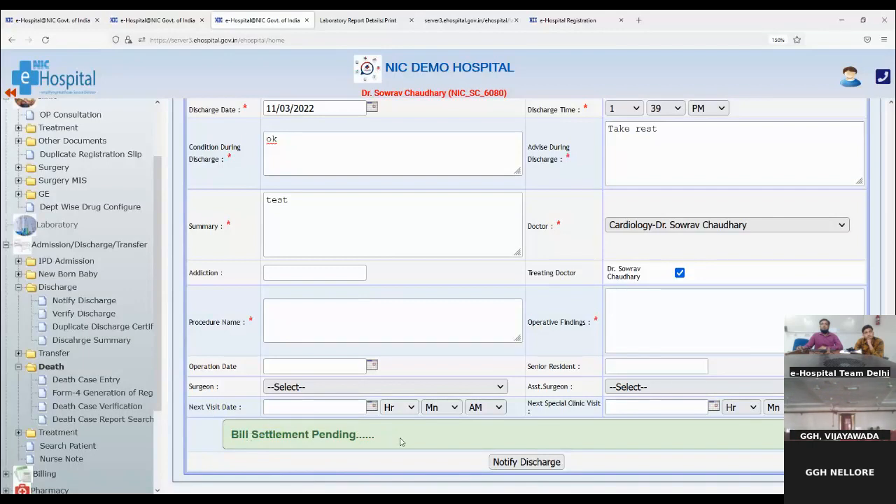
drag(401, 442, 219, 436)
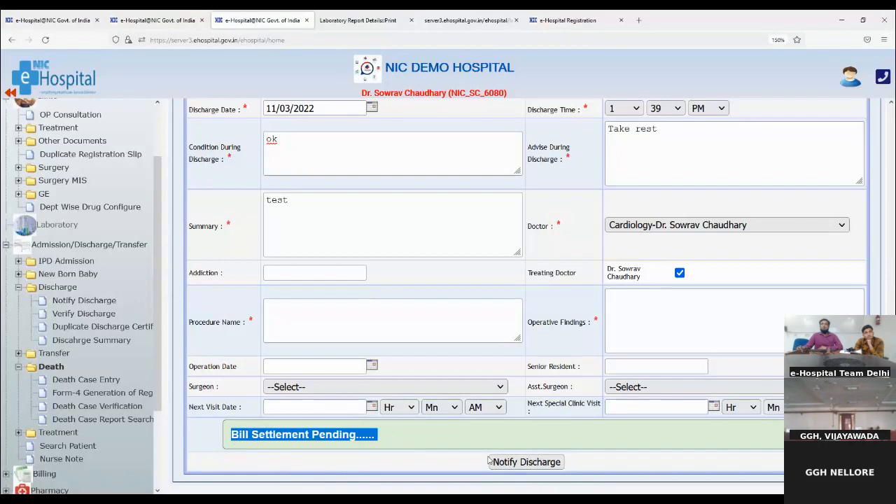
click(511, 463)
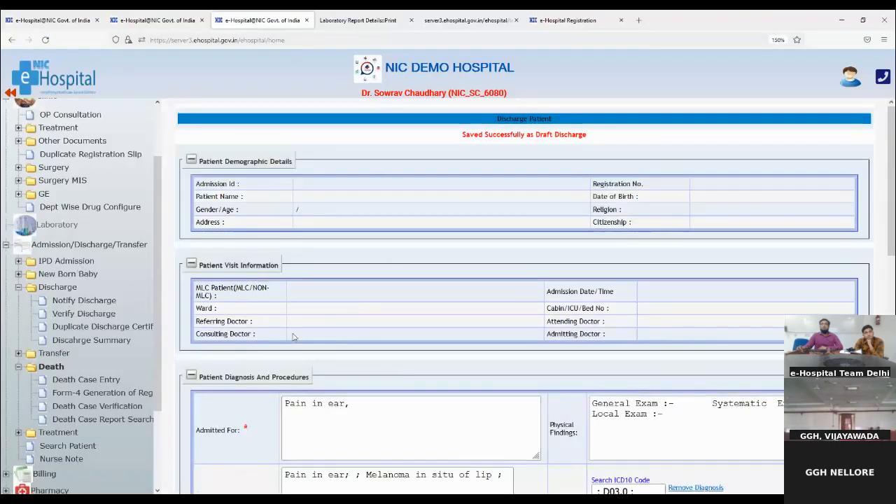
scroll(425, 326, down, 3)
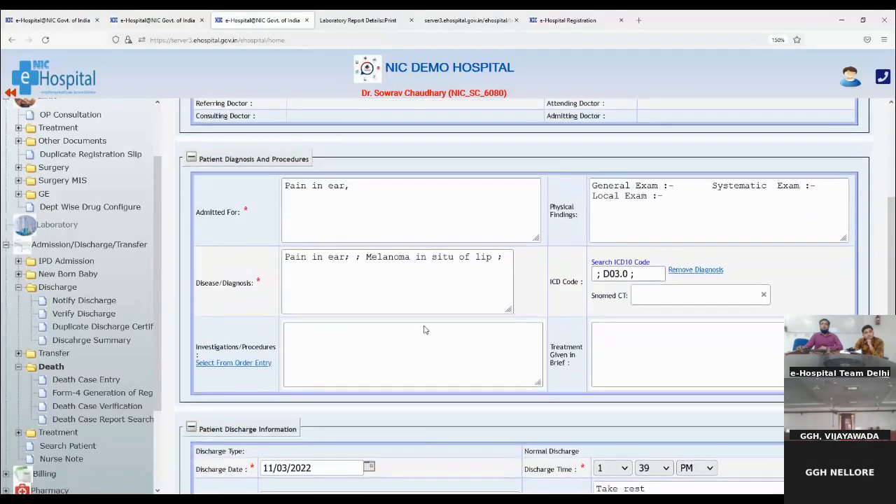
scroll(380, 307, up, 1)
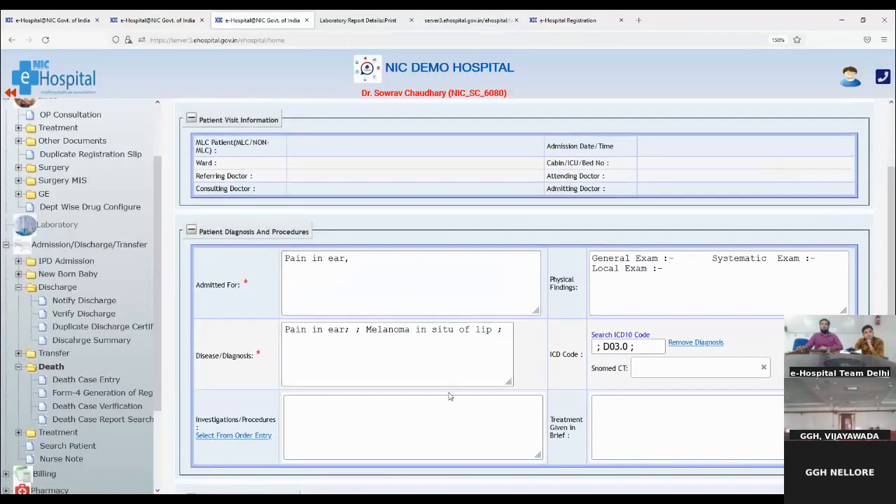
scroll(330, 402, down, 1)
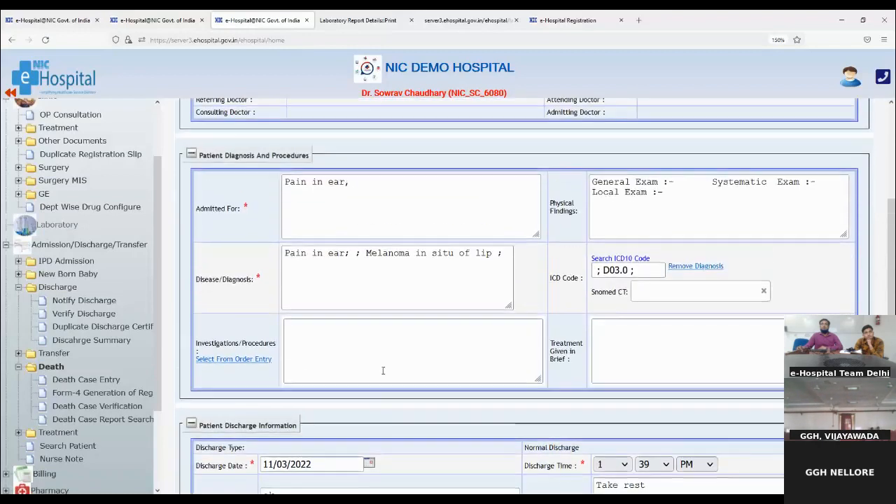
- Search Normal Discharge by the patient's UHID and edit their draft discharge form
click(61, 304)
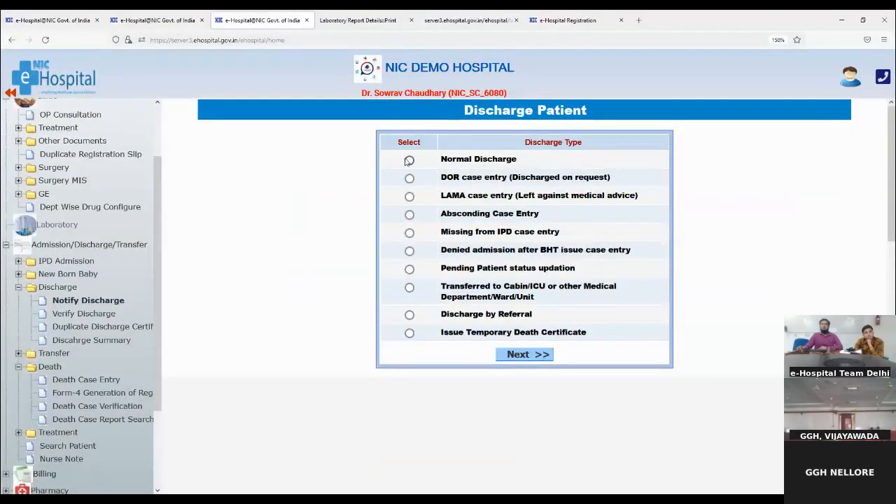
click(409, 160)
click(519, 357)
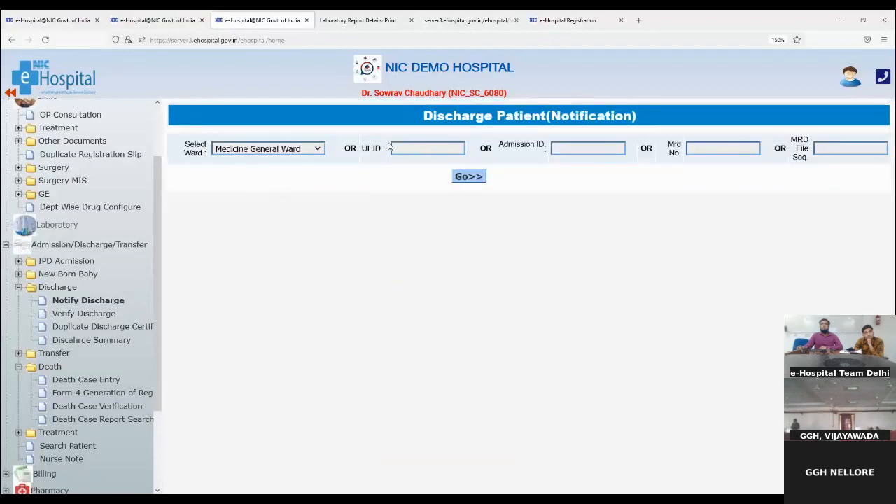
click(410, 148)
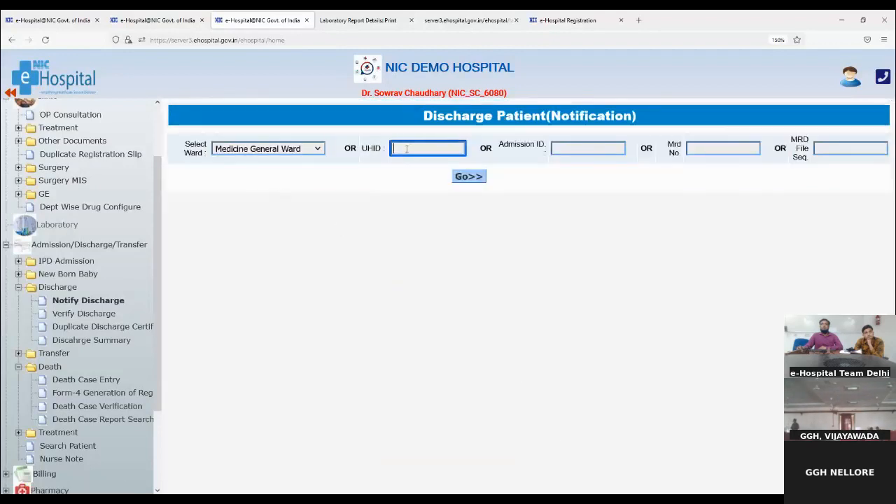
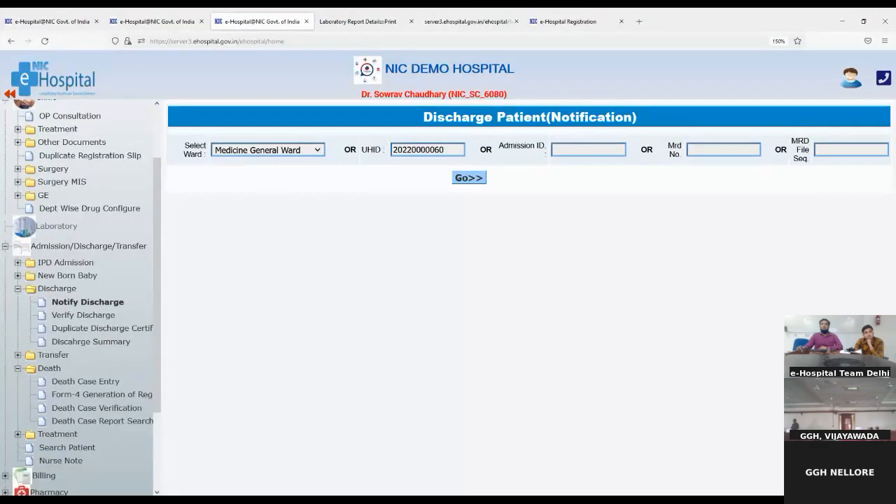
click(468, 178)
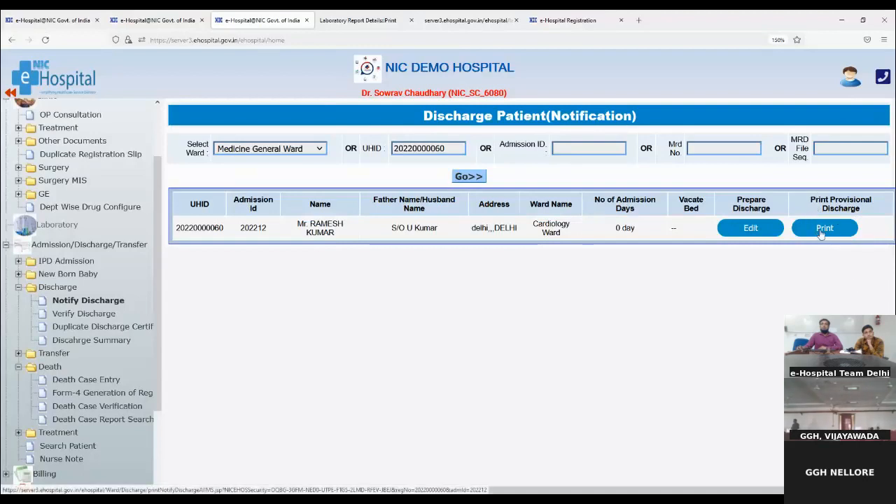
click(750, 228)
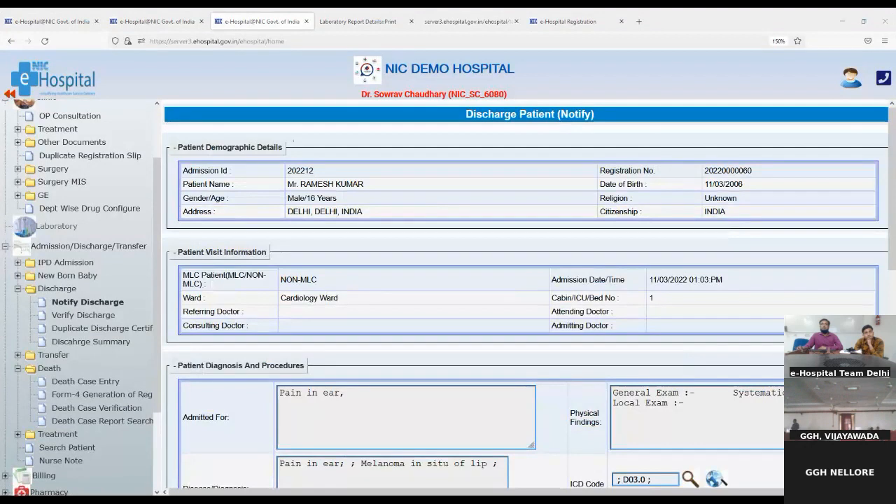
scroll(510, 256, down, 3)
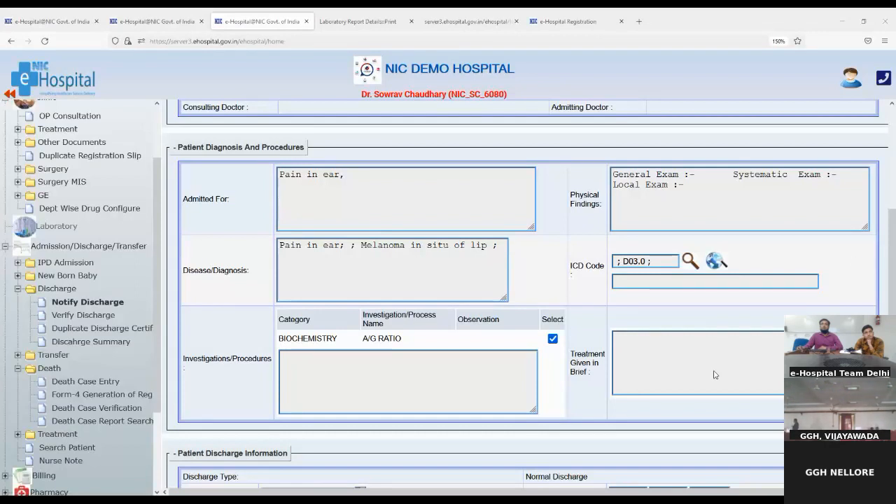
- Find the patient's pending discharge by pasted UHID and select it for verification
click(64, 315)
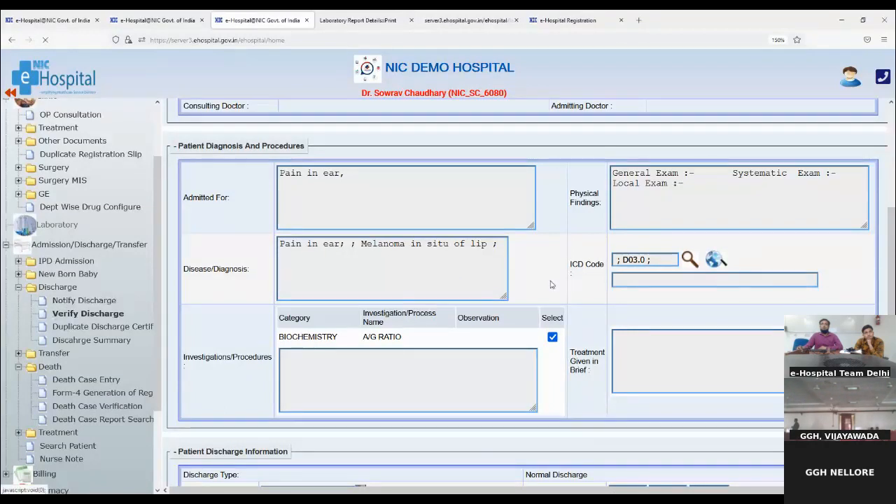
click(252, 145)
key(ctrl+v)
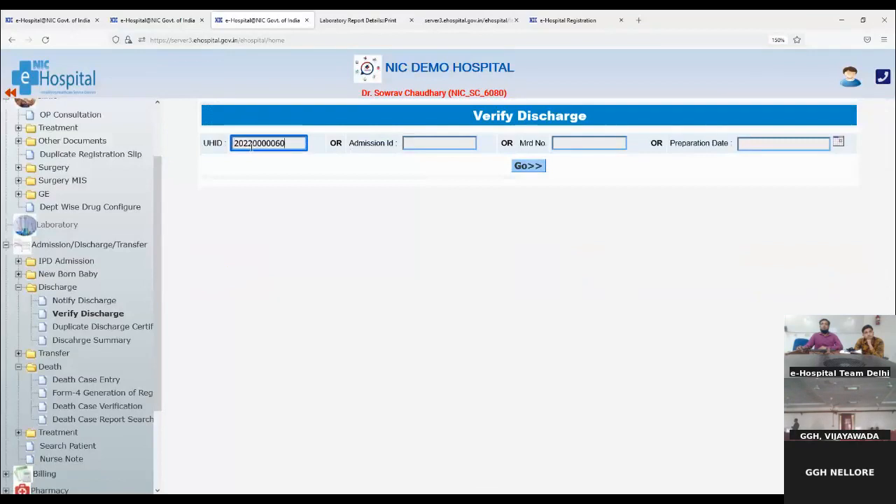
click(524, 169)
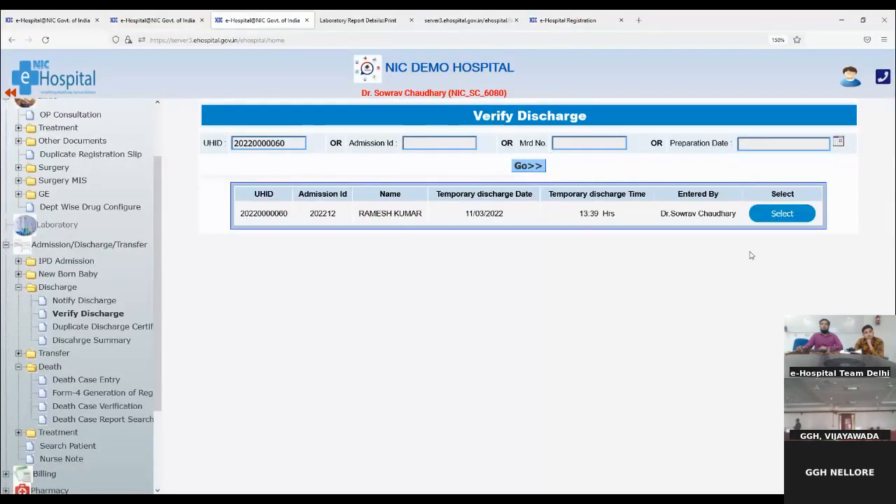
click(756, 219)
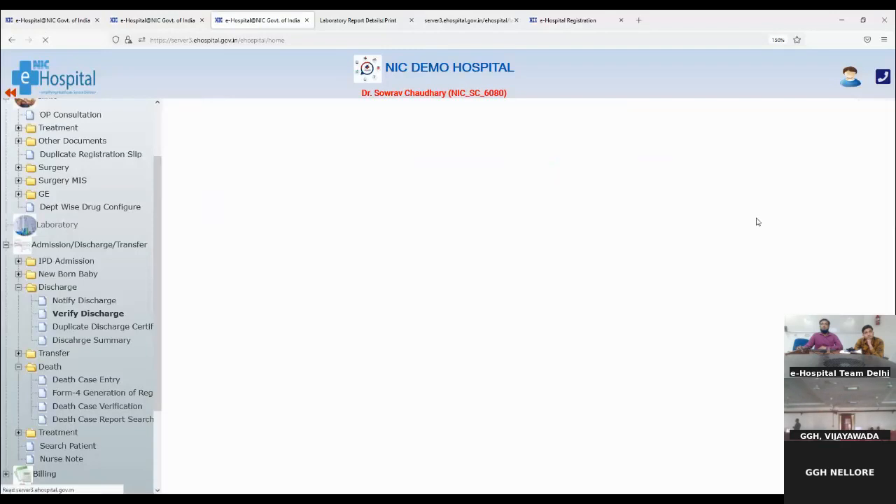
scroll(536, 327, down, 4)
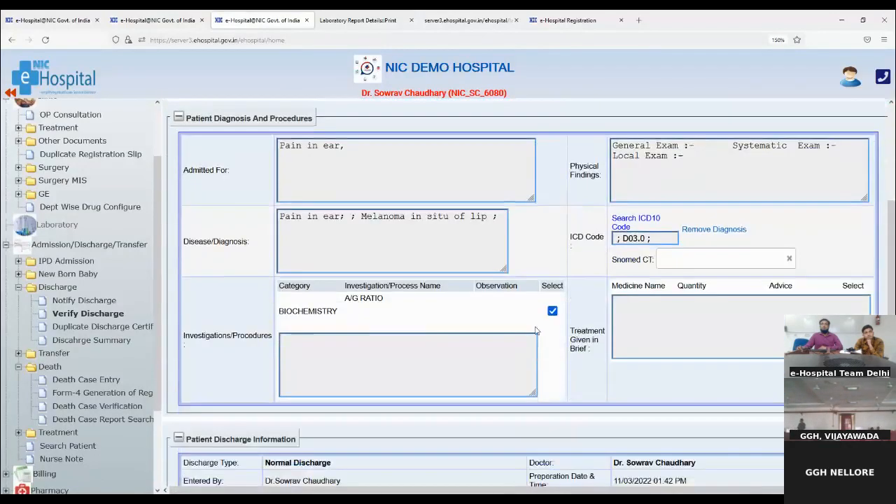
scroll(536, 327, down, 5)
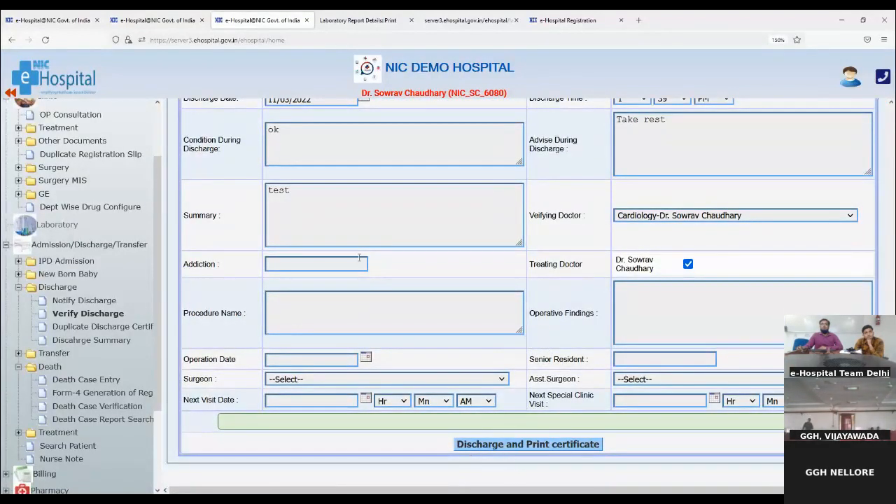
scroll(354, 260, up, 4)
scroll(355, 261, up, 3)
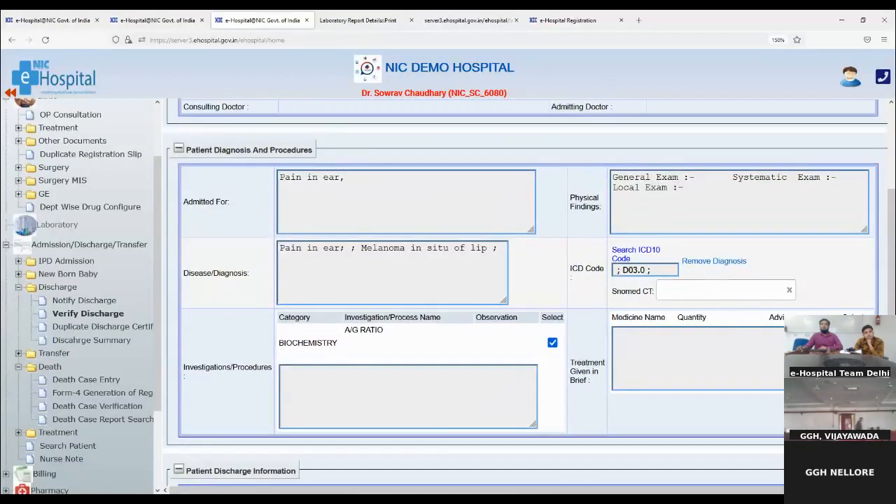
scroll(493, 434, down, 7)
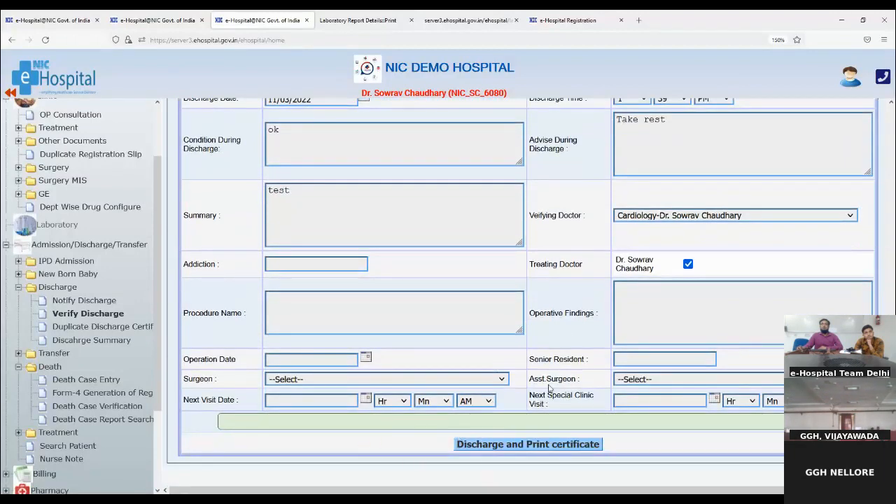
- Confirm the Treating Doctor checkbox is ticked and point out the Next Visit Date field
drag(532, 263, 609, 264)
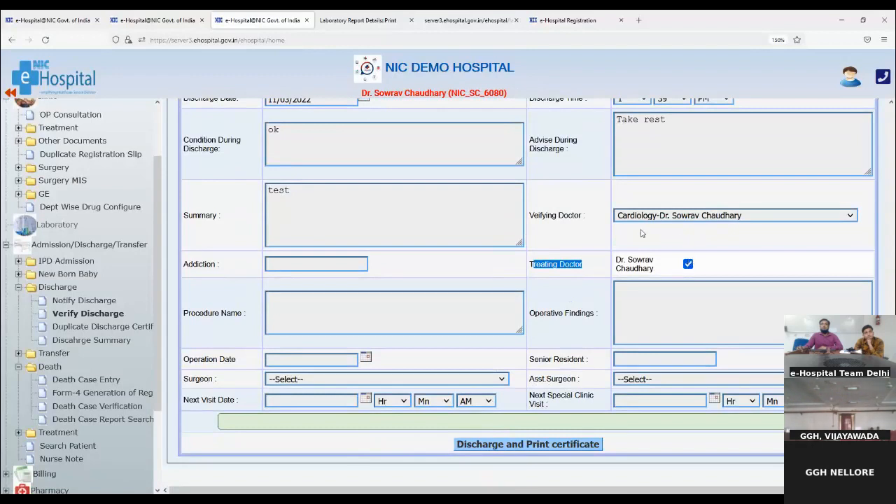
click(688, 265)
click(688, 265)
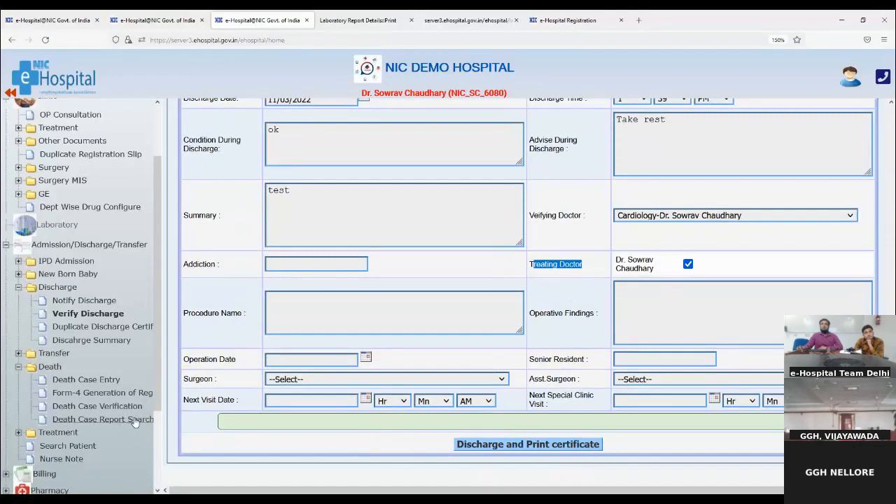
drag(187, 401, 249, 406)
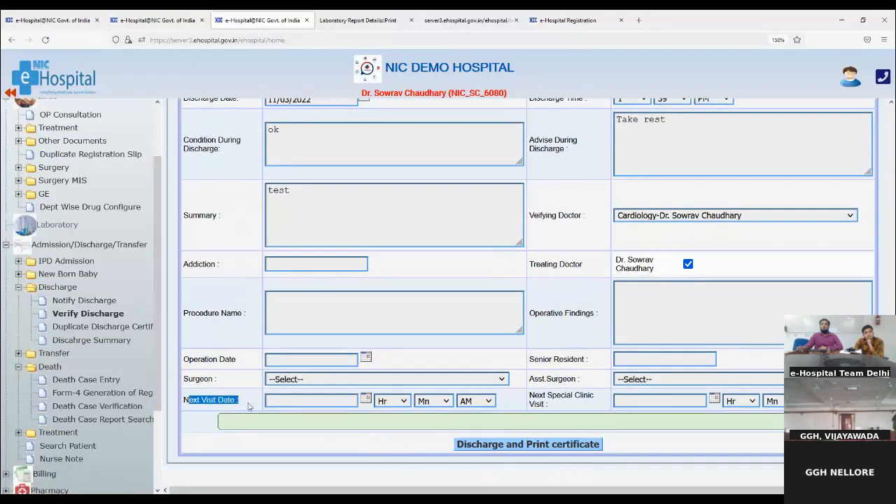
- Discharge the patient to generate the Discharge Summary, reviewing IPD ID, Drug Allergy and Biochemistry entries
click(534, 453)
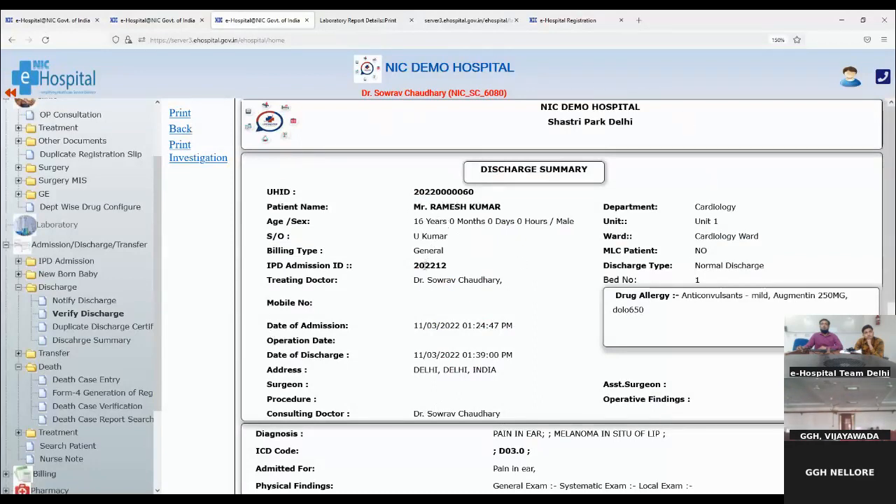
drag(420, 266, 455, 270)
drag(616, 295, 665, 302)
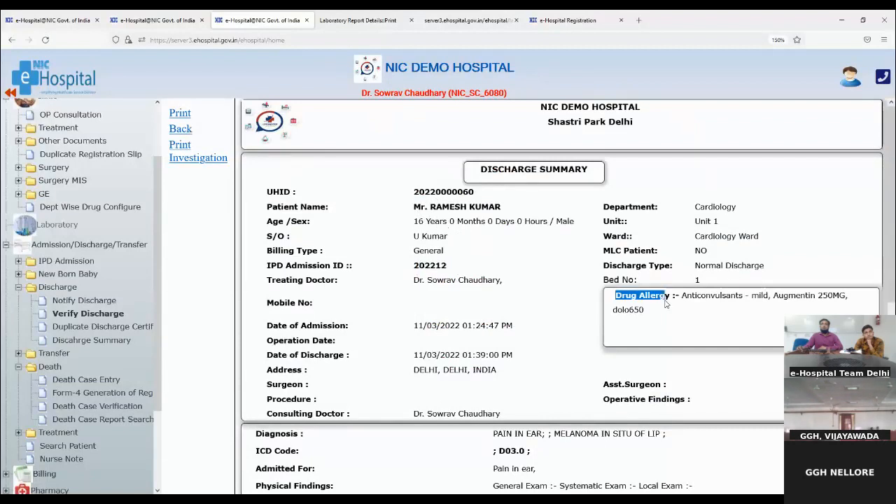
scroll(613, 341, down, 3)
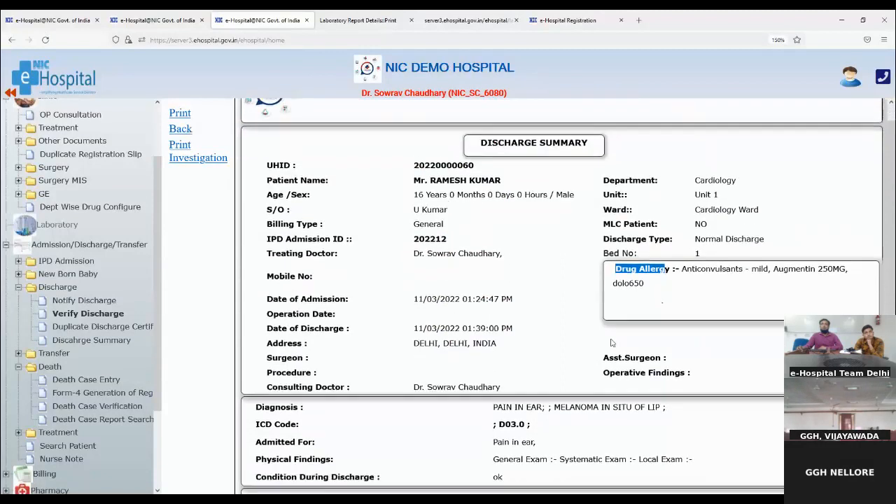
scroll(609, 338, down, 4)
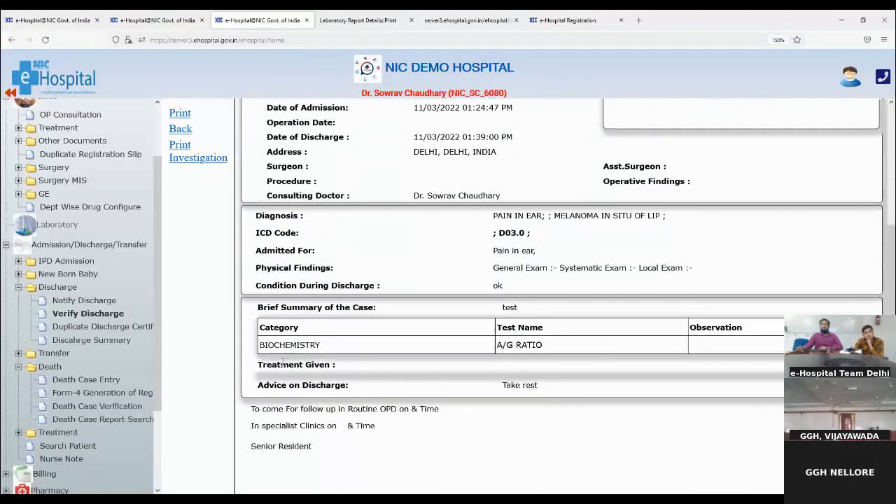
drag(261, 344, 317, 343)
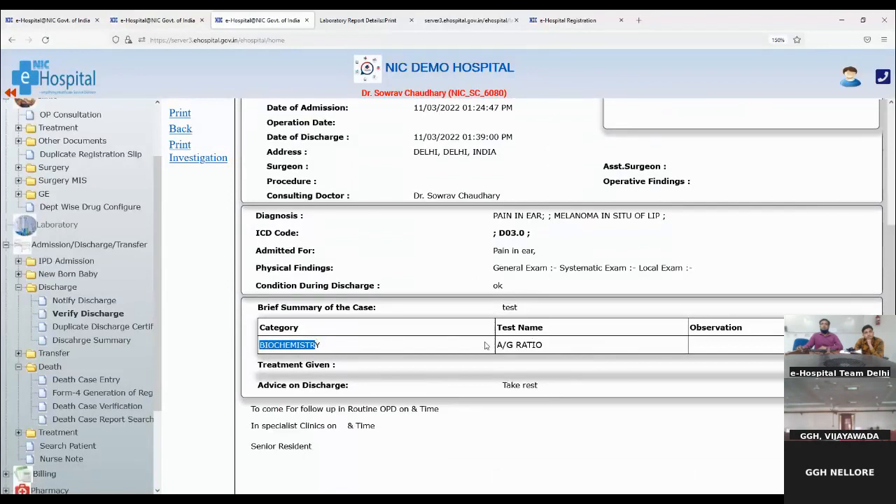
click(692, 346)
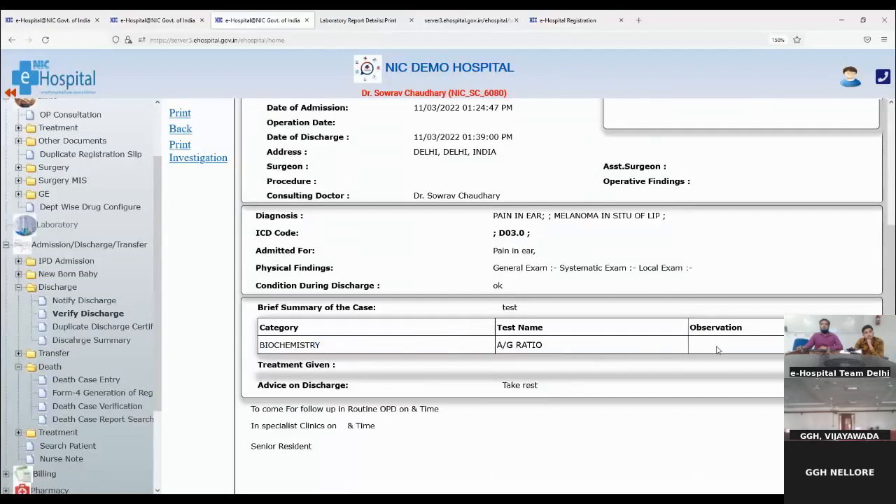
- Review the summary's Diagnosis, ICD Code, Physical Findings and Condition During Discharge rows
scroll(515, 321, down, 2)
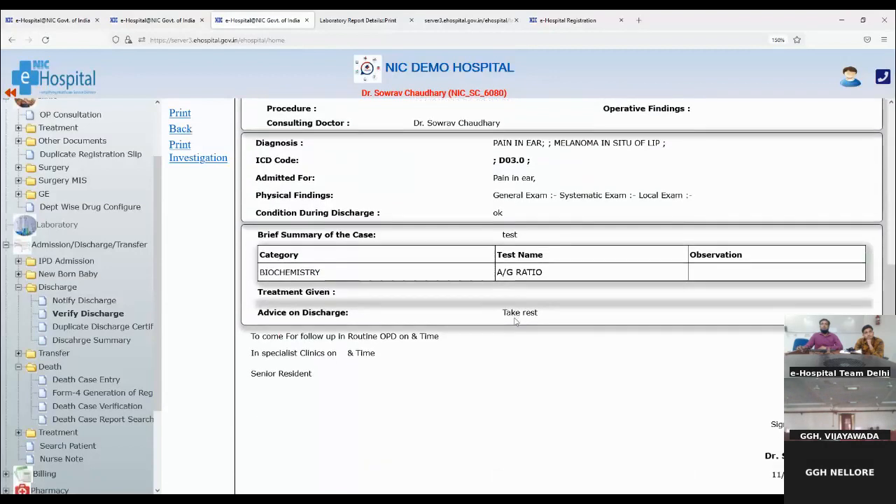
scroll(515, 321, up, 2)
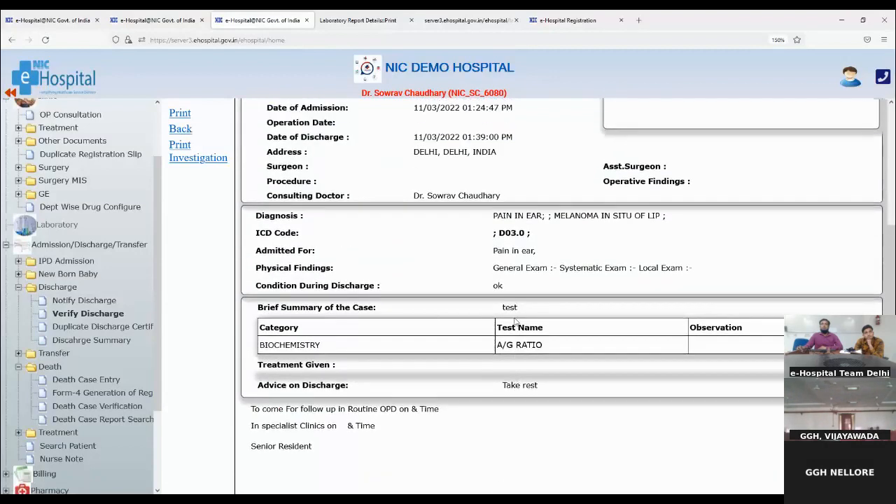
double_click(259, 215)
drag(260, 233, 314, 256)
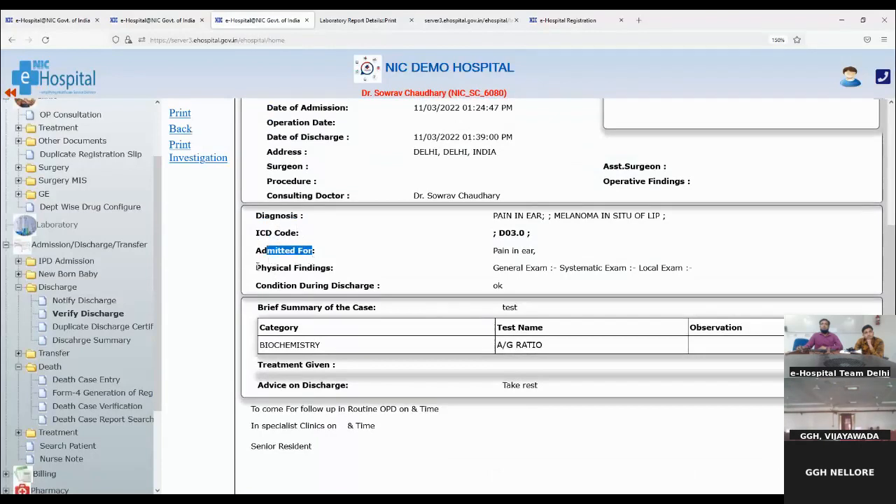
drag(250, 271, 321, 270)
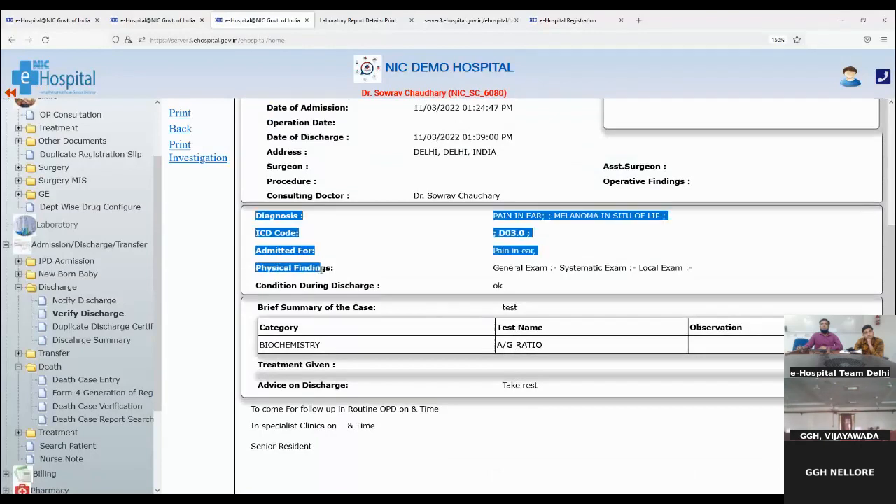
click(304, 278)
drag(262, 283, 384, 292)
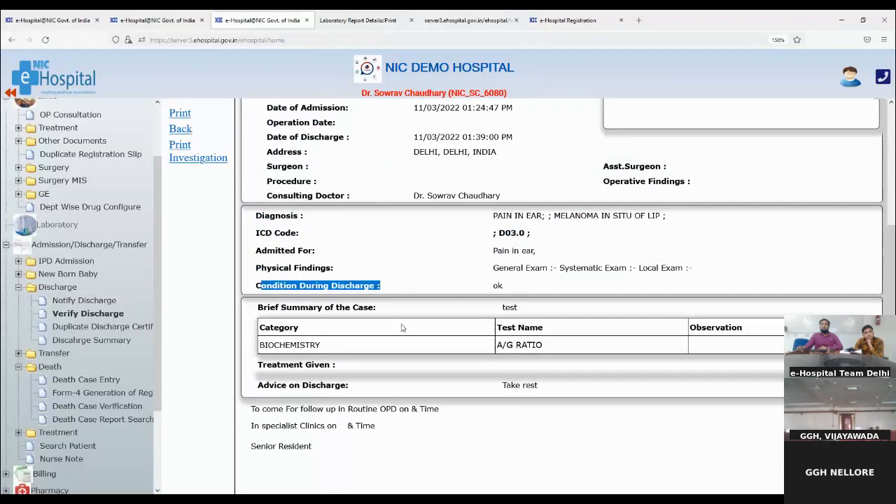
scroll(403, 328, up, 5)
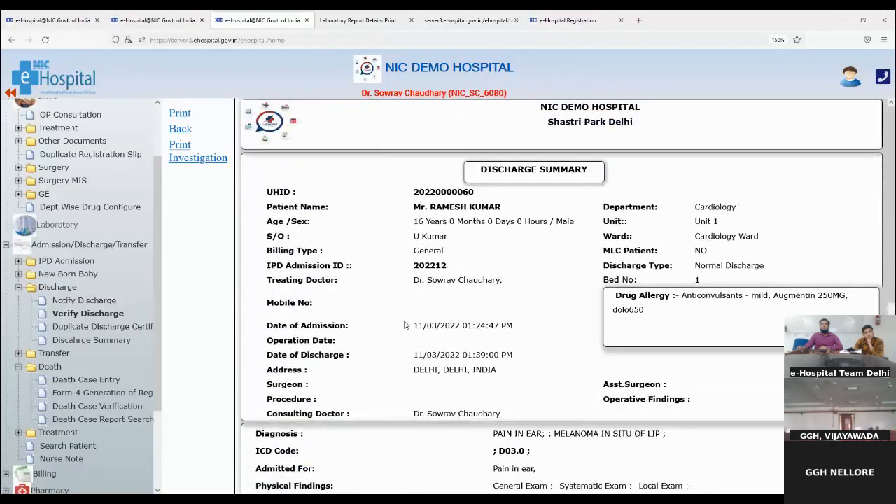
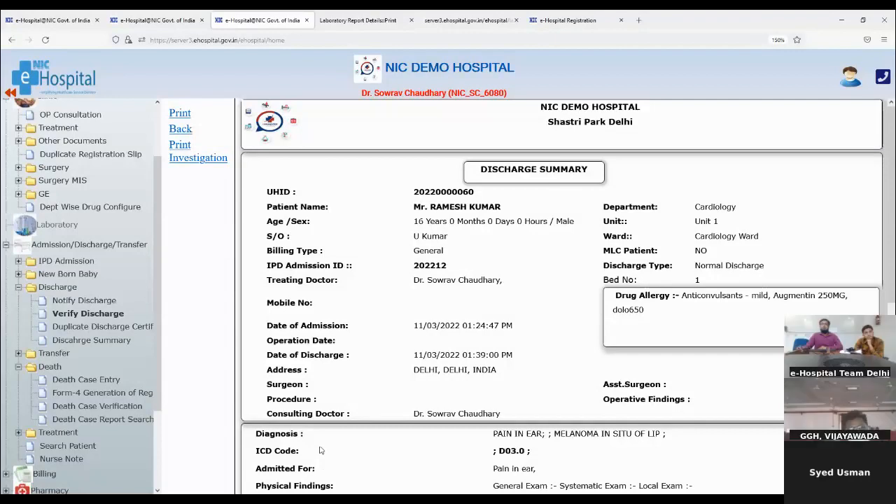
- Zoom the discharge summary in and out, then reset the browser zoom to 100%
key(ctrl+plus)
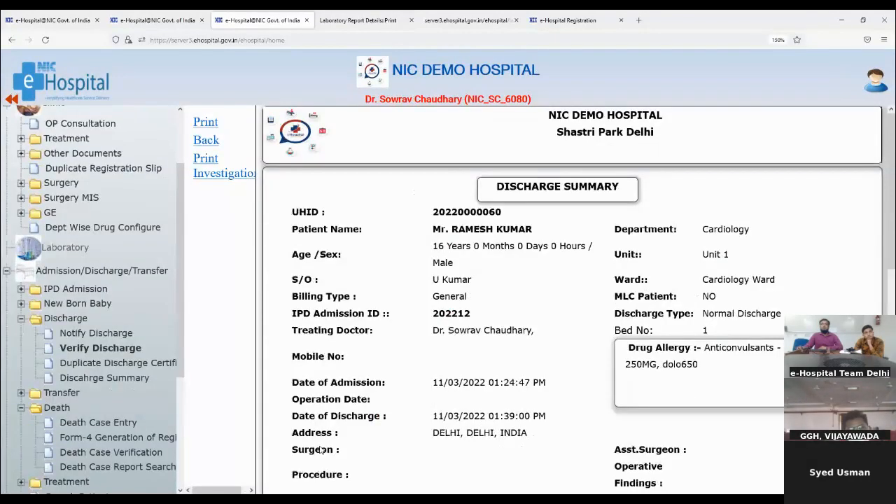
key(ctrl+minus)
key(ctrl+minus)
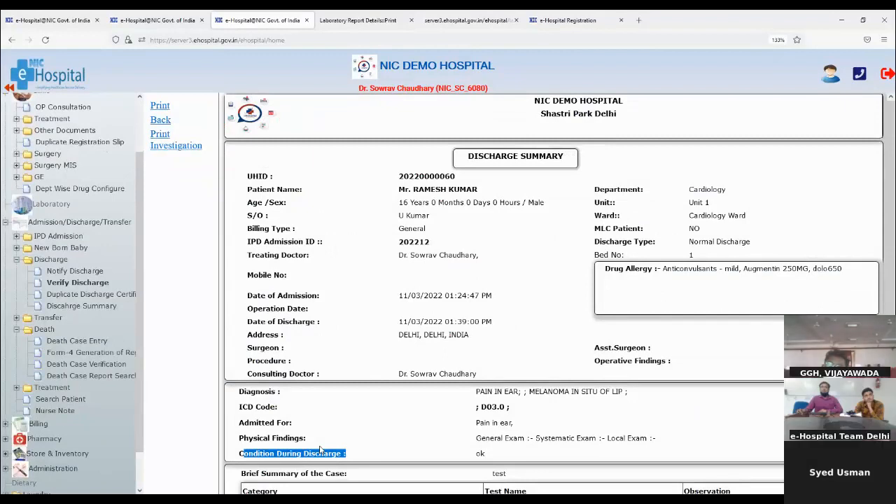
click(779, 39)
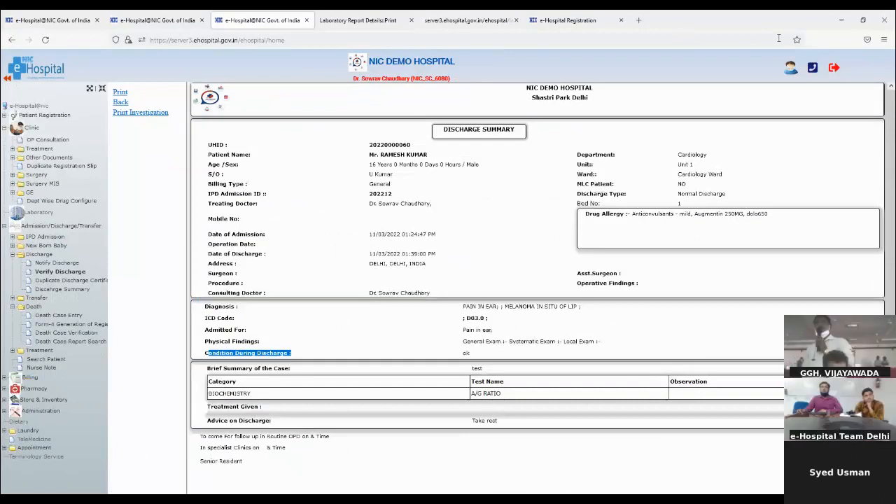
- Zoom the discharge summary to 120% and scroll to its physical findings
key(ctrl+plus)
key(ctrl+plus)
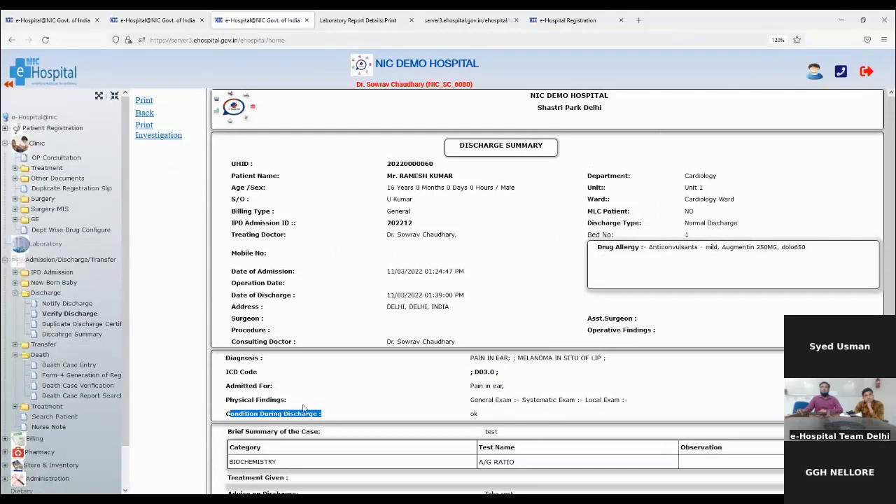
scroll(305, 400, down, 3)
- Scroll down to the summary's A/G ratio investigation and 'Take rest' discharge advice
scroll(305, 401, down, 2)
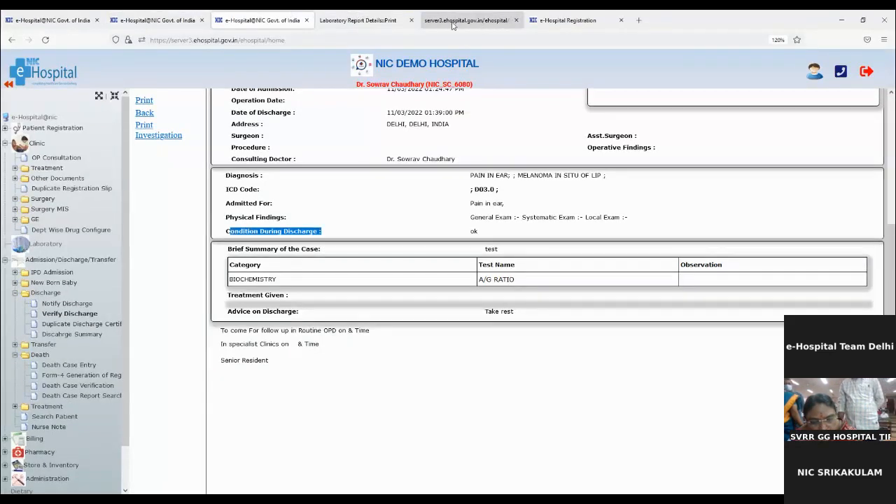
- Try opening Casualty Registration, then launch Patient Registration from the dashboard, which returns 403 Forbidden
click(567, 20)
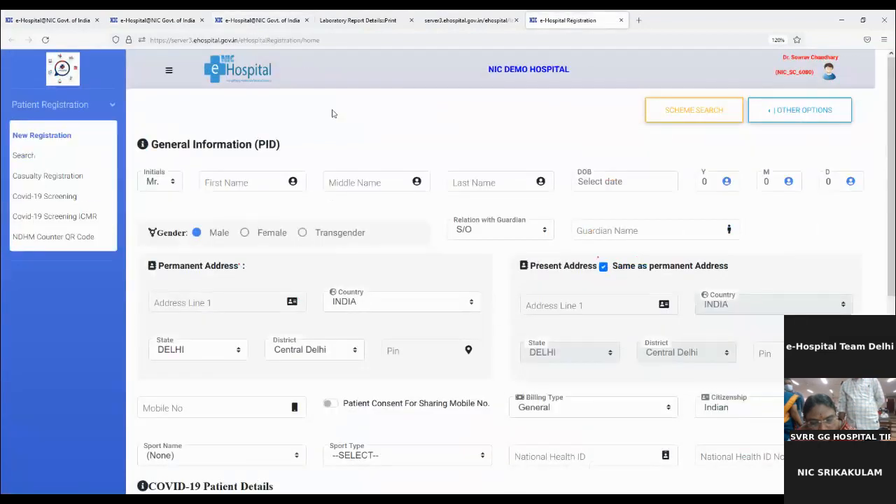
click(57, 180)
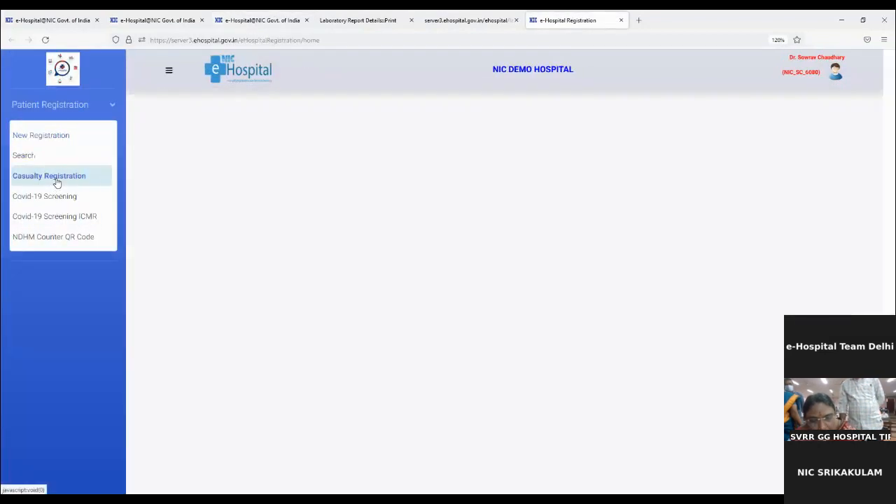
click(63, 27)
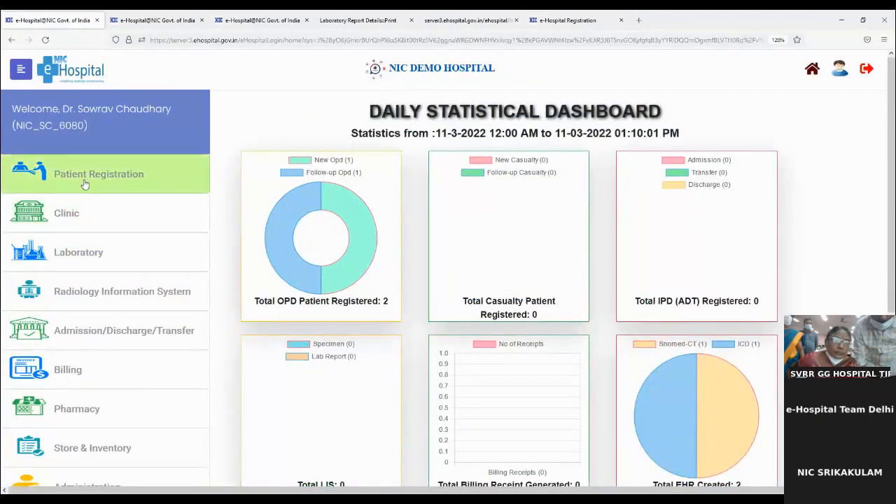
click(84, 182)
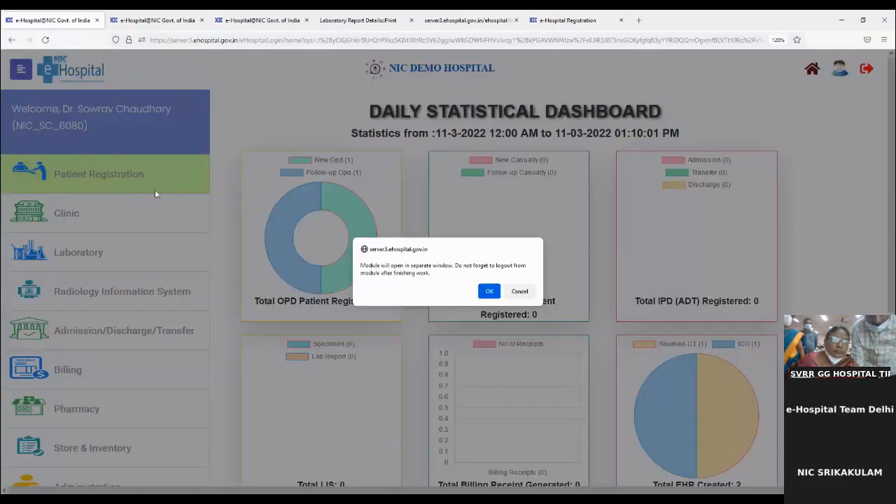
click(488, 291)
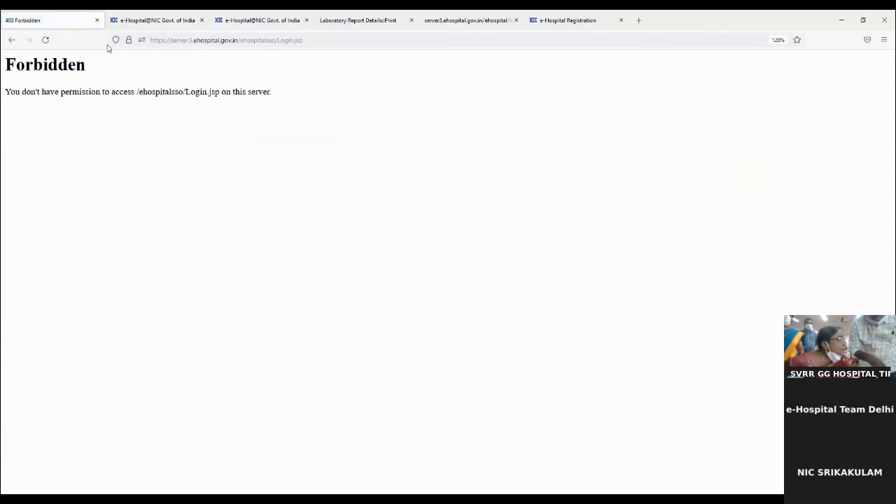
click(183, 40)
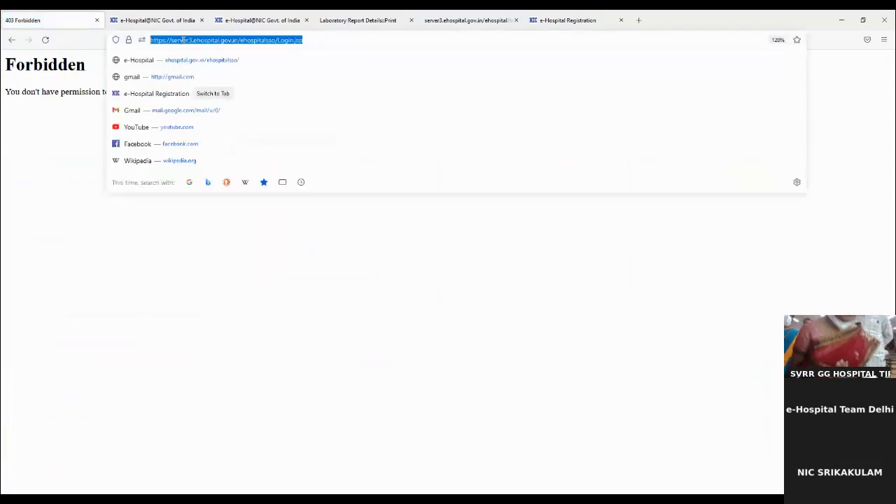
- Load the ehospital.gov.in portal home page in place of the Forbidden page
text(ehospital.gov.in/)
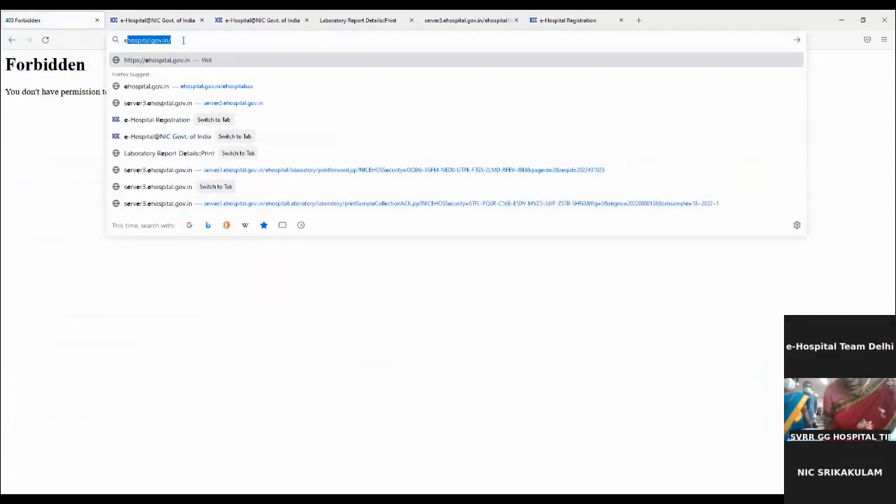
key(Return)
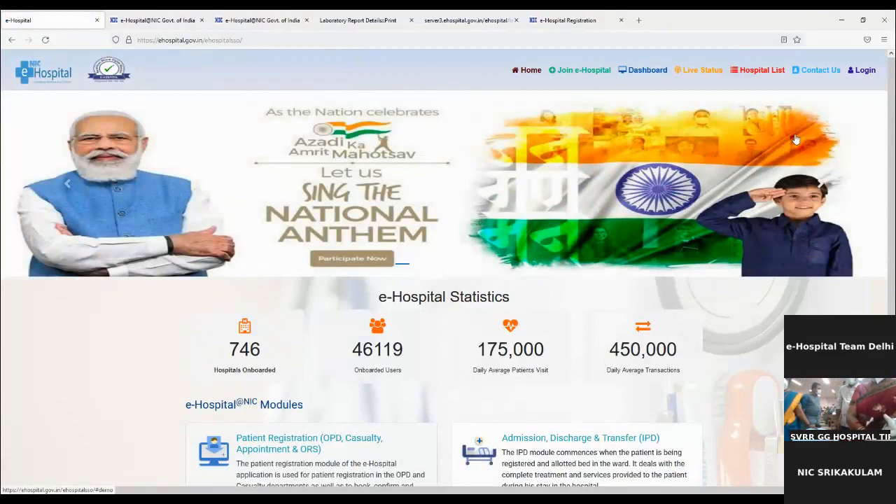
- Enter the user ID in the e-Hospital@NIC login panel and submit it
click(860, 70)
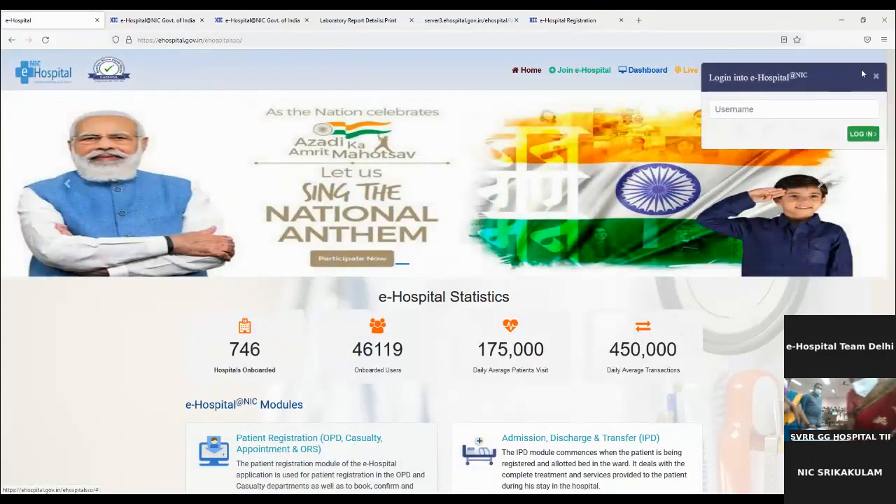
click(717, 108)
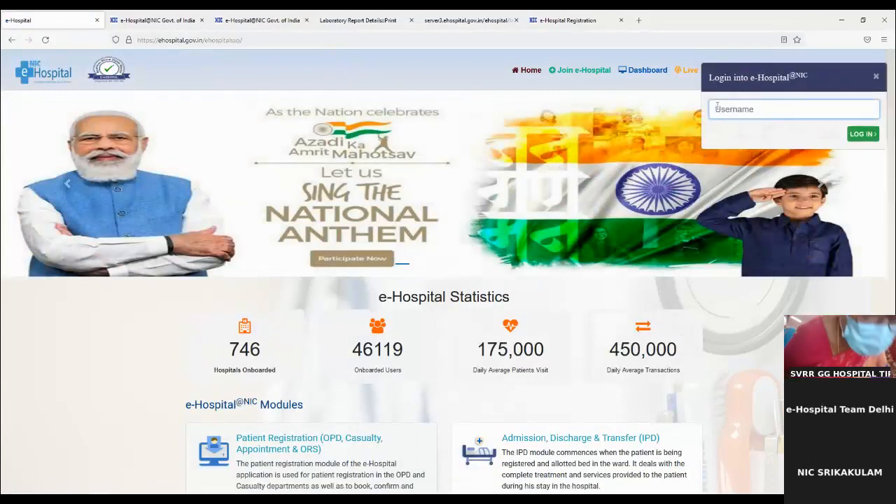
text(NIC_)
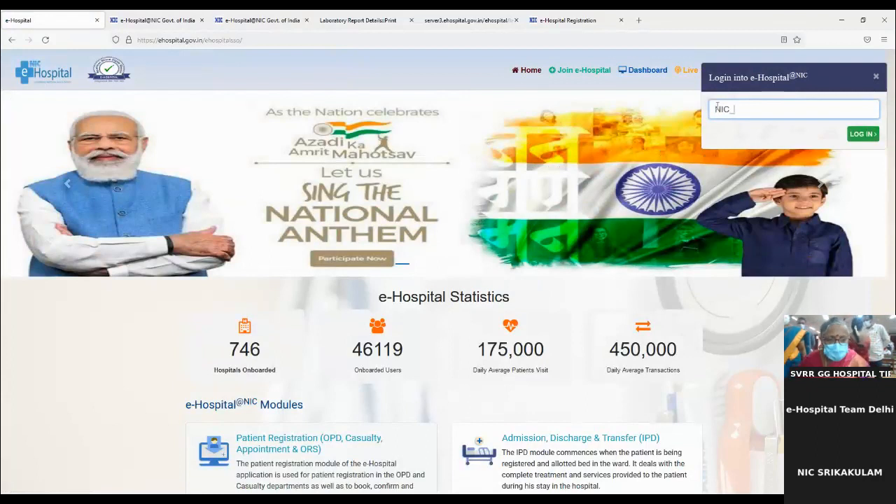
text(SC_)
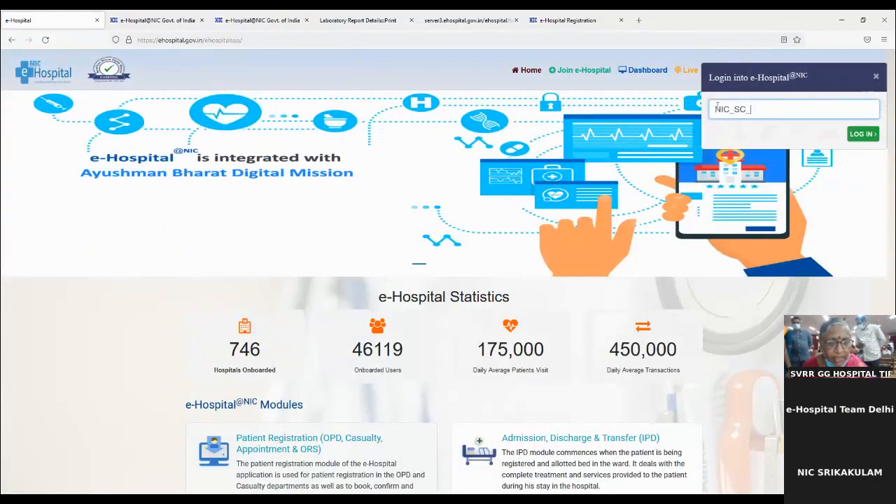
text(608)
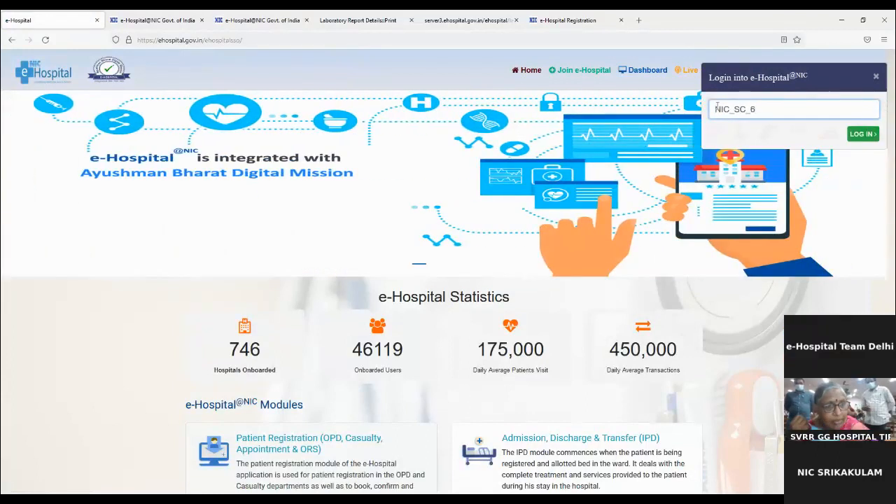
text(0)
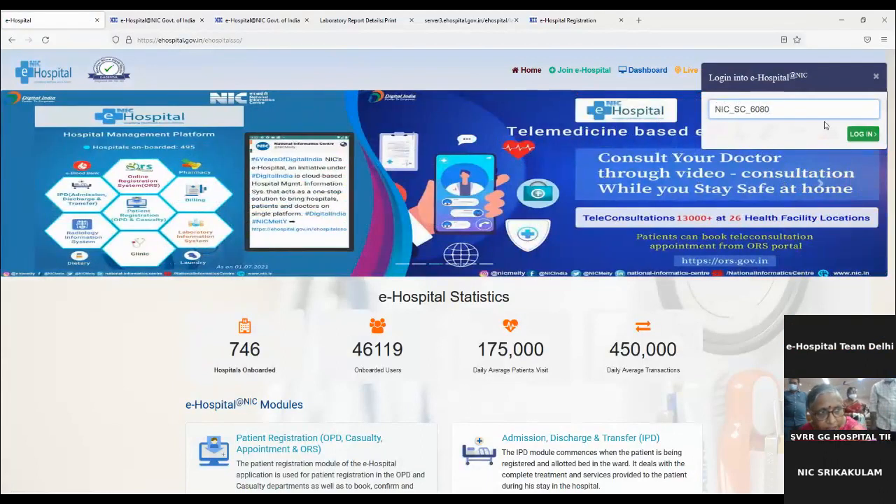
click(862, 135)
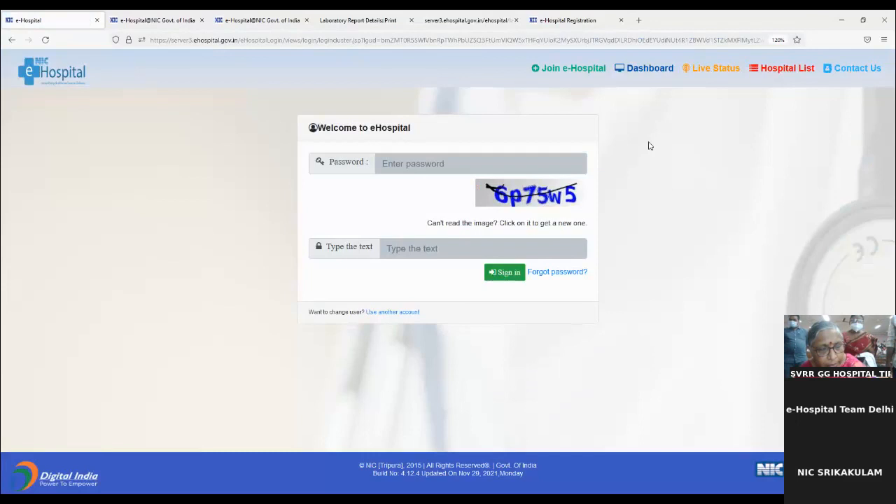
- Enlarge the sign-in page and type the account password
key(ctrl+plus)
key(ctrl+plus)
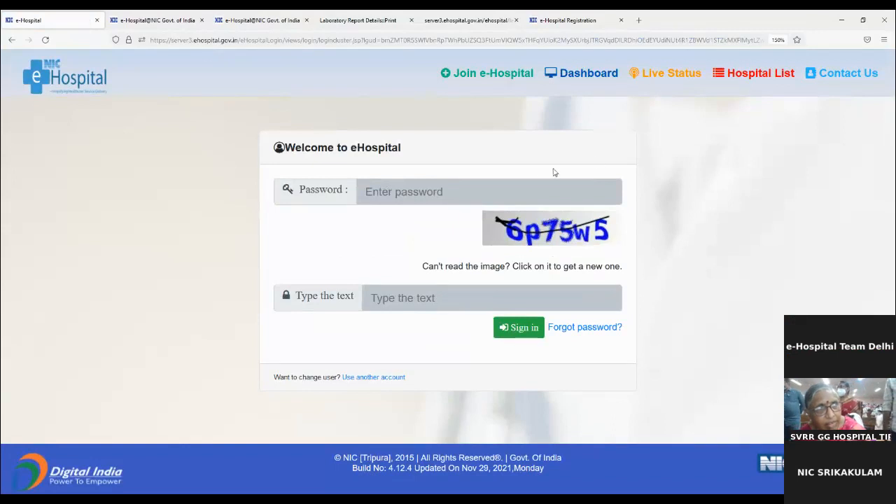
click(448, 189)
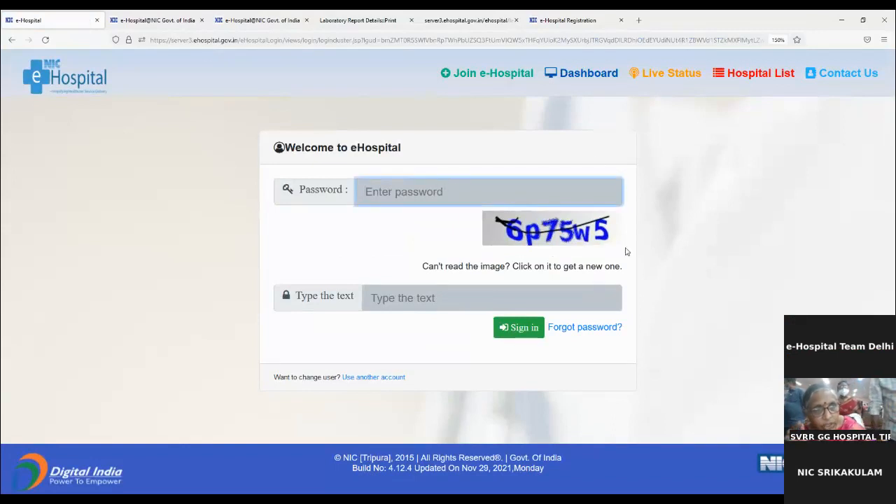
key(ctrl+plus)
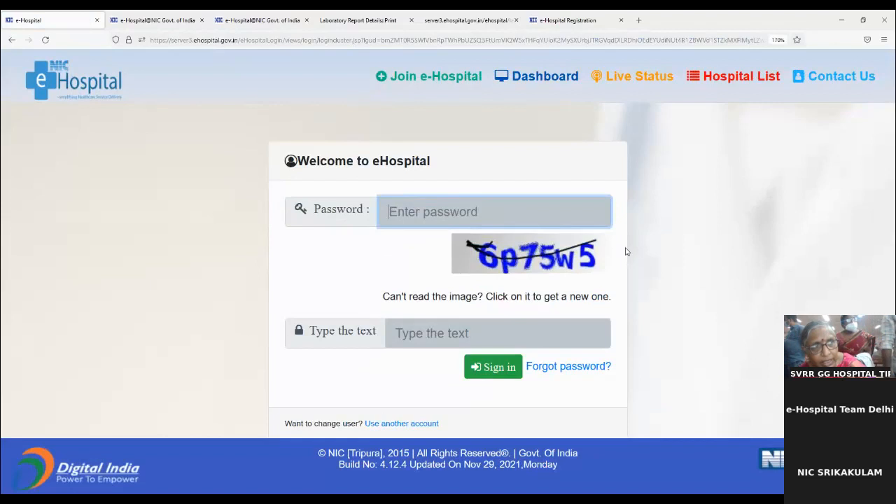
text(•)
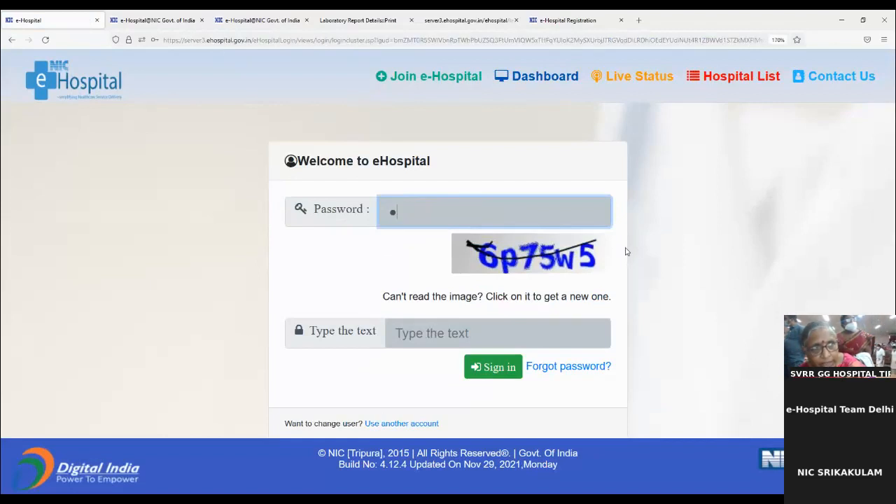
text(••••••••)
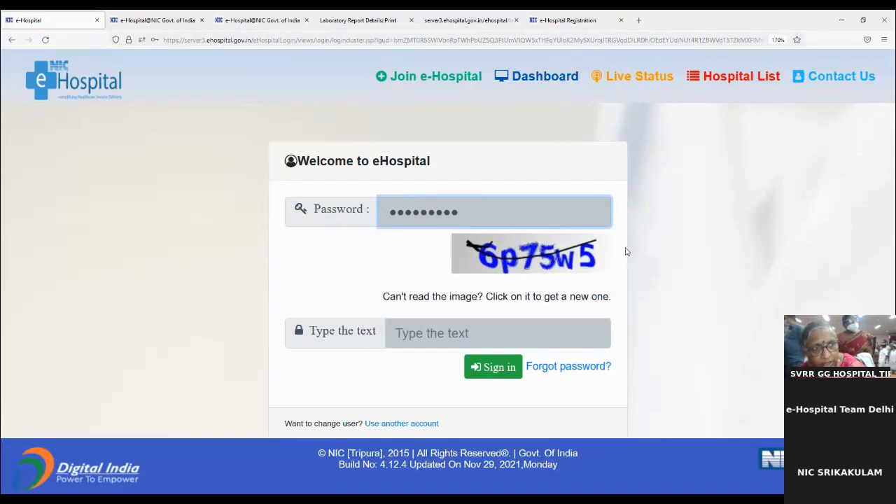
text(••)
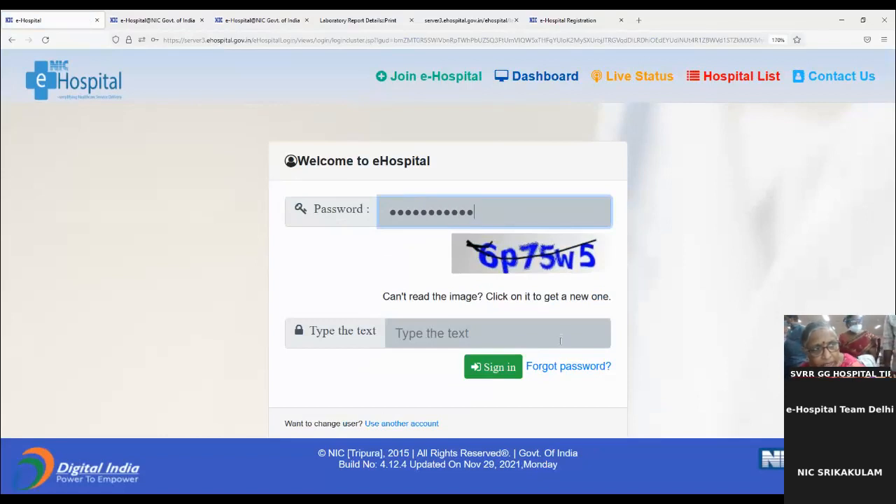
- Type the captcha text and sign in to the hospital account
click(497, 332)
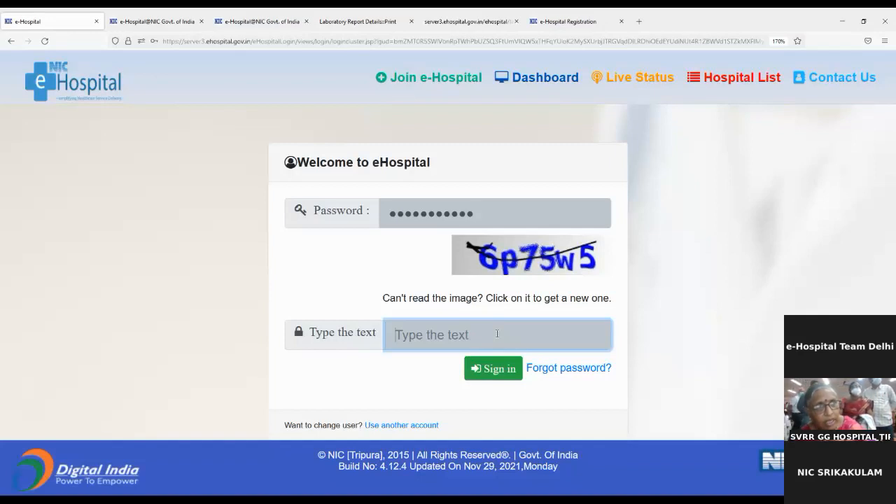
text(6)
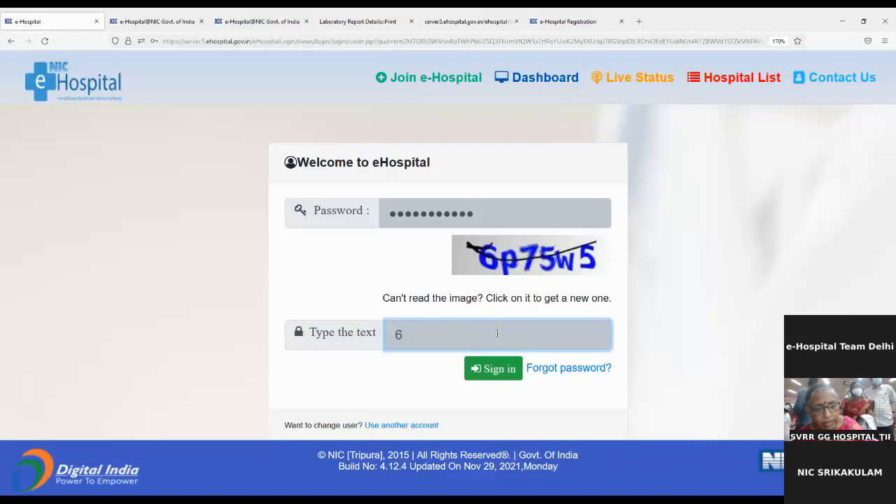
text(p7)
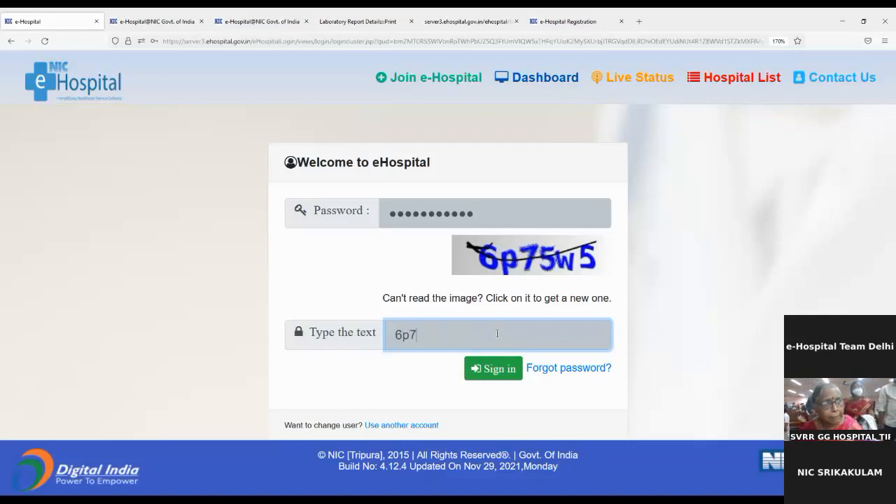
text(5)
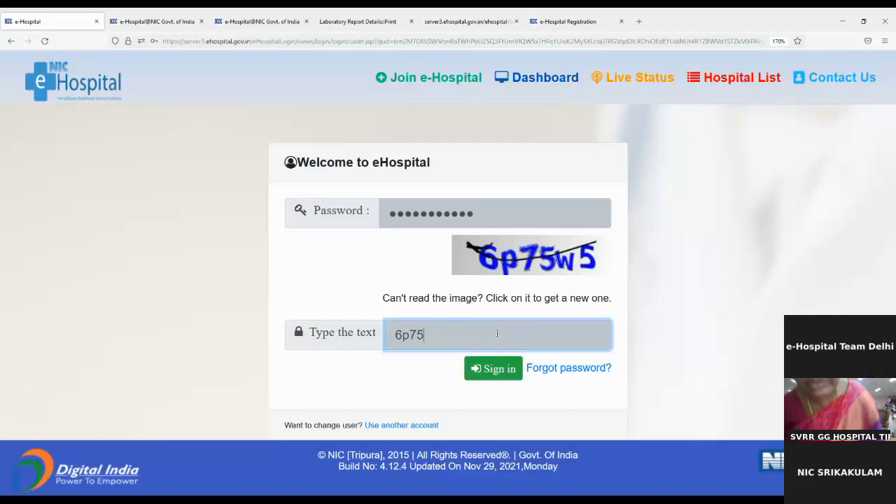
text(w5)
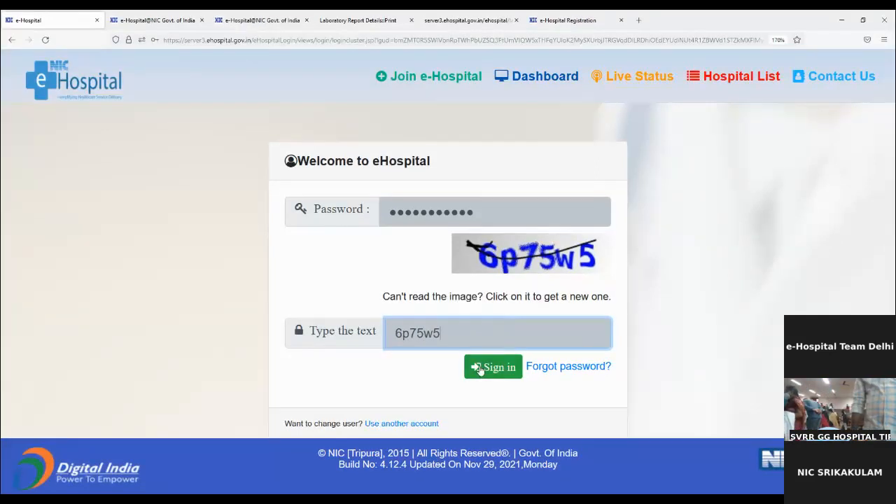
click(493, 367)
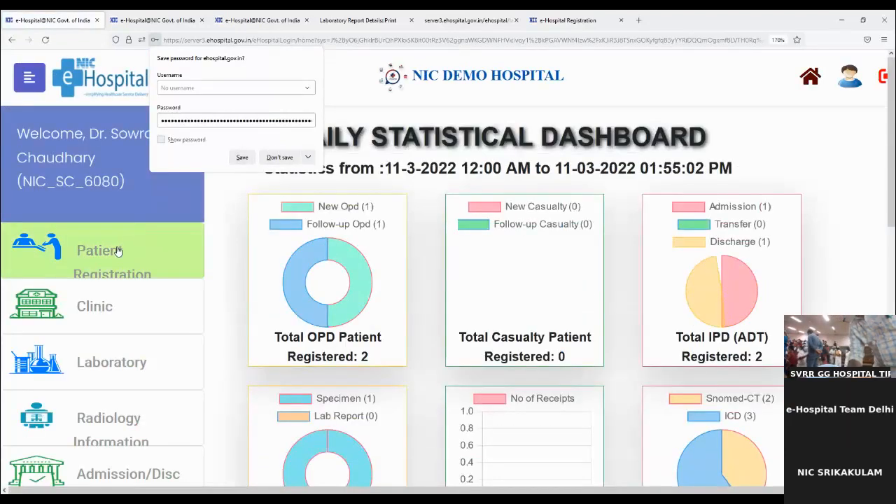
- Dismiss the save-password prompt, open Patient Registration in its own window, and choose Casualty Registration
click(280, 157)
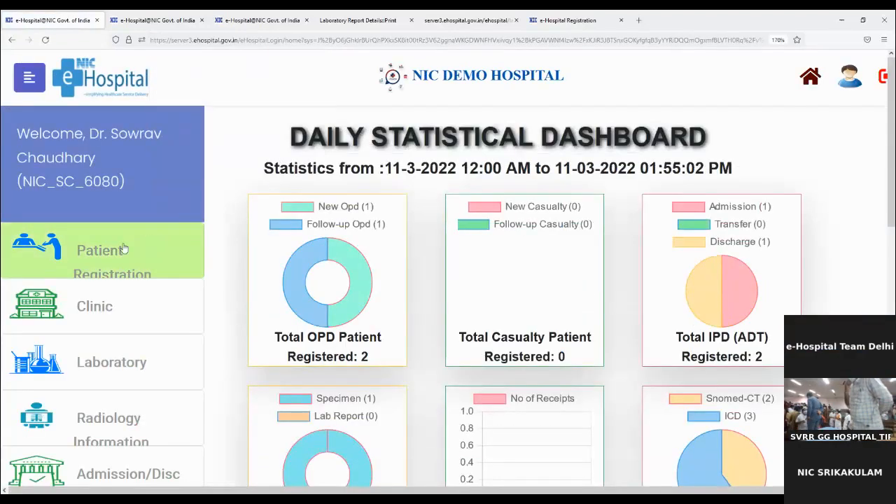
click(115, 250)
click(489, 292)
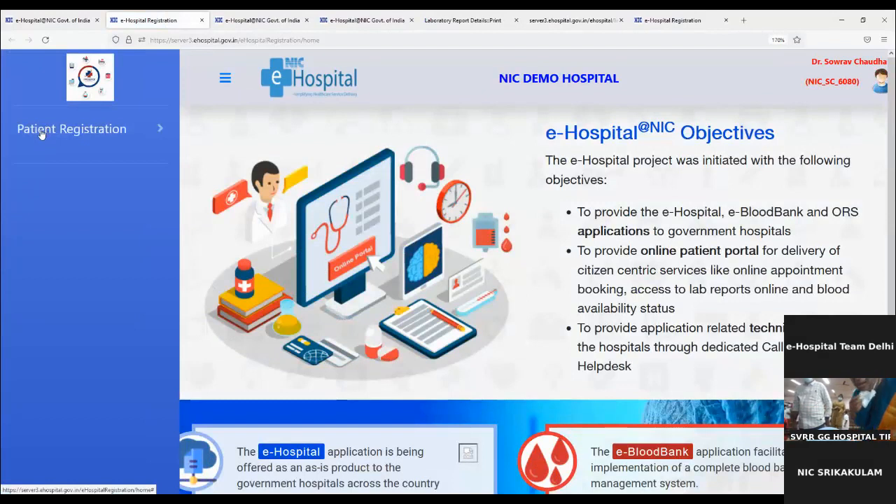
click(40, 131)
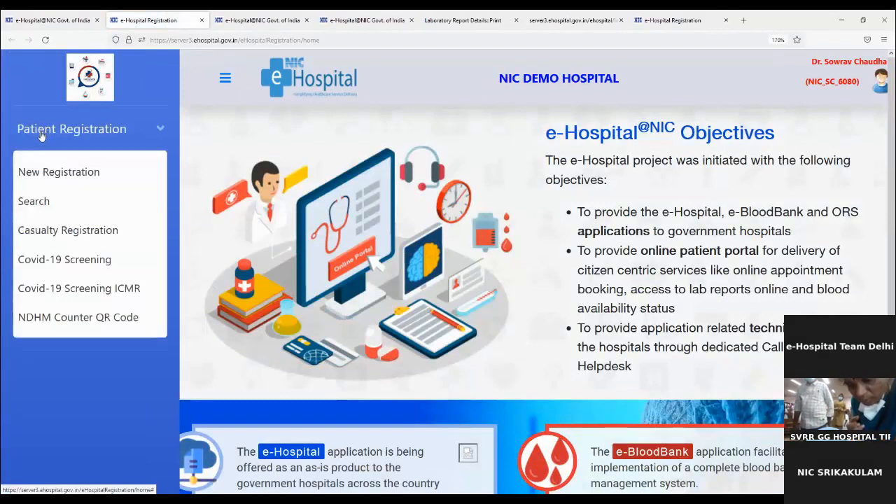
click(40, 234)
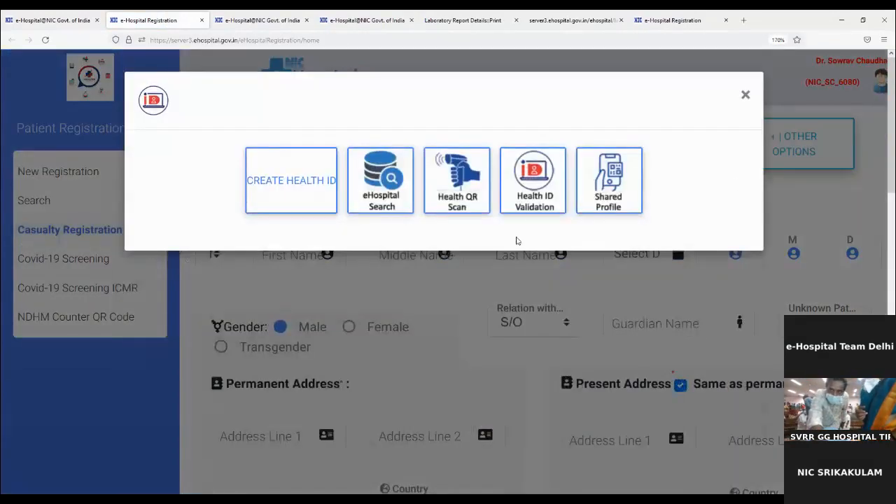
- Close the Health ID popup and set Brought Dead to Yes on the casualty form
click(745, 96)
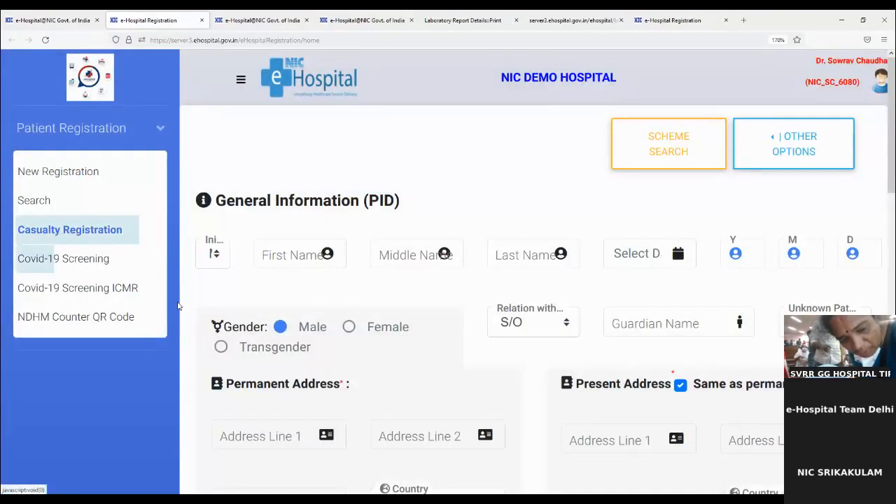
scroll(478, 361, down, 2)
scroll(478, 361, down, 2)
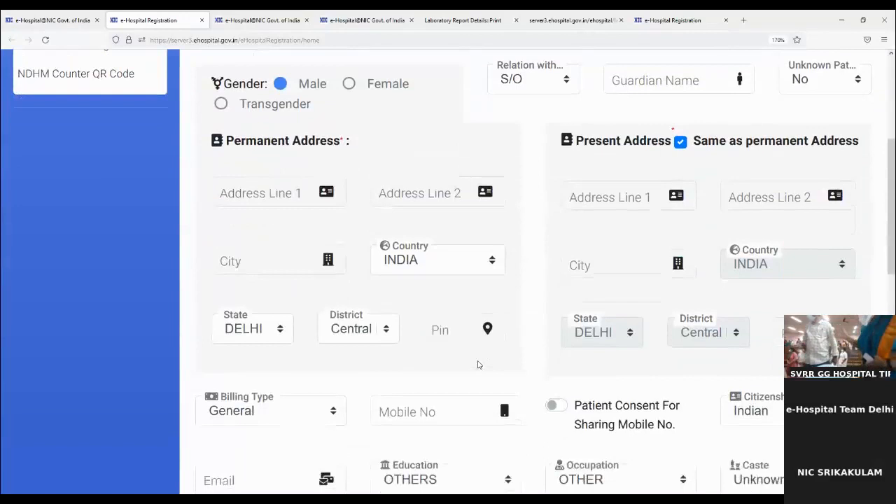
scroll(476, 366, down, 1)
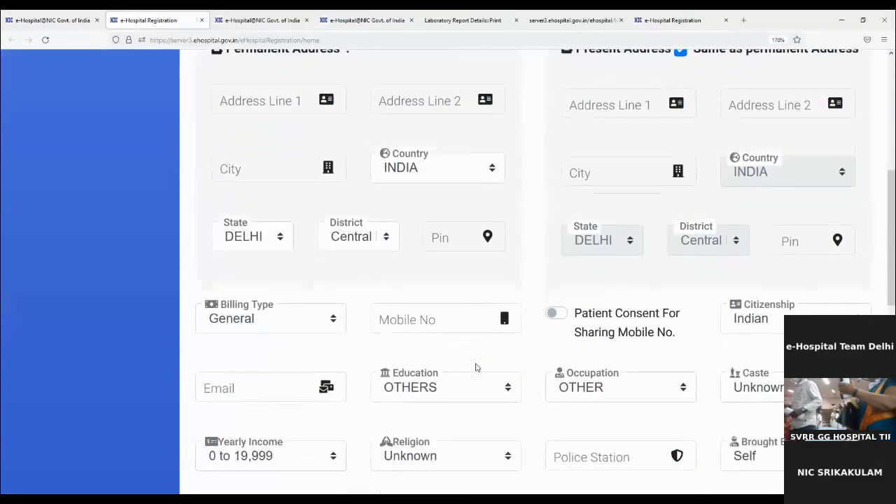
scroll(744, 420, down, 1)
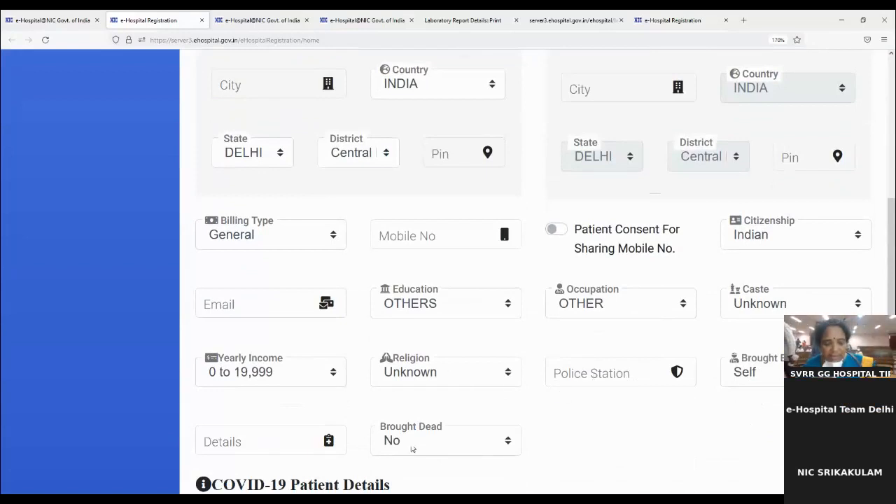
click(412, 449)
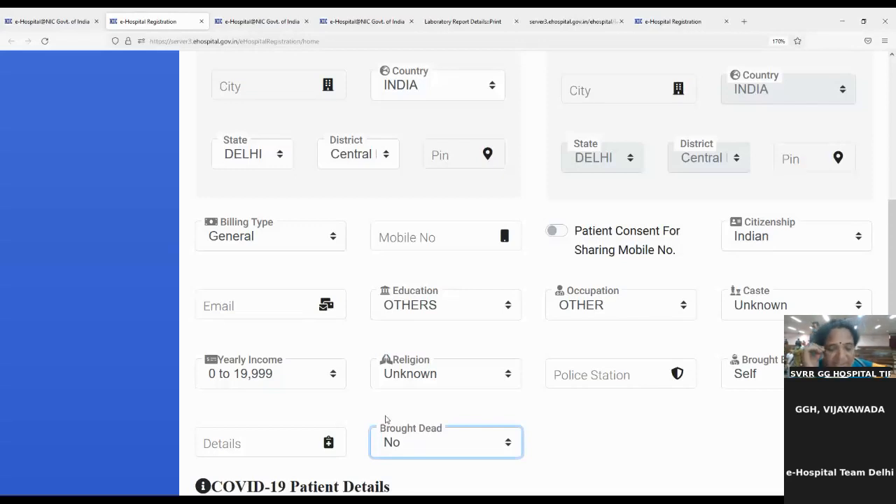
click(386, 419)
scroll(510, 462, down, 3)
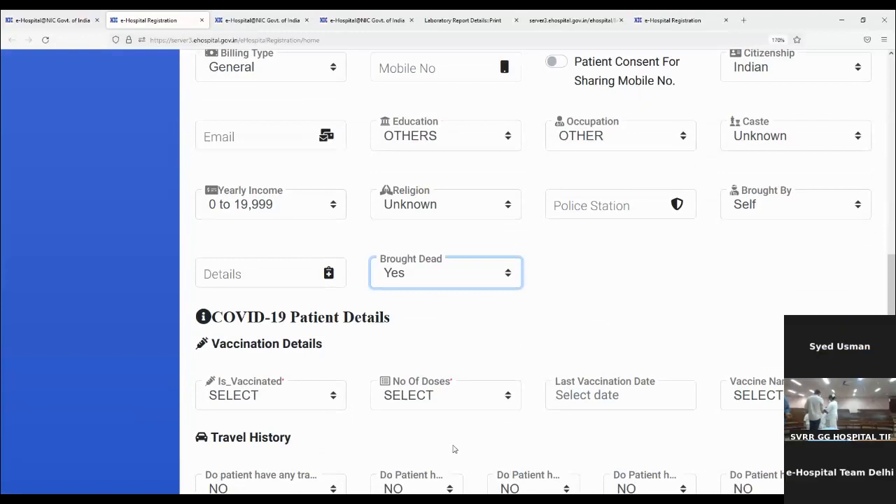
- Change Brought By from Self to Police, correcting an accidental PCR selection
scroll(452, 448, up, 2)
scroll(452, 447, down, 6)
scroll(453, 448, up, 5)
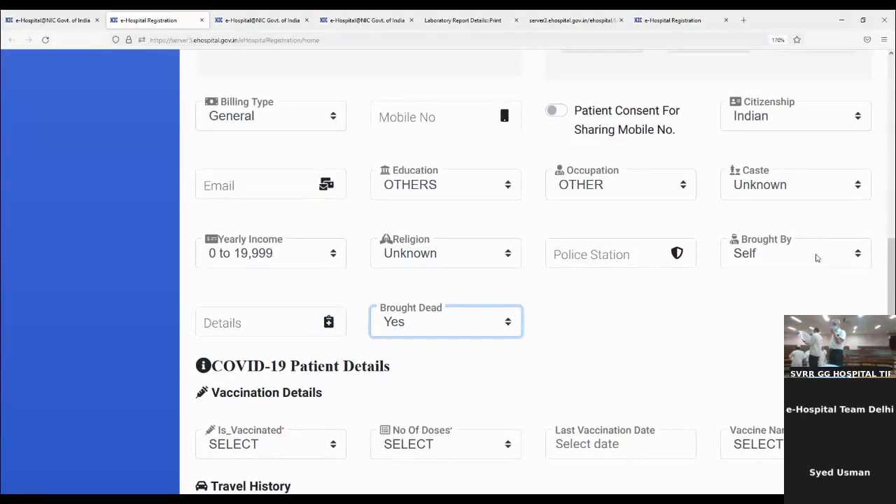
click(829, 257)
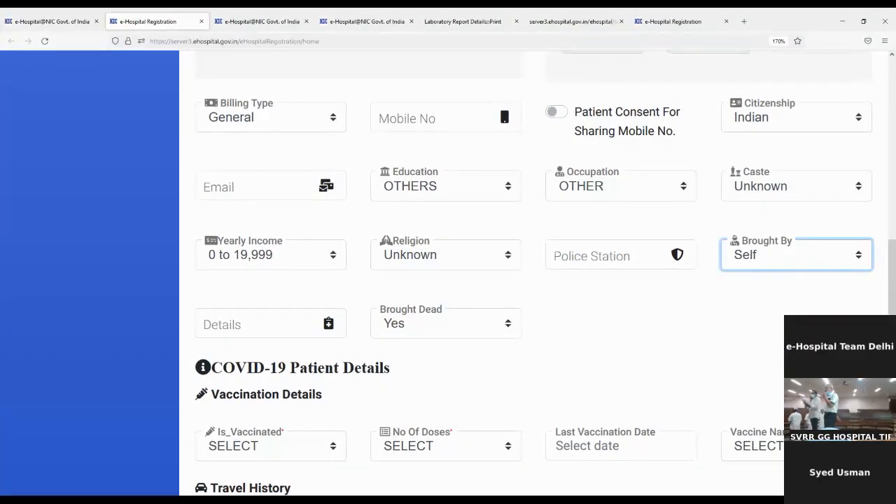
click(786, 284)
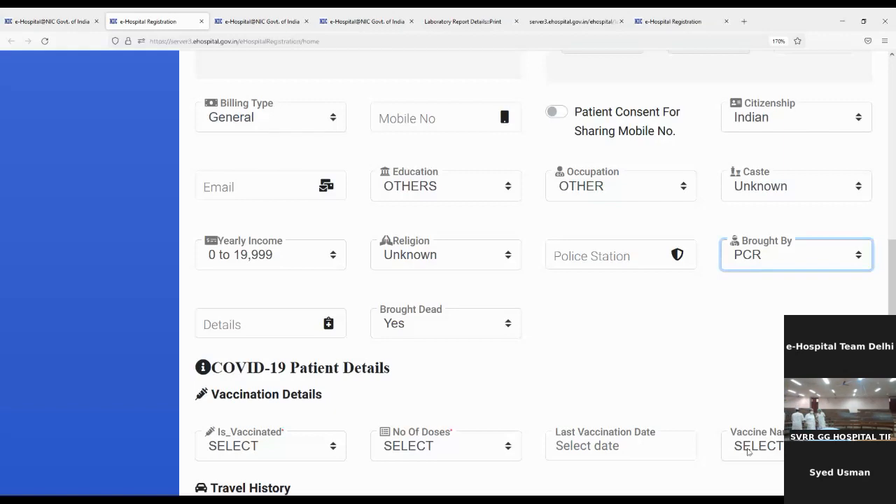
click(748, 451)
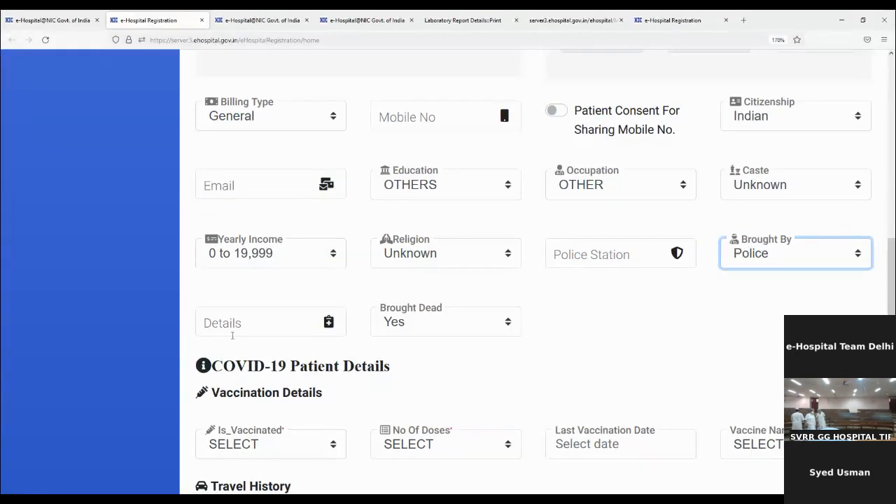
click(232, 335)
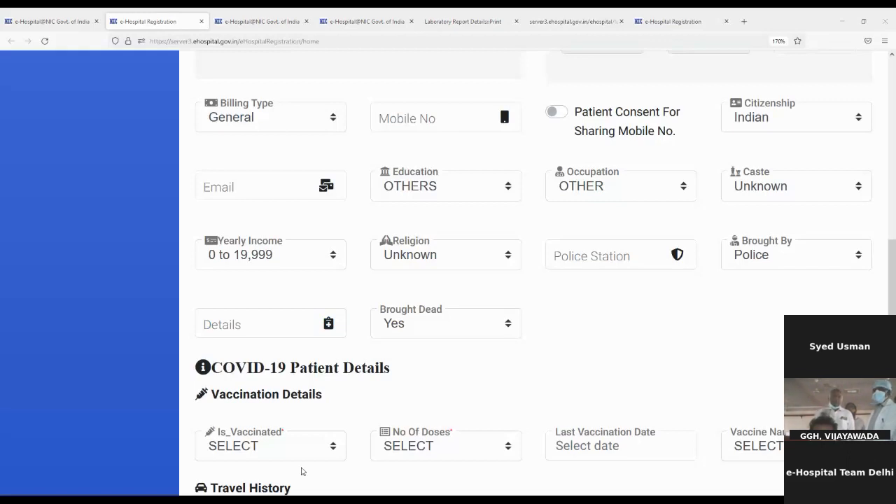
- Leave the Details field blank and zoom the page out two steps to reveal Patient Visit Information
click(301, 472)
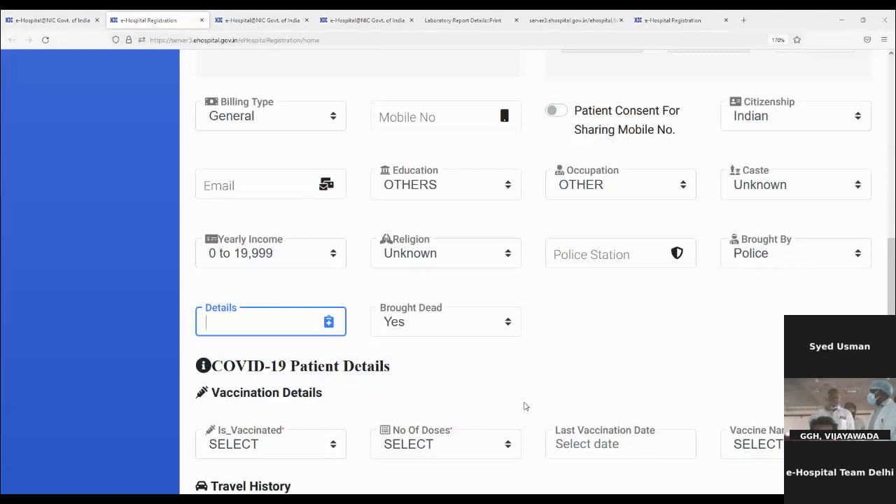
click(525, 406)
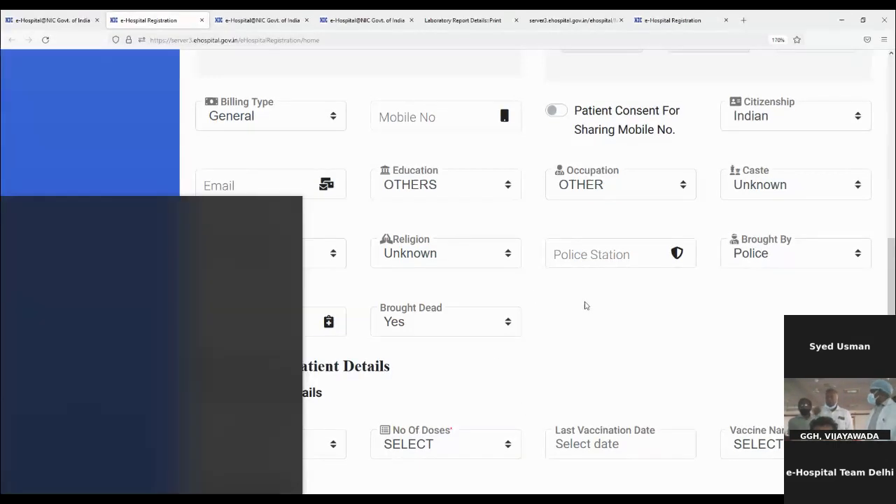
key(ctrl+minus)
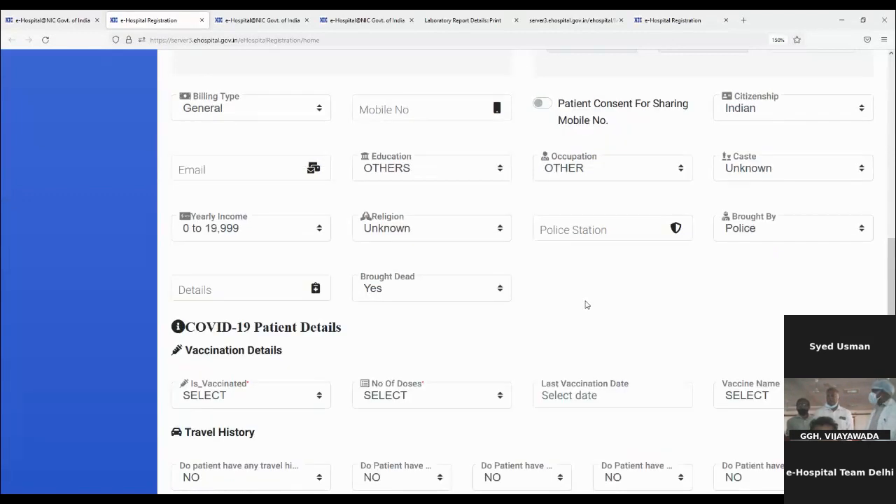
key(ctrl+minus)
key(ctrl+minus)
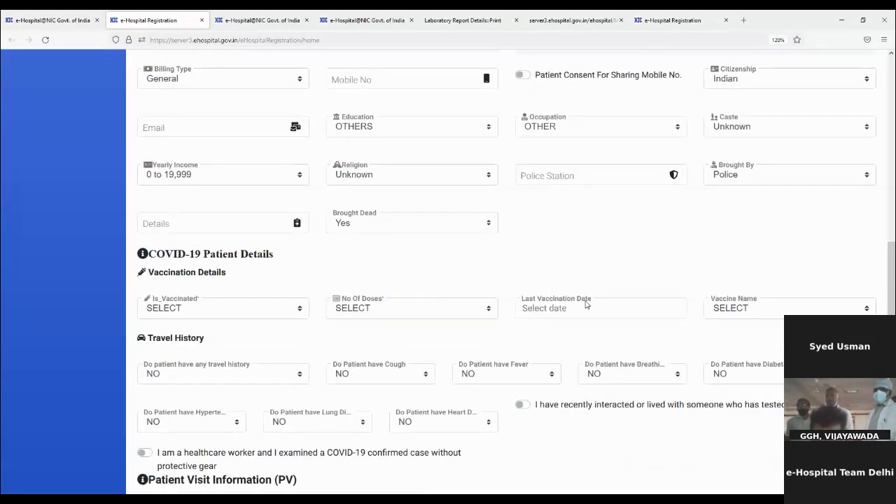